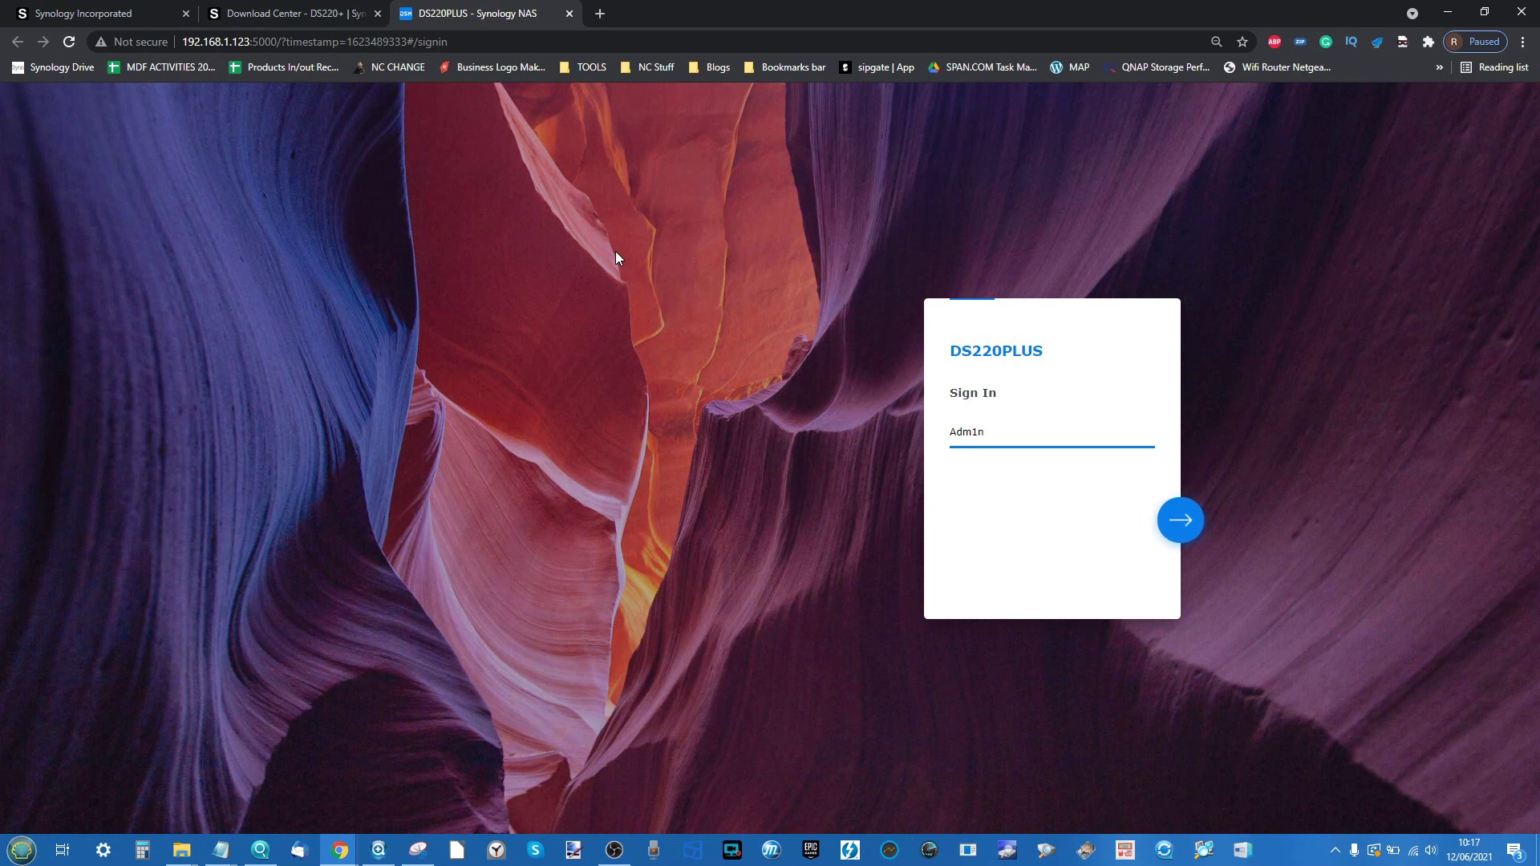
# Sign in to the DS220PLUS with the account password to reach the Healthy desktop
pyautogui.click(1174, 520)
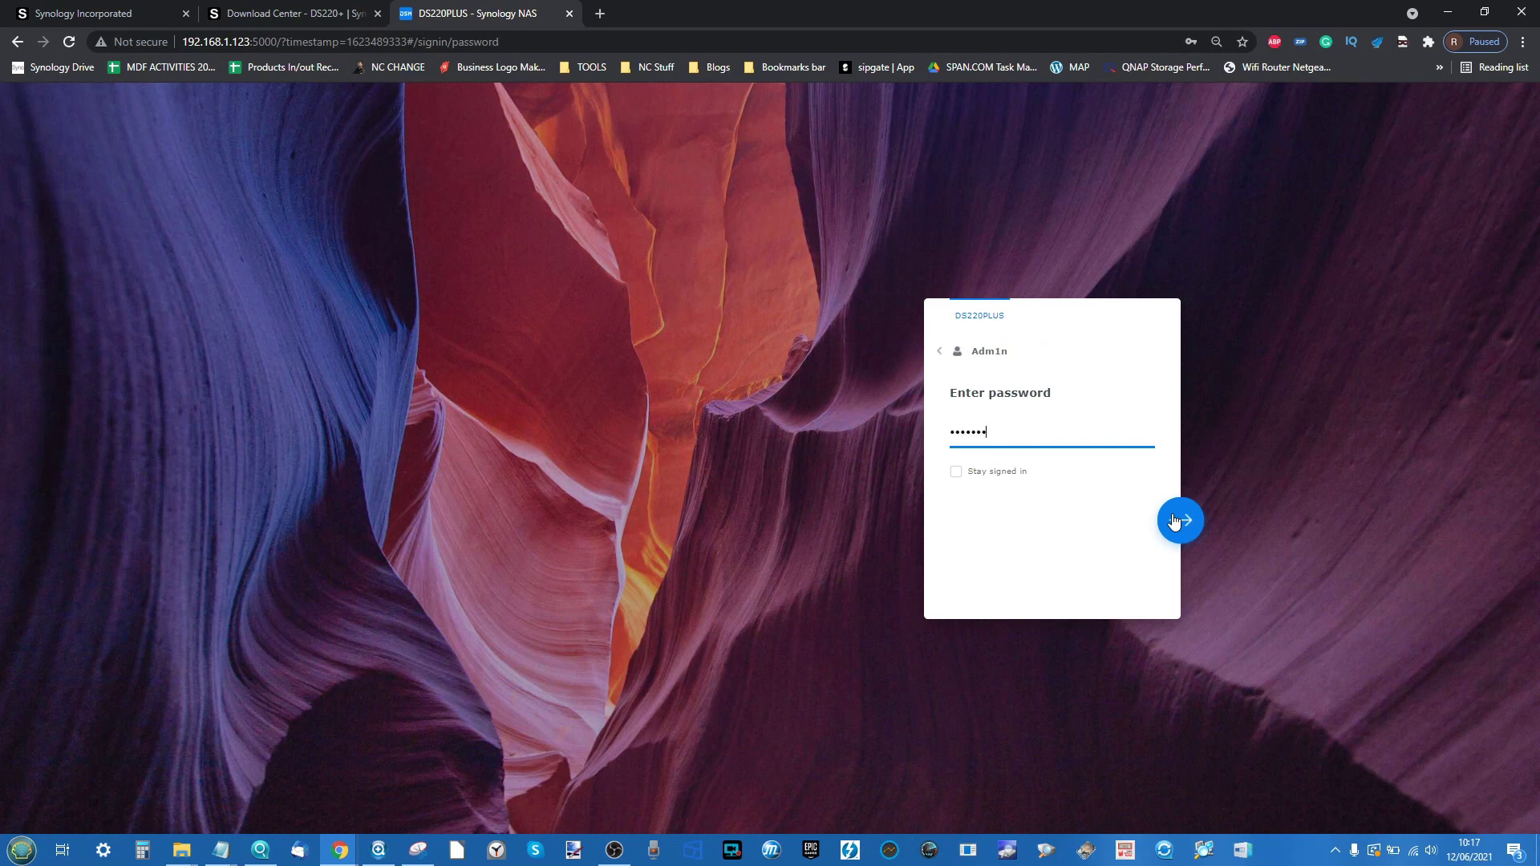
pyautogui.click(1173, 519)
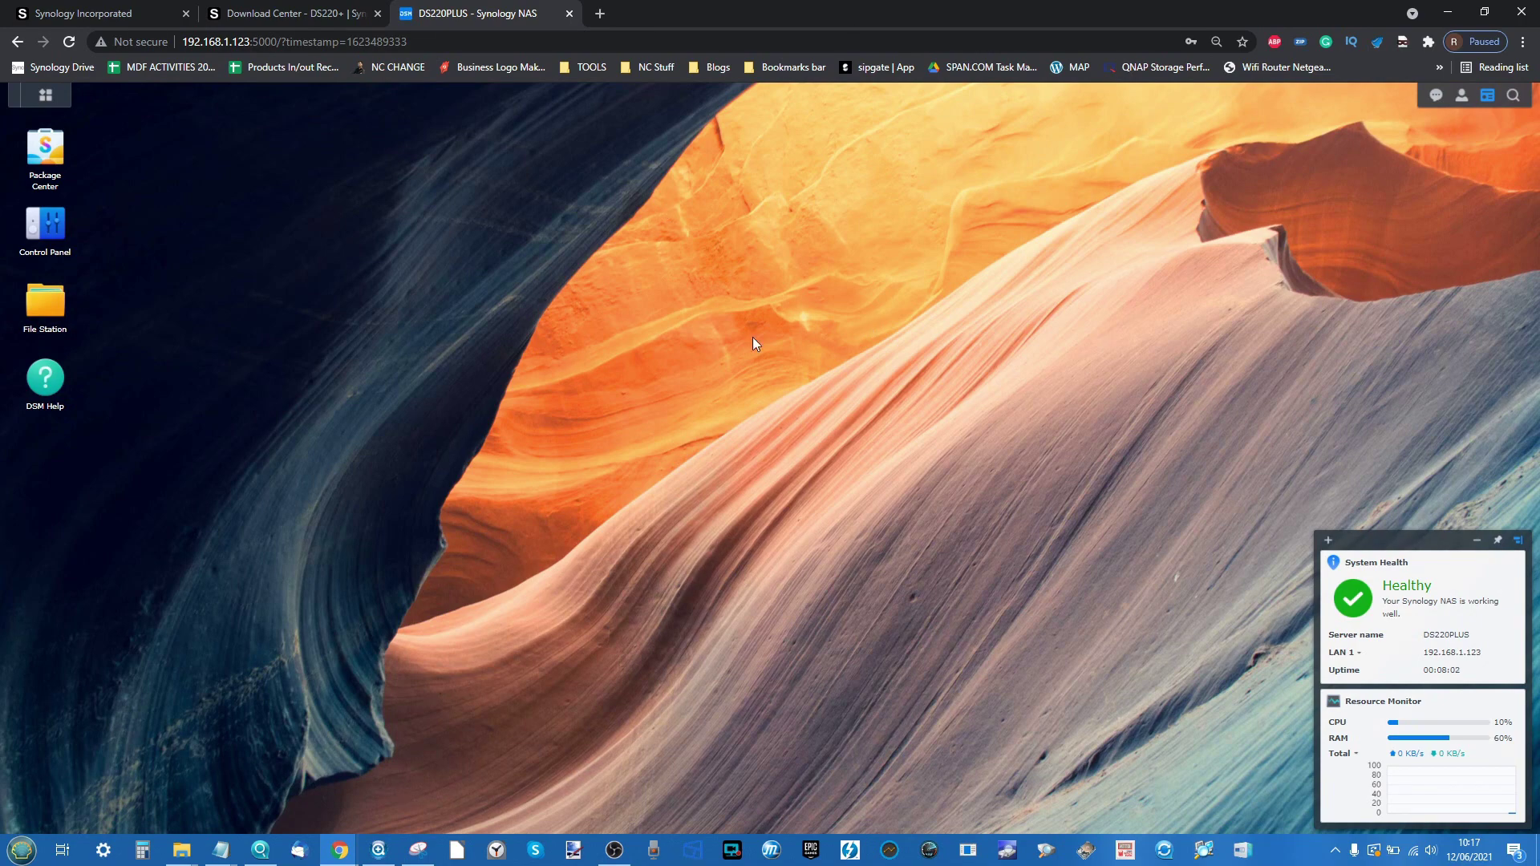
# Filter the DS220+ Download Center to show DSM 7.0 series downloads
pyautogui.click(307, 8)
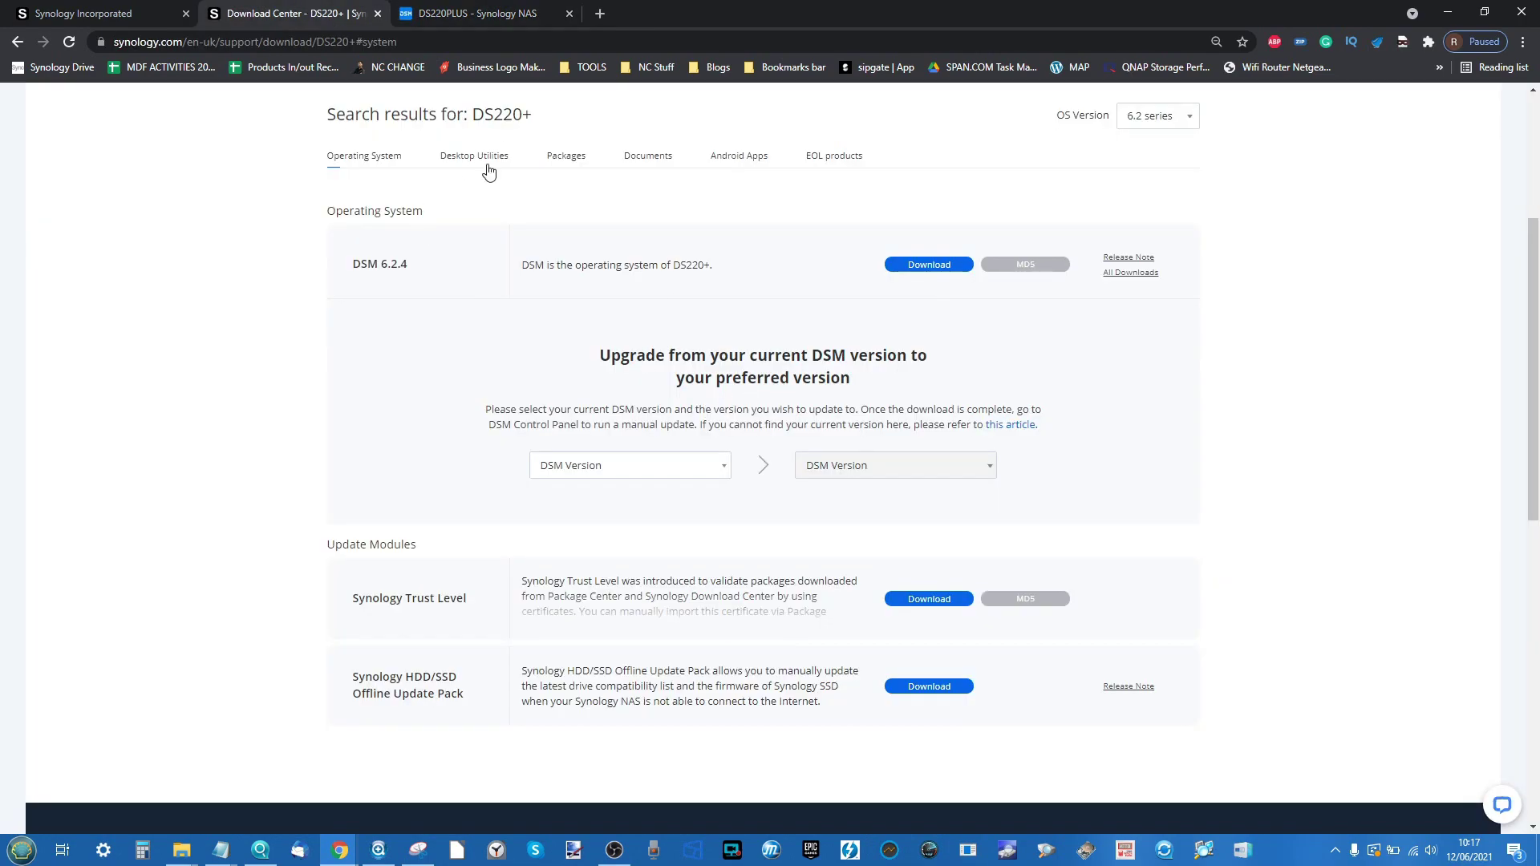
pyautogui.scroll(4, 555, 410)
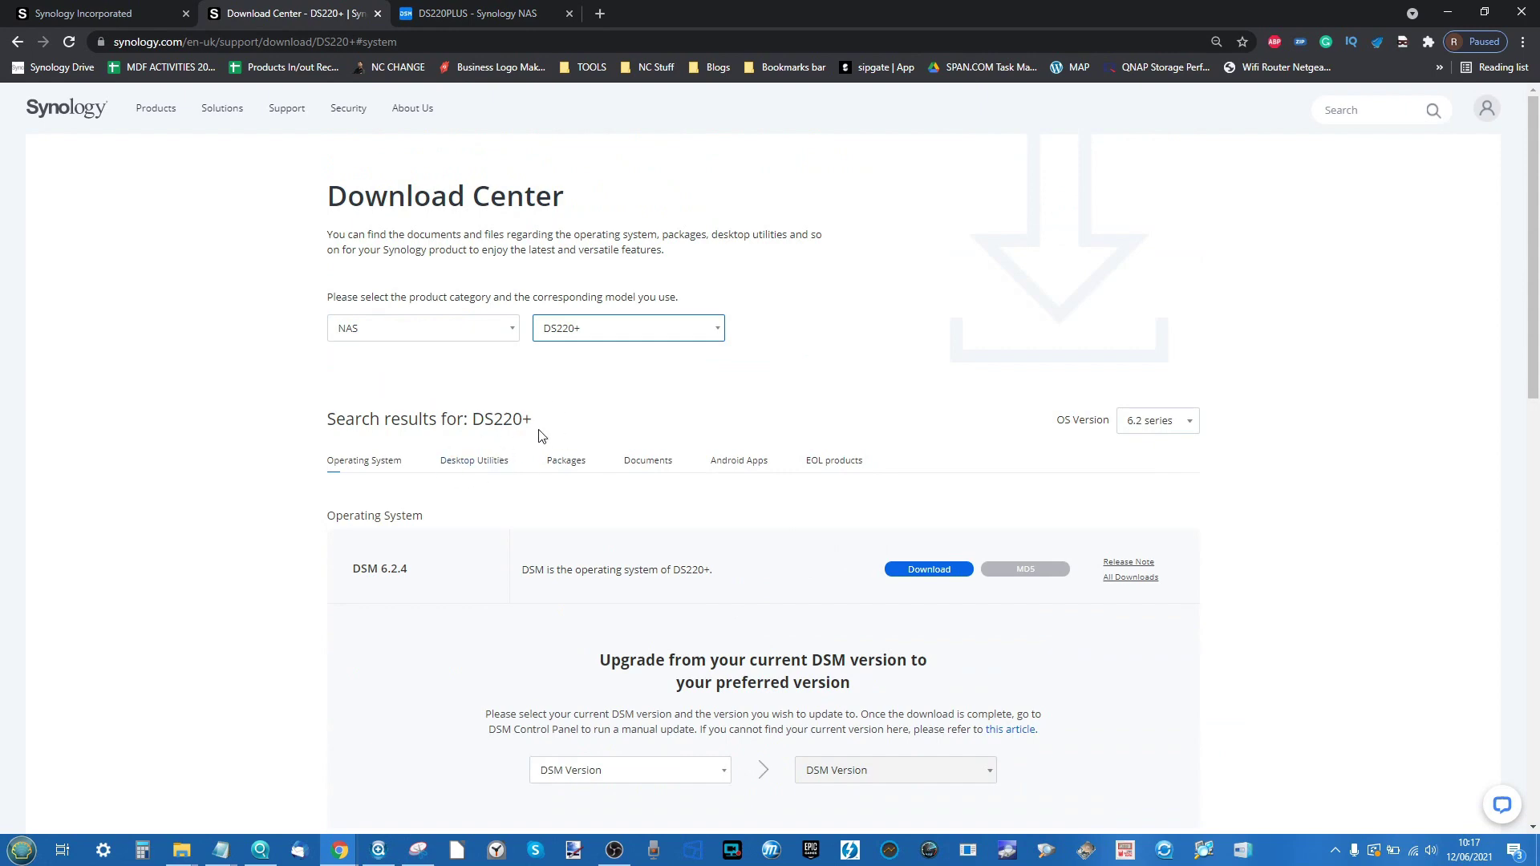
pyautogui.click(1170, 423)
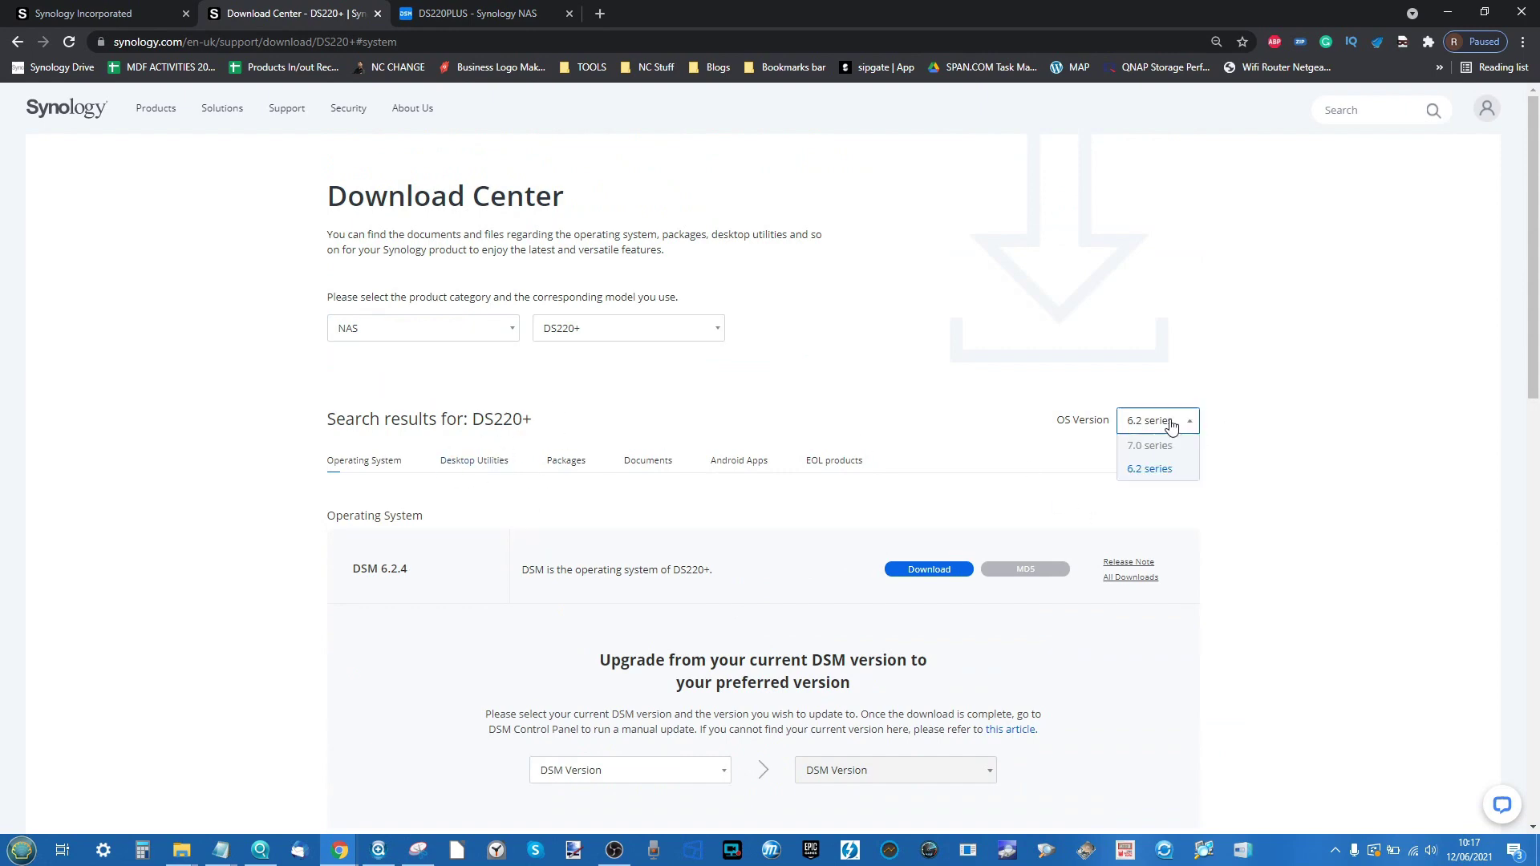
pyautogui.click(1156, 446)
pyautogui.scroll(-4, 396, 468)
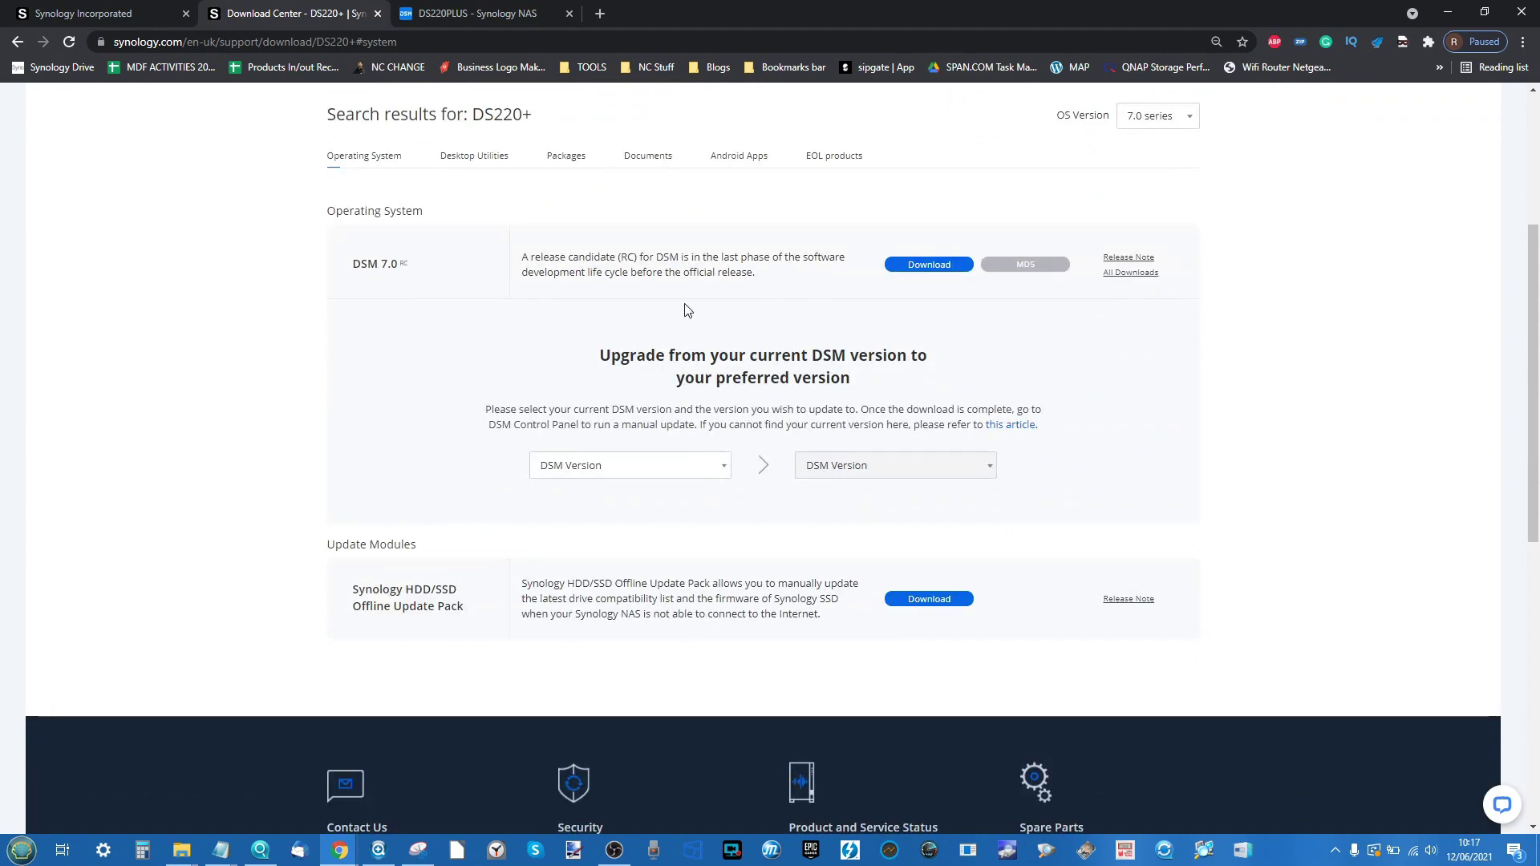
# Read the DSM 7.0 RC release notes' Applied Models list and reset the page zoom
pyautogui.click(83, 9)
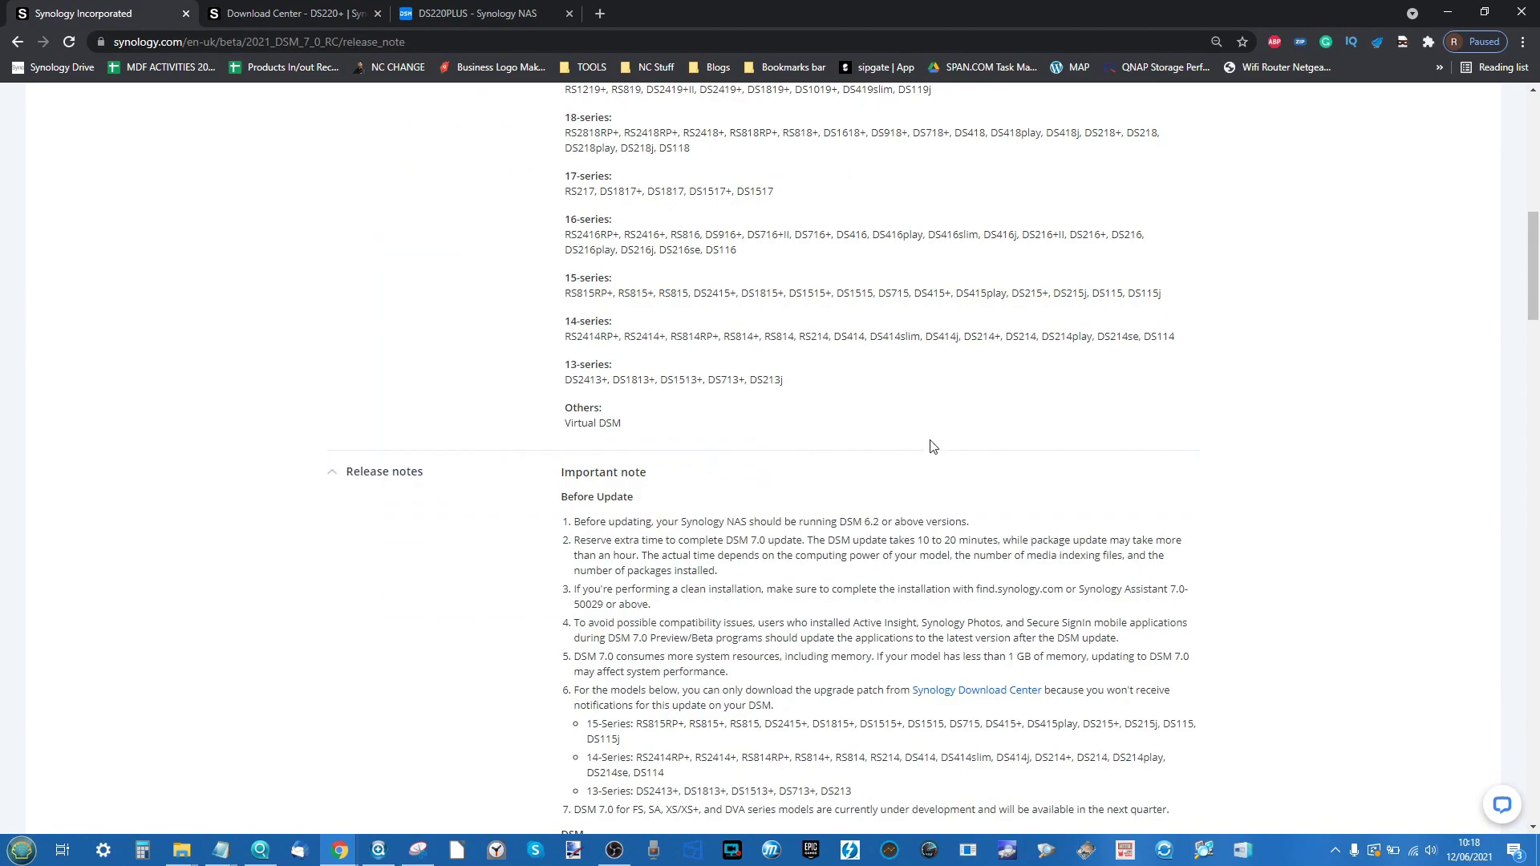
pyautogui.scroll(-1, 932, 447)
pyautogui.scroll(2, 933, 446)
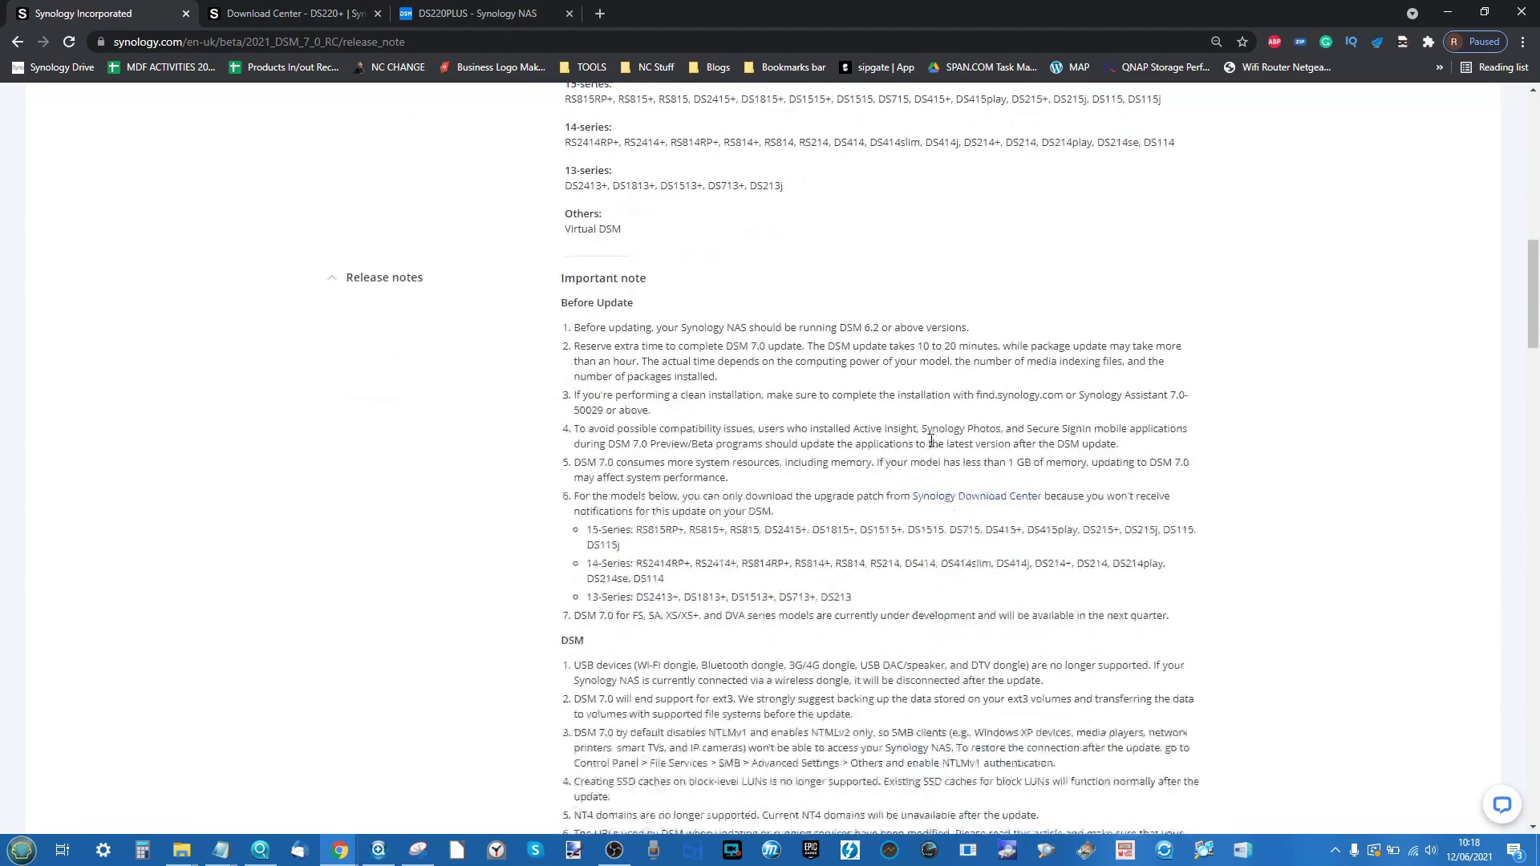
pyautogui.scroll(5, 1045, 486)
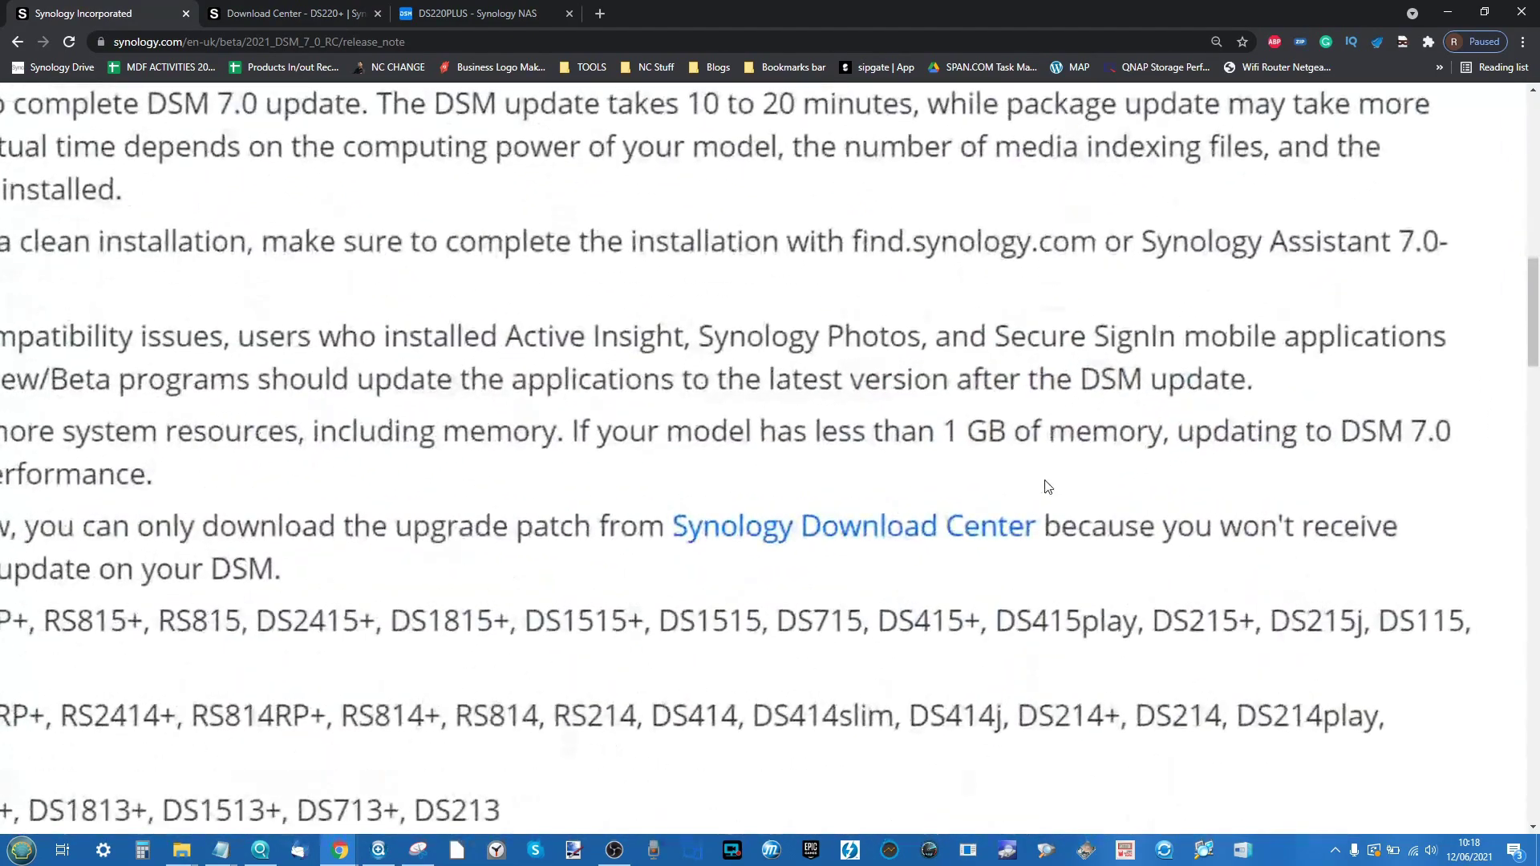
pyautogui.scroll(-2, 1045, 486)
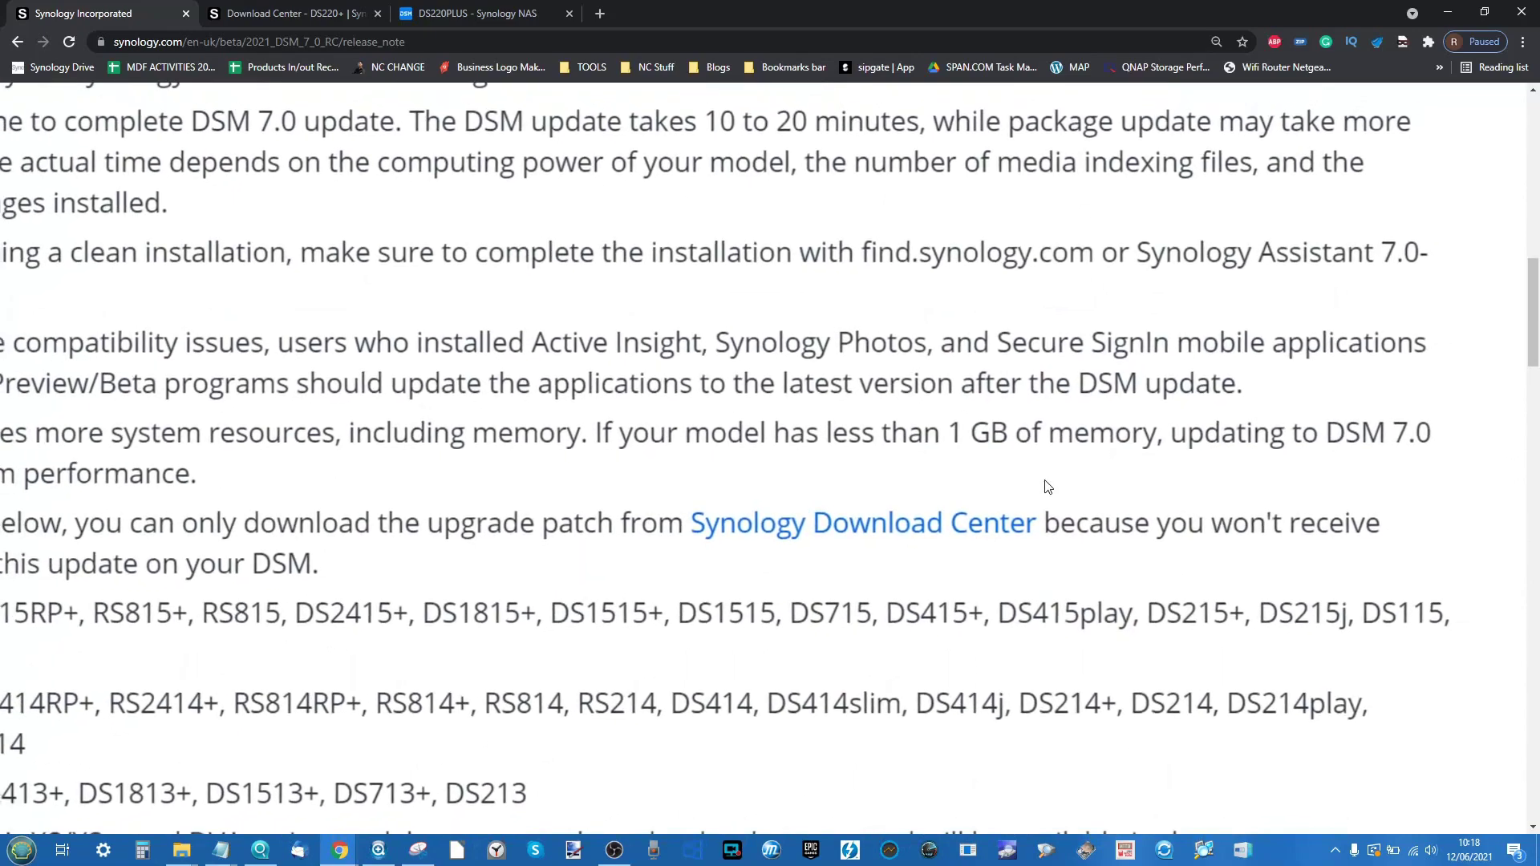
pyautogui.scroll(-4, 1045, 486)
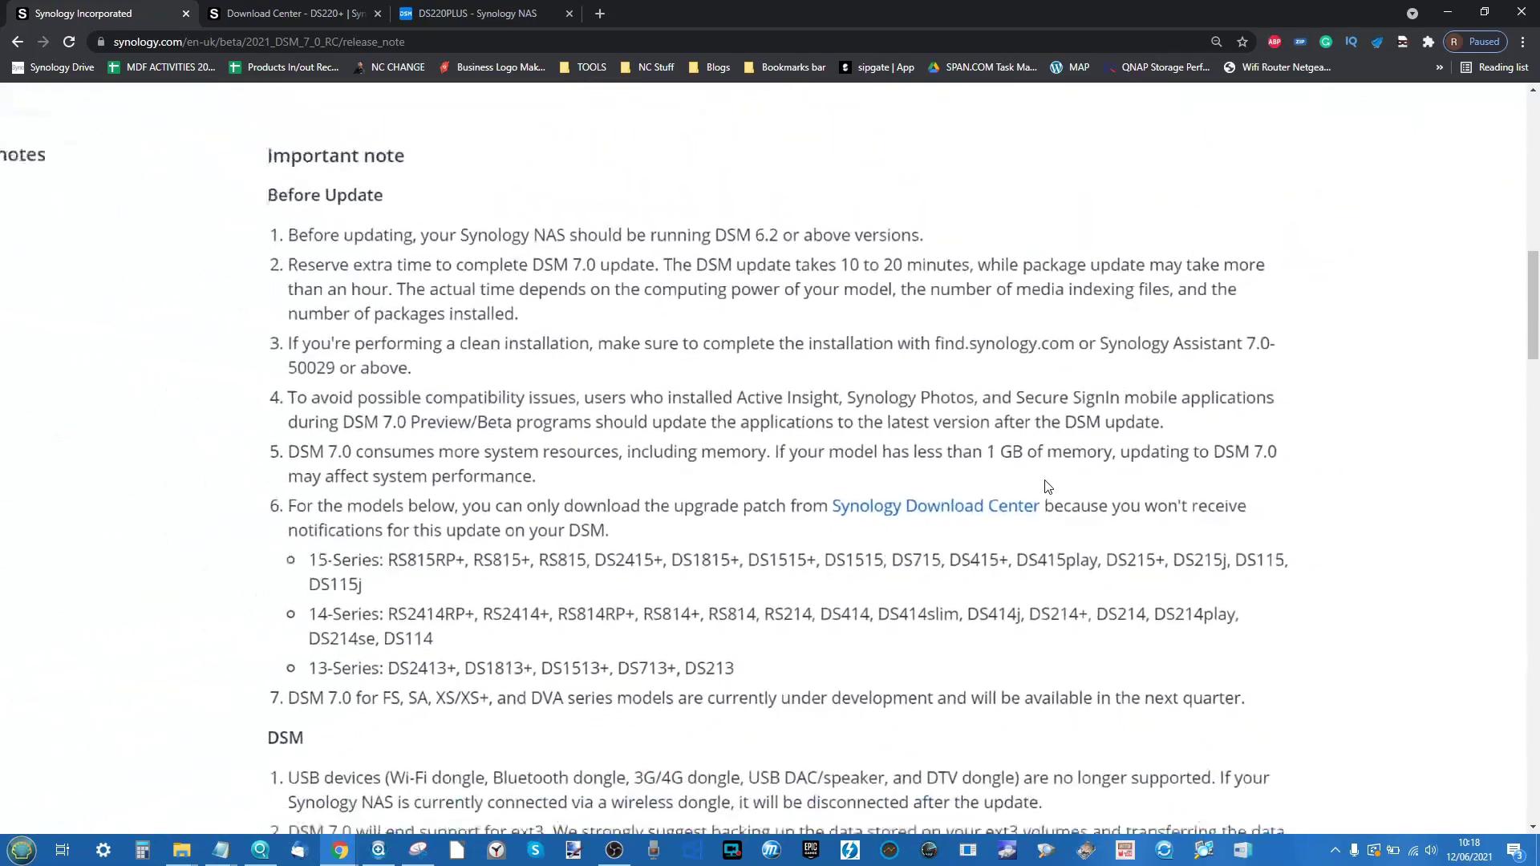
pyautogui.scroll(6, 1045, 486)
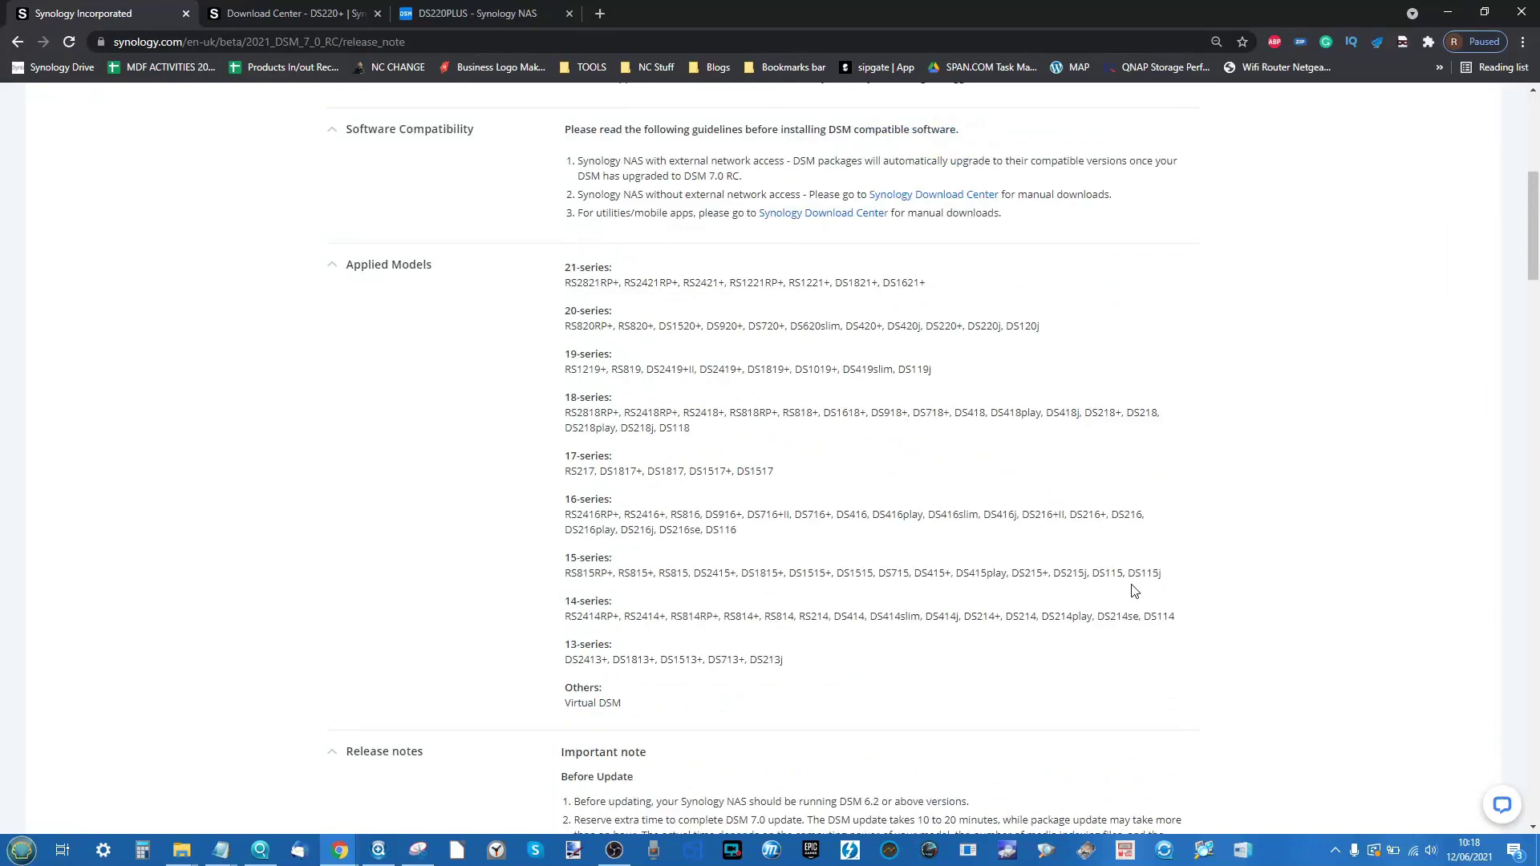
pyautogui.scroll(4, 1134, 590)
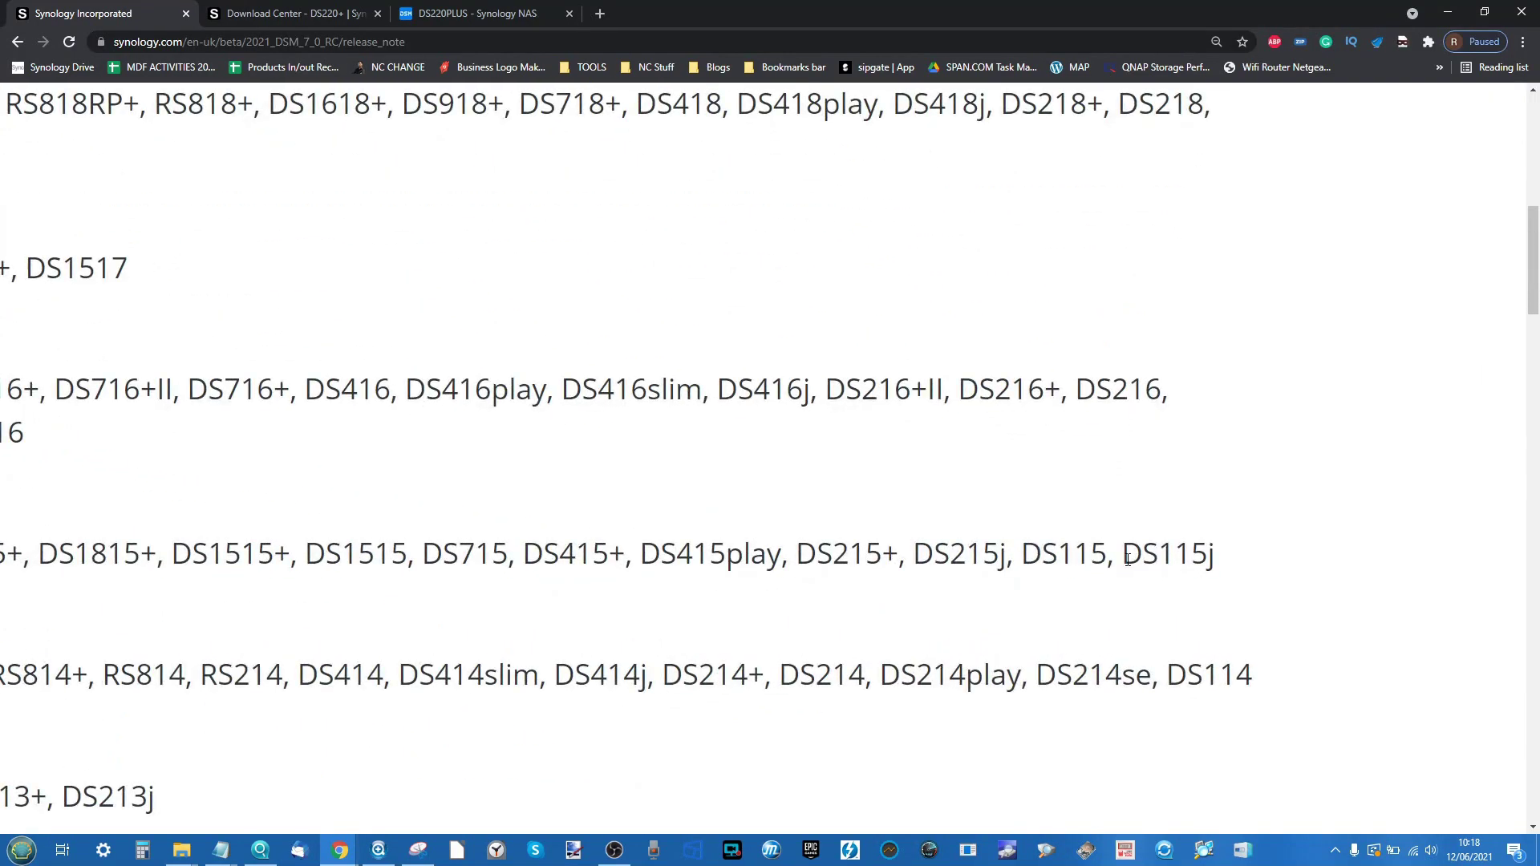
pyautogui.moveTo(1126, 559); pyautogui.dragTo(1217, 562)
pyautogui.scroll(-2, 1217, 562)
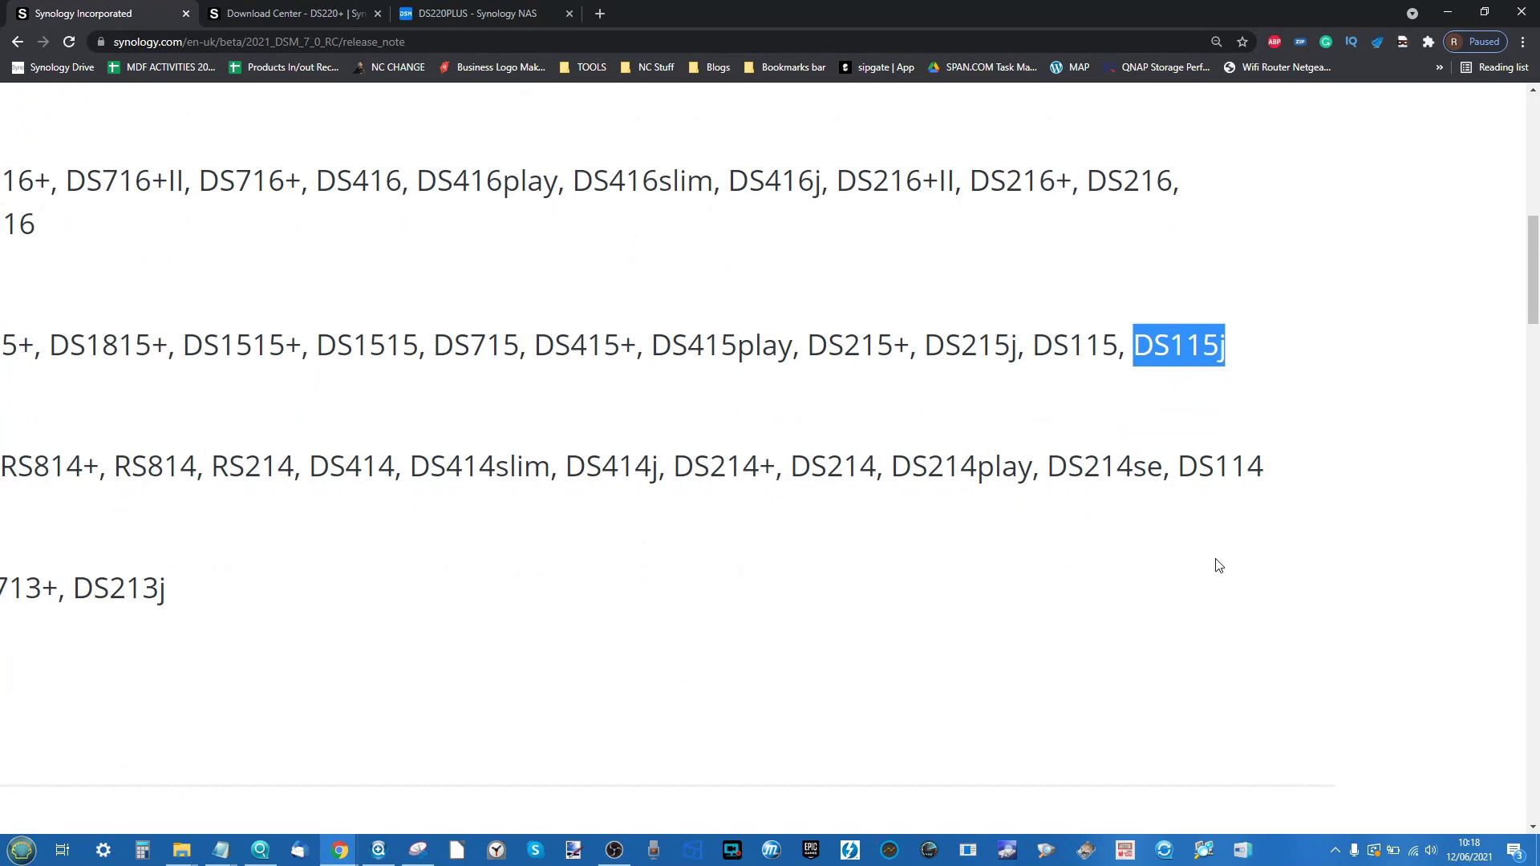
pyautogui.hscroll(-4, 1218, 565)
pyautogui.click(402, 589)
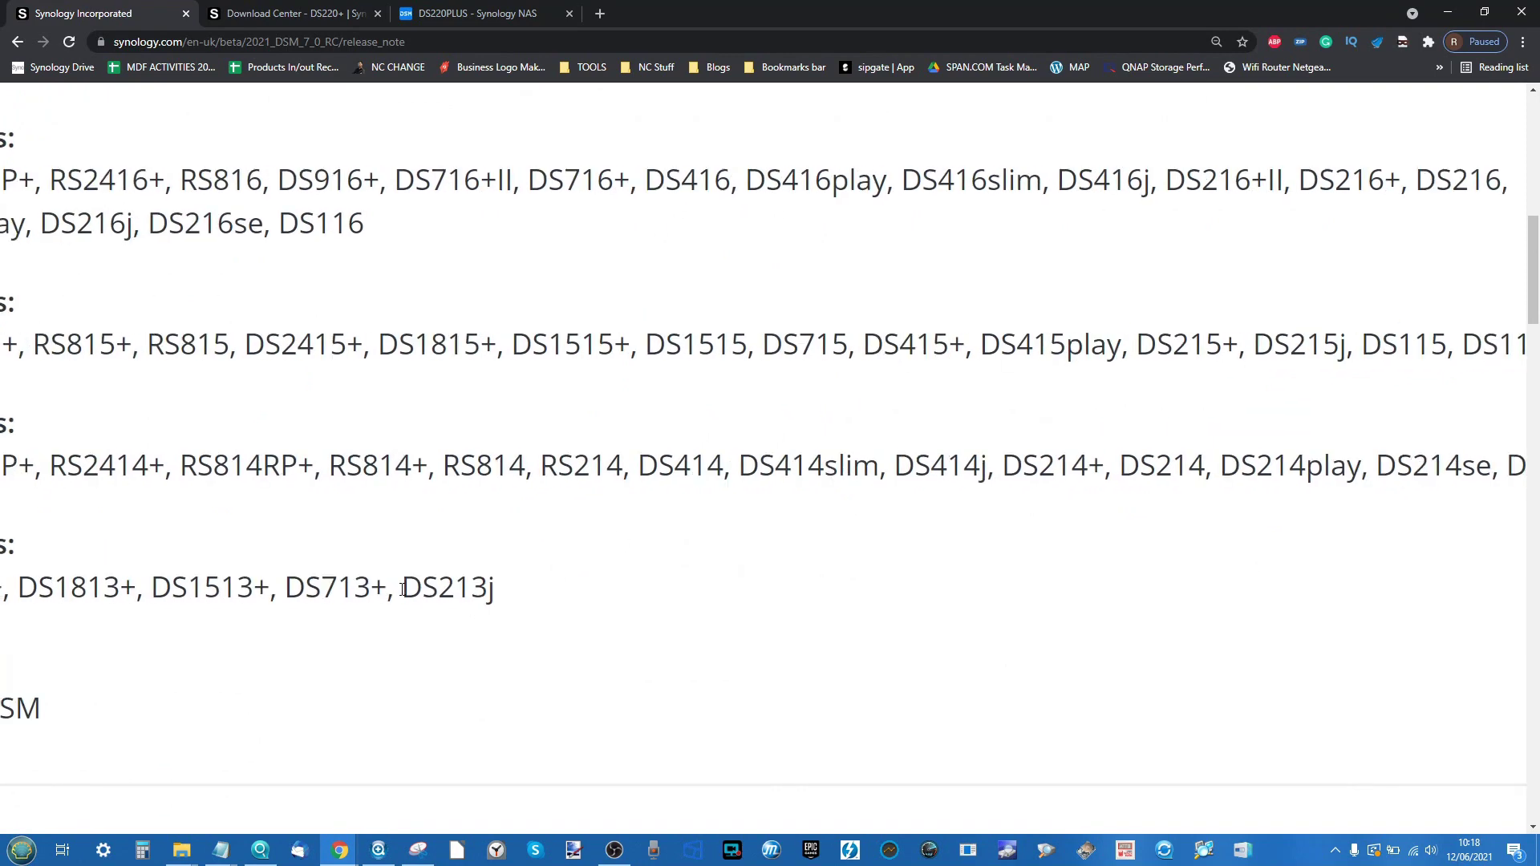
pyautogui.hotkey('ctrl', '0')
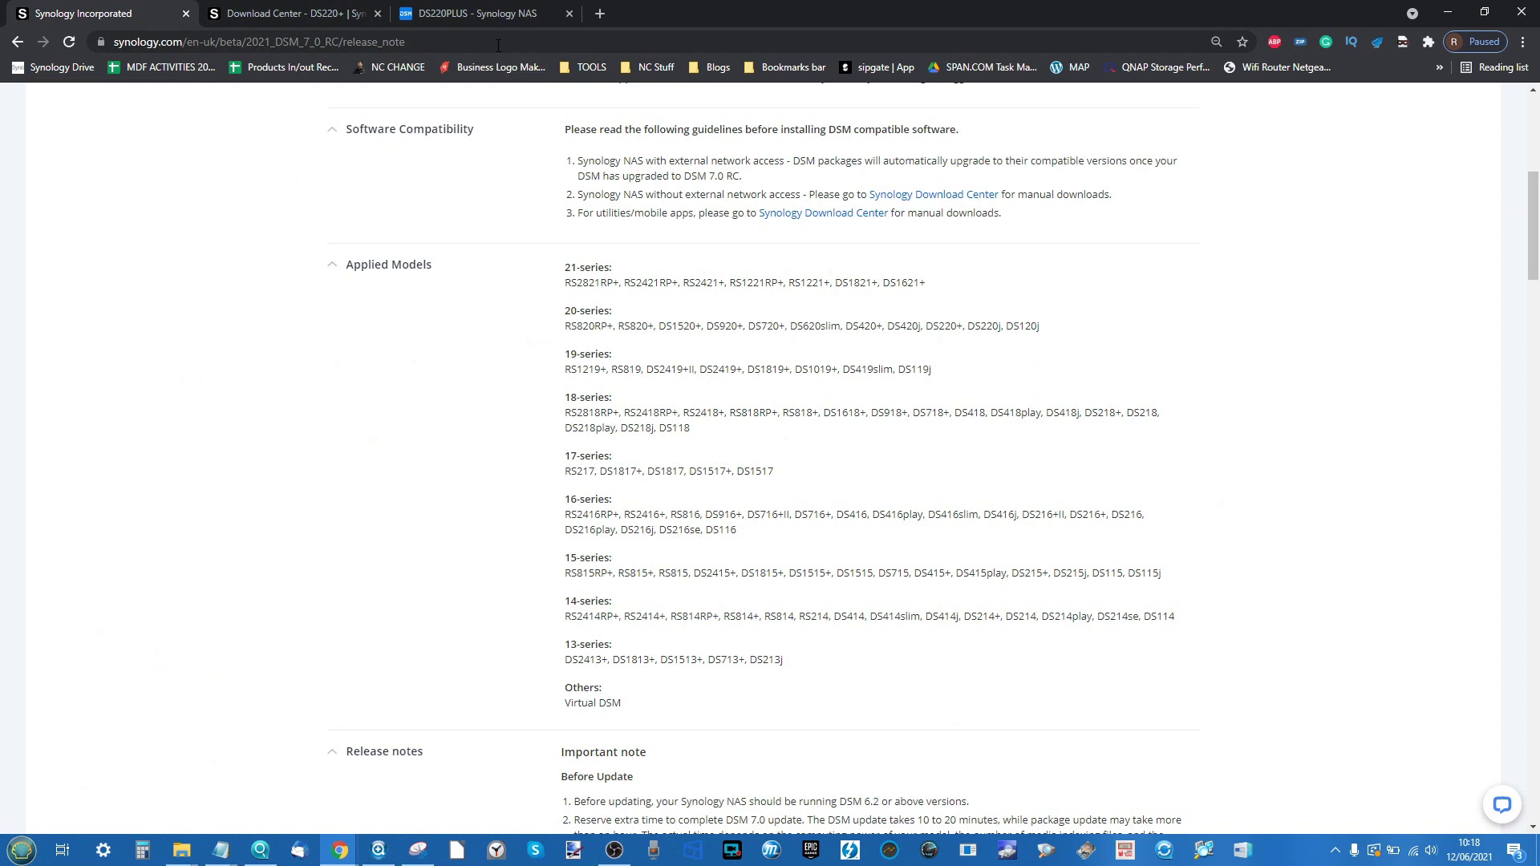
pyautogui.moveTo(325, 846)
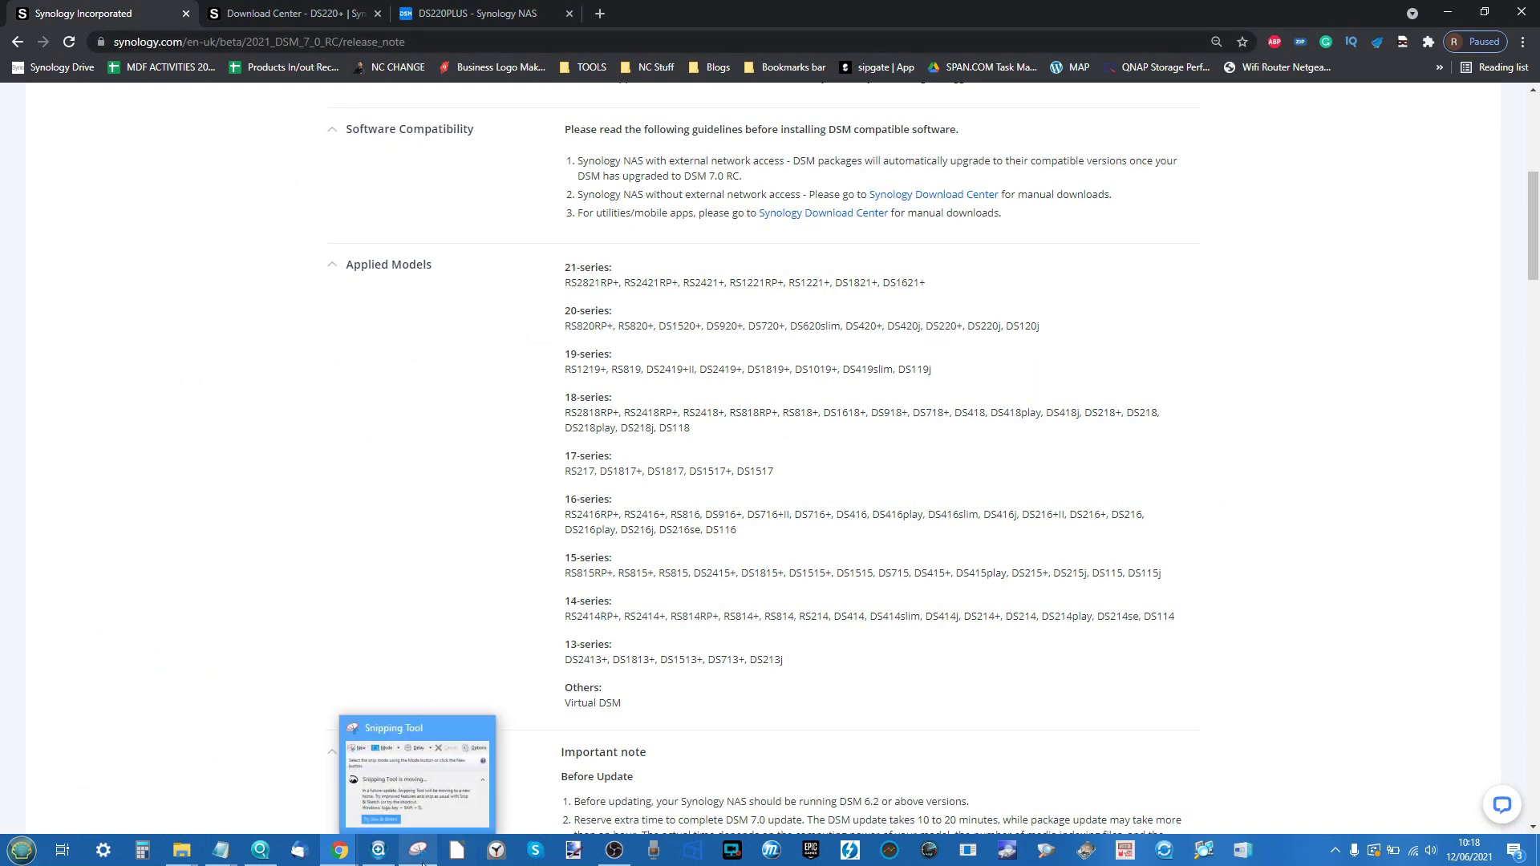
pyautogui.click(378, 849)
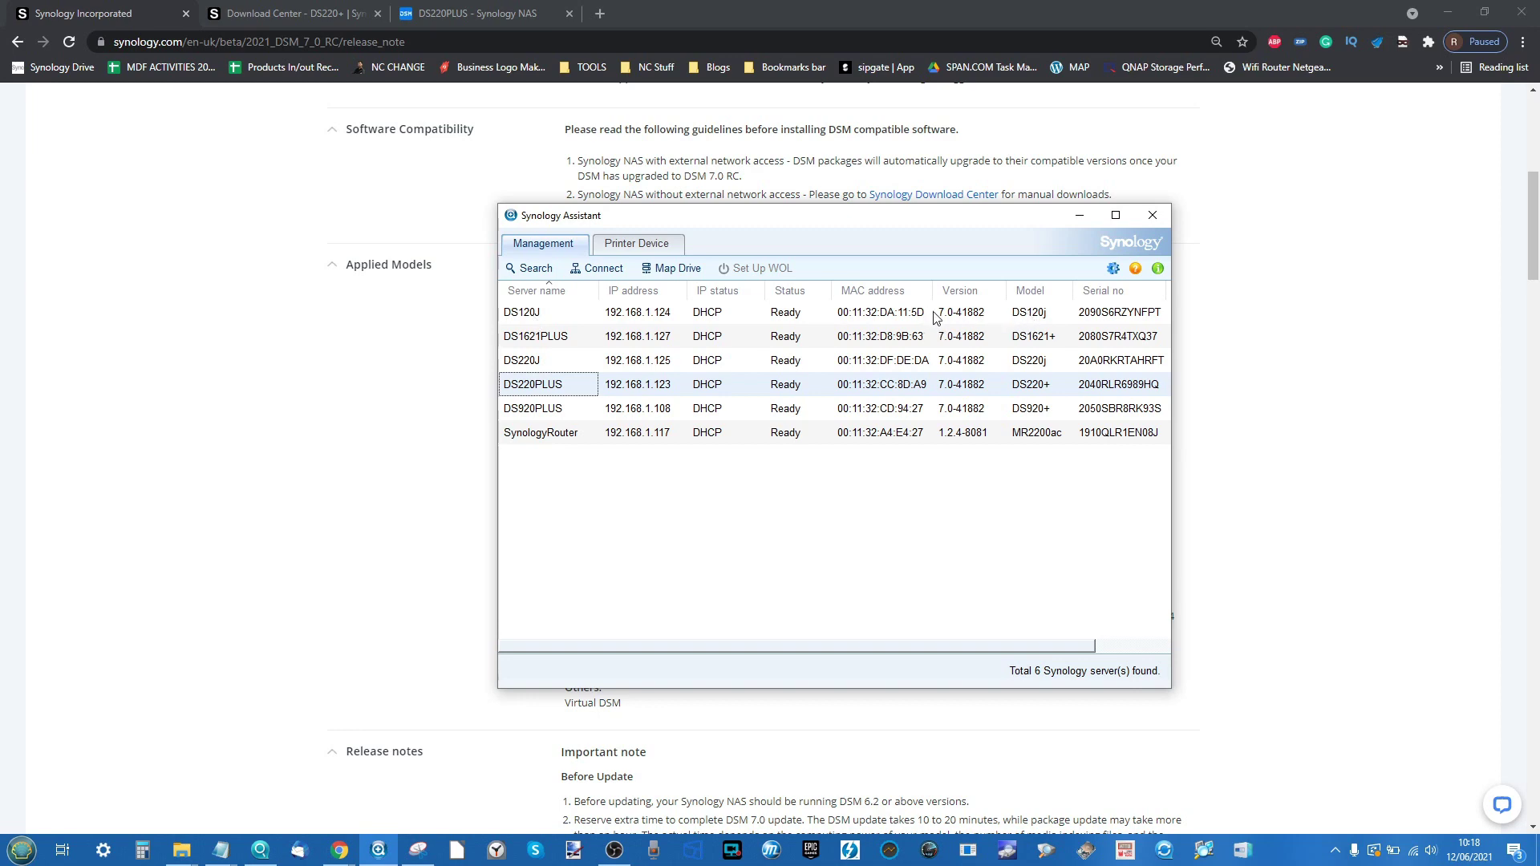
pyautogui.click(1078, 215)
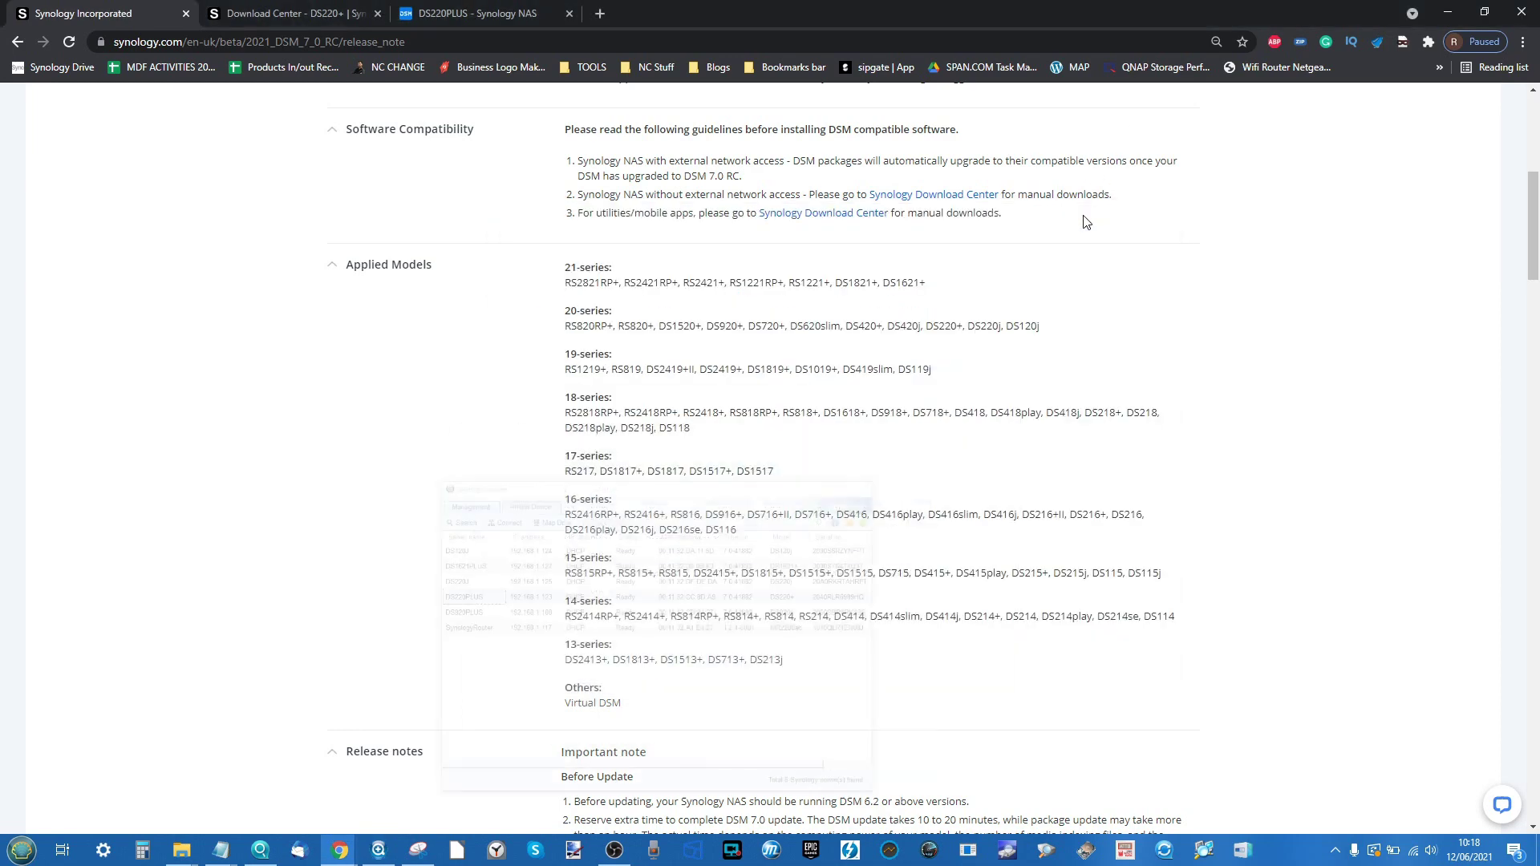
# Return to the DS220PLUS session and review the Info Center system information
pyautogui.click(439, 11)
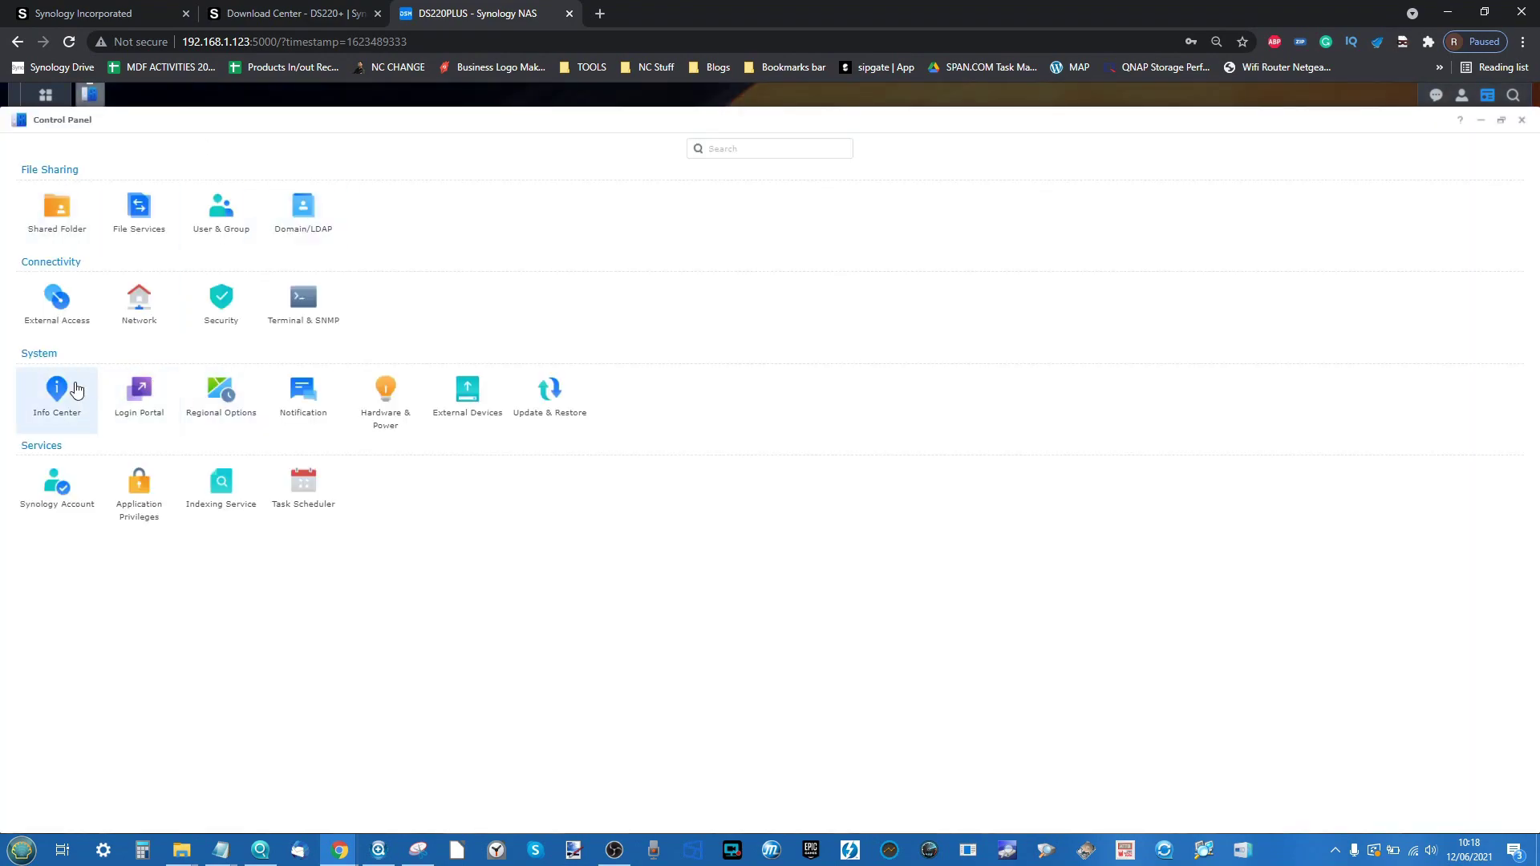
pyautogui.click(57, 394)
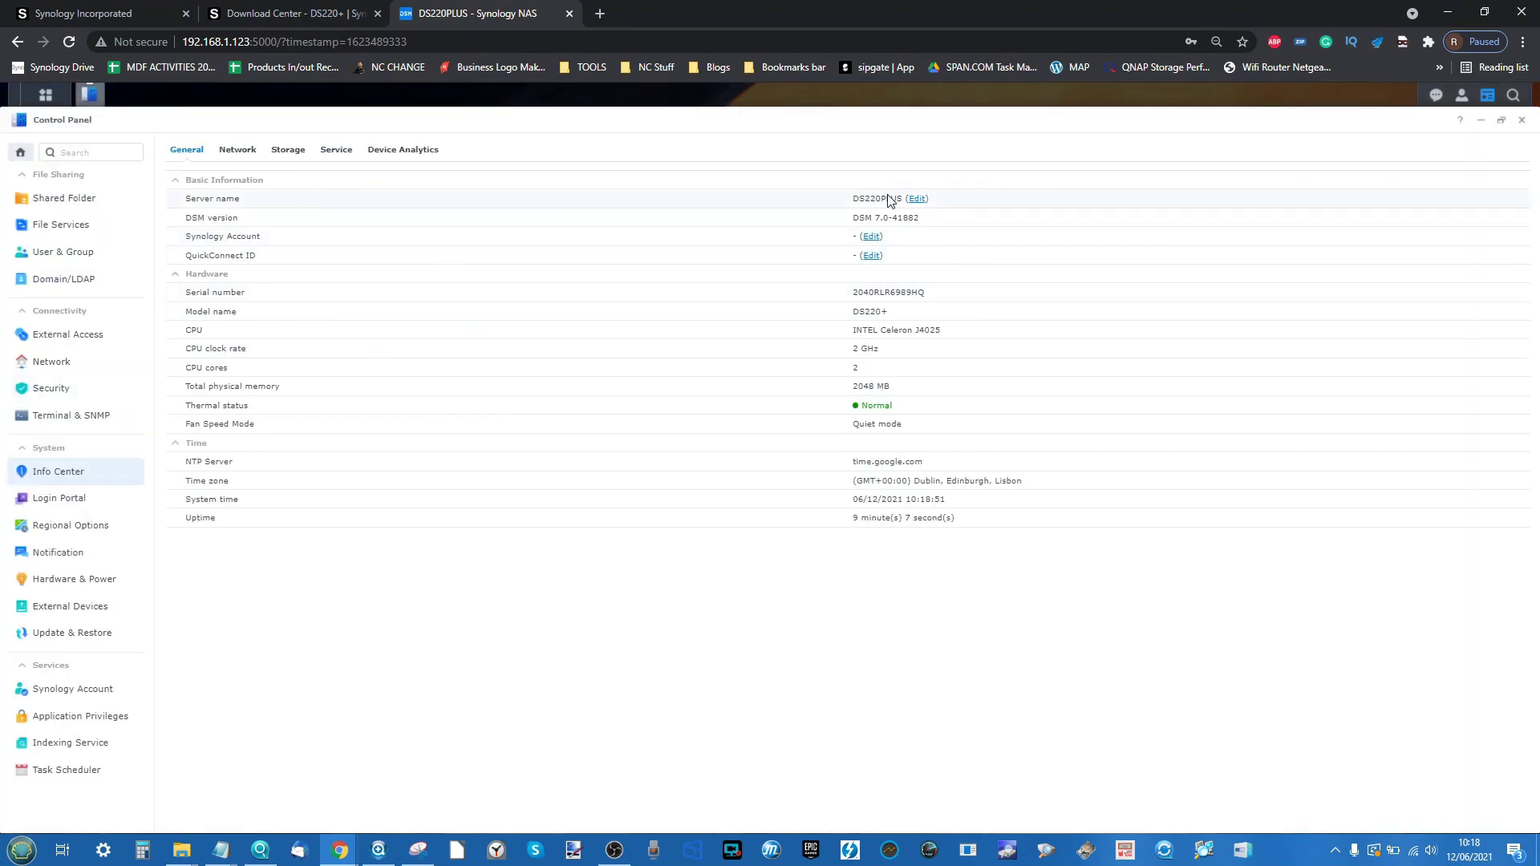
pyautogui.scroll(5, 1016, 197)
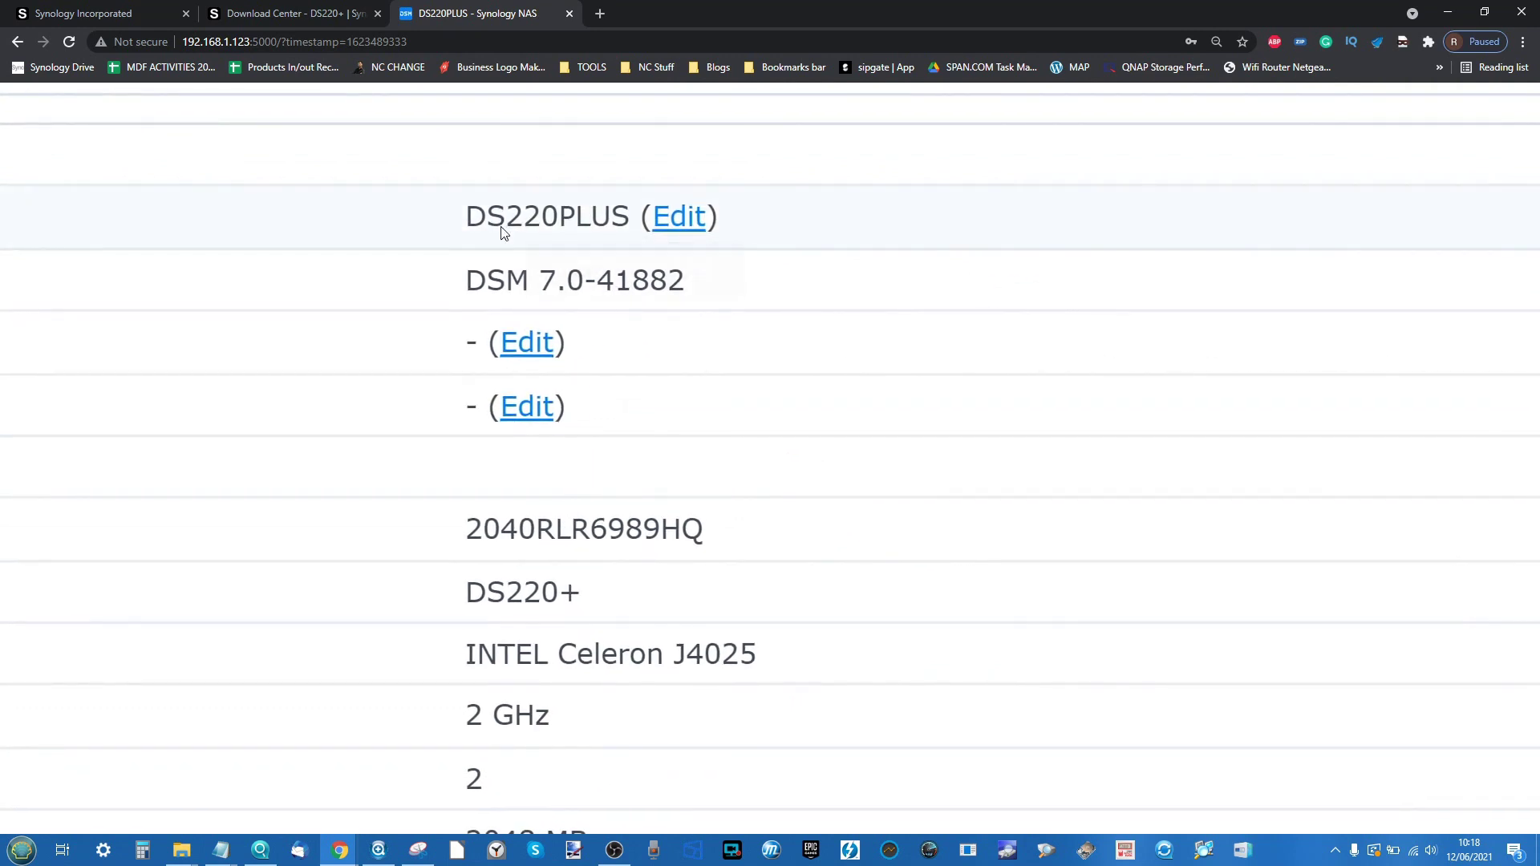
pyautogui.scroll(-4, 540, 284)
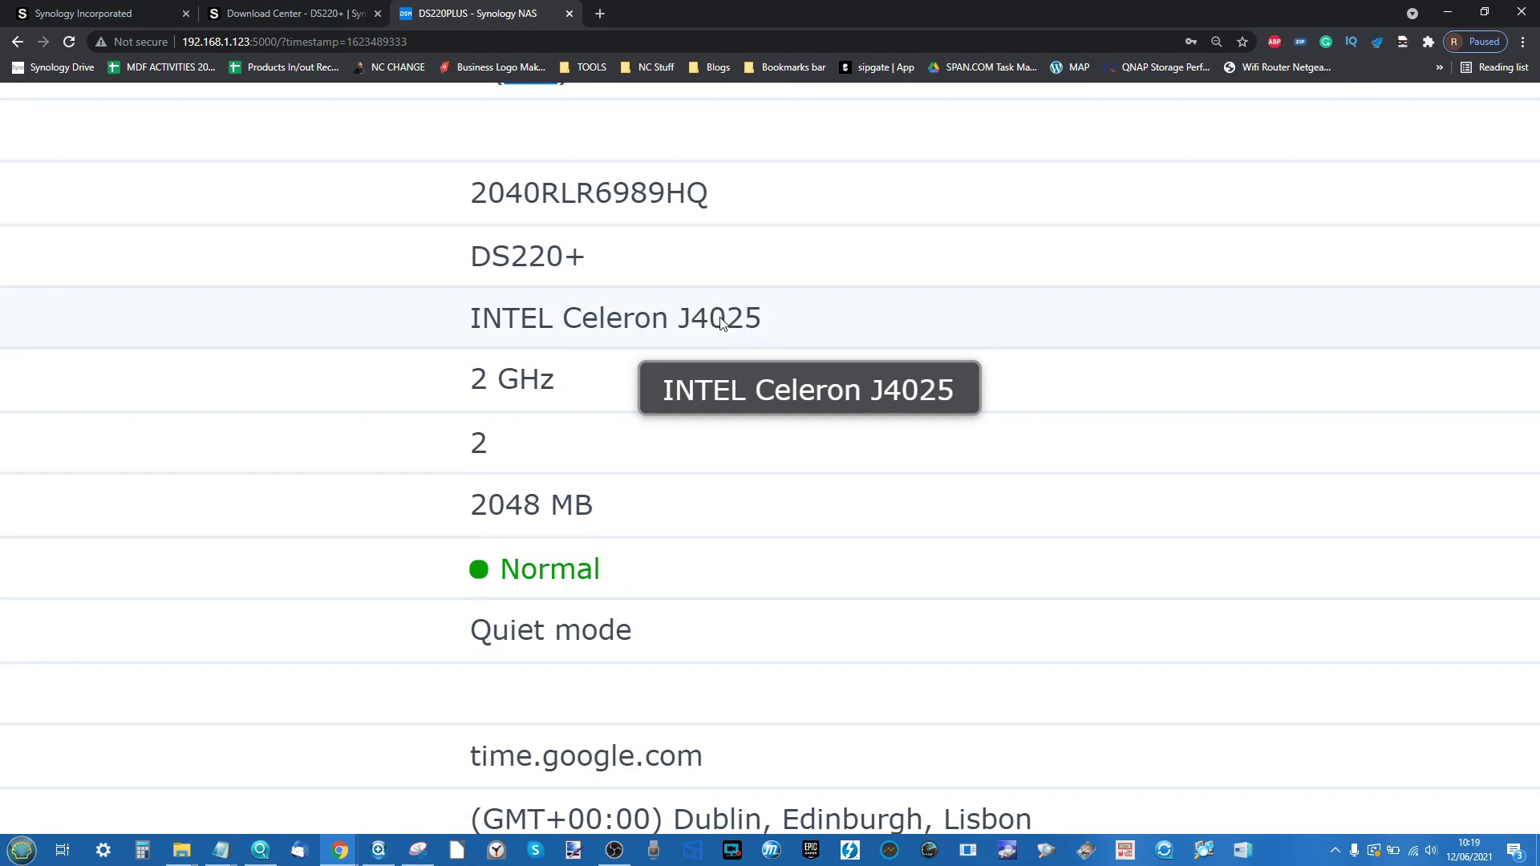
pyautogui.scroll(-1, 505, 414)
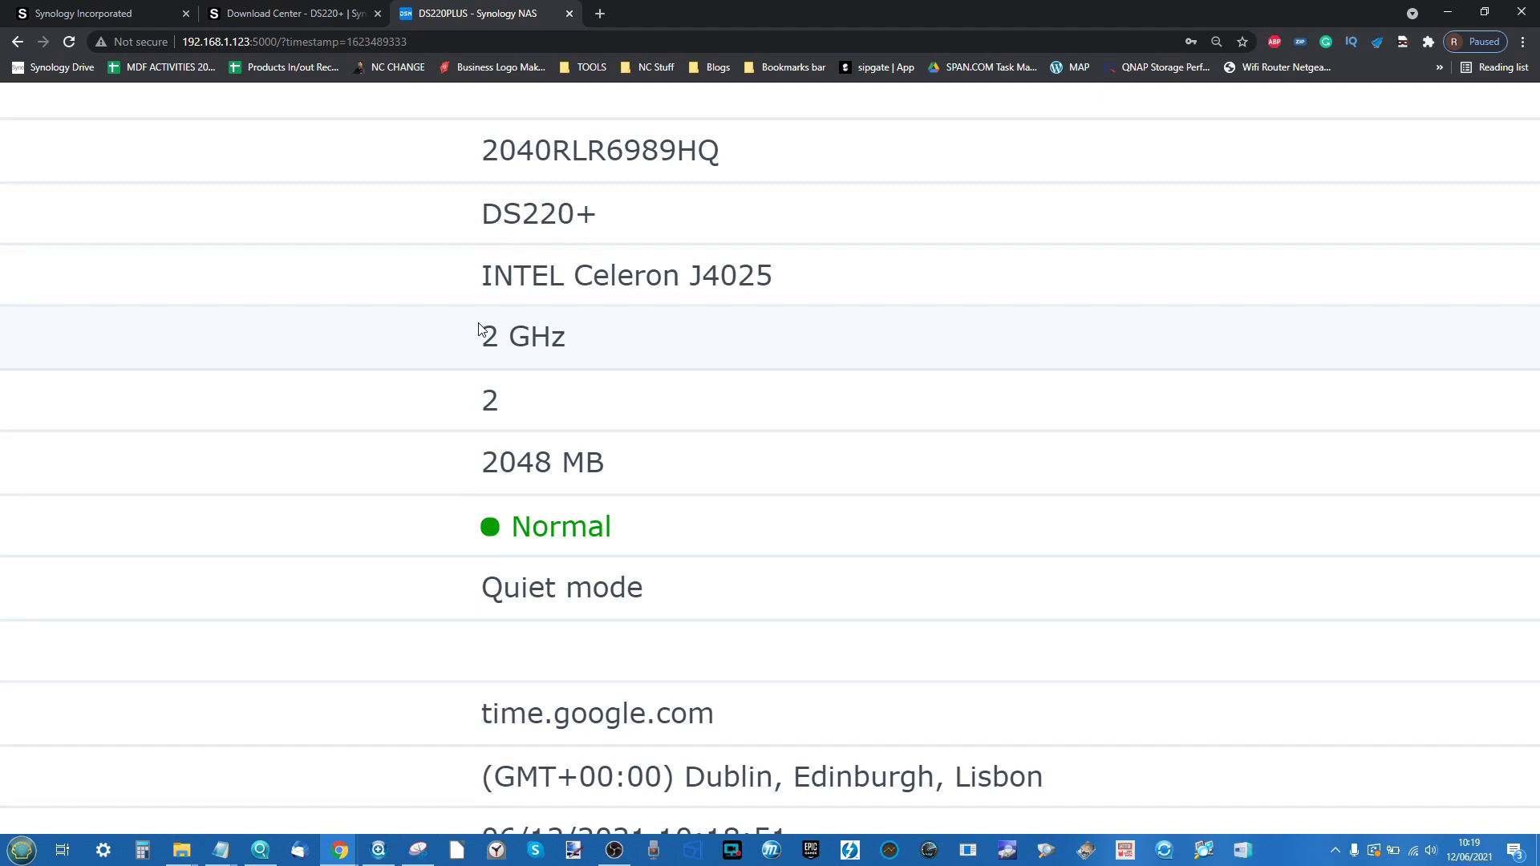
pyautogui.scroll(-1, 561, 365)
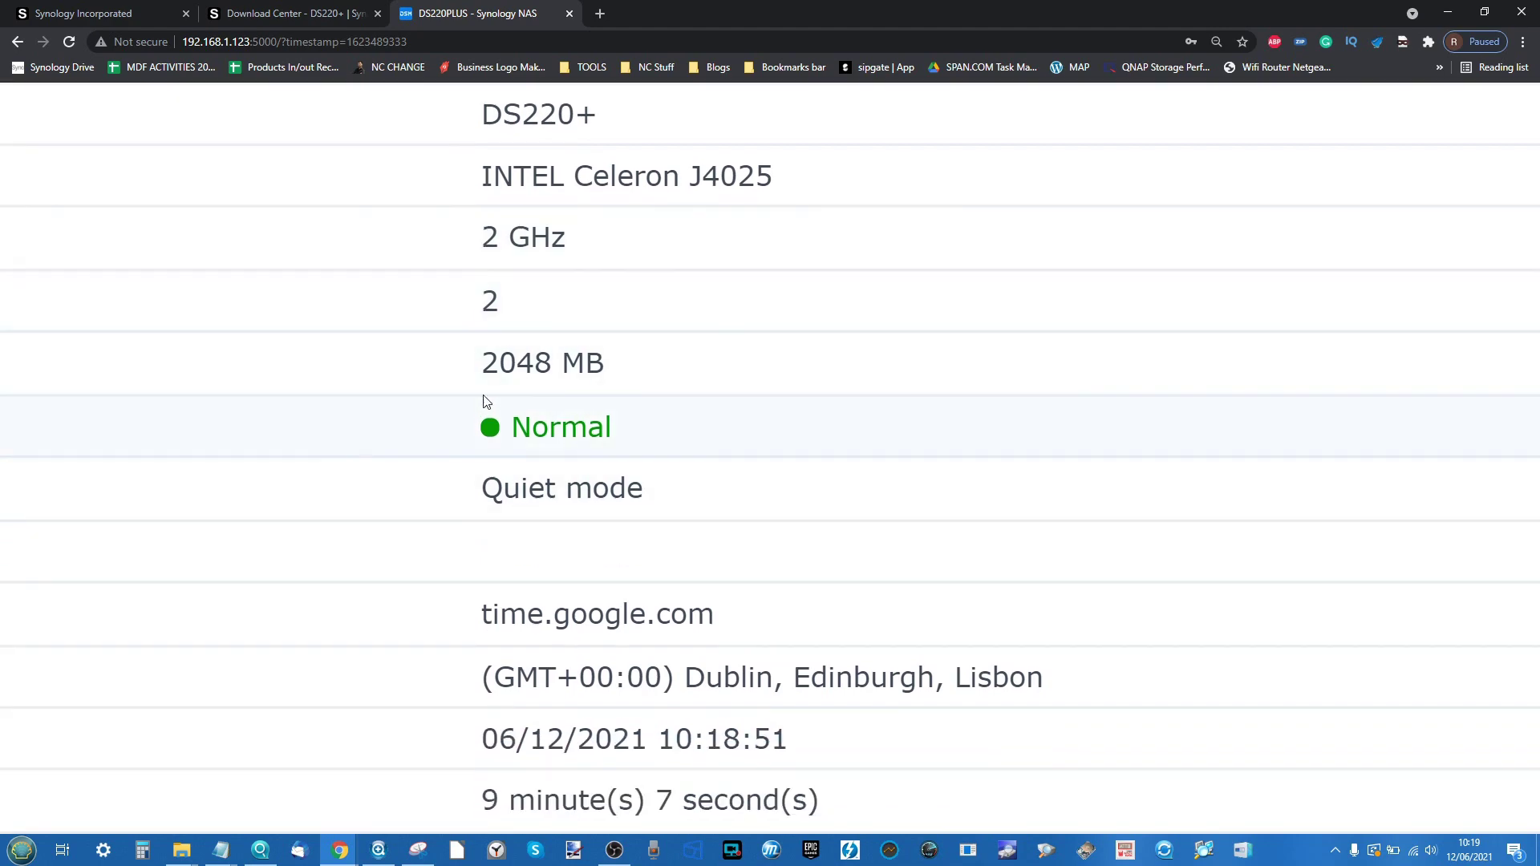
pyautogui.scroll(-5, 486, 487)
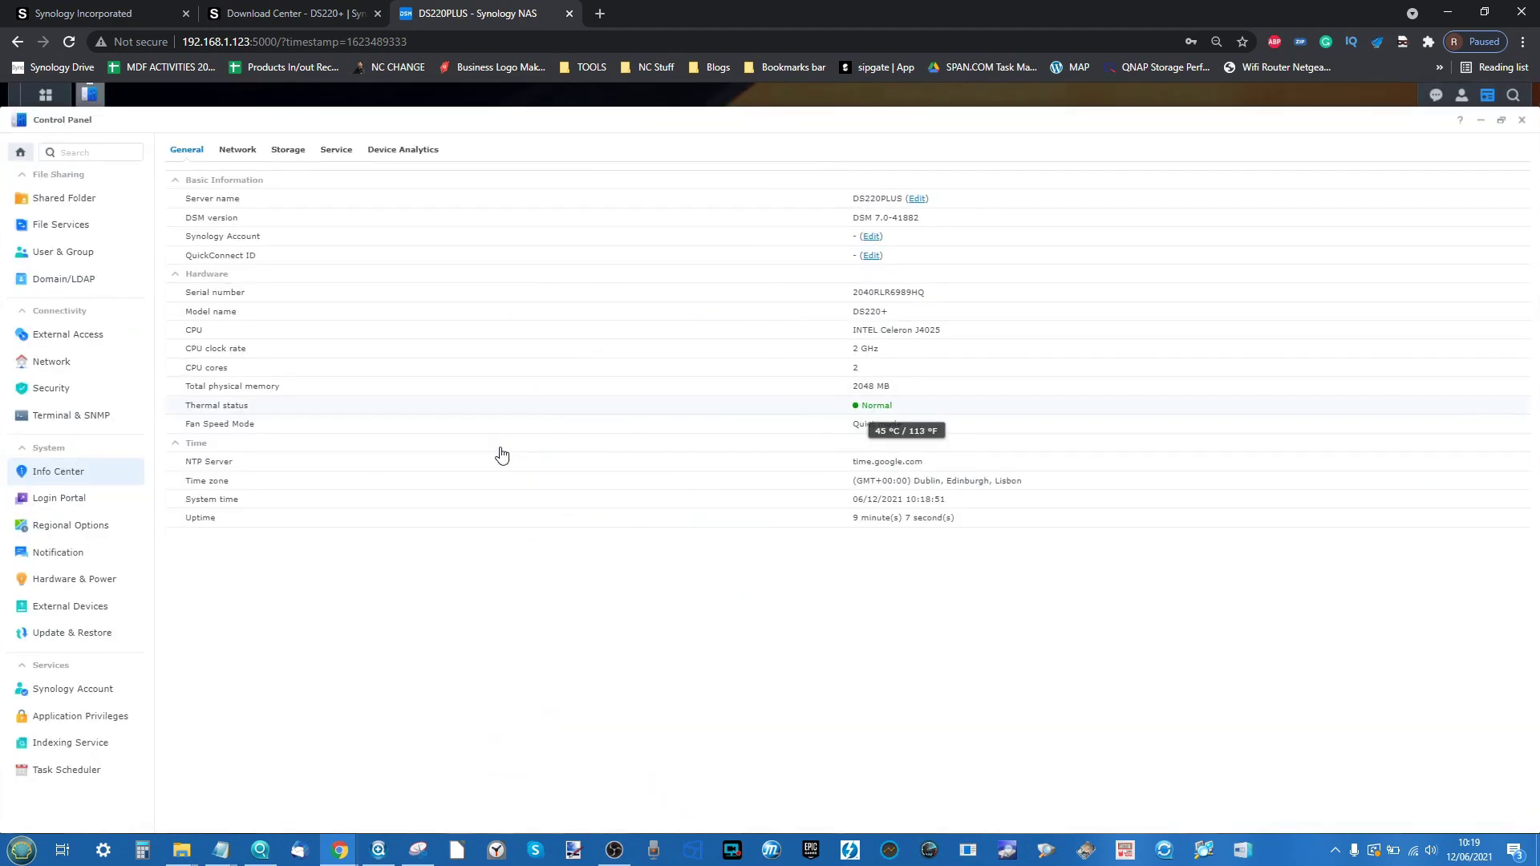
# Browse Control Panel's Shared Folder, File Services, User & Group, Security, Synology Account, Application Privileges, Indexing Service, and Task Scheduler pages
pyautogui.click(51, 206)
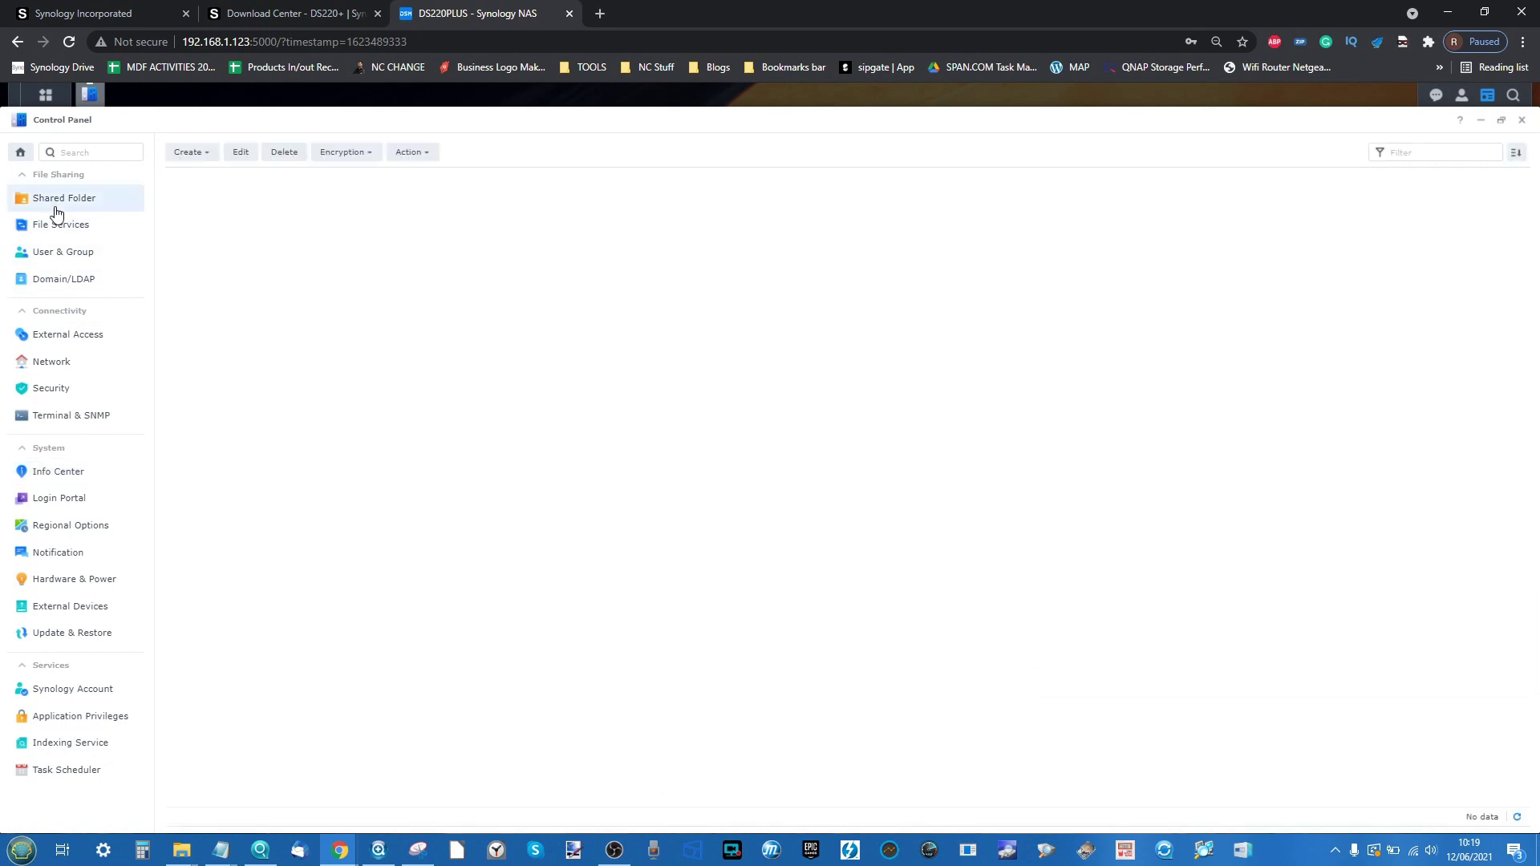
pyautogui.click(61, 227)
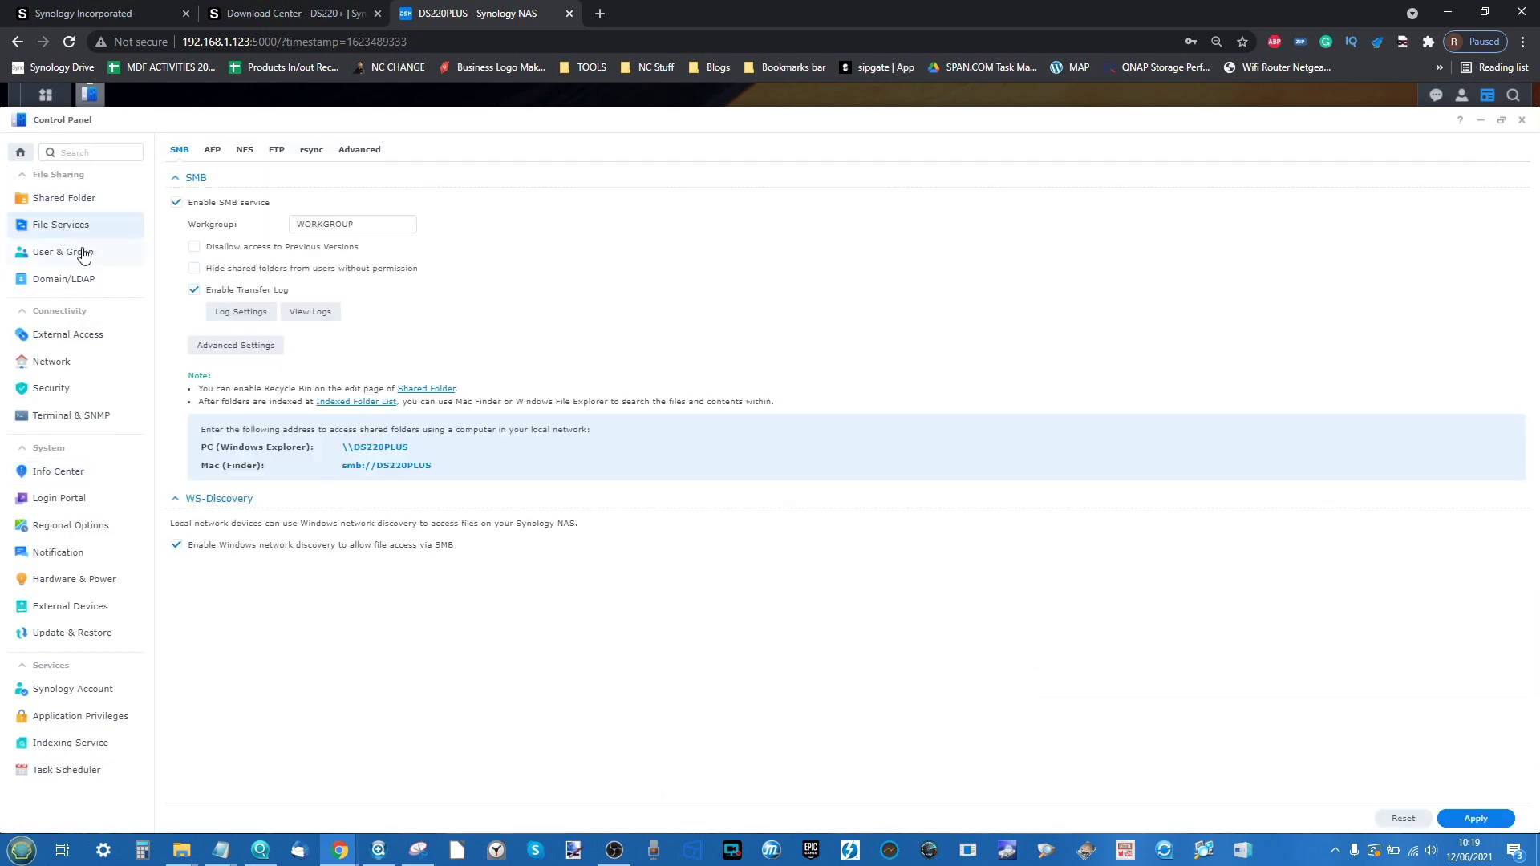
pyautogui.click(78, 255)
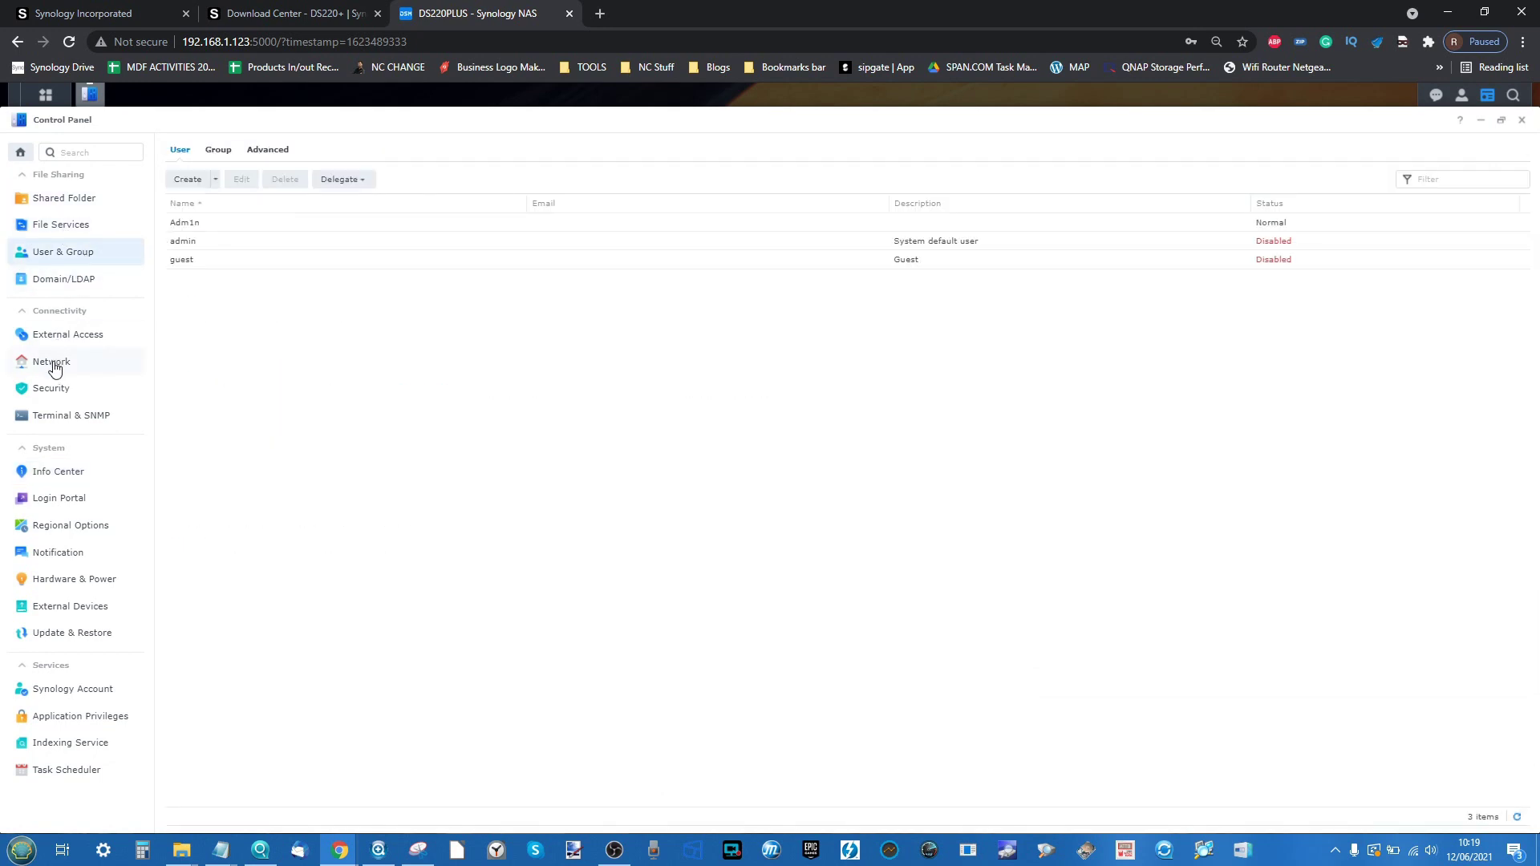
pyautogui.click(55, 389)
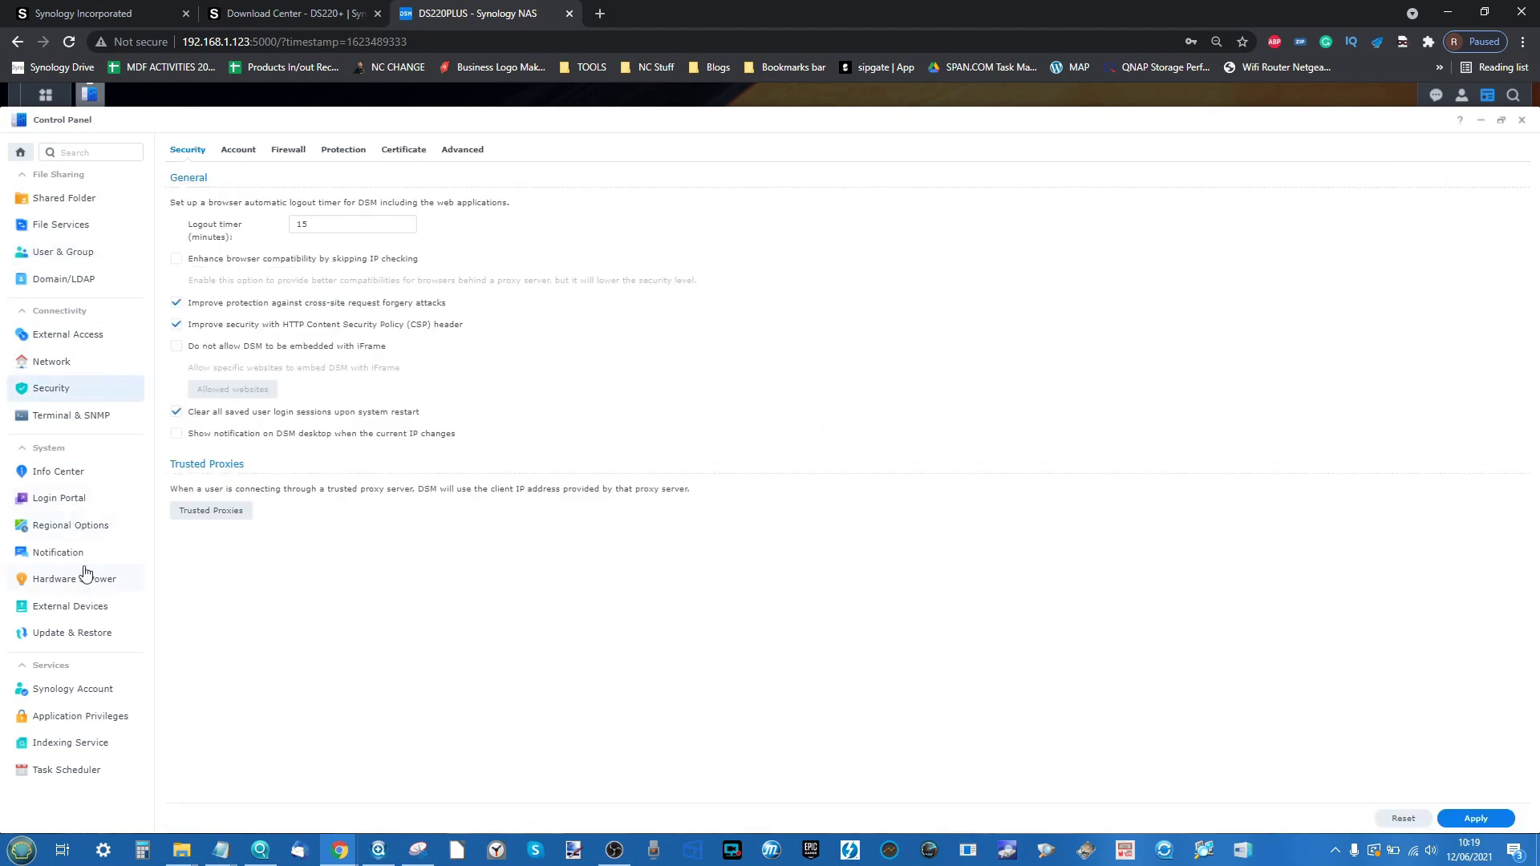
pyautogui.click(69, 688)
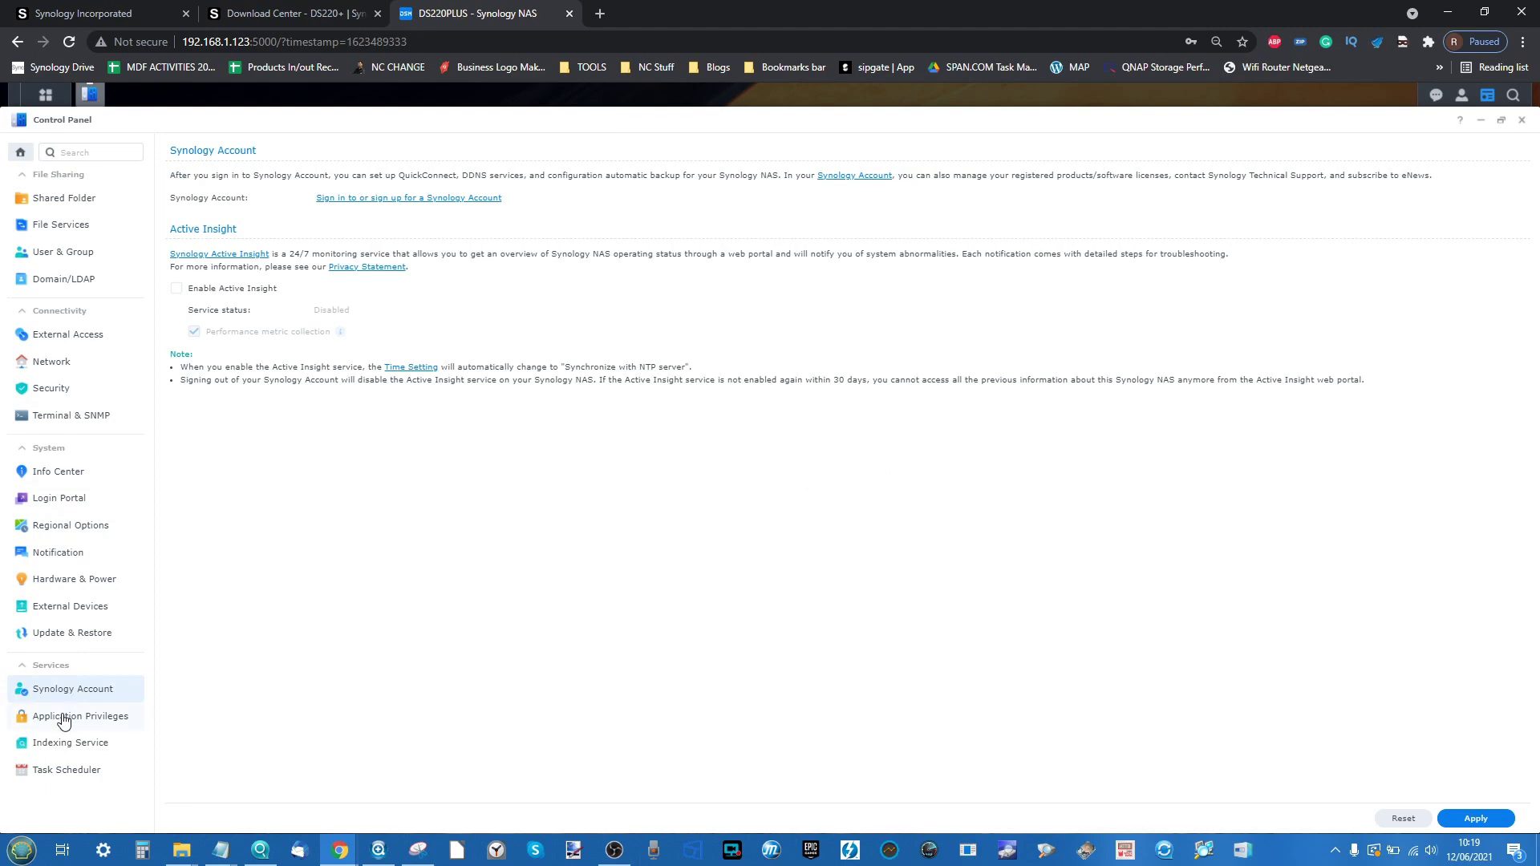
pyautogui.click(66, 714)
pyautogui.click(62, 747)
pyautogui.click(61, 772)
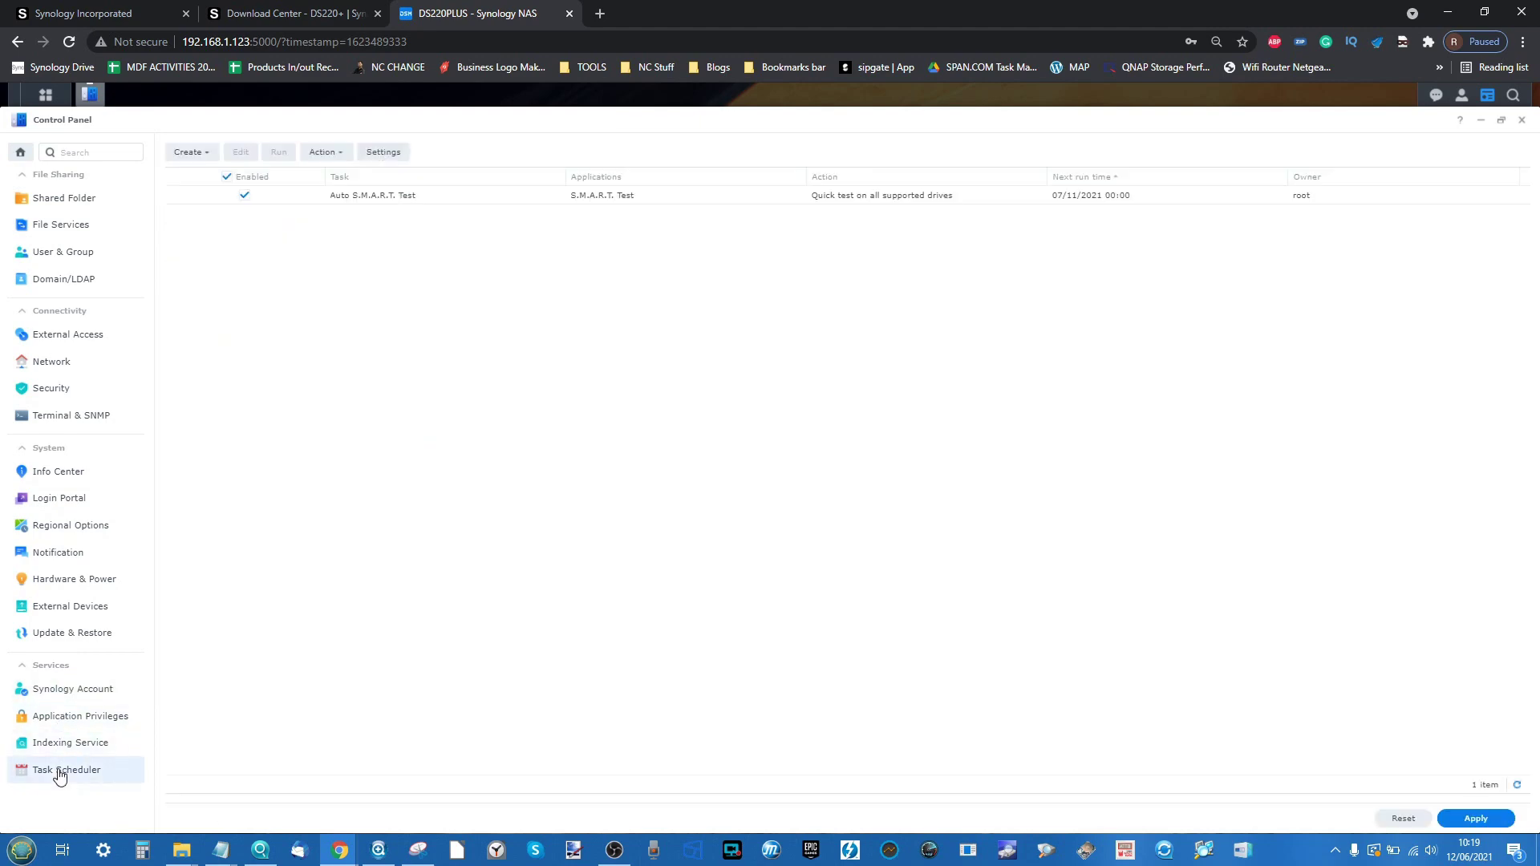
# Close Control Panel and open two File Station windows, moving the first up and right
pyautogui.click(1523, 121)
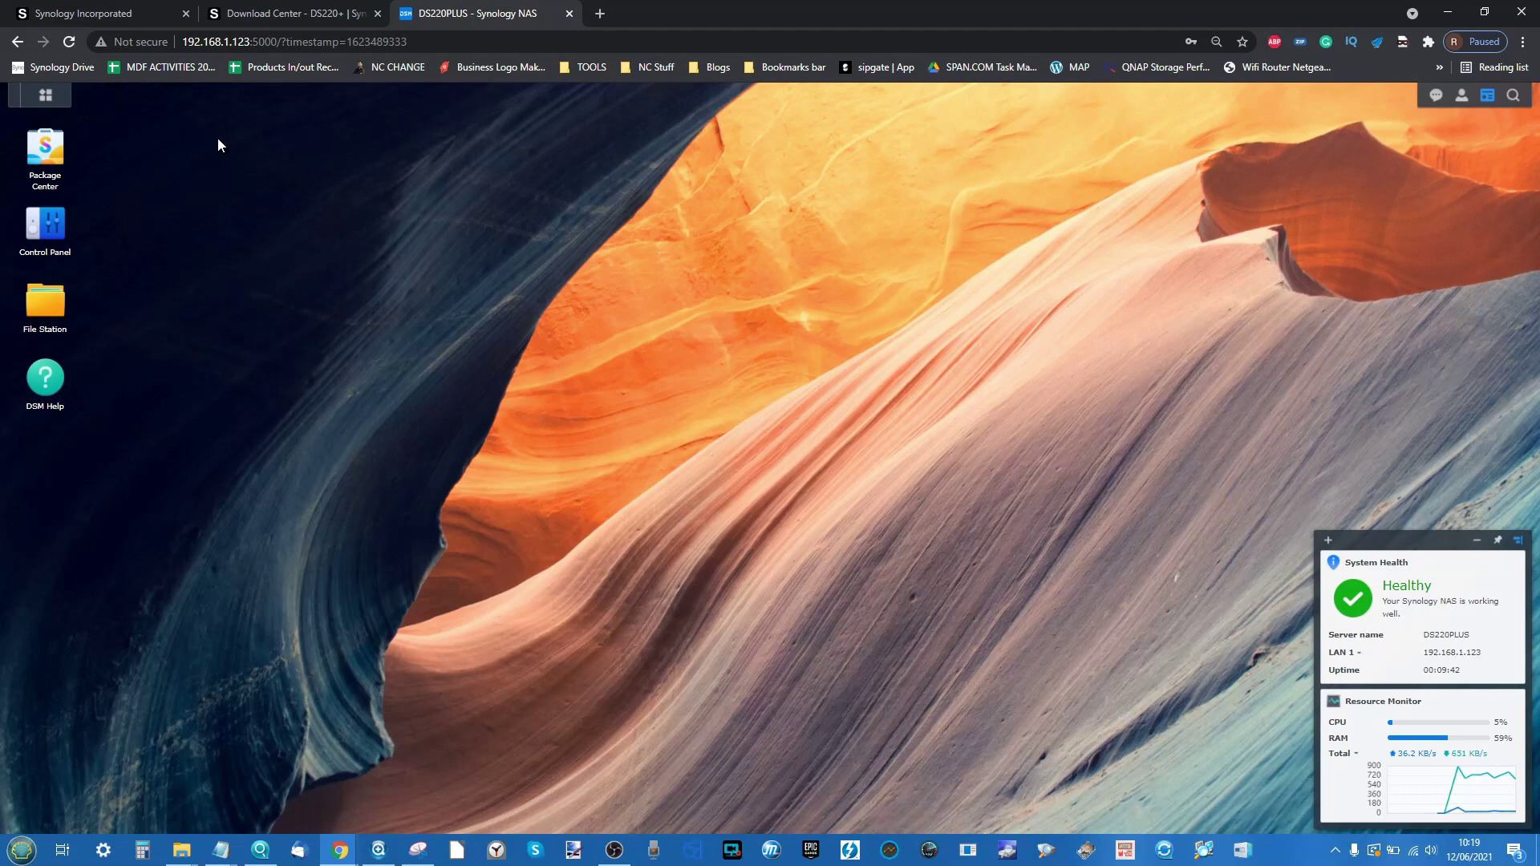
pyautogui.click(36, 308)
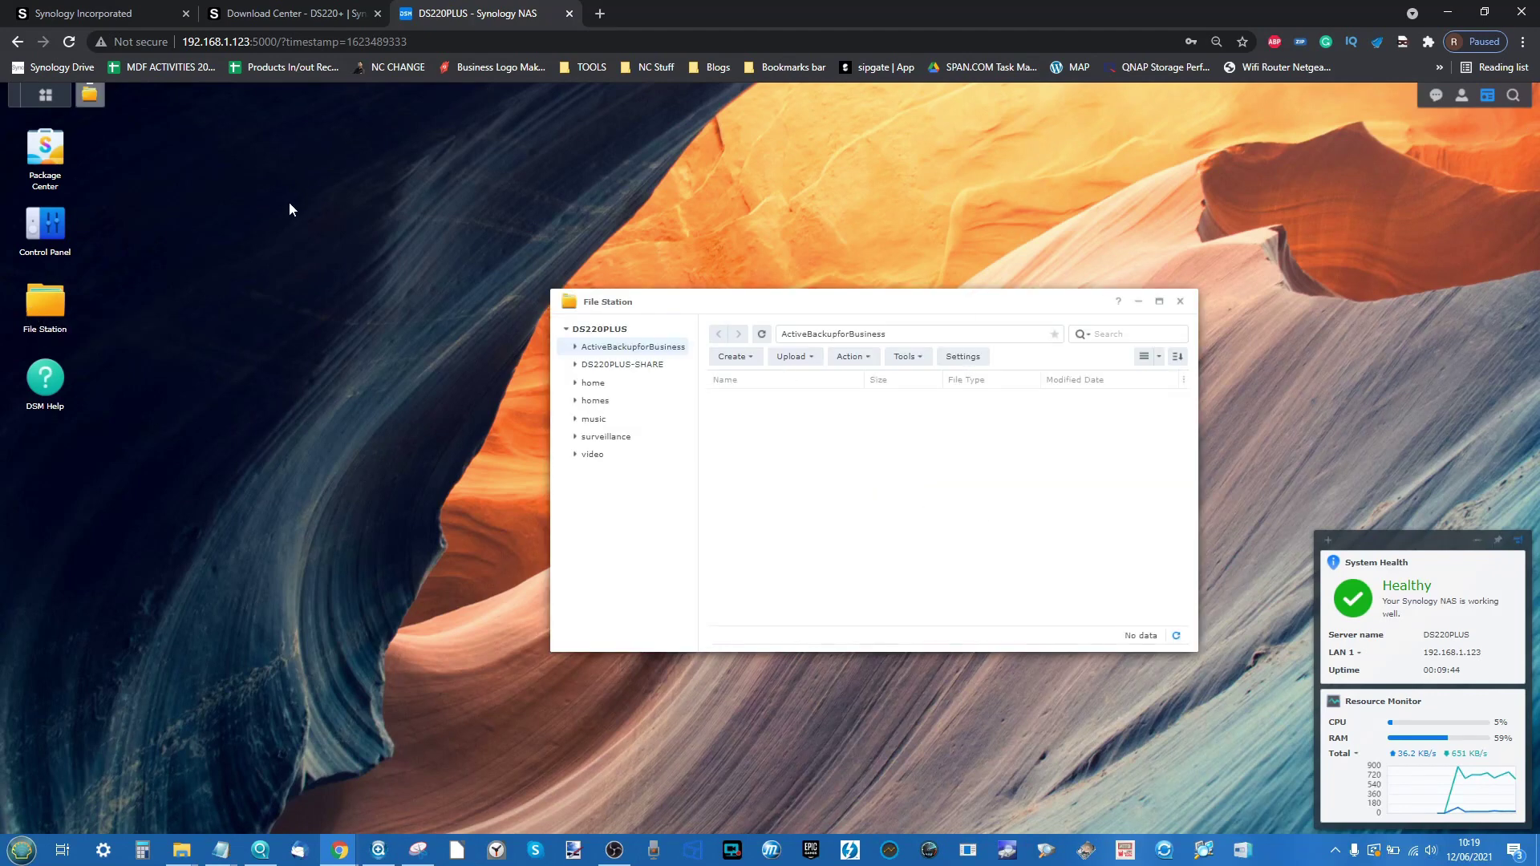
pyautogui.click(45, 95)
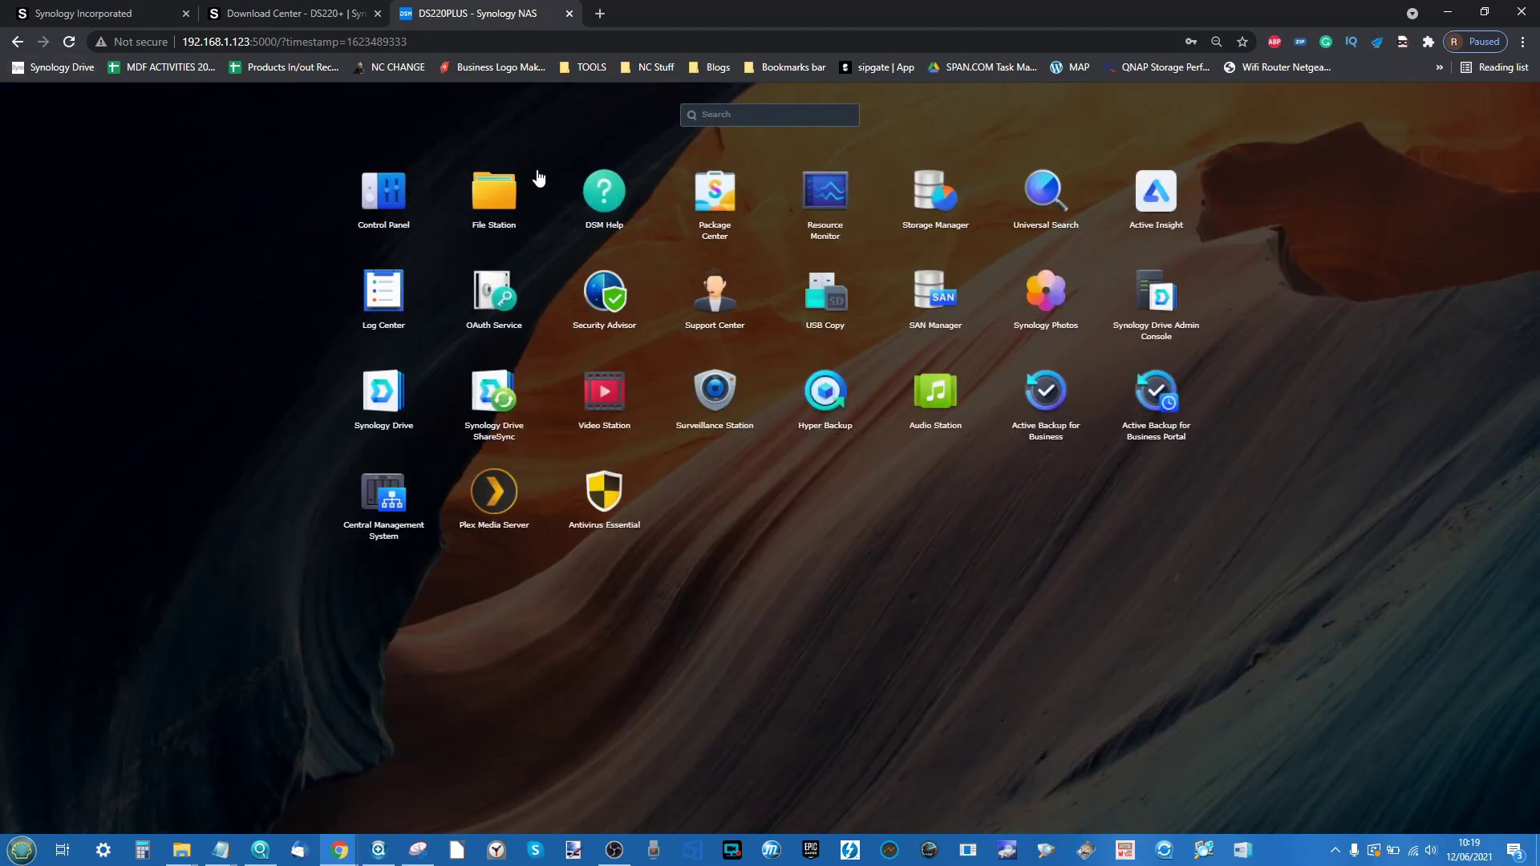
pyautogui.click(503, 196)
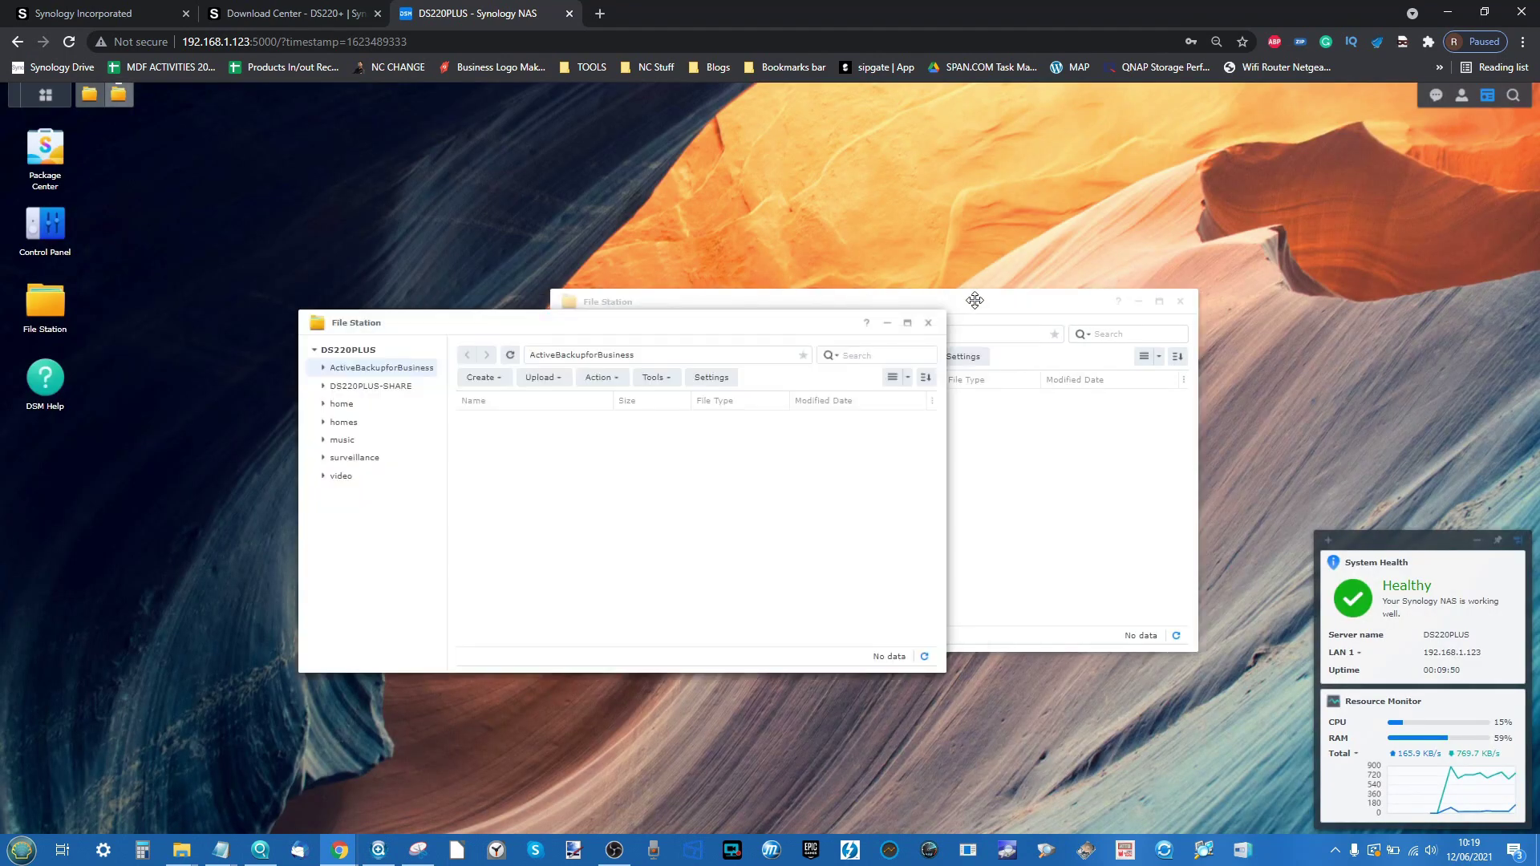
pyautogui.moveTo(975, 301); pyautogui.dragTo(1215, 164)
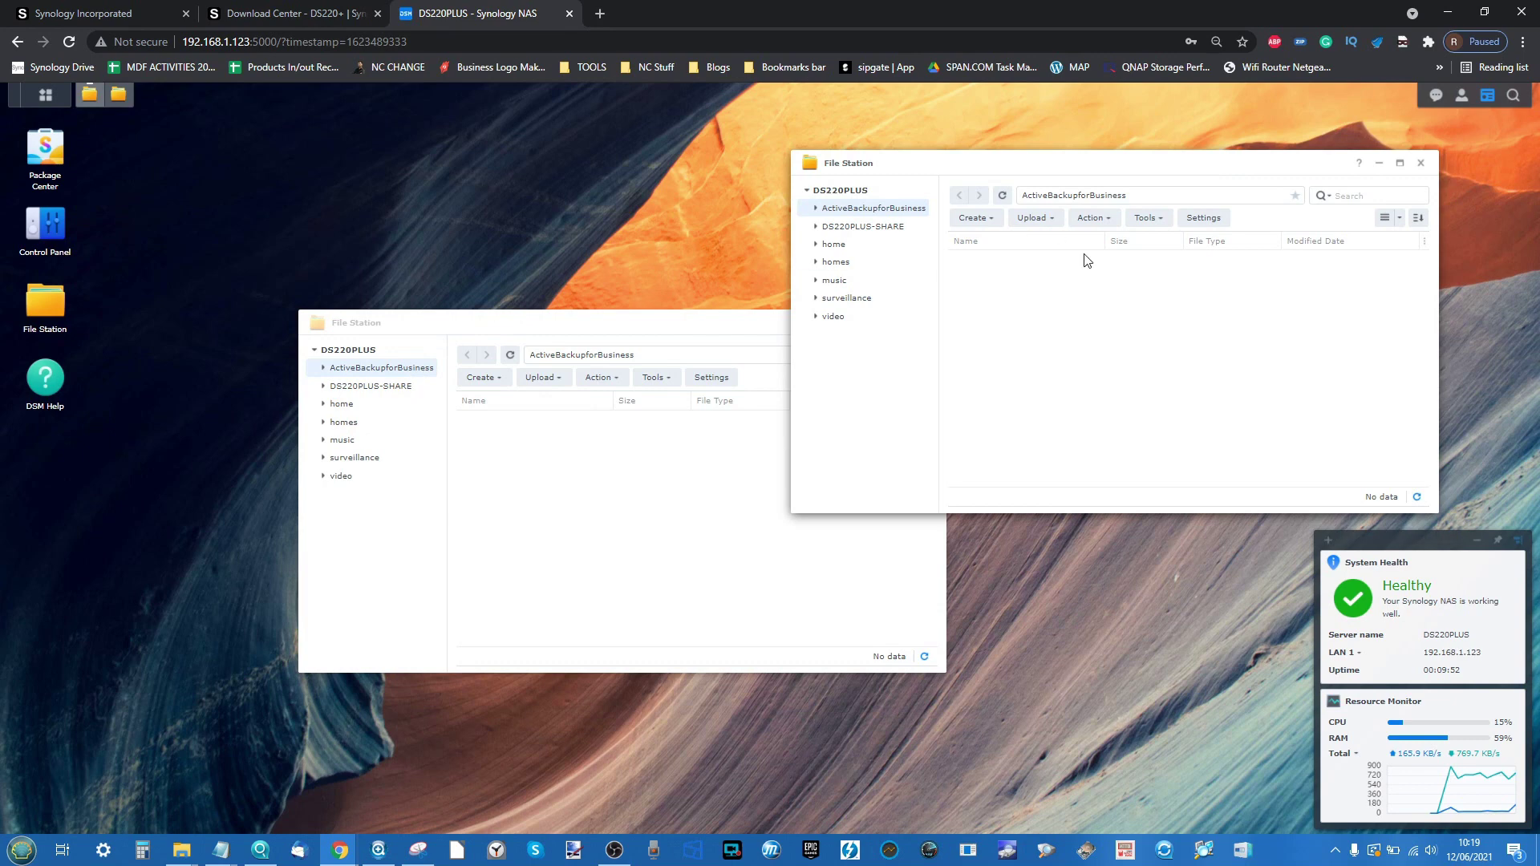
# Navigate File Station to home > Photos and bring the NAS browser page forward
pyautogui.click(856, 227)
pyautogui.click(836, 245)
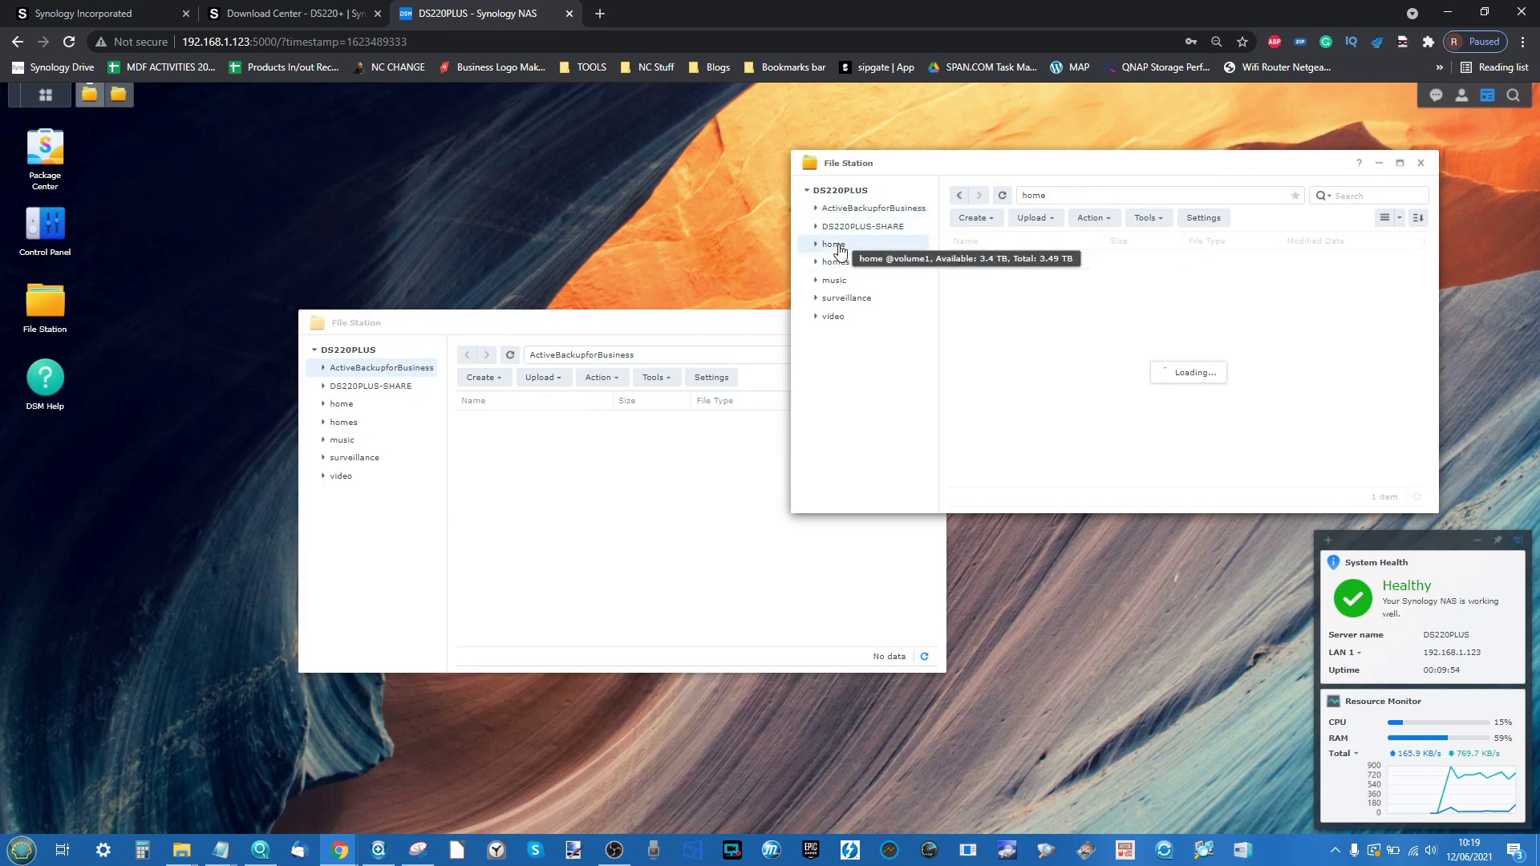
pyautogui.doubleClick(985, 279)
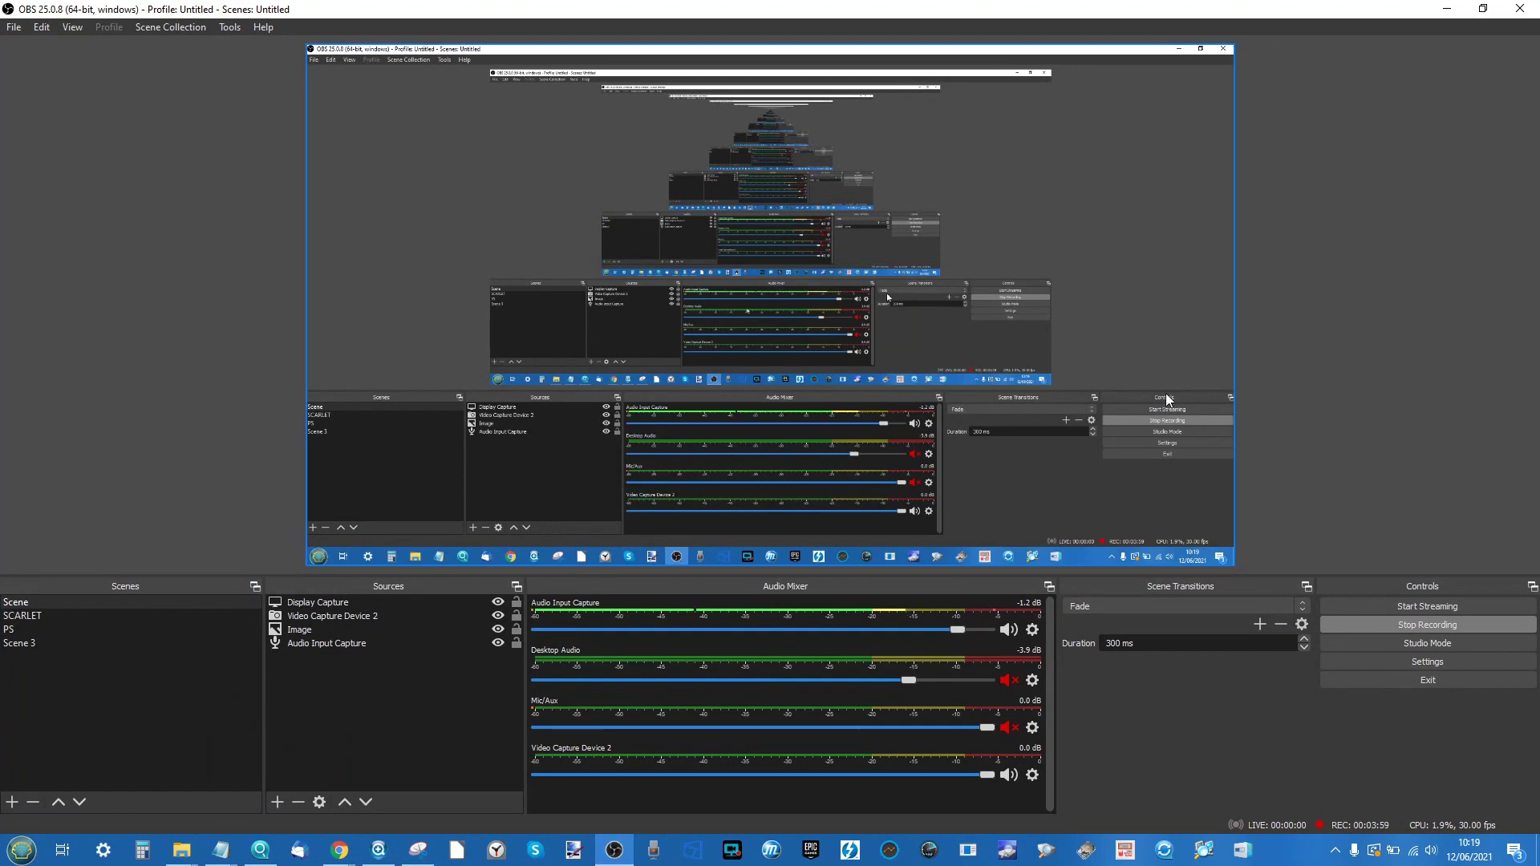
pyautogui.click(1447, 9)
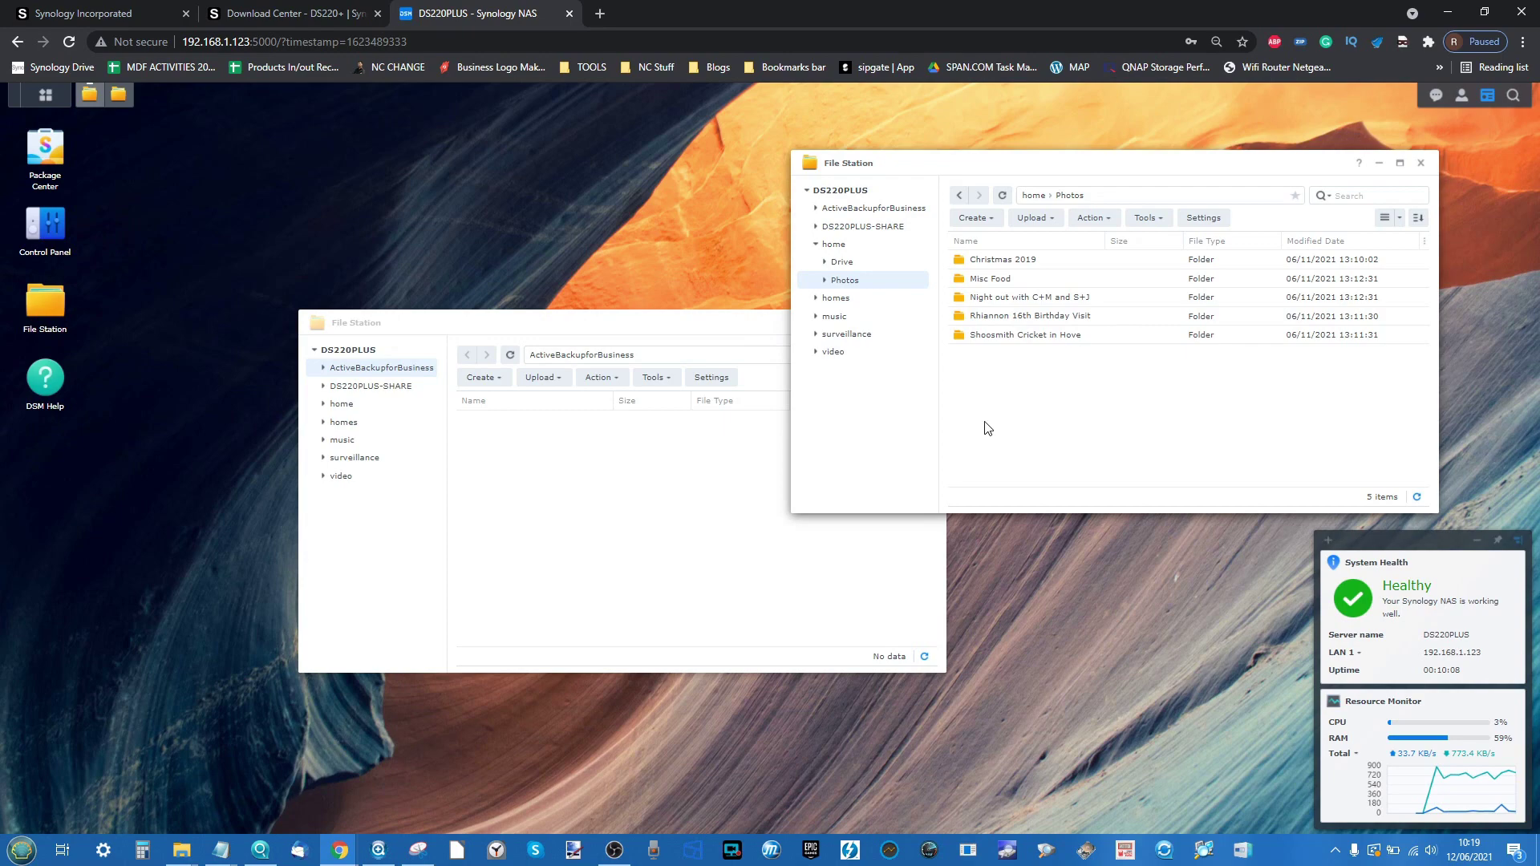
# Launch Resource Monitor as a window at the upper right, with the Photos File Station at lower left
pyautogui.click(48, 95)
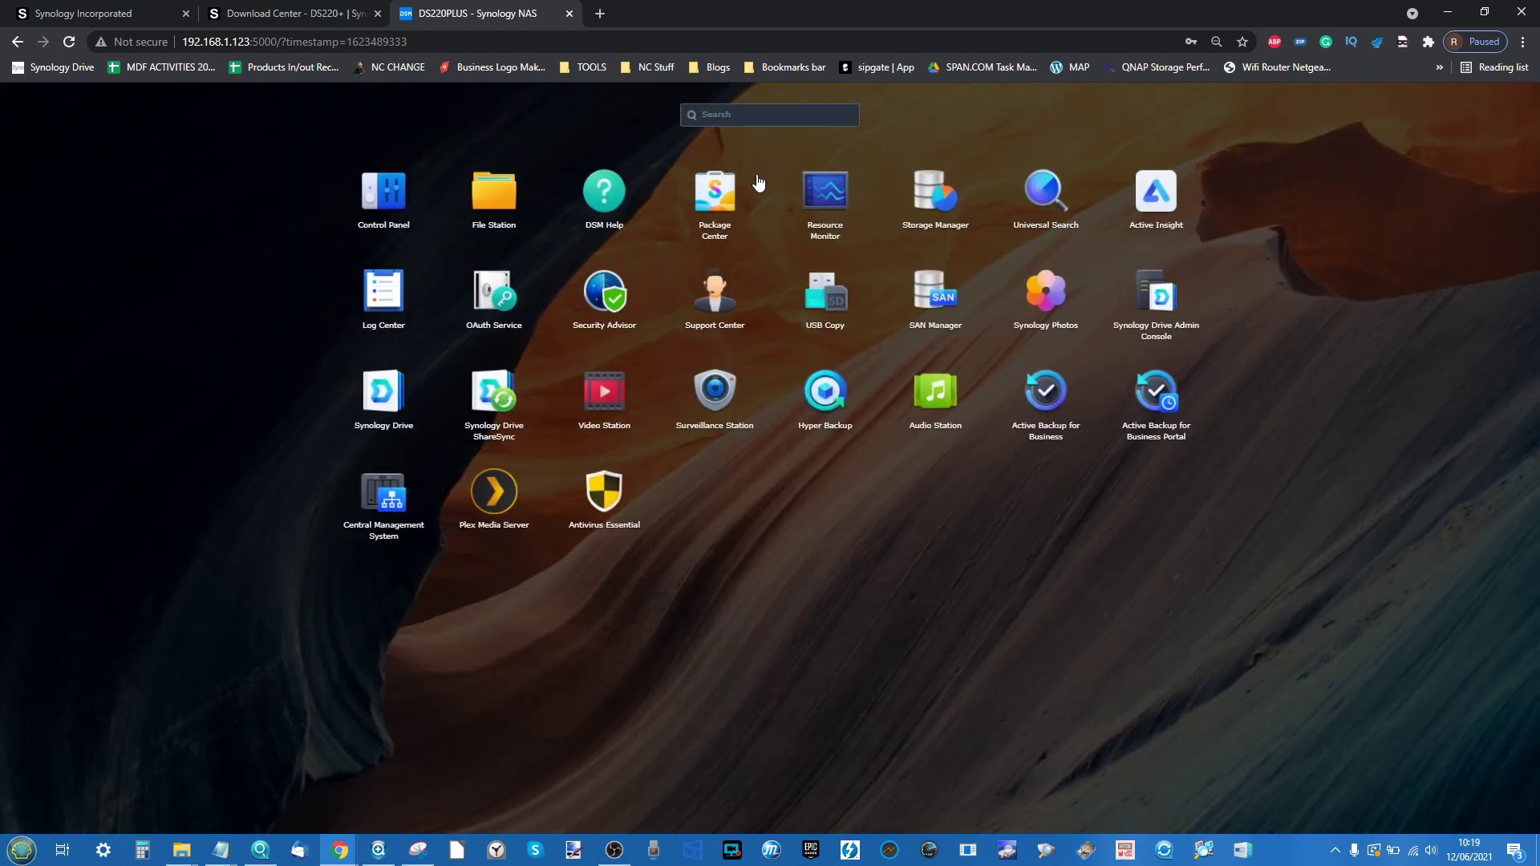
pyautogui.click(830, 196)
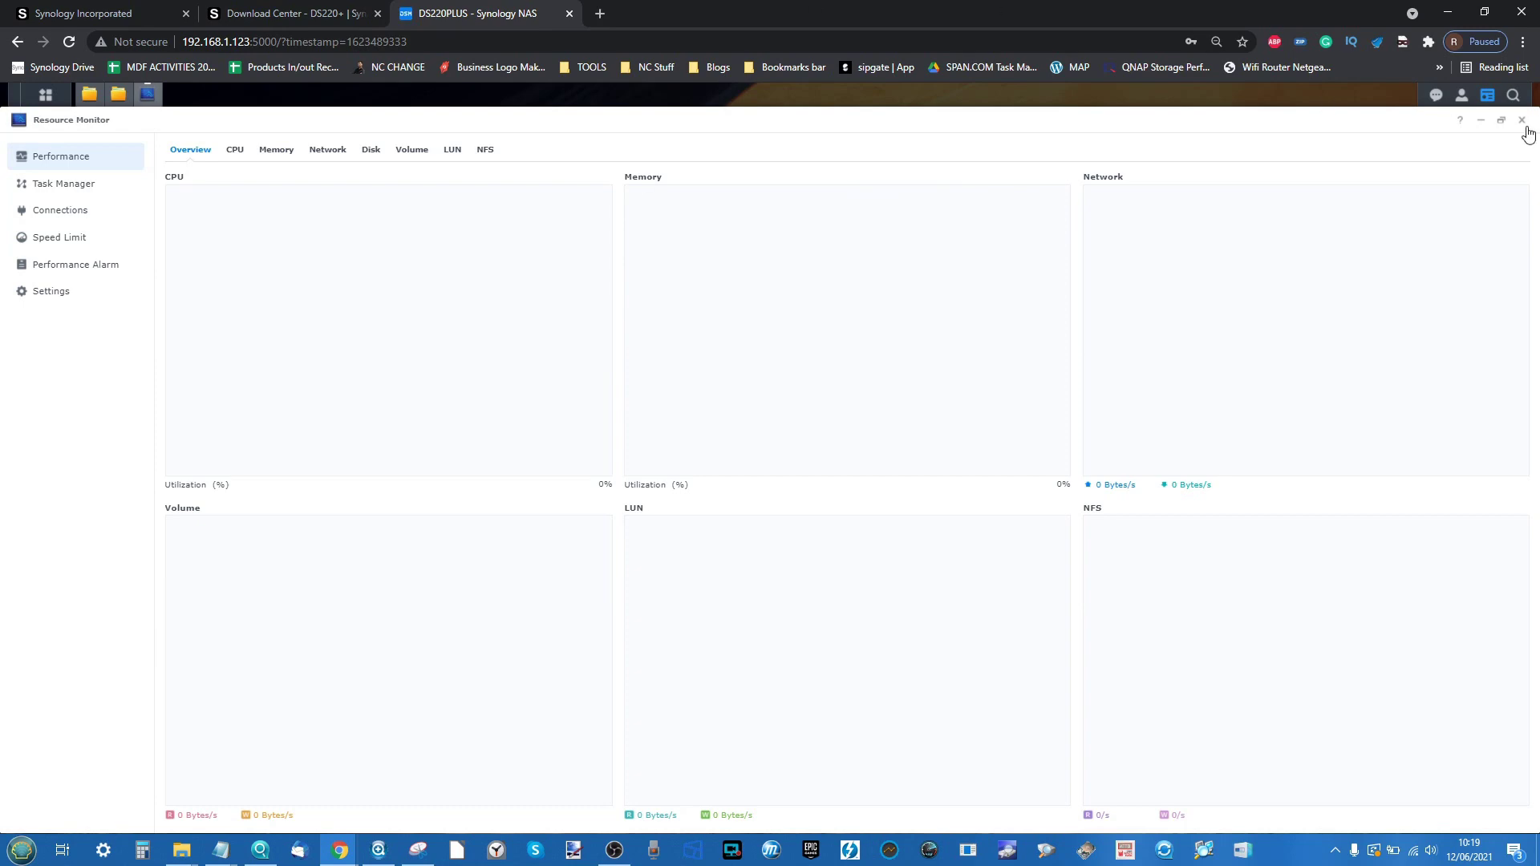
pyautogui.click(1502, 121)
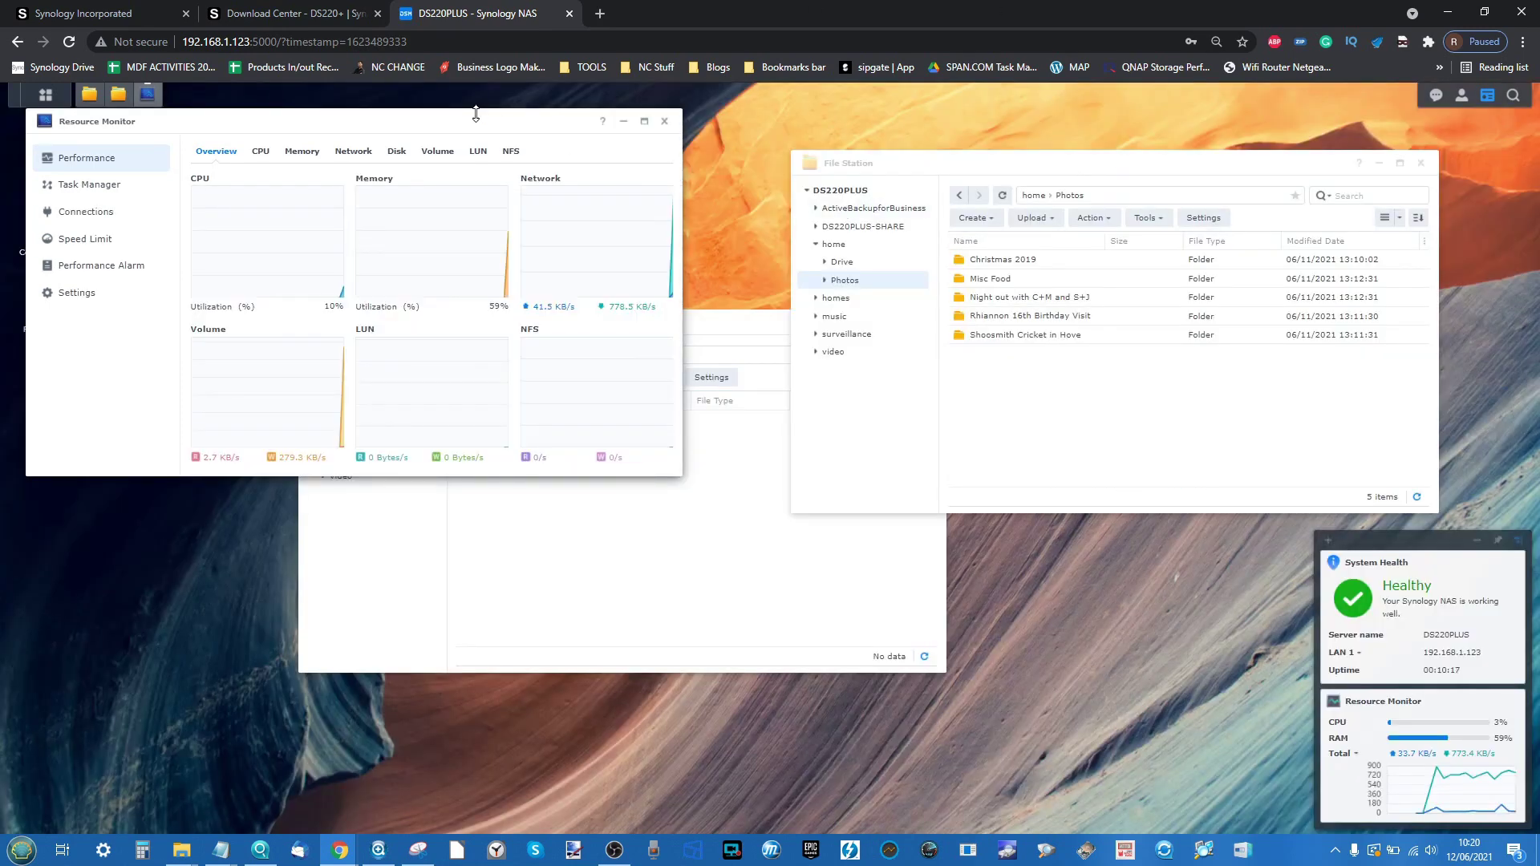
pyautogui.moveTo(474, 120); pyautogui.dragTo(241, 436)
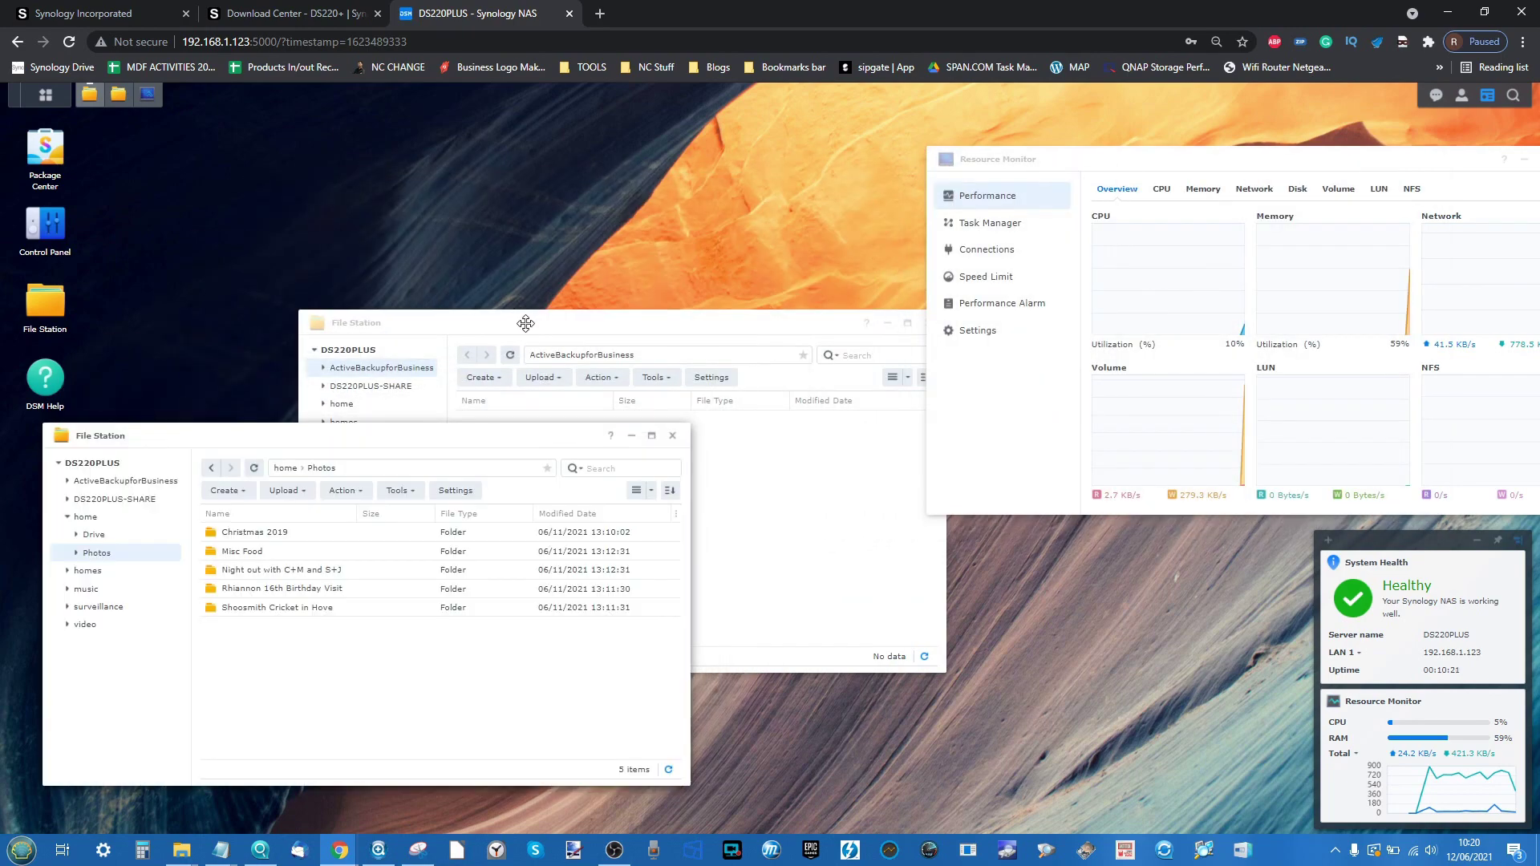
pyautogui.moveTo(524, 322); pyautogui.dragTo(413, 95)
pyautogui.moveTo(1137, 154); pyautogui.dragTo(1056, 133)
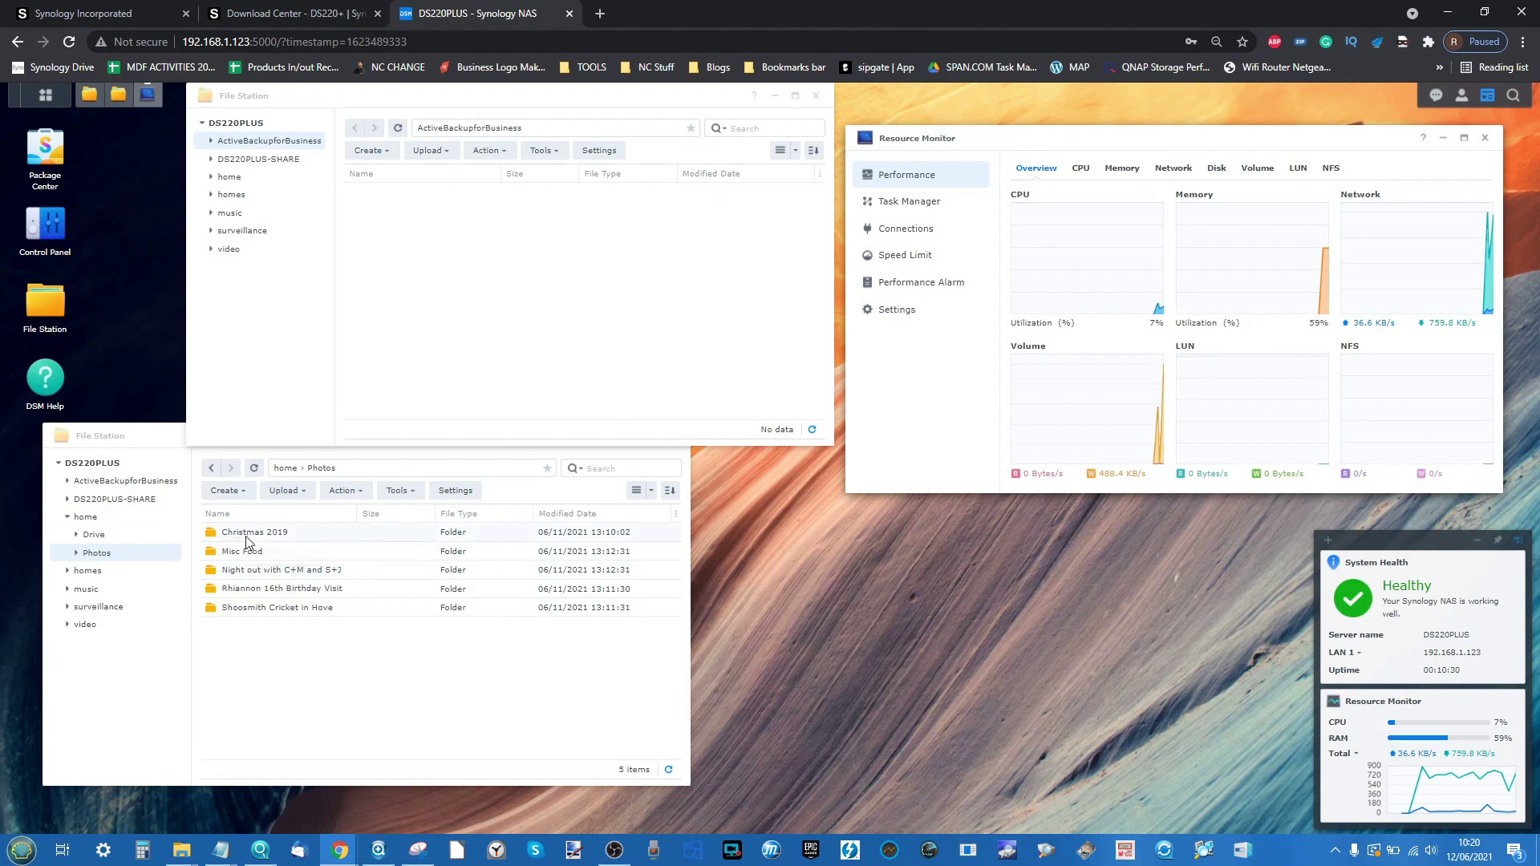
# Open the birthday photos folder, preview a photo, and switch the view to Large Icons
pyautogui.doubleClick(281, 593)
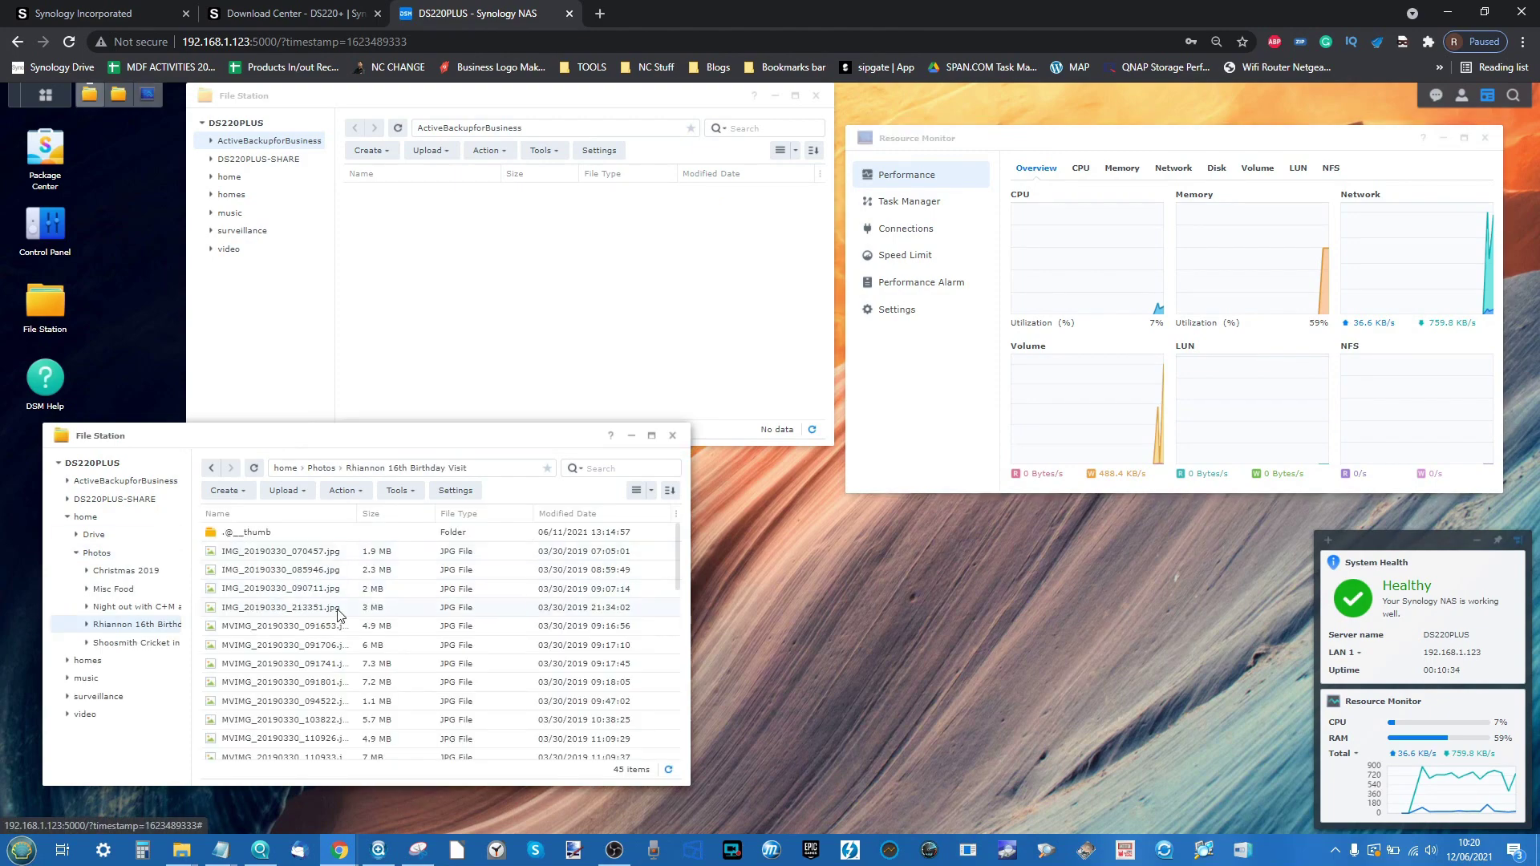
pyautogui.scroll(-4, 337, 615)
pyautogui.doubleClick(338, 602)
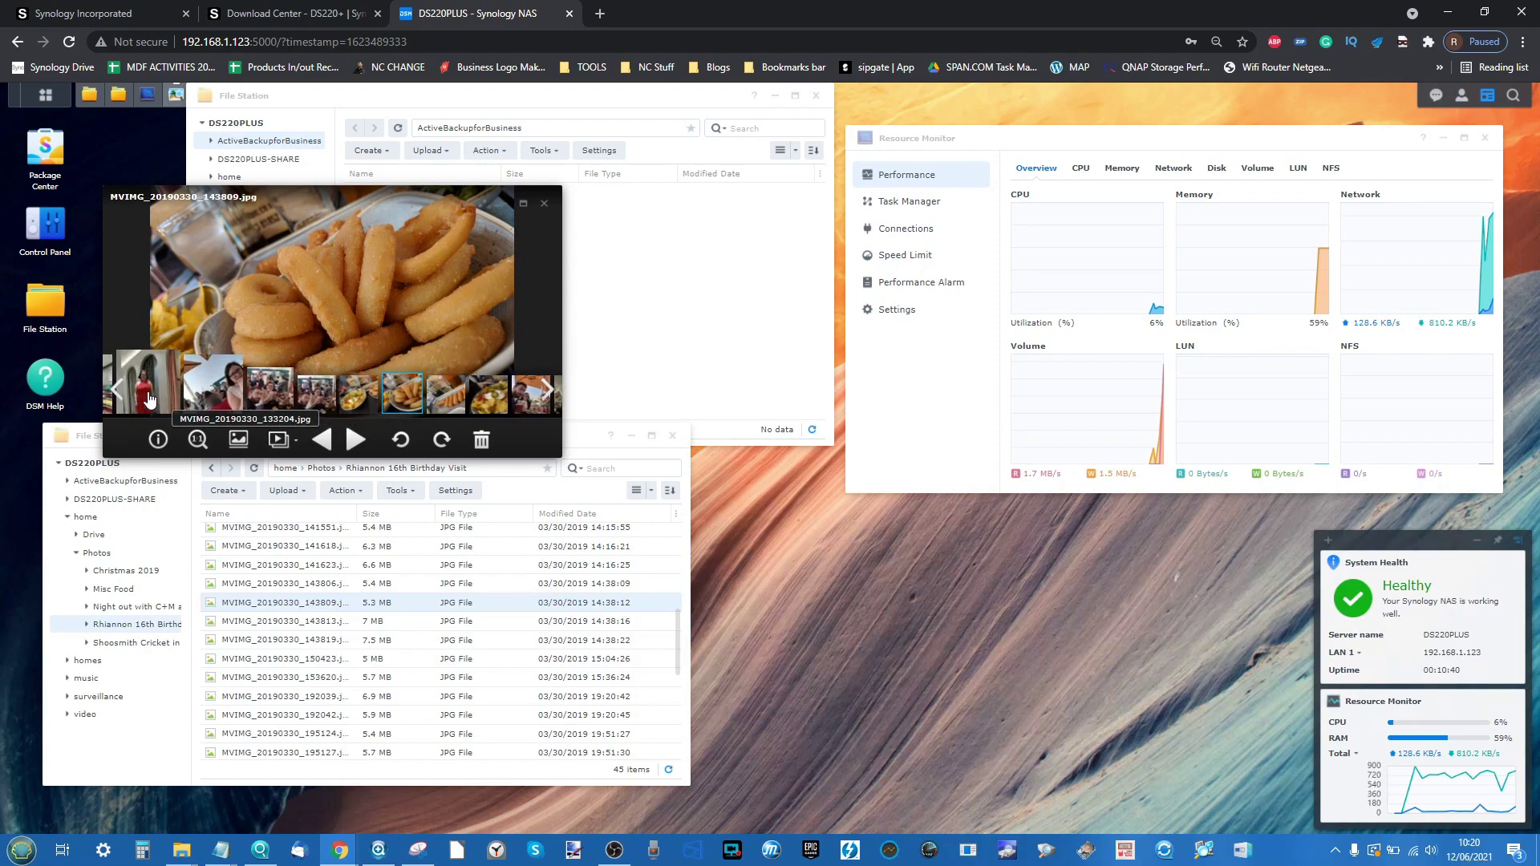
pyautogui.click(544, 203)
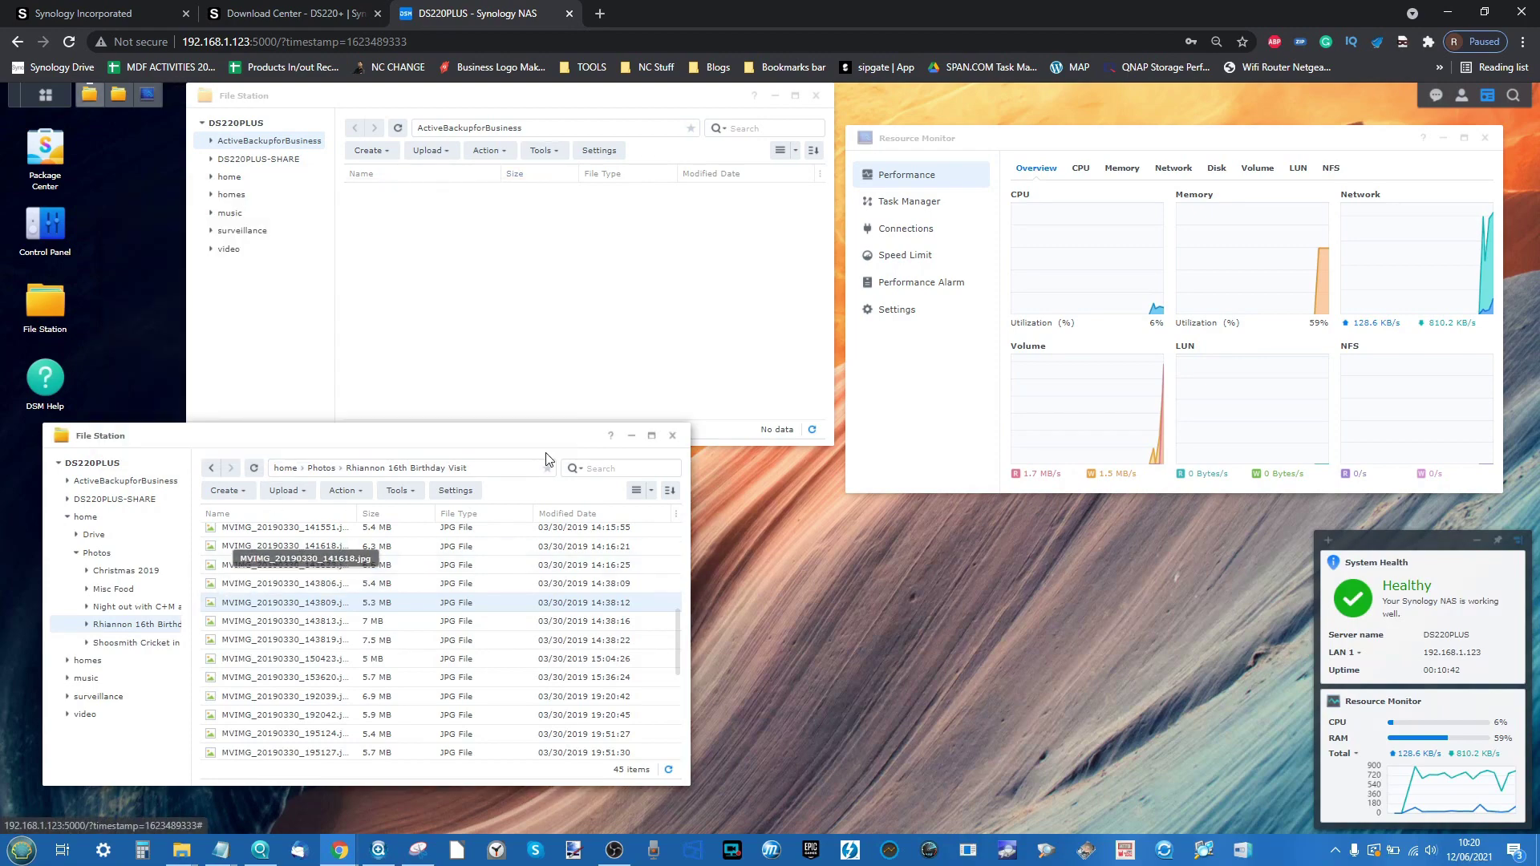
pyautogui.click(652, 490)
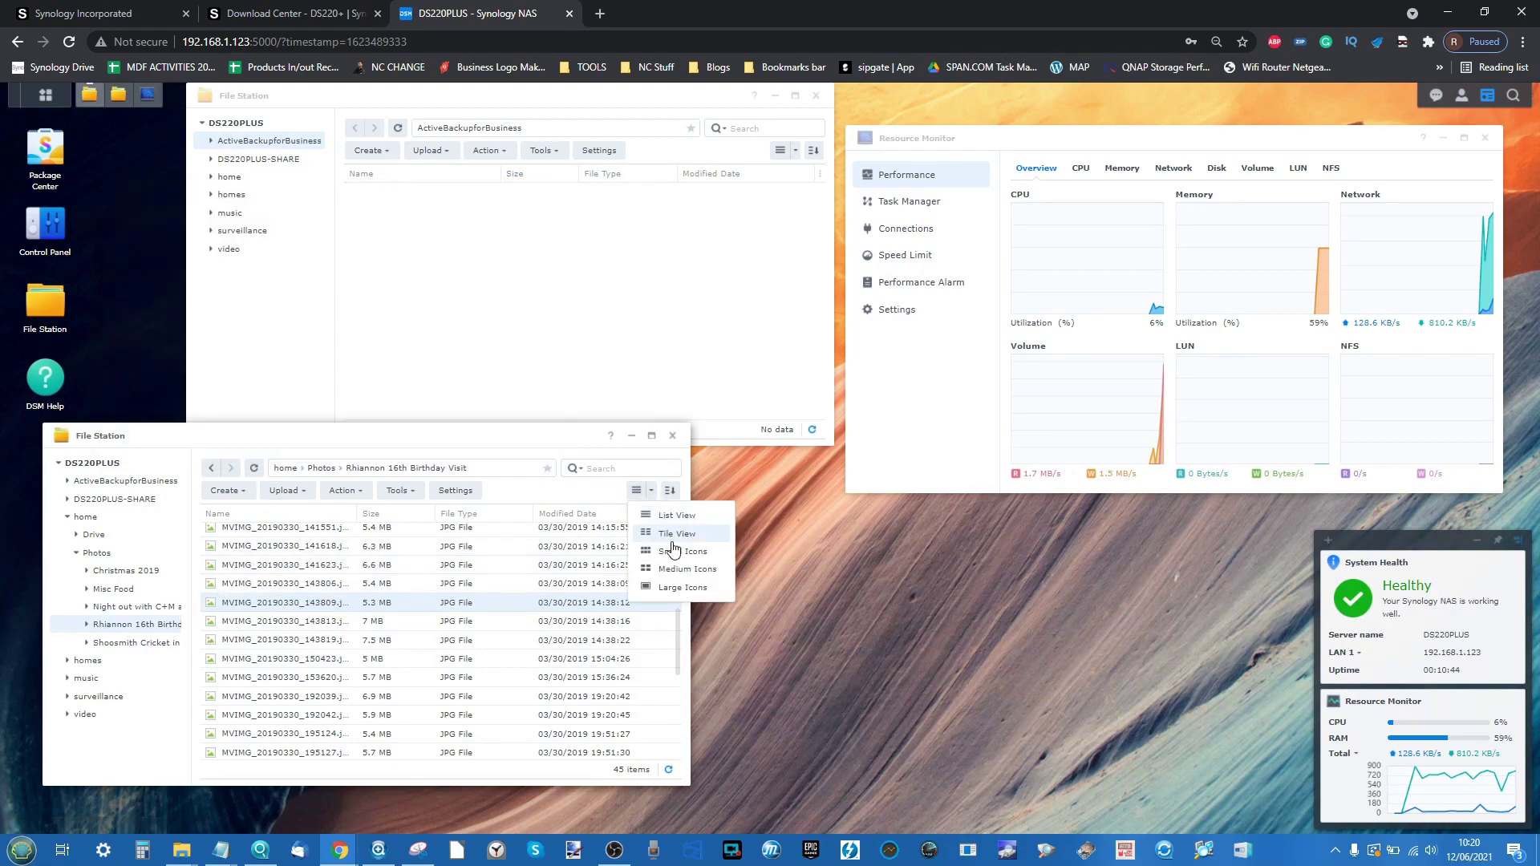
pyautogui.click(673, 586)
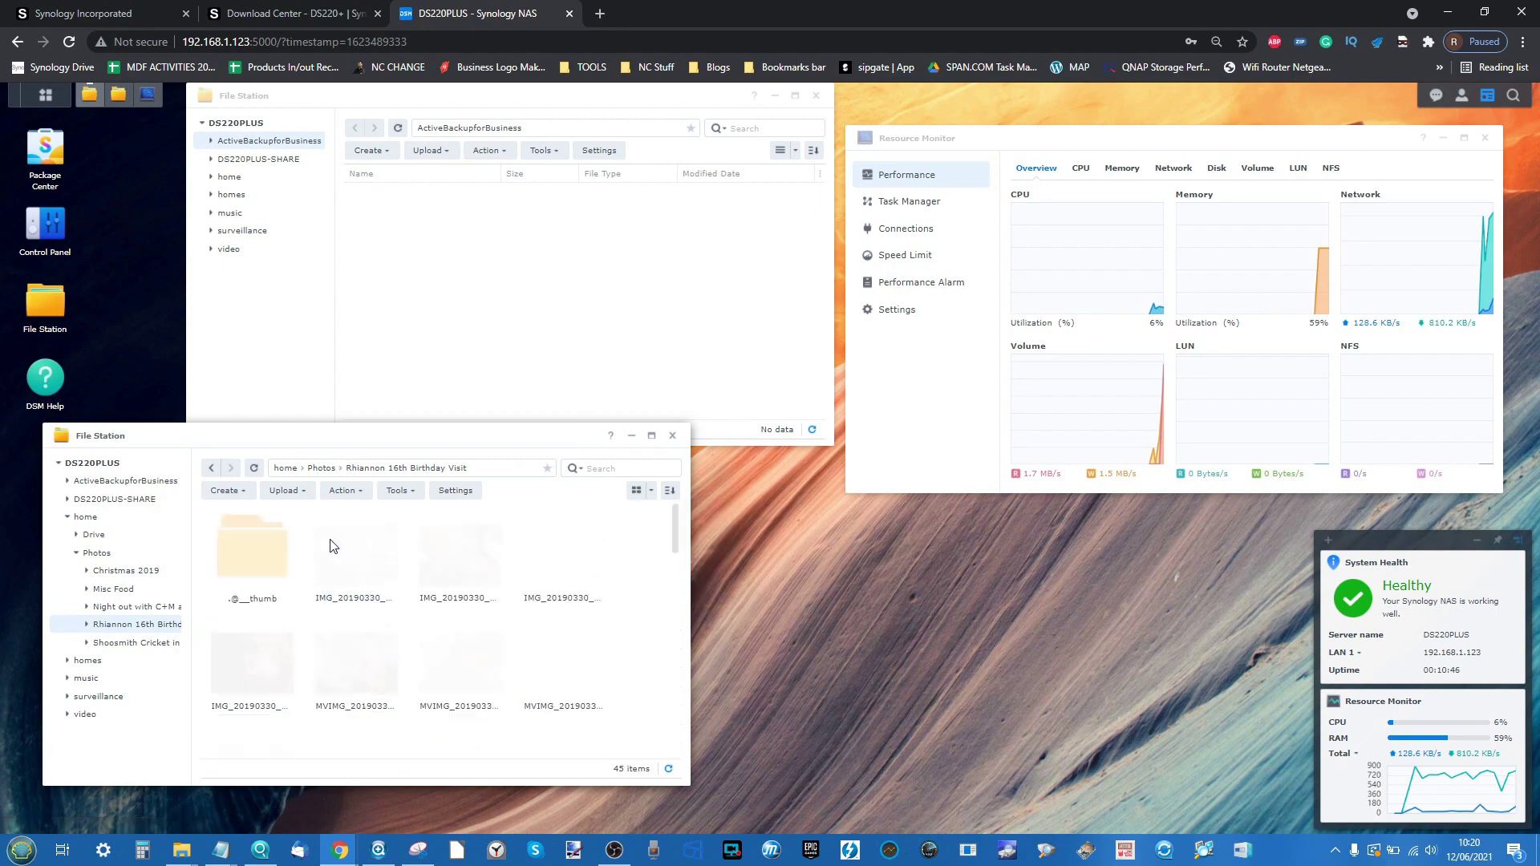
pyautogui.scroll(-10, 463, 611)
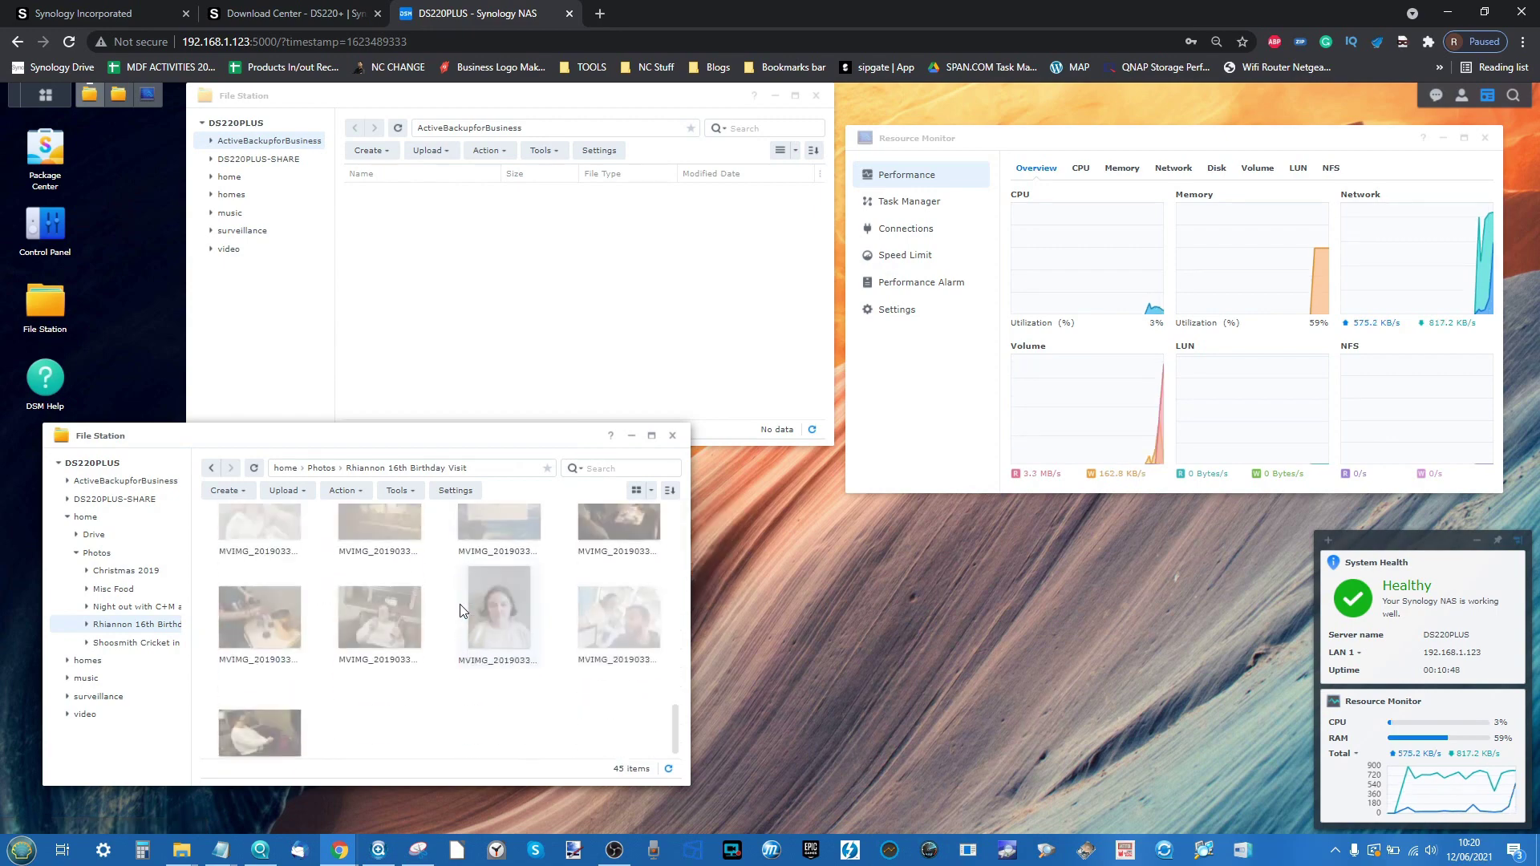
pyautogui.scroll(10, 462, 611)
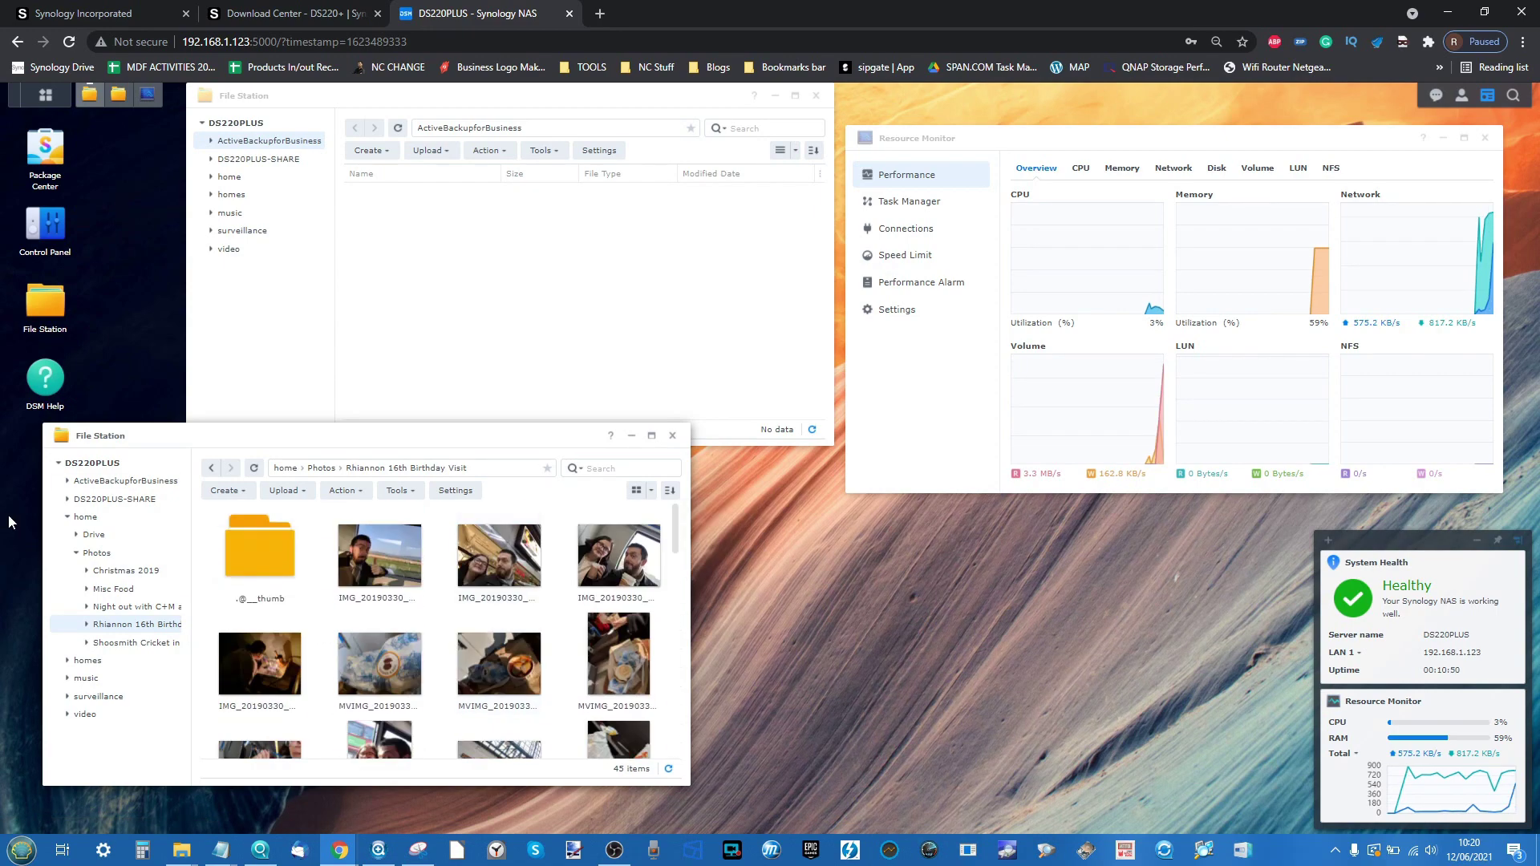
# Browse the video and music shared folders, then close the second File Station window
pyautogui.click(85, 714)
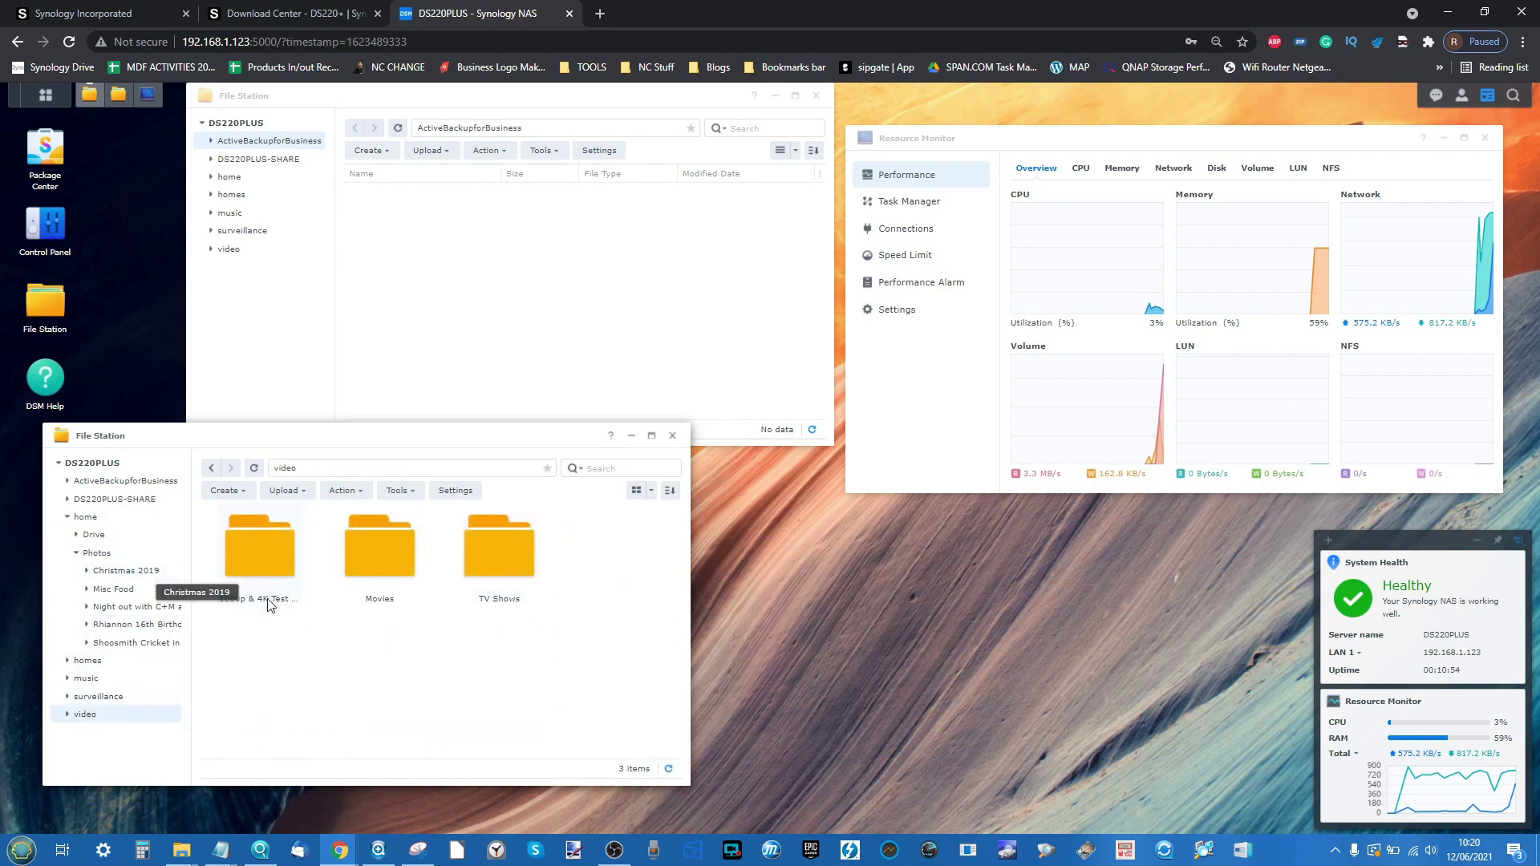
pyautogui.click(89, 680)
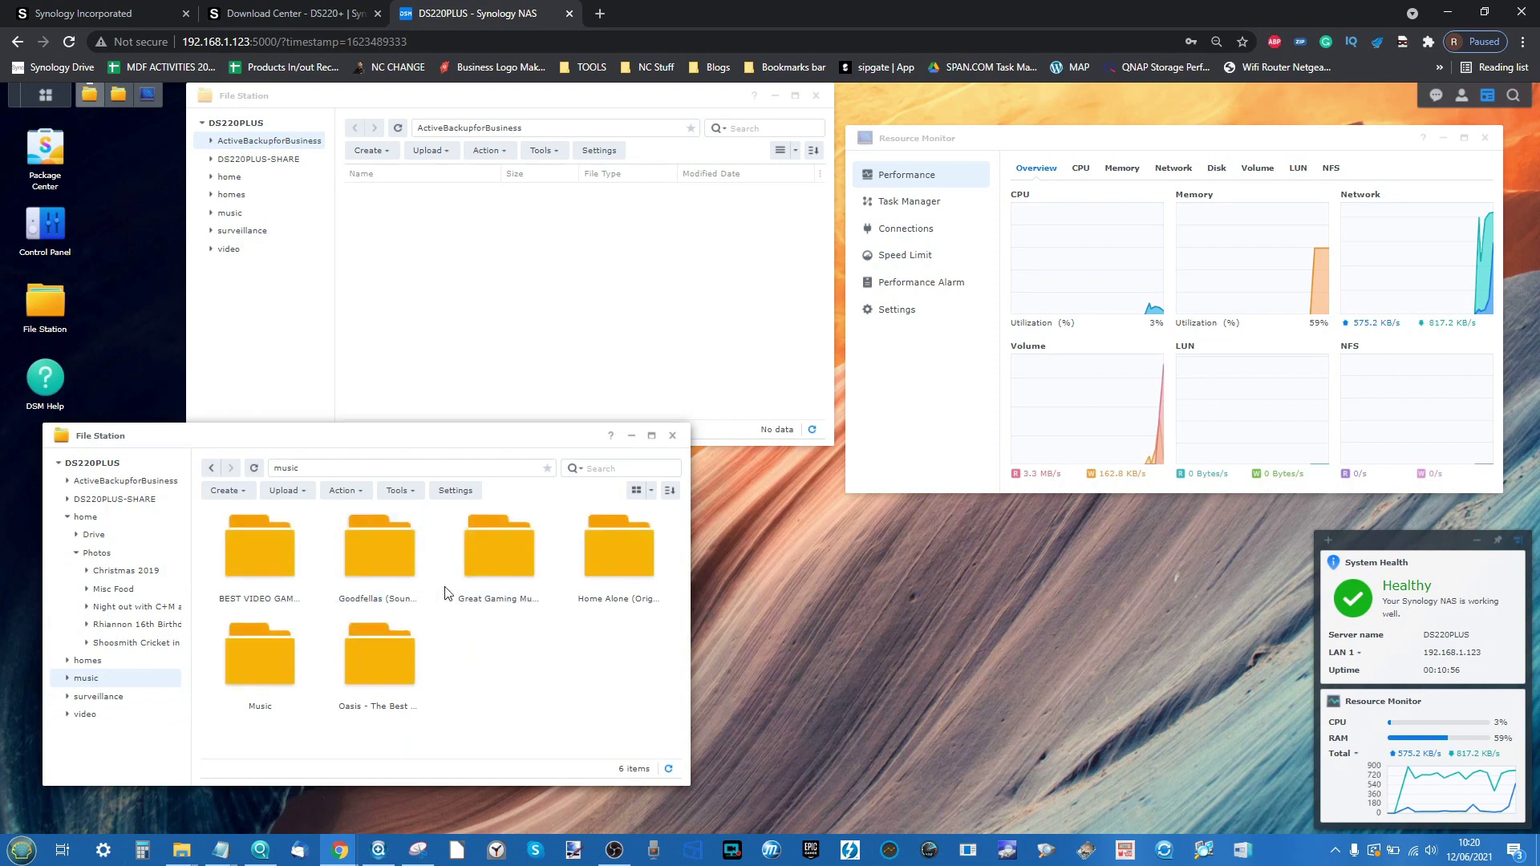
pyautogui.click(673, 437)
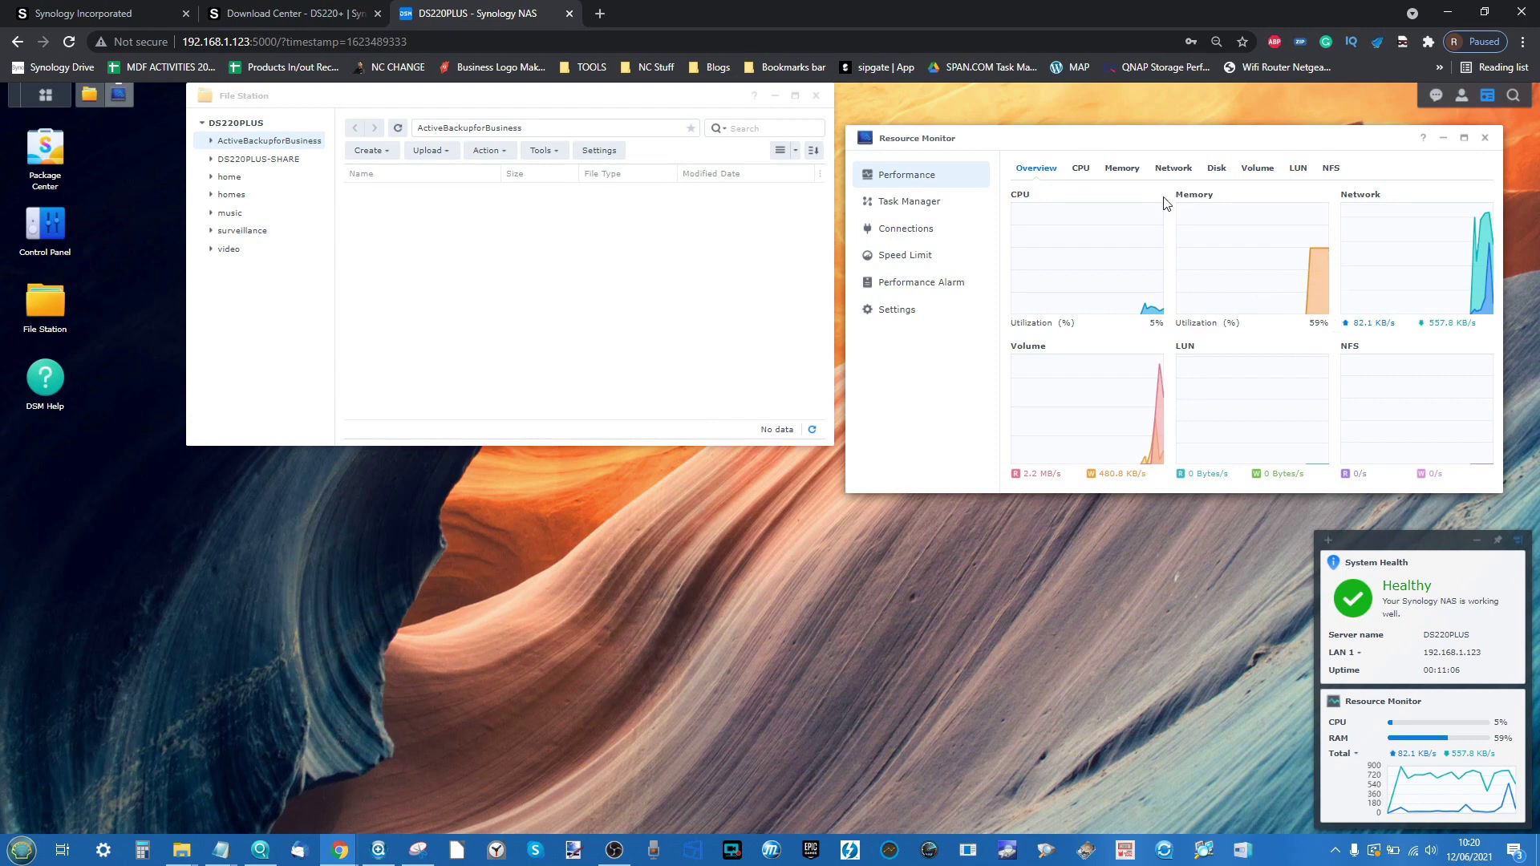
# View running services in Resource Monitor, then use Synology Assistant to reach the DS220J
pyautogui.click(942, 207)
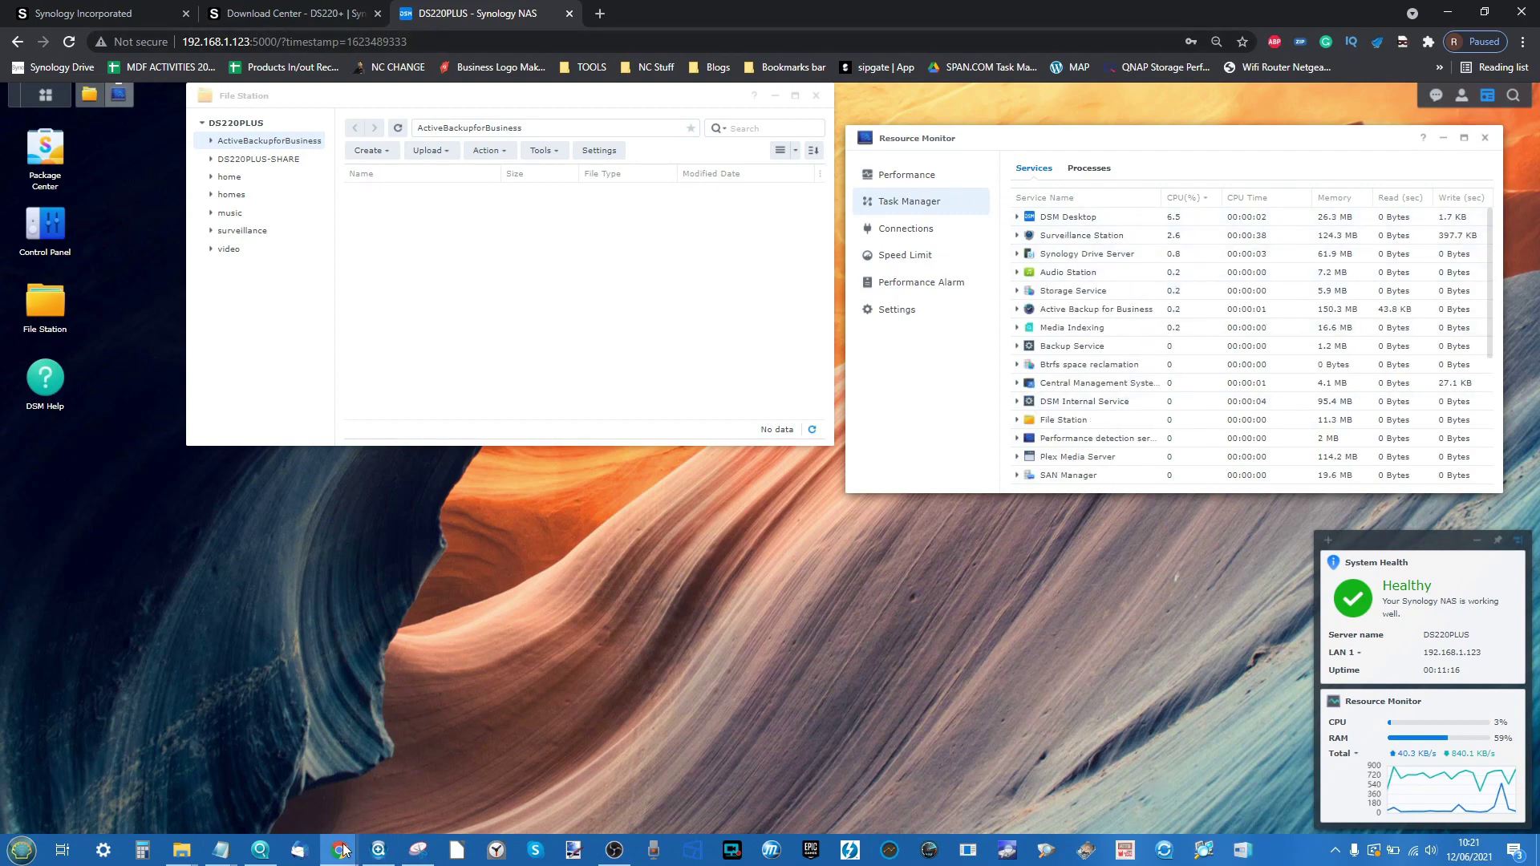
pyautogui.click(377, 851)
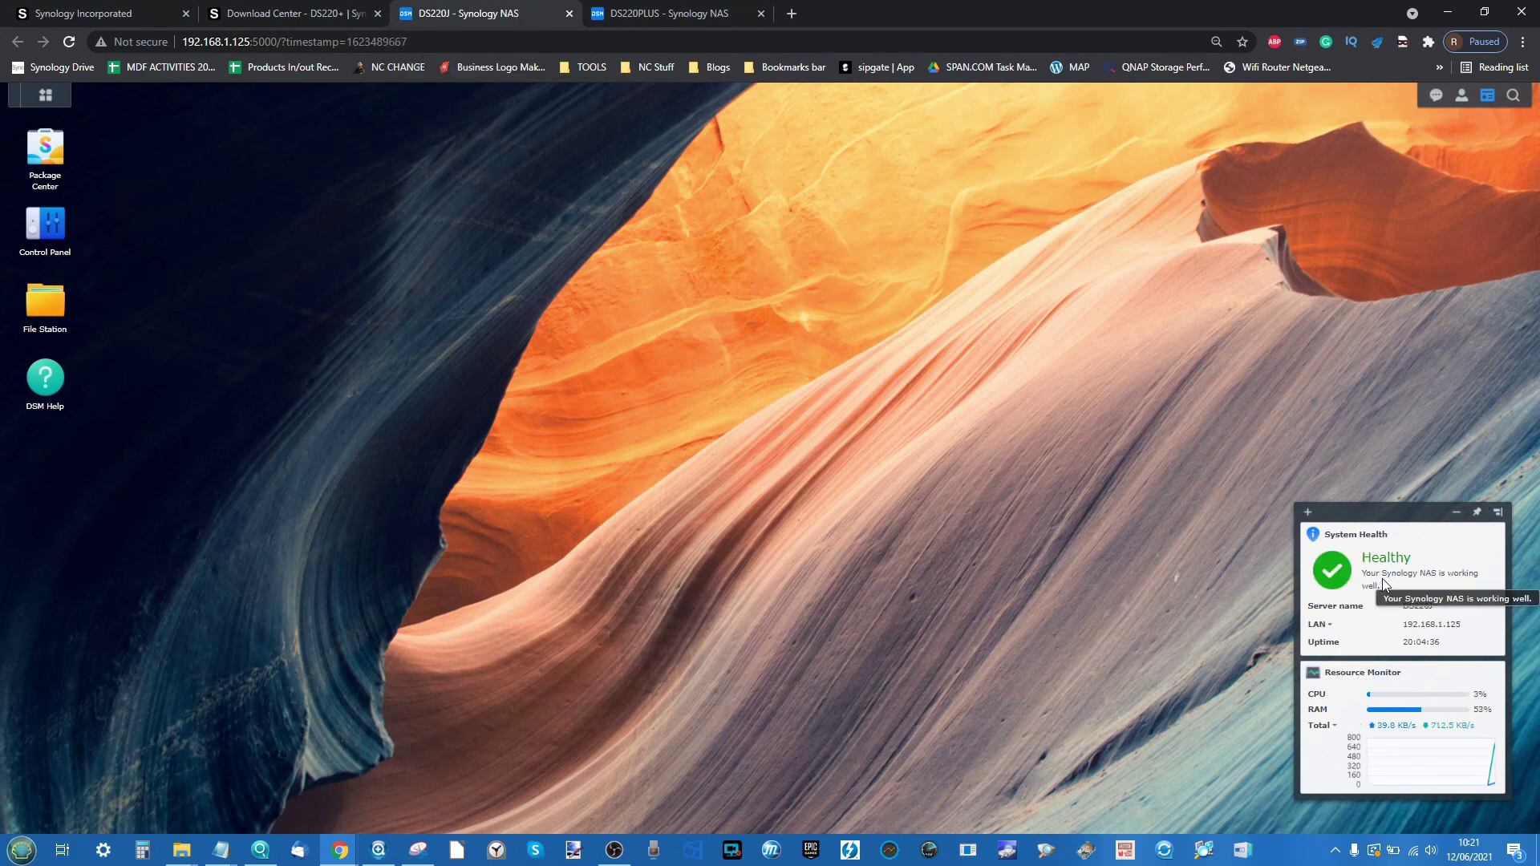
# On the DS220J, list running processes in Resource Monitor and go to Surveillance Station via Main Menu
pyautogui.click(55, 99)
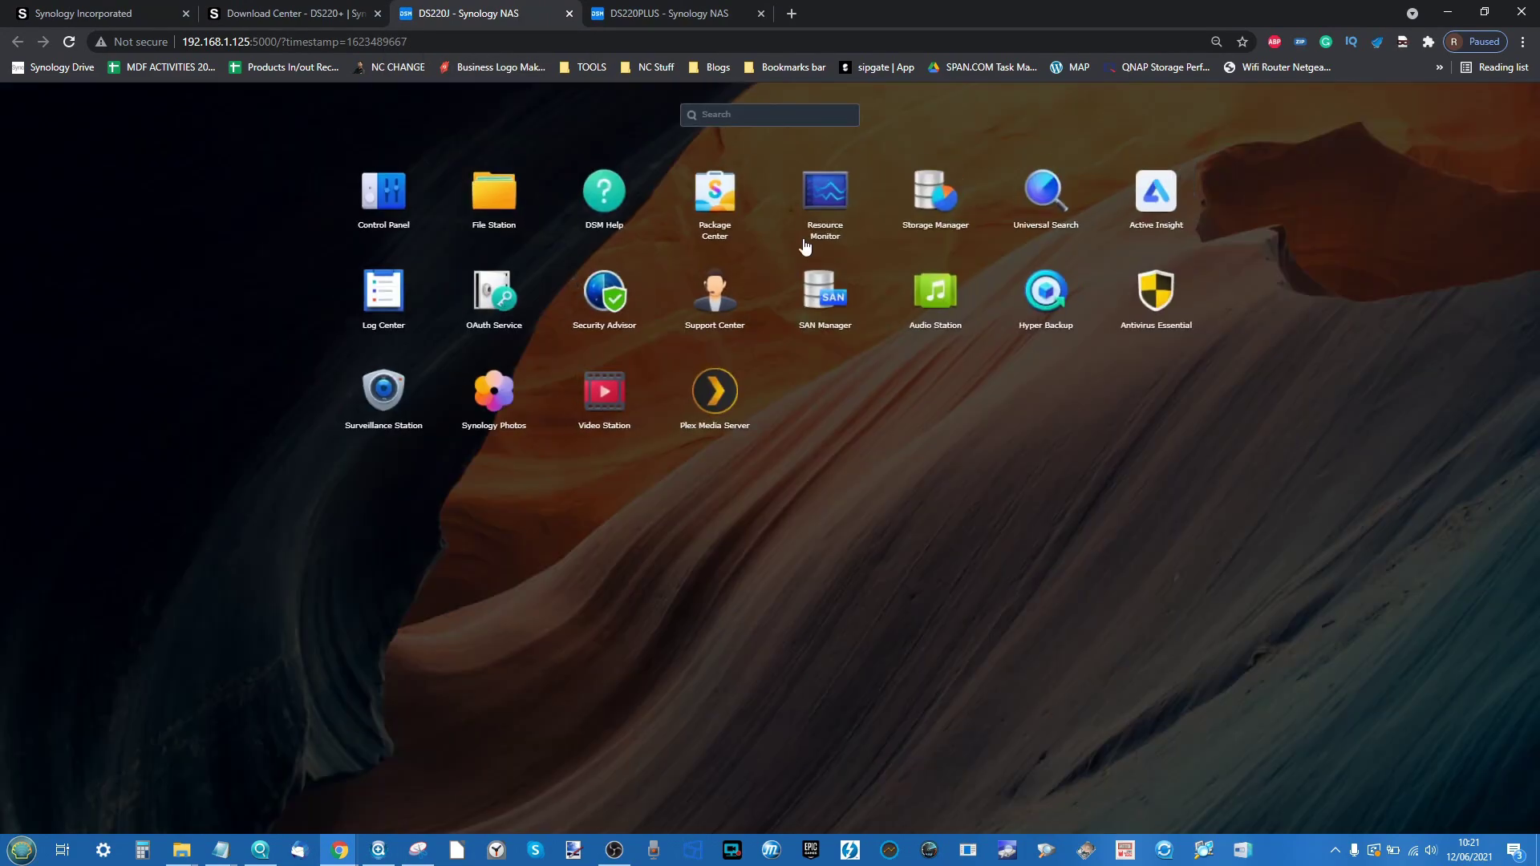
pyautogui.click(826, 210)
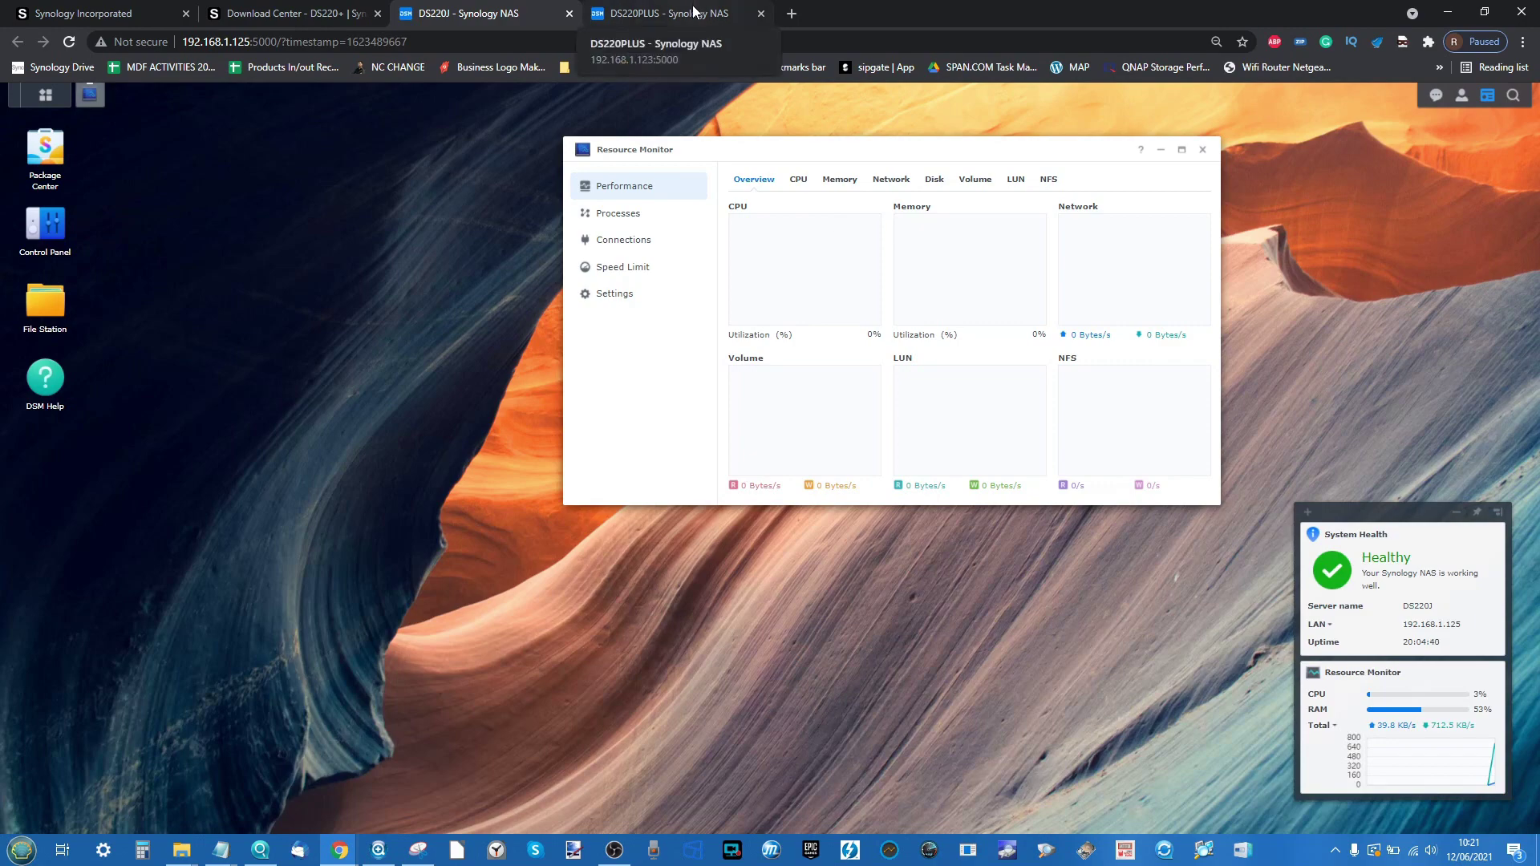
pyautogui.moveTo(927, 149); pyautogui.dragTo(1190, 143)
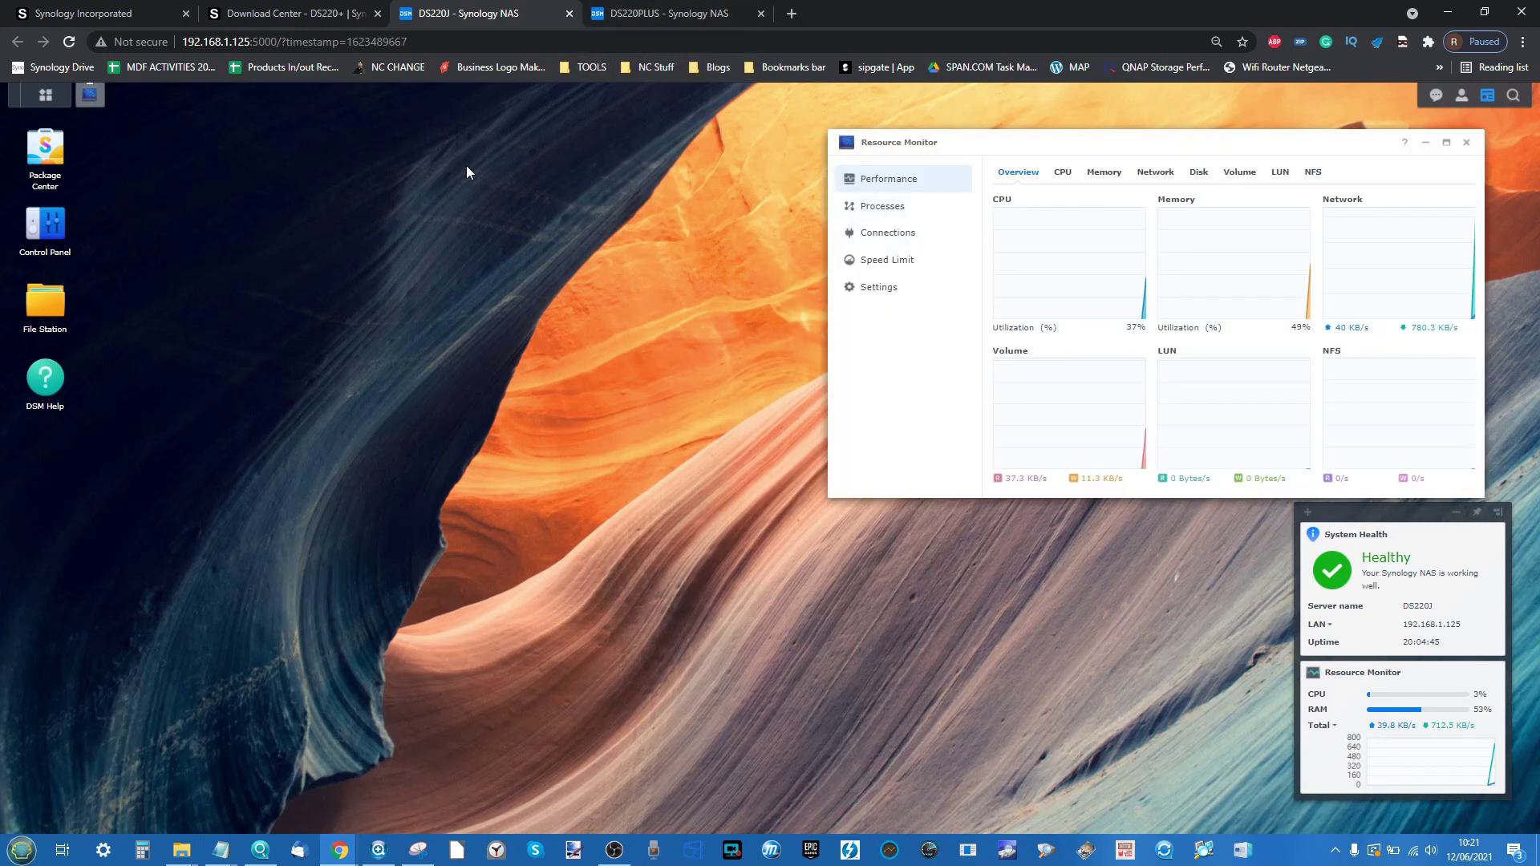
pyautogui.click(901, 213)
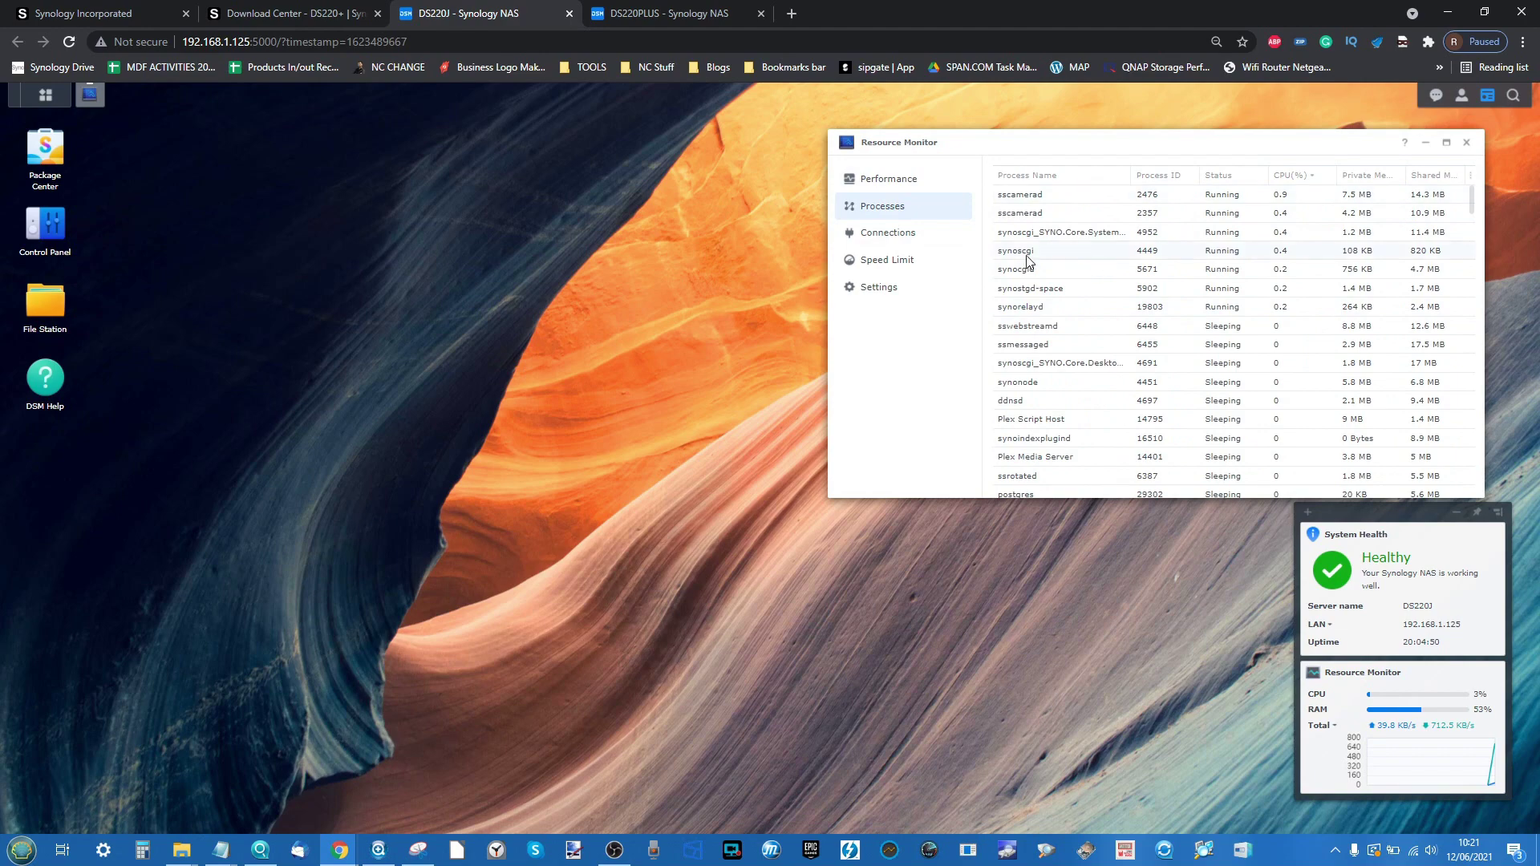
pyautogui.click(45, 98)
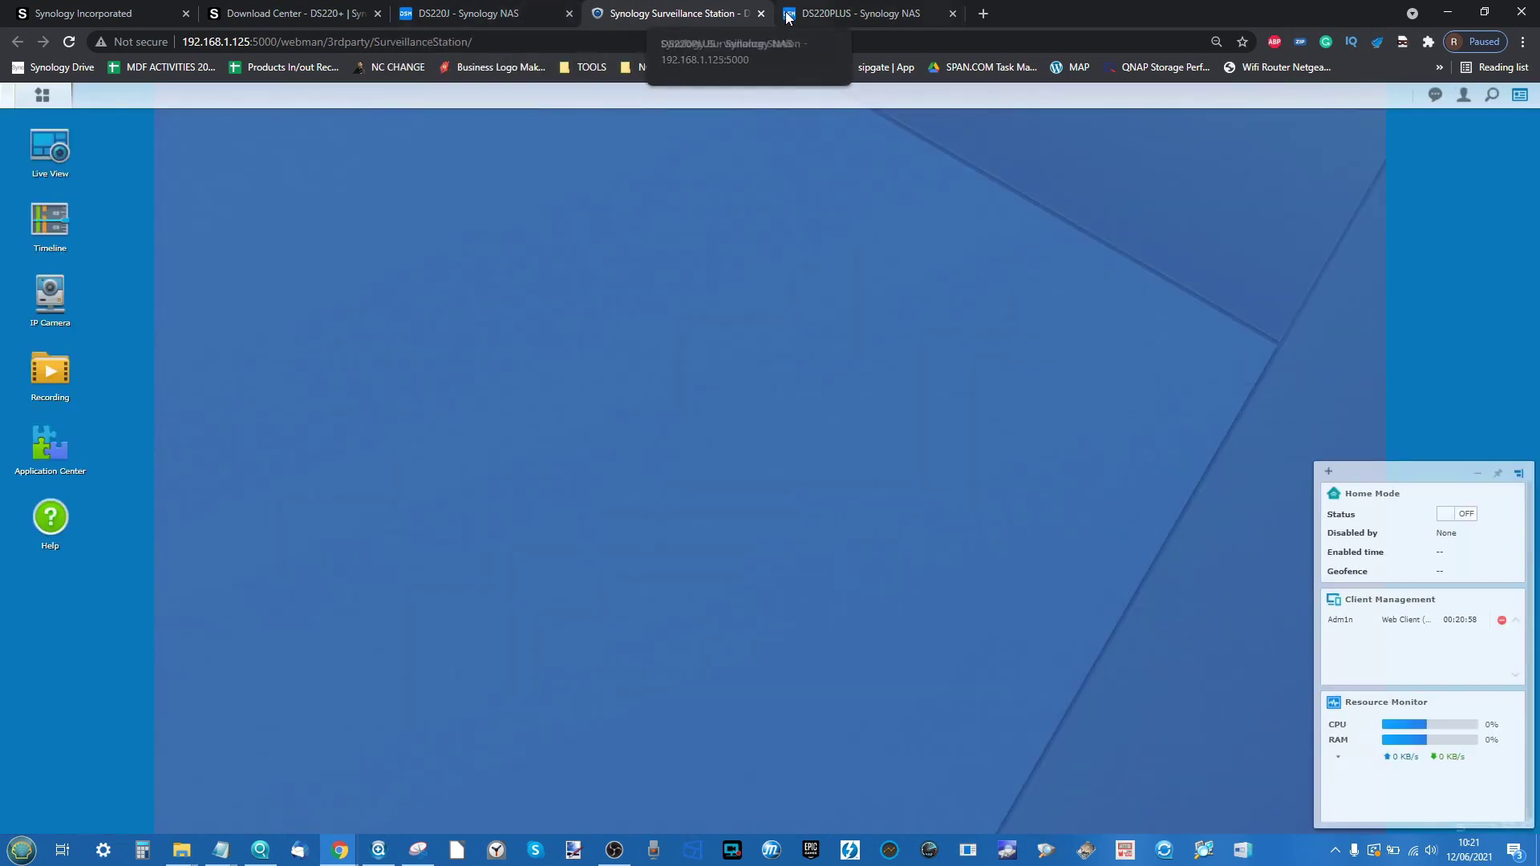
# Open Surveillance Station's camera Live View, then return to the DS220PLUS desktop tab
pyautogui.click(52, 151)
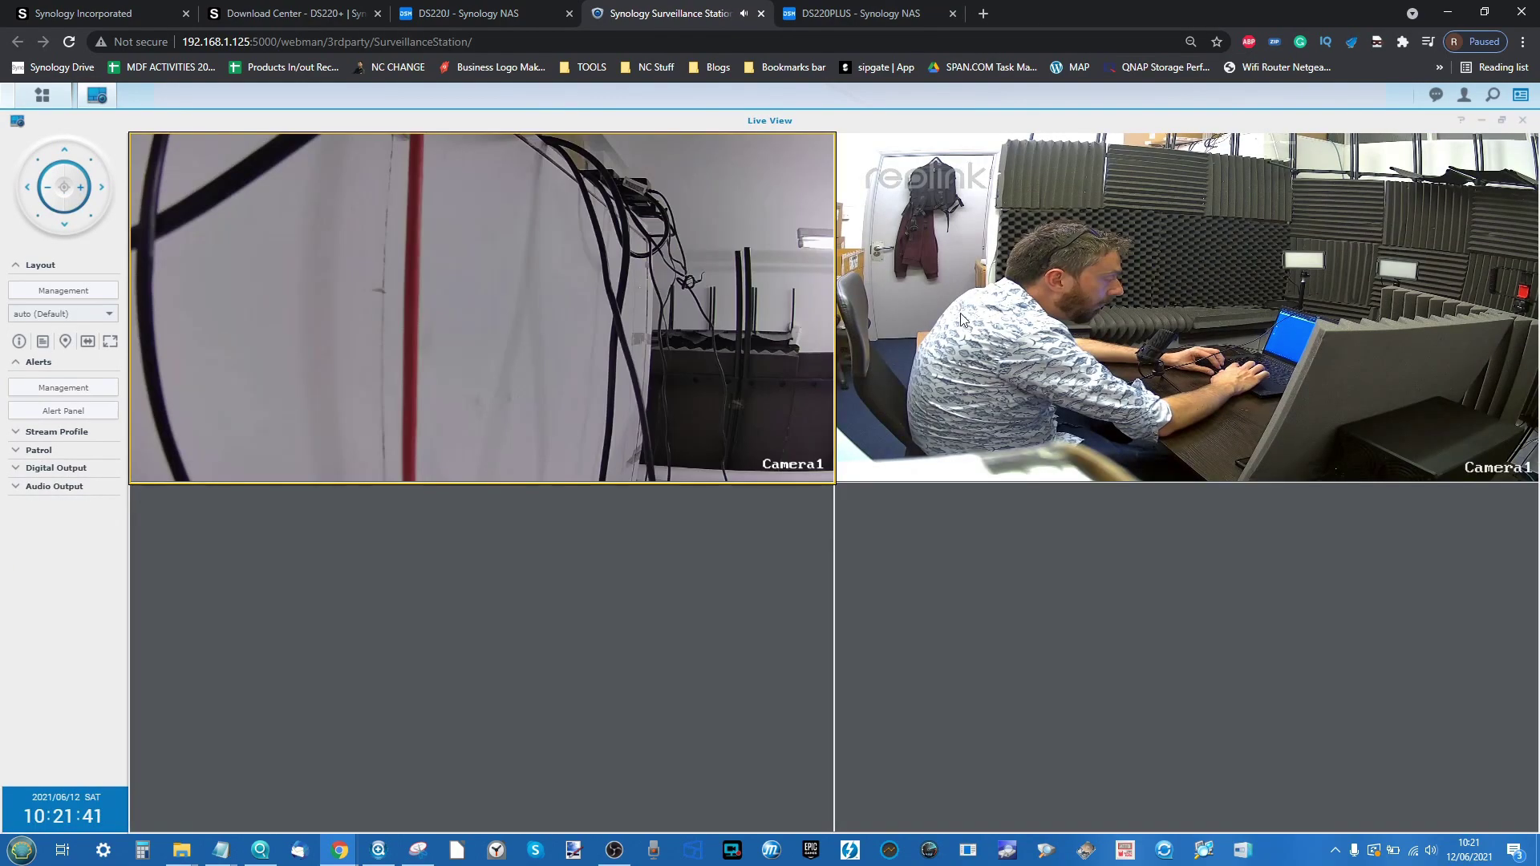
pyautogui.moveTo(732, 291)
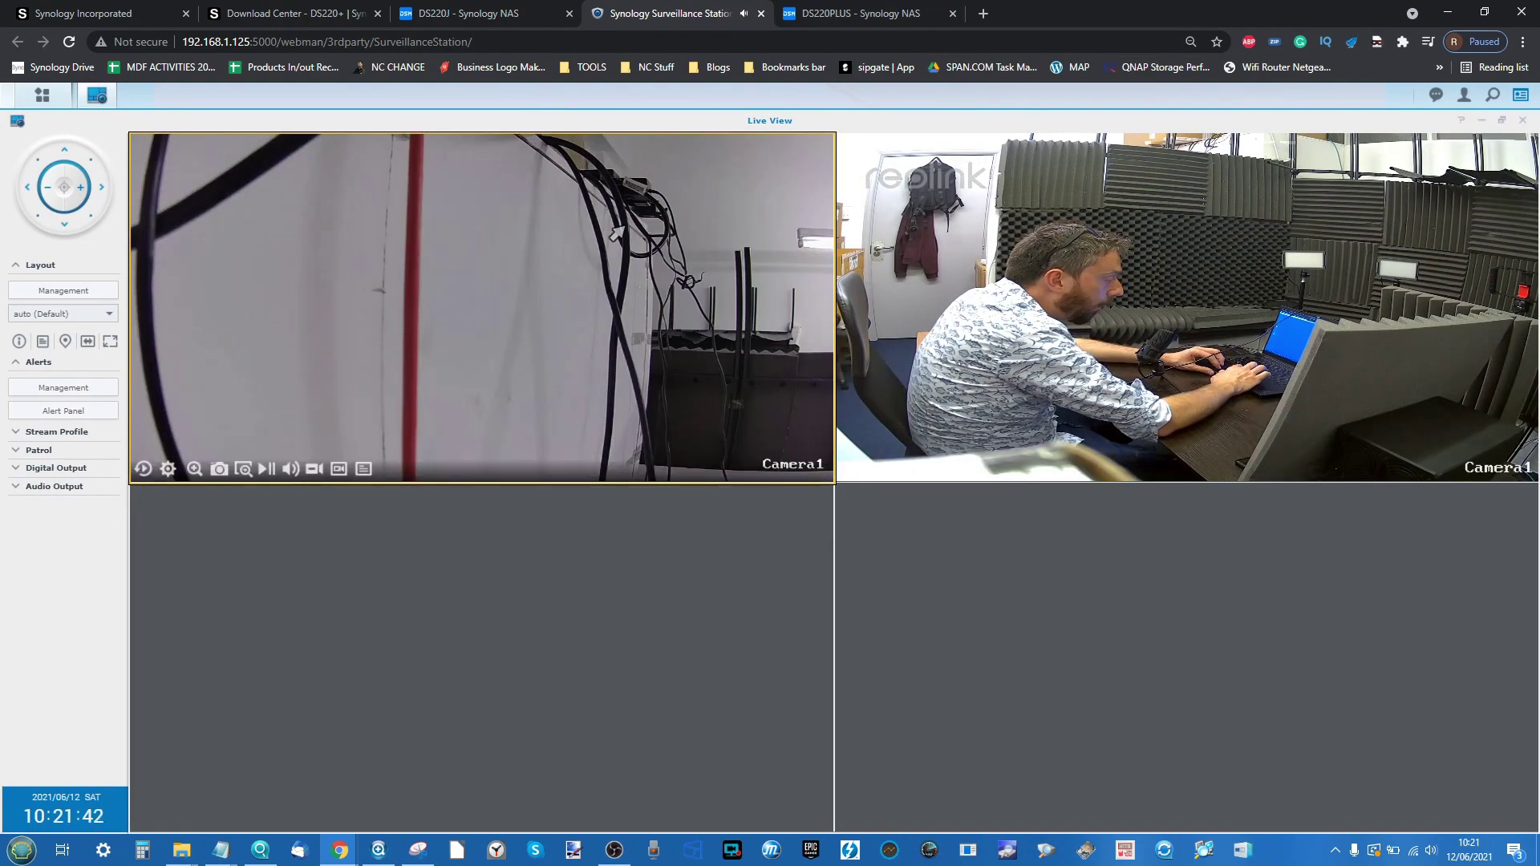
pyautogui.click(883, 8)
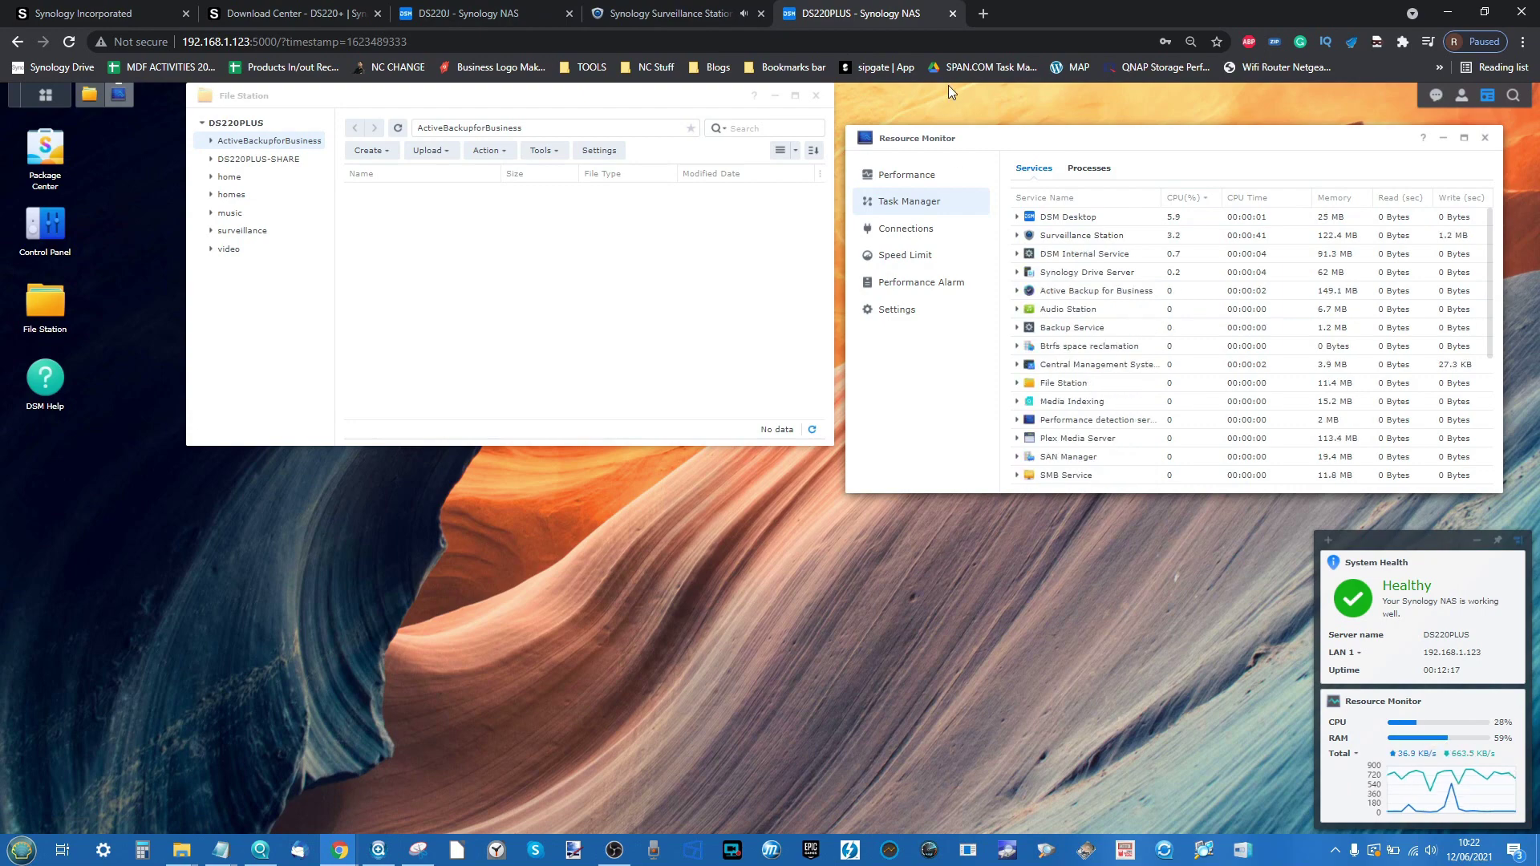
# Revisit the live camera feeds and the DS220J's running processes
pyautogui.click(598, 12)
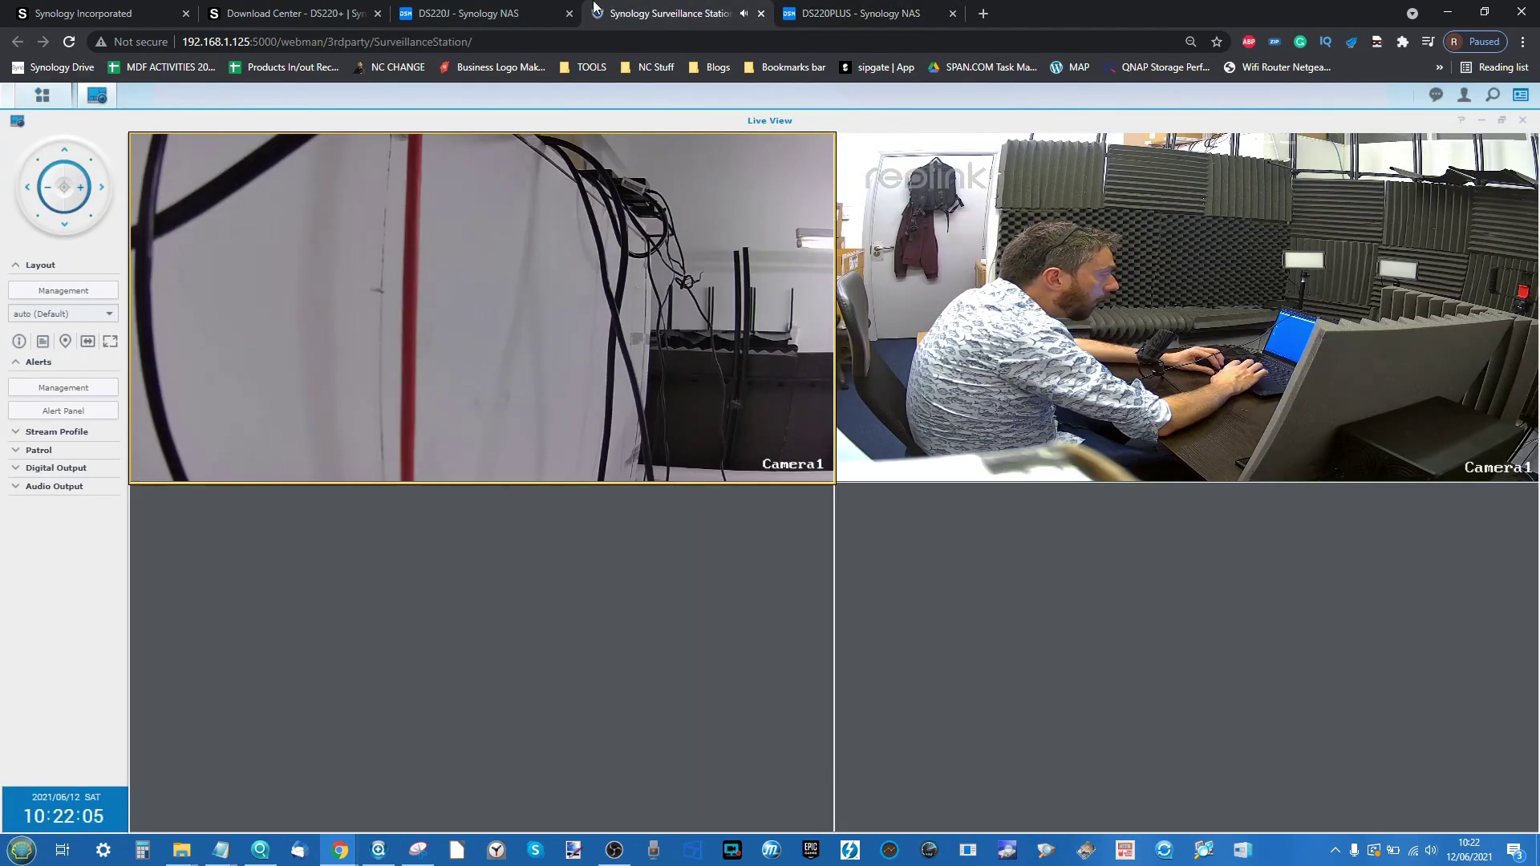
pyautogui.click(481, 14)
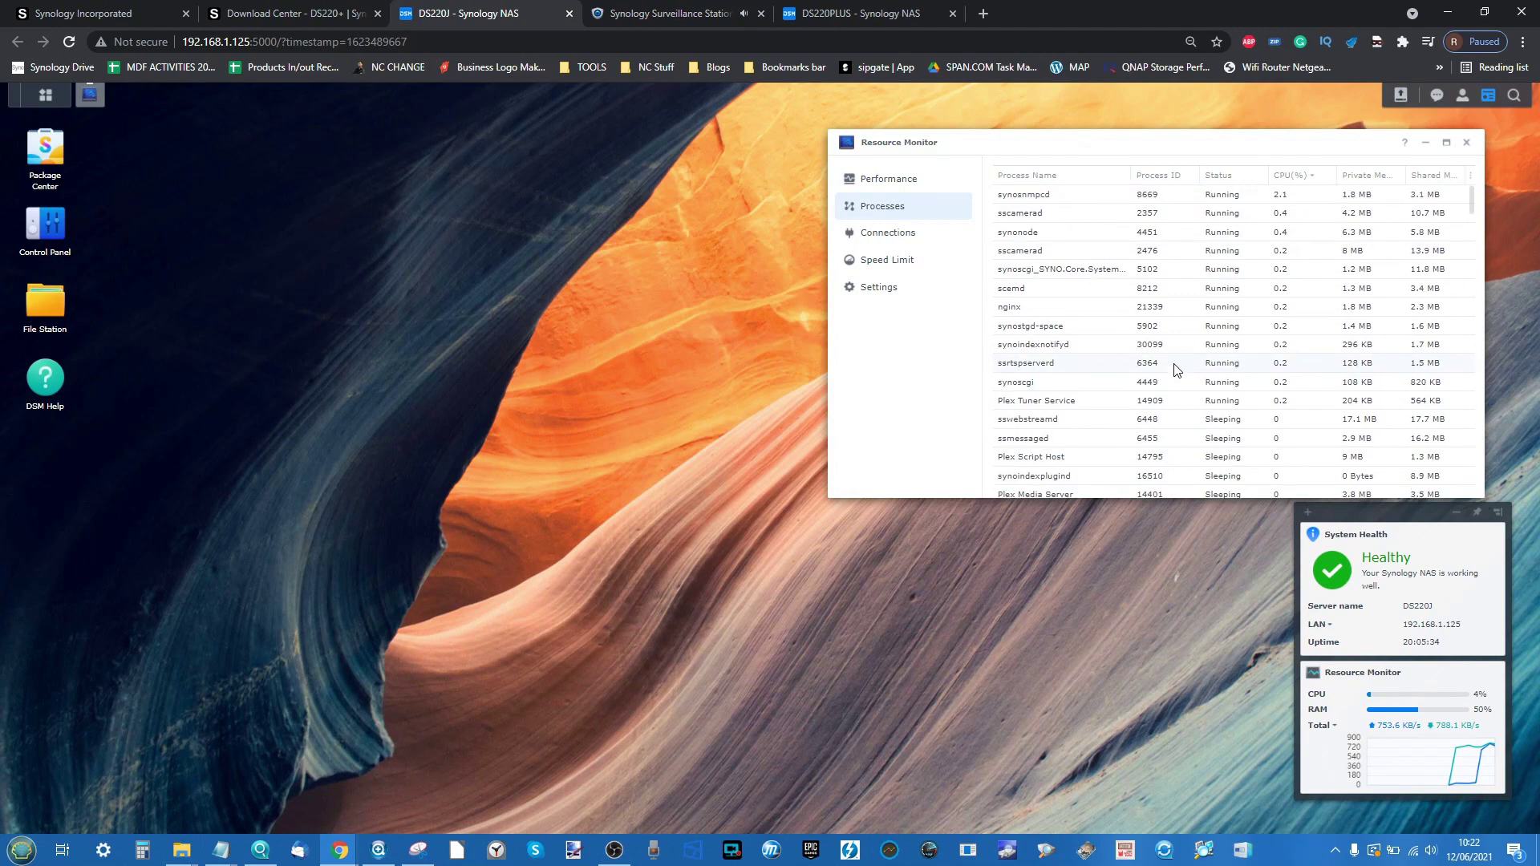
pyautogui.click(670, 13)
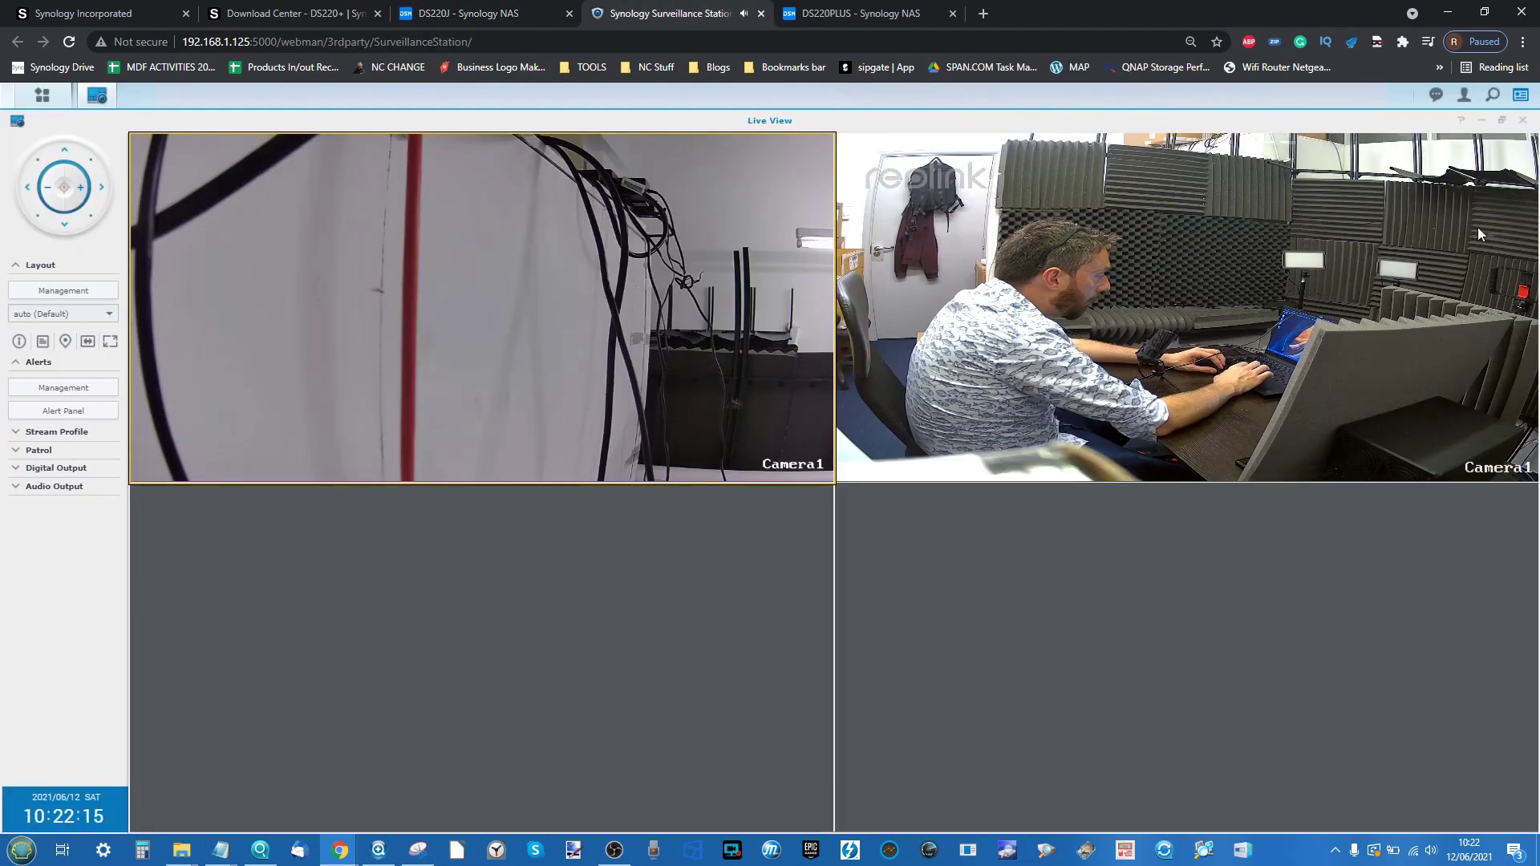
# Close Live View and the Surveillance Station tab, then show Resource Monitor's Performance graphs
pyautogui.click(1522, 120)
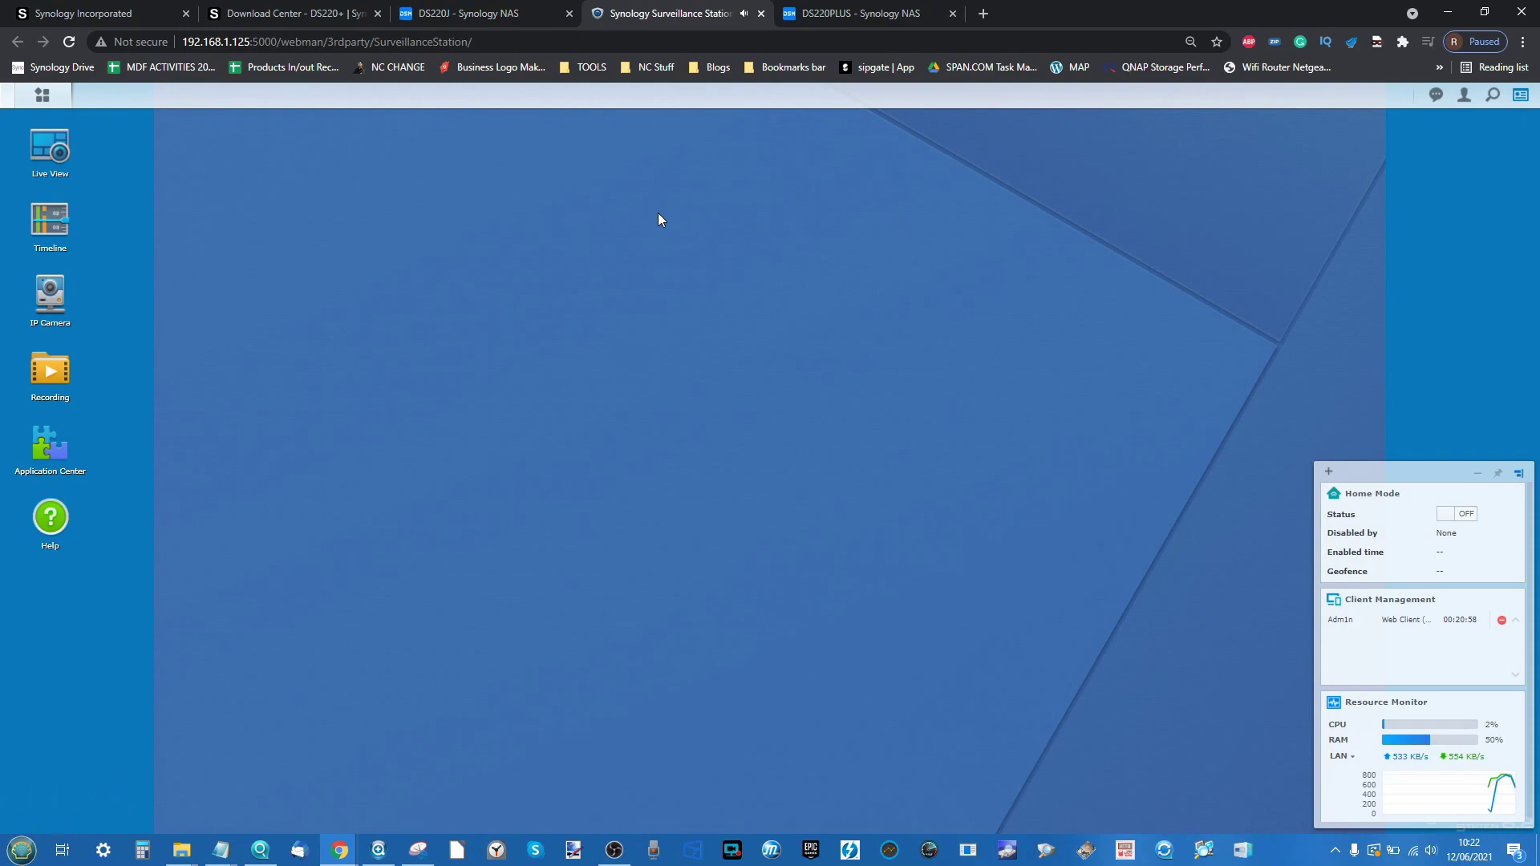
pyautogui.click(840, 11)
pyautogui.click(722, 13)
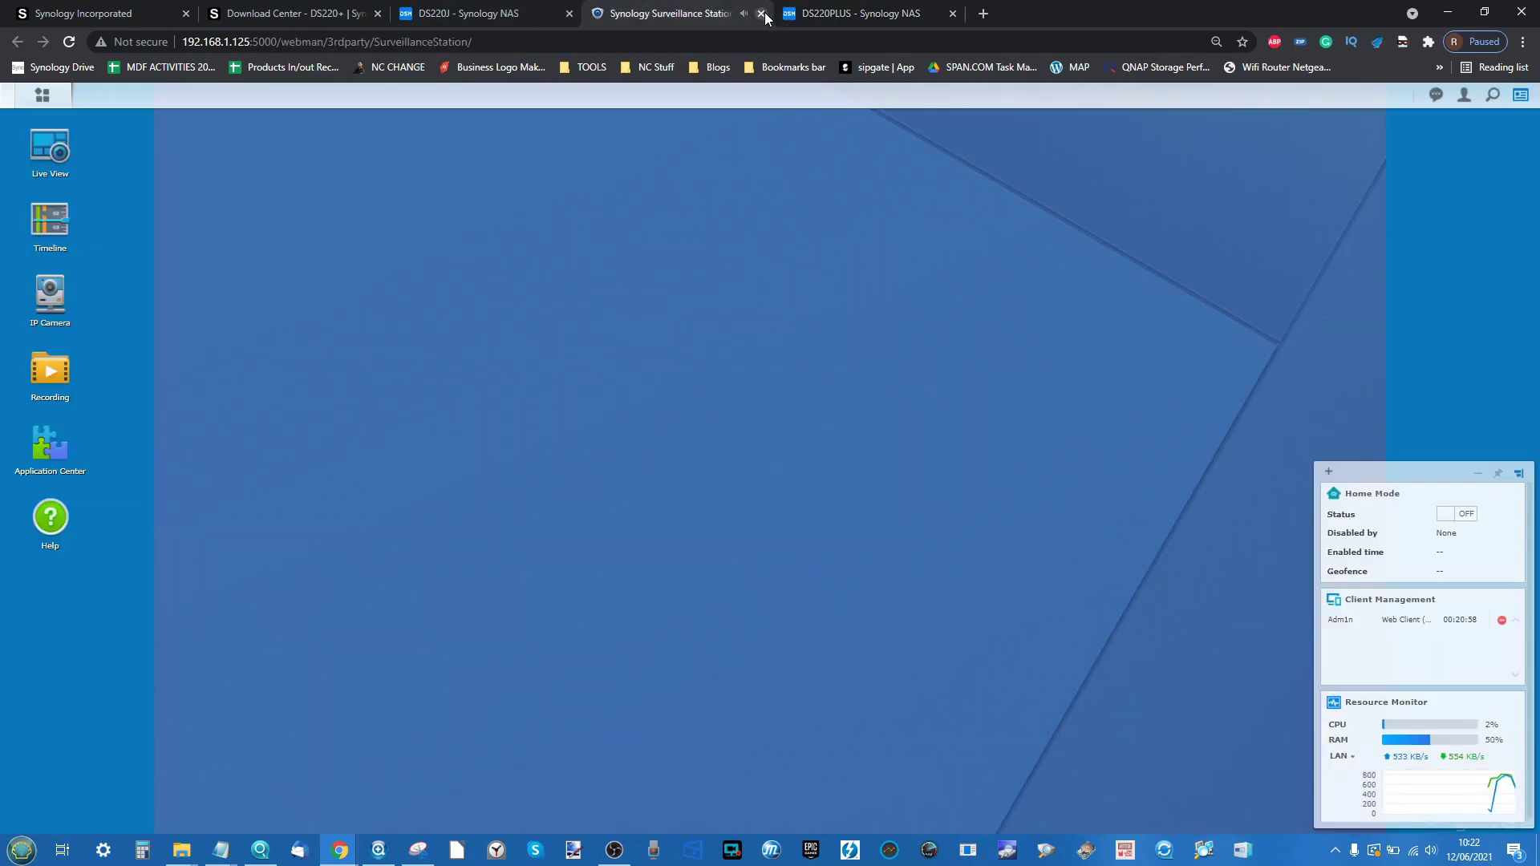
pyautogui.click(761, 13)
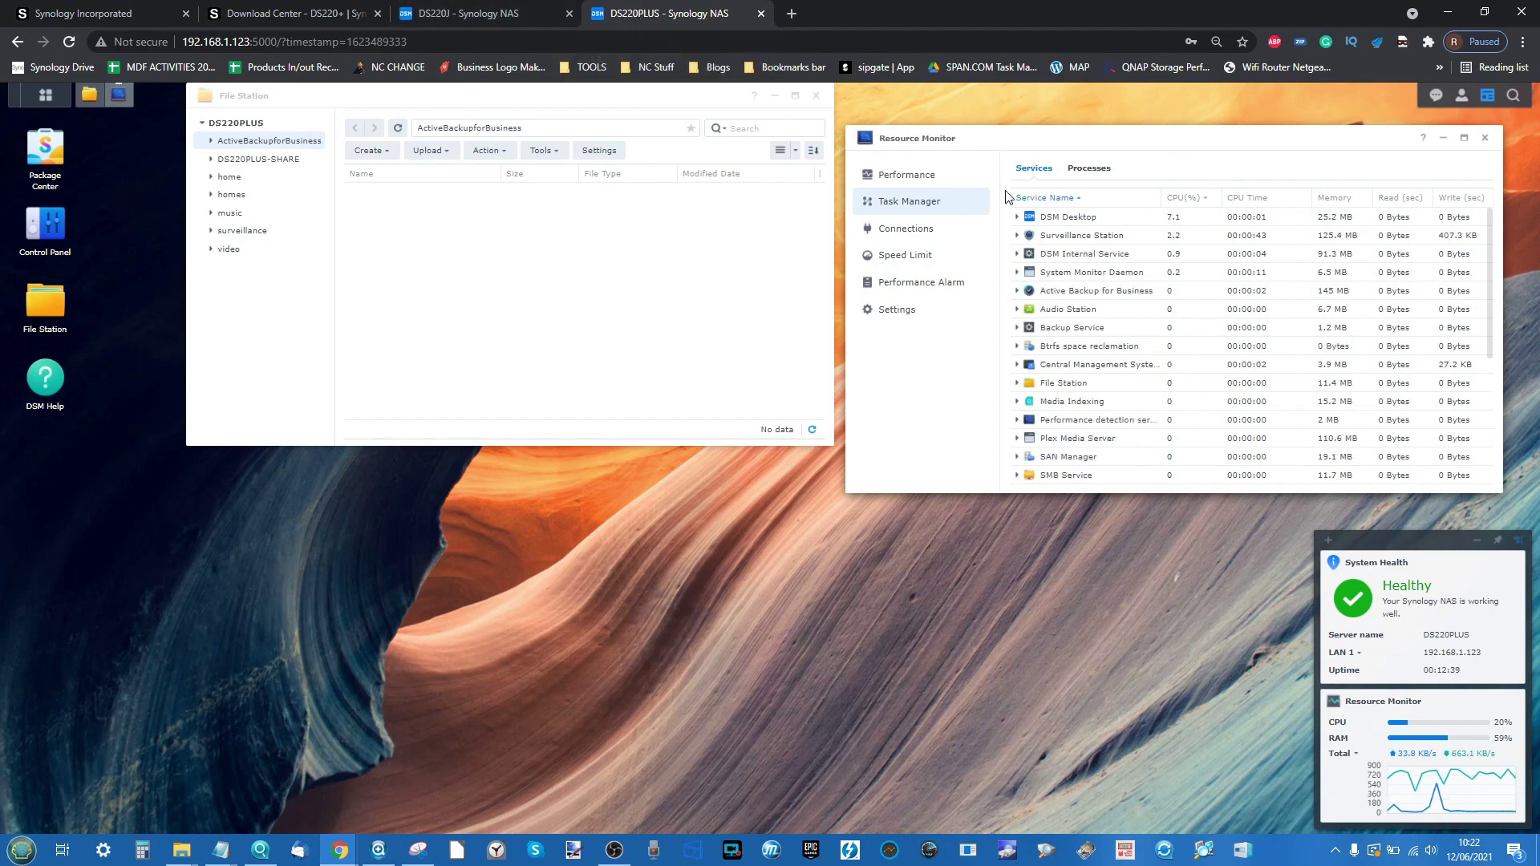
pyautogui.click(945, 182)
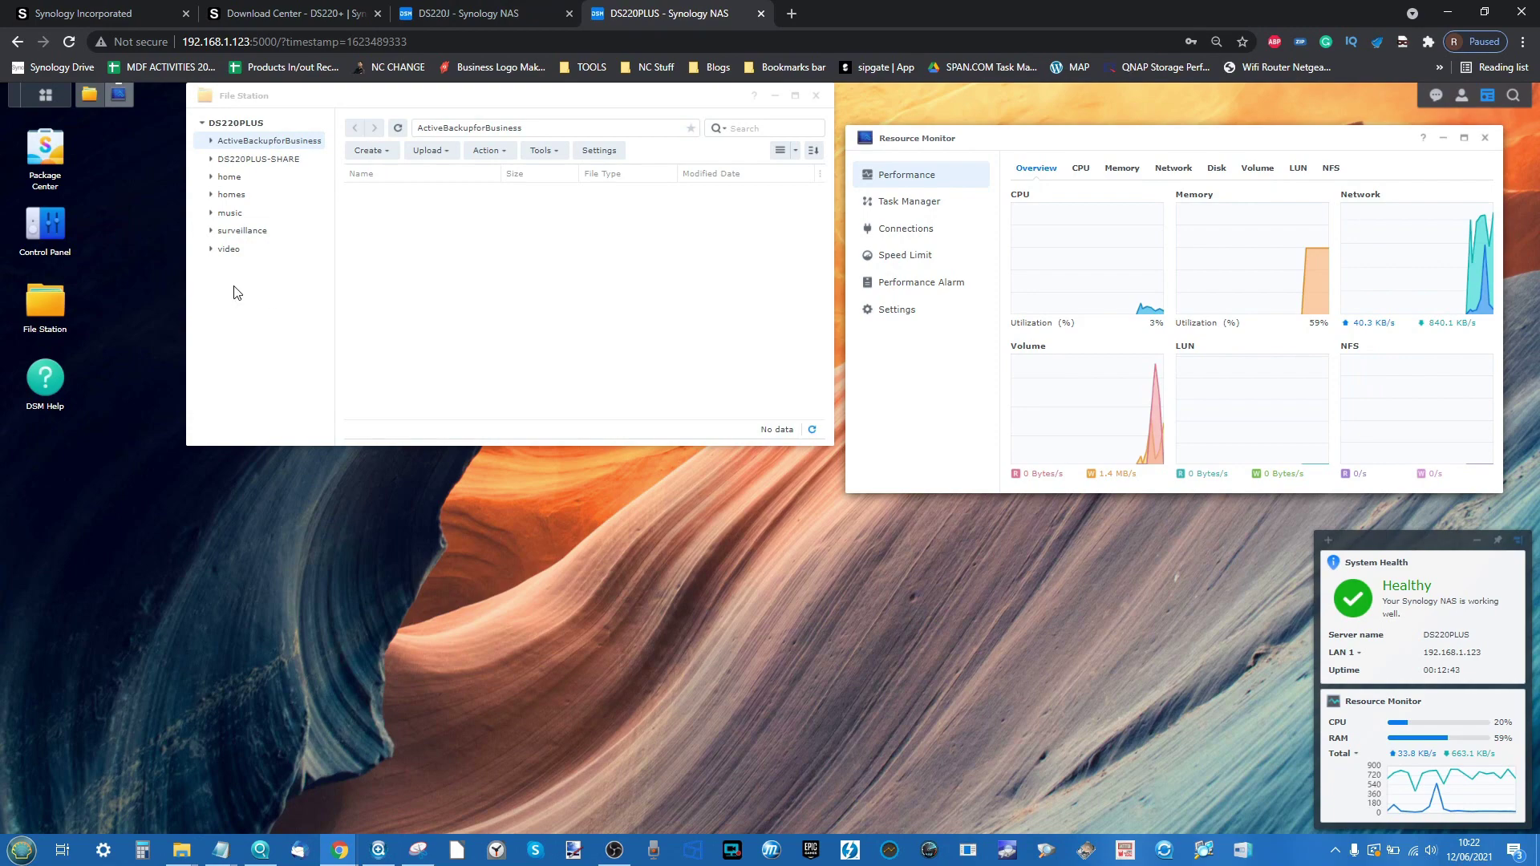
# Launch Synology Photos from Main Menu and scroll the timeline back to December 2019
pyautogui.click(56, 105)
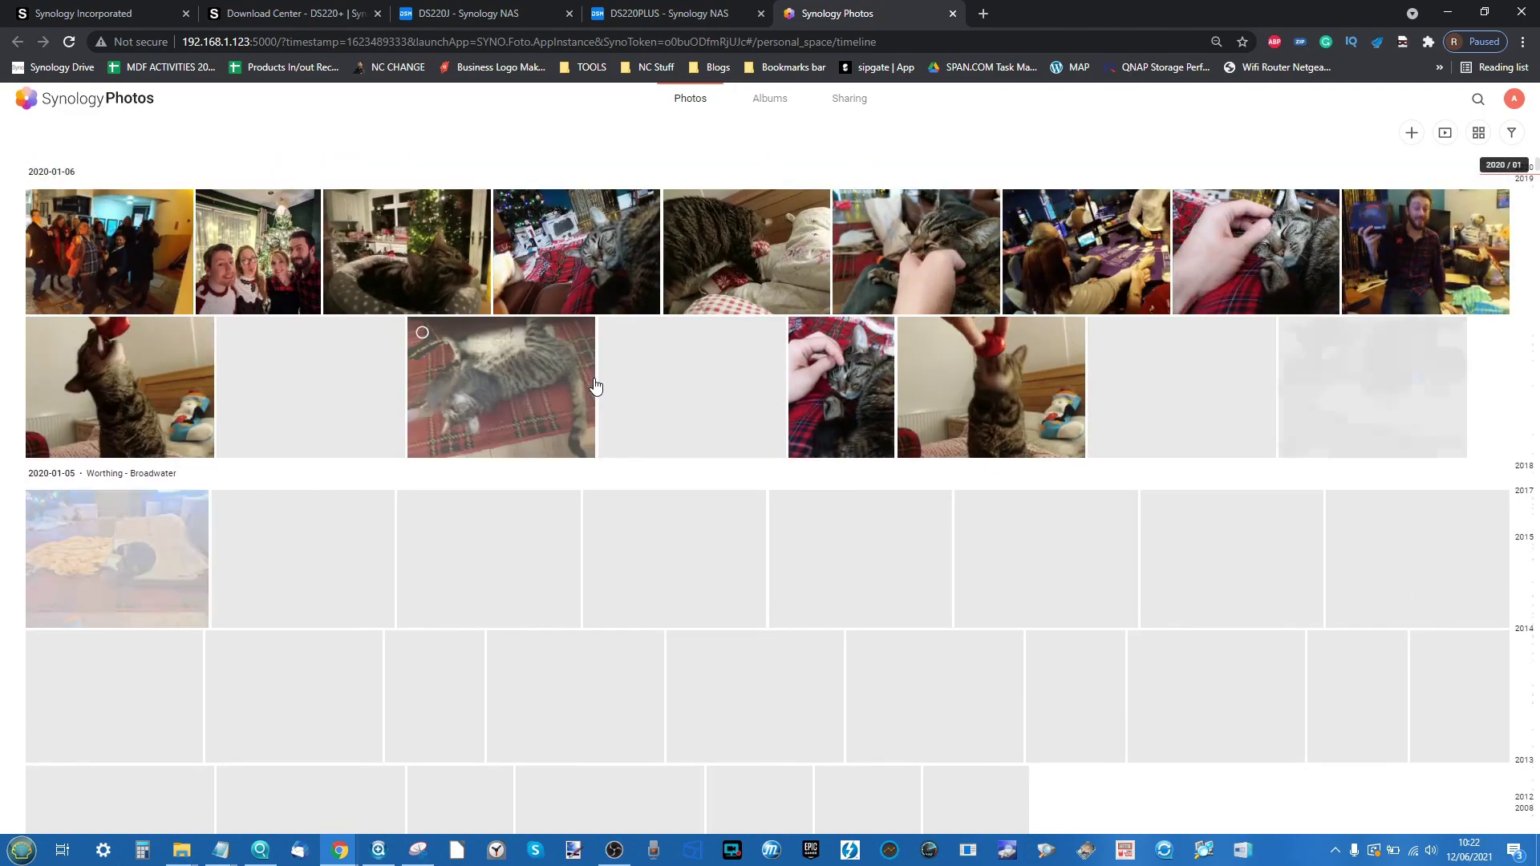
pyautogui.scroll(-15, 595, 386)
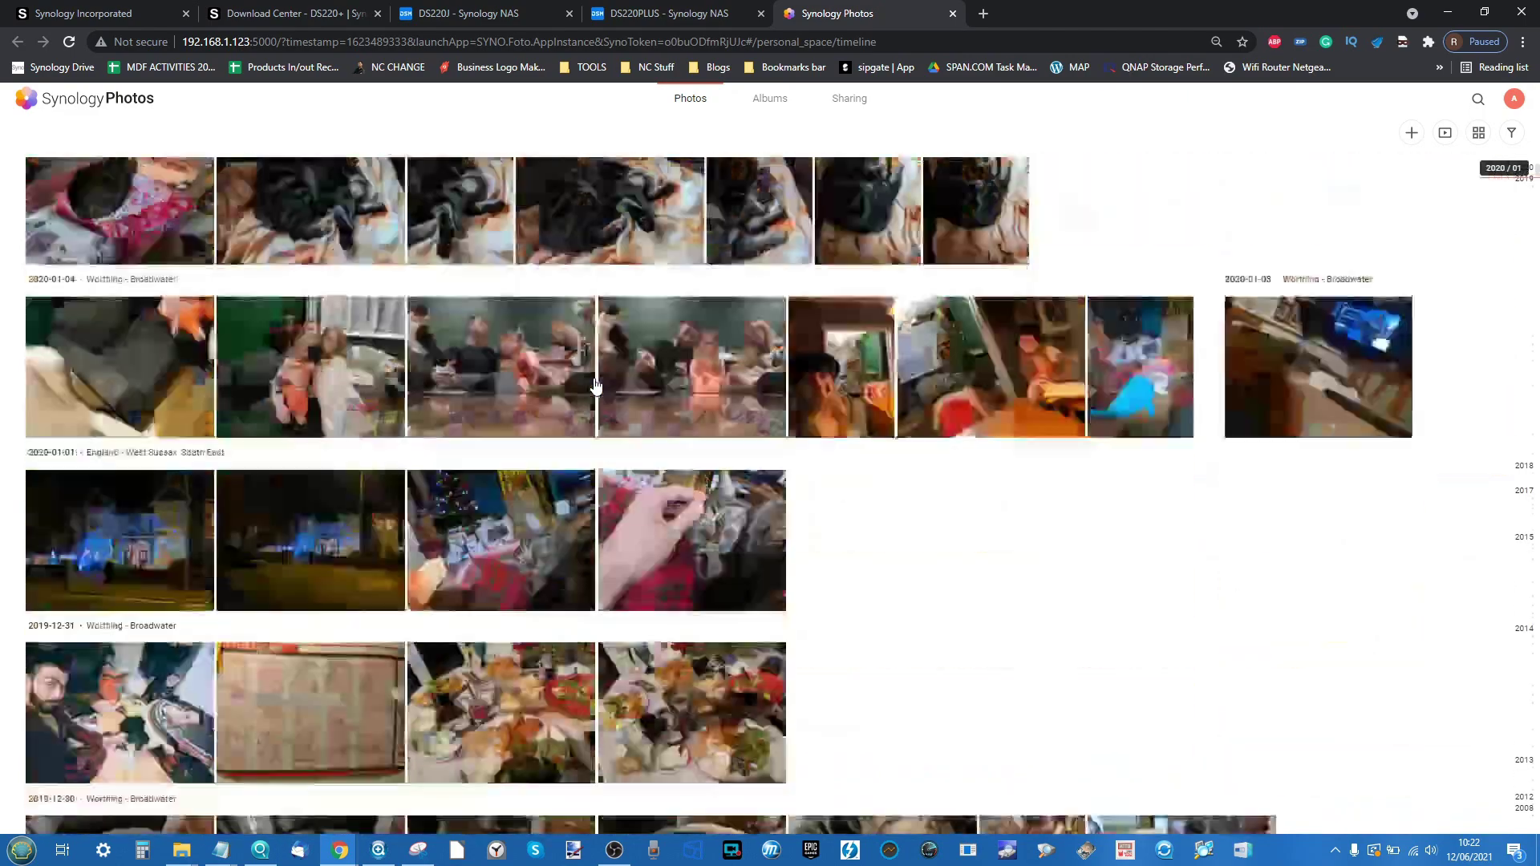
pyautogui.scroll(-15, 595, 386)
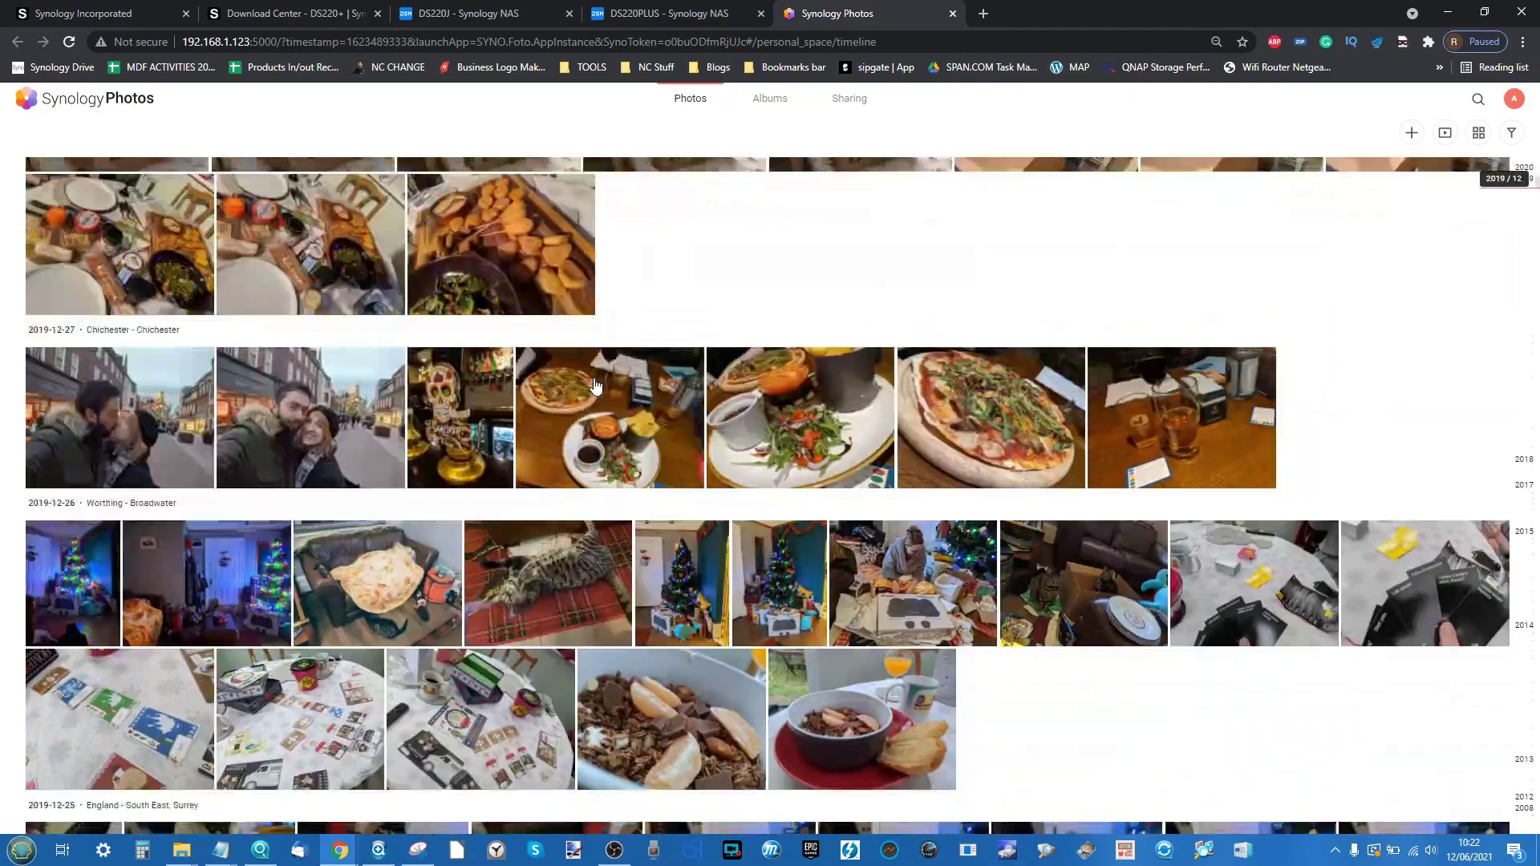
pyautogui.scroll(-15, 595, 386)
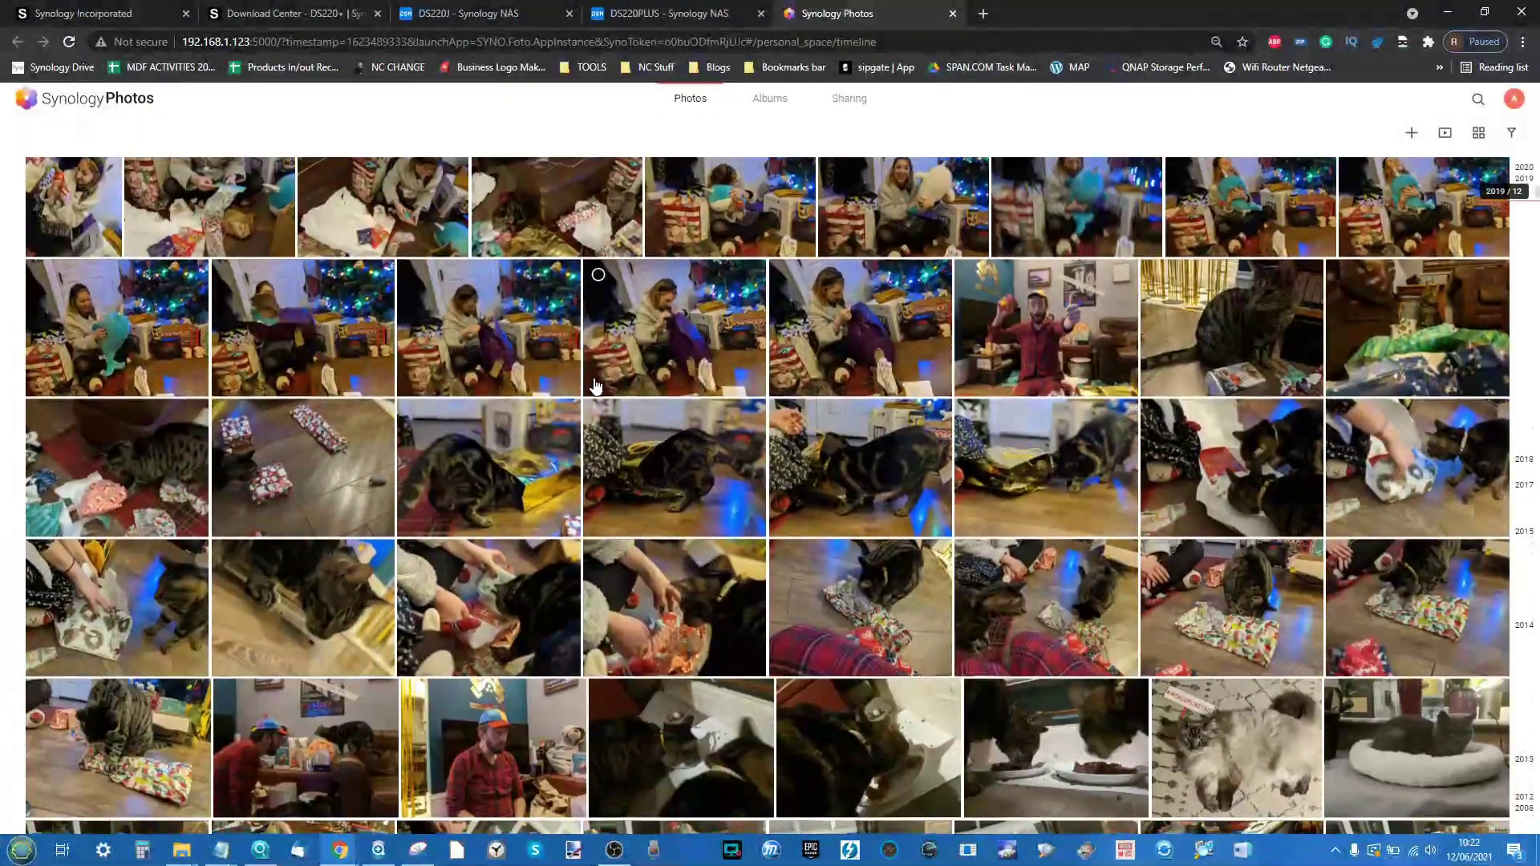
pyautogui.scroll(-1, 595, 386)
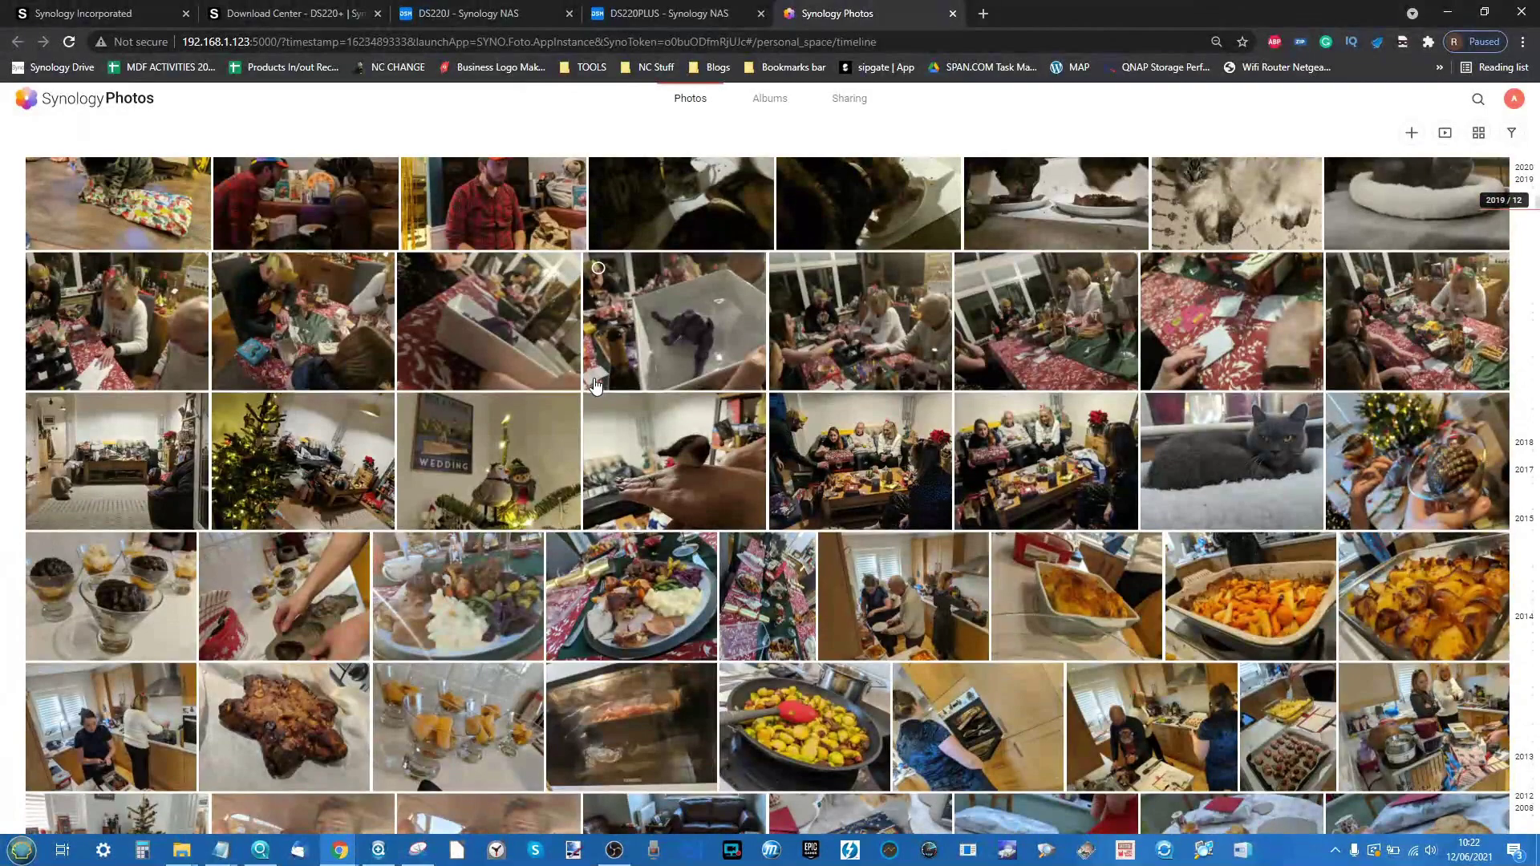
pyautogui.scroll(-15, 595, 386)
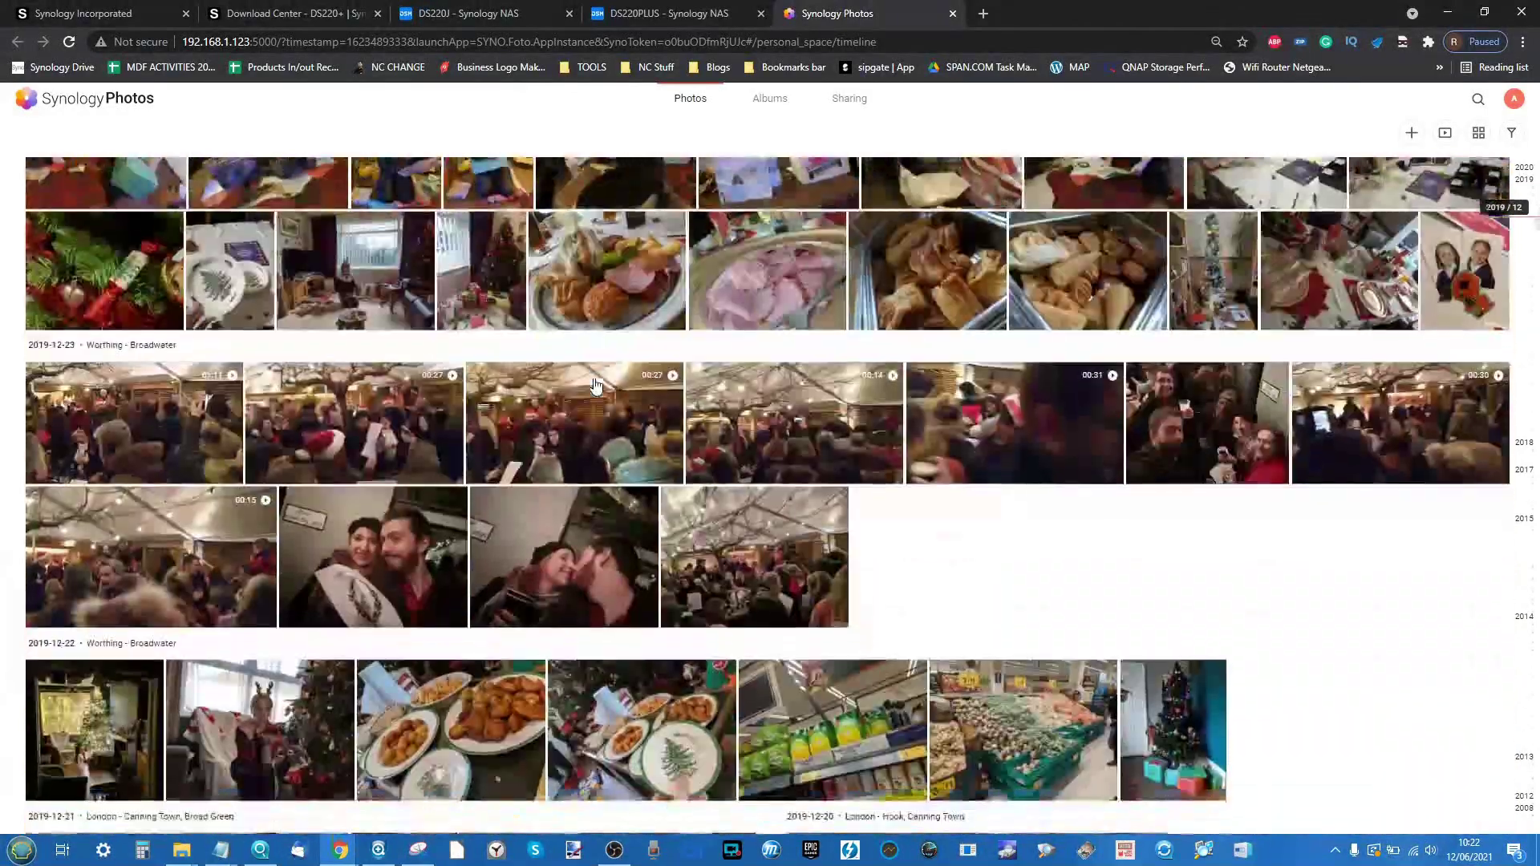
pyautogui.scroll(-5, 595, 385)
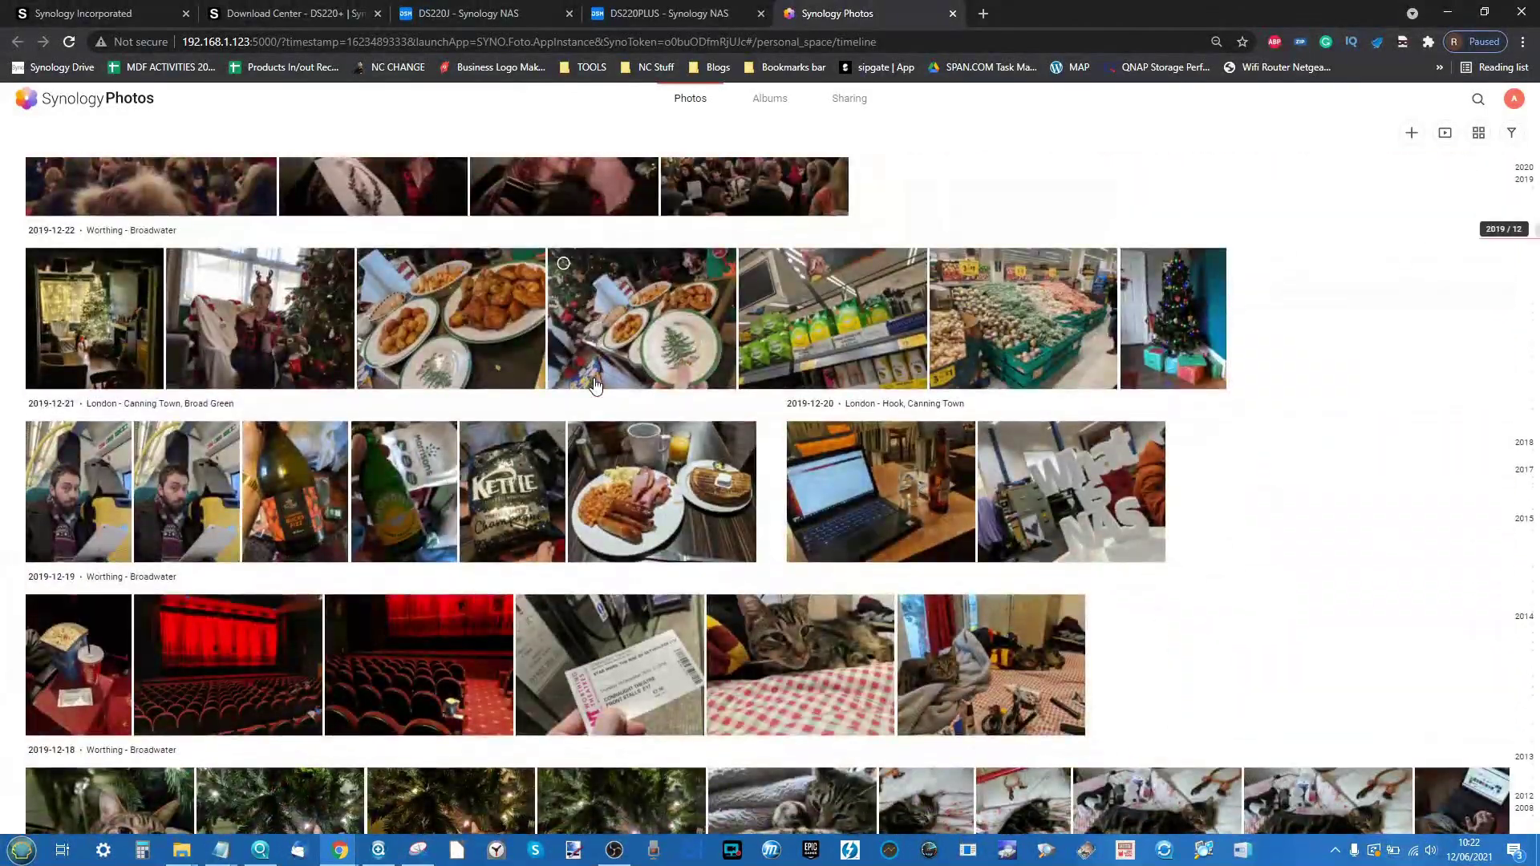
pyautogui.scroll(-1, 595, 385)
pyautogui.scroll(-1, 595, 386)
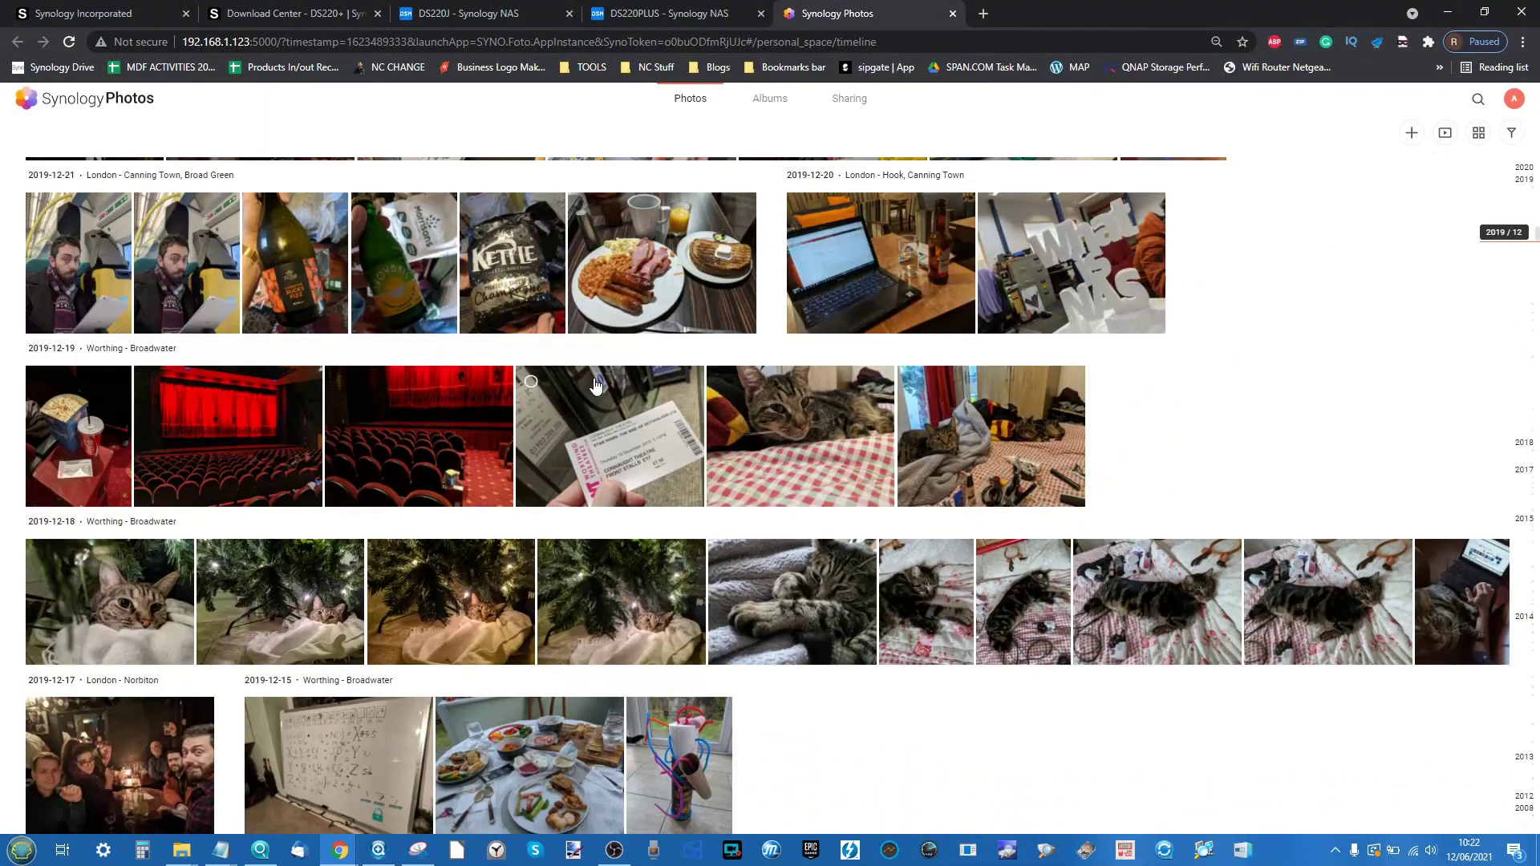
pyautogui.scroll(-6, 595, 386)
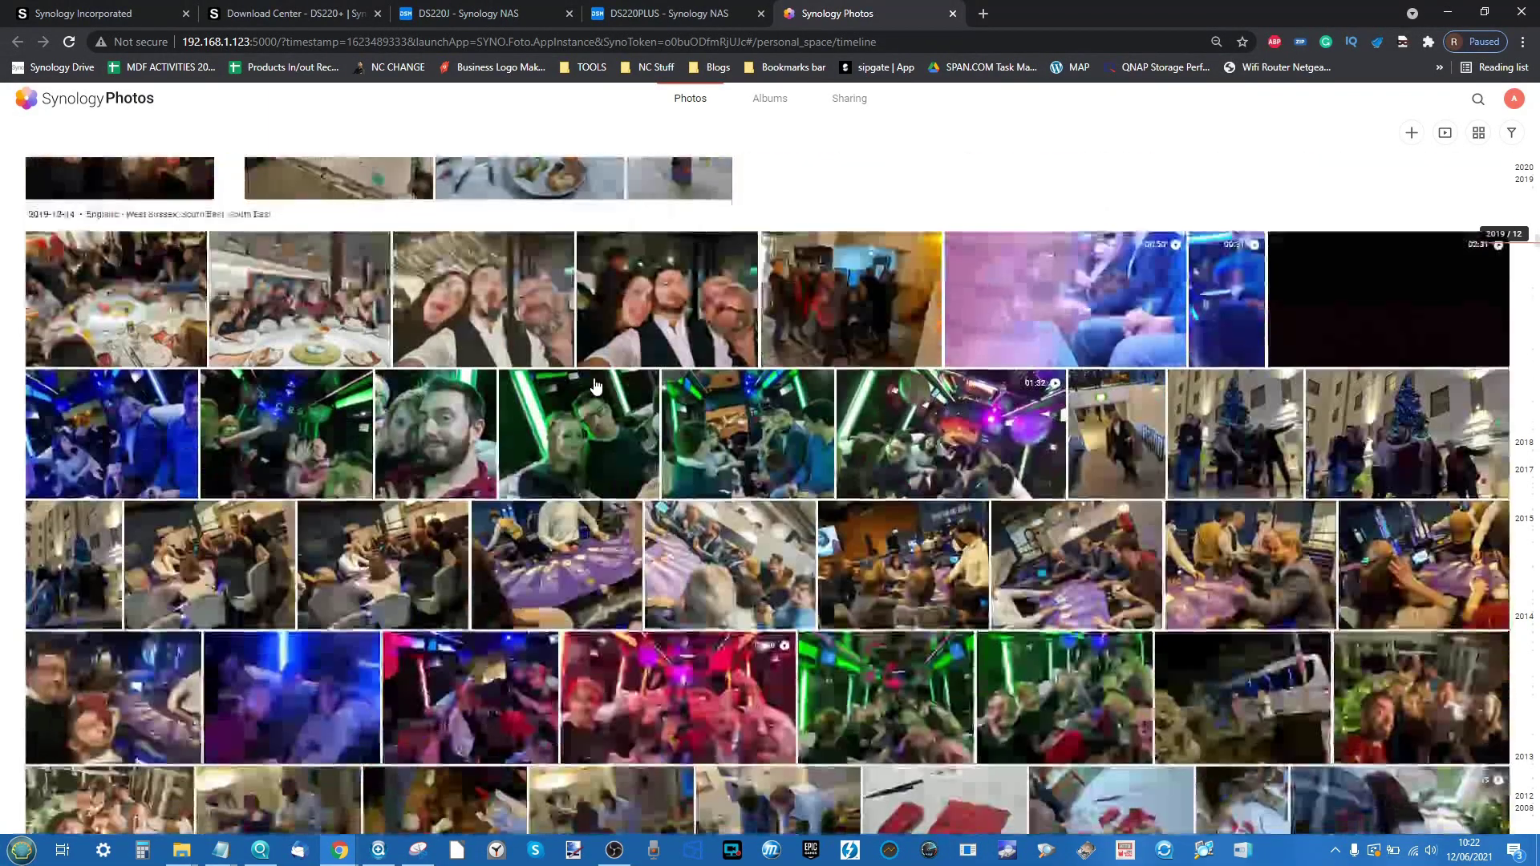
pyautogui.scroll(4, 595, 386)
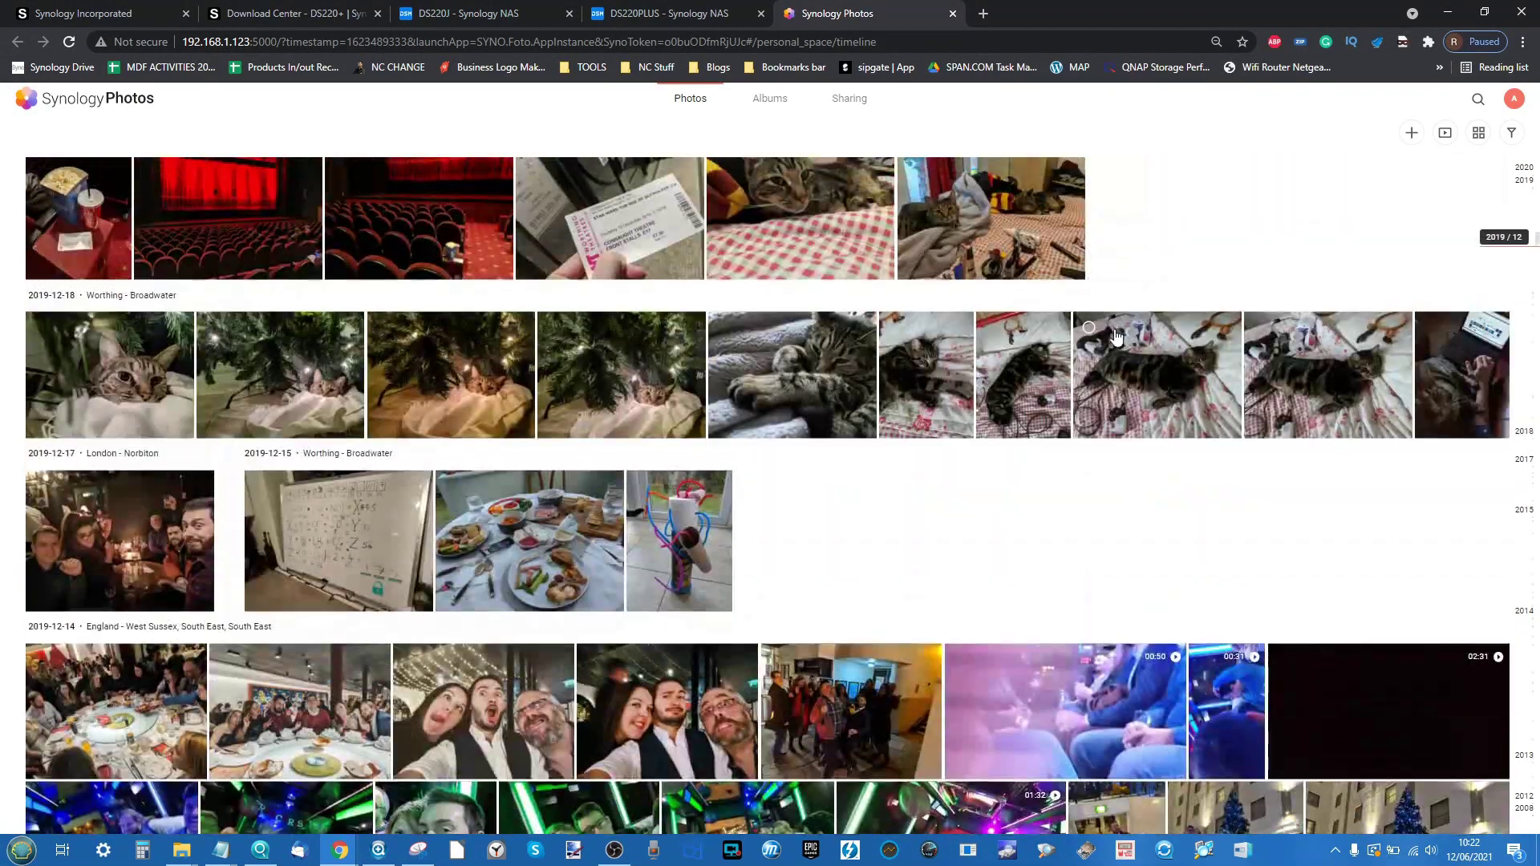
pyautogui.click(1133, 349)
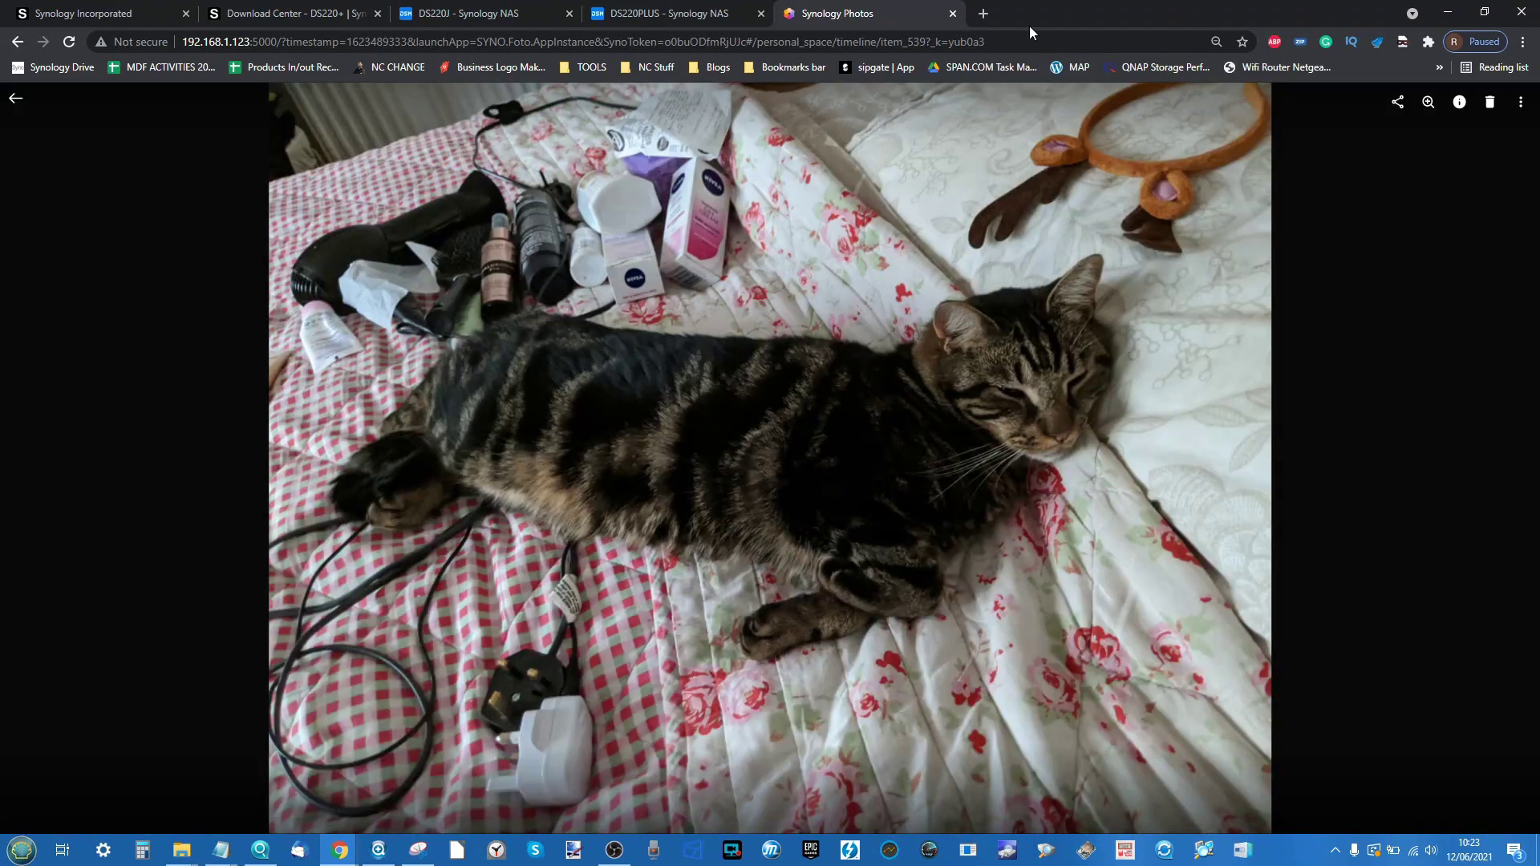
pyautogui.press('Right')
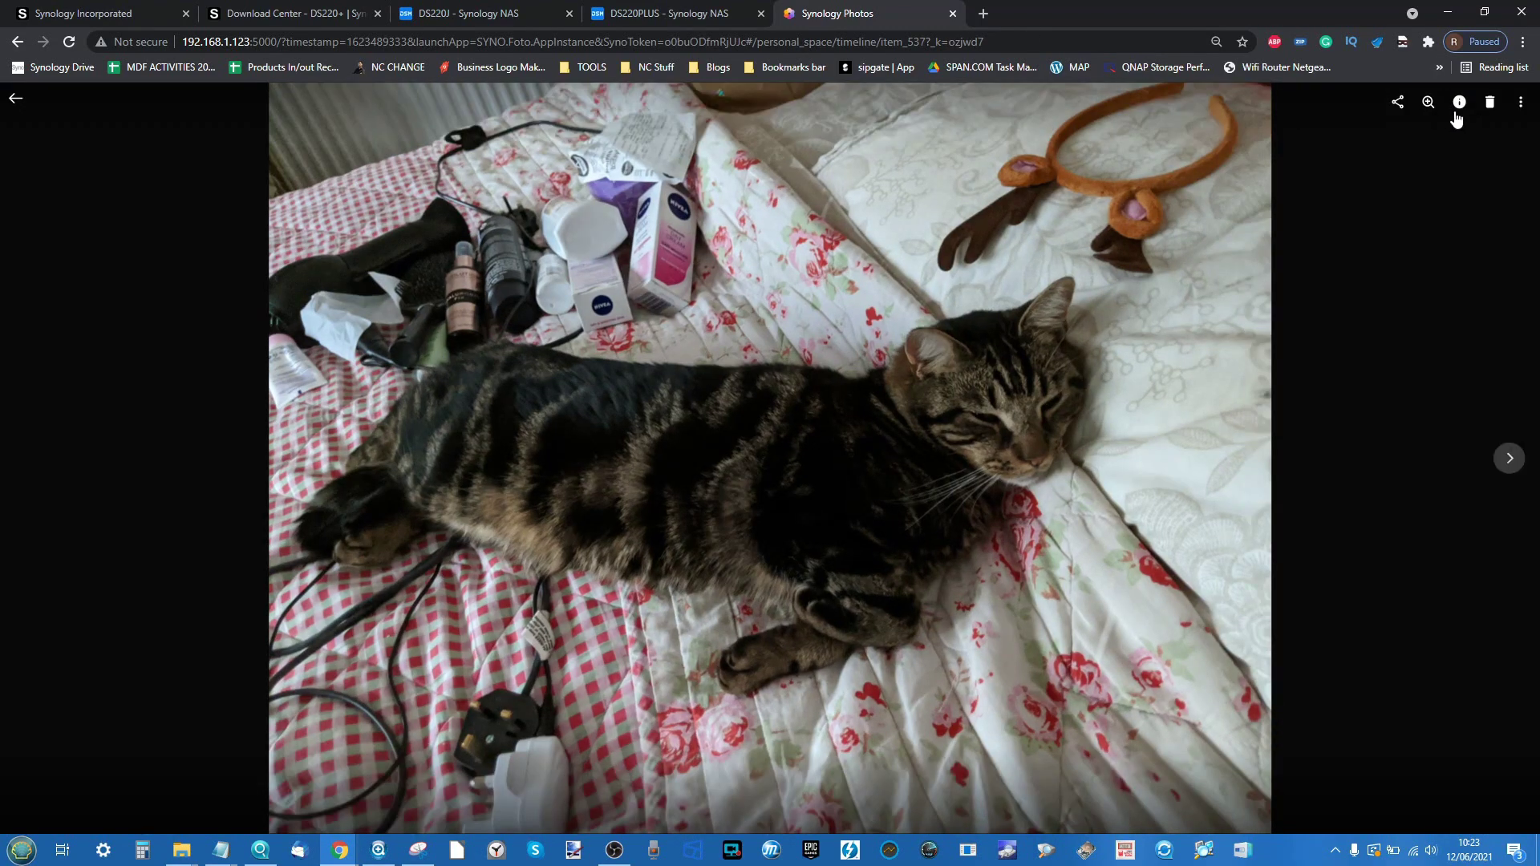
pyautogui.press('Right')
pyautogui.press('Right')
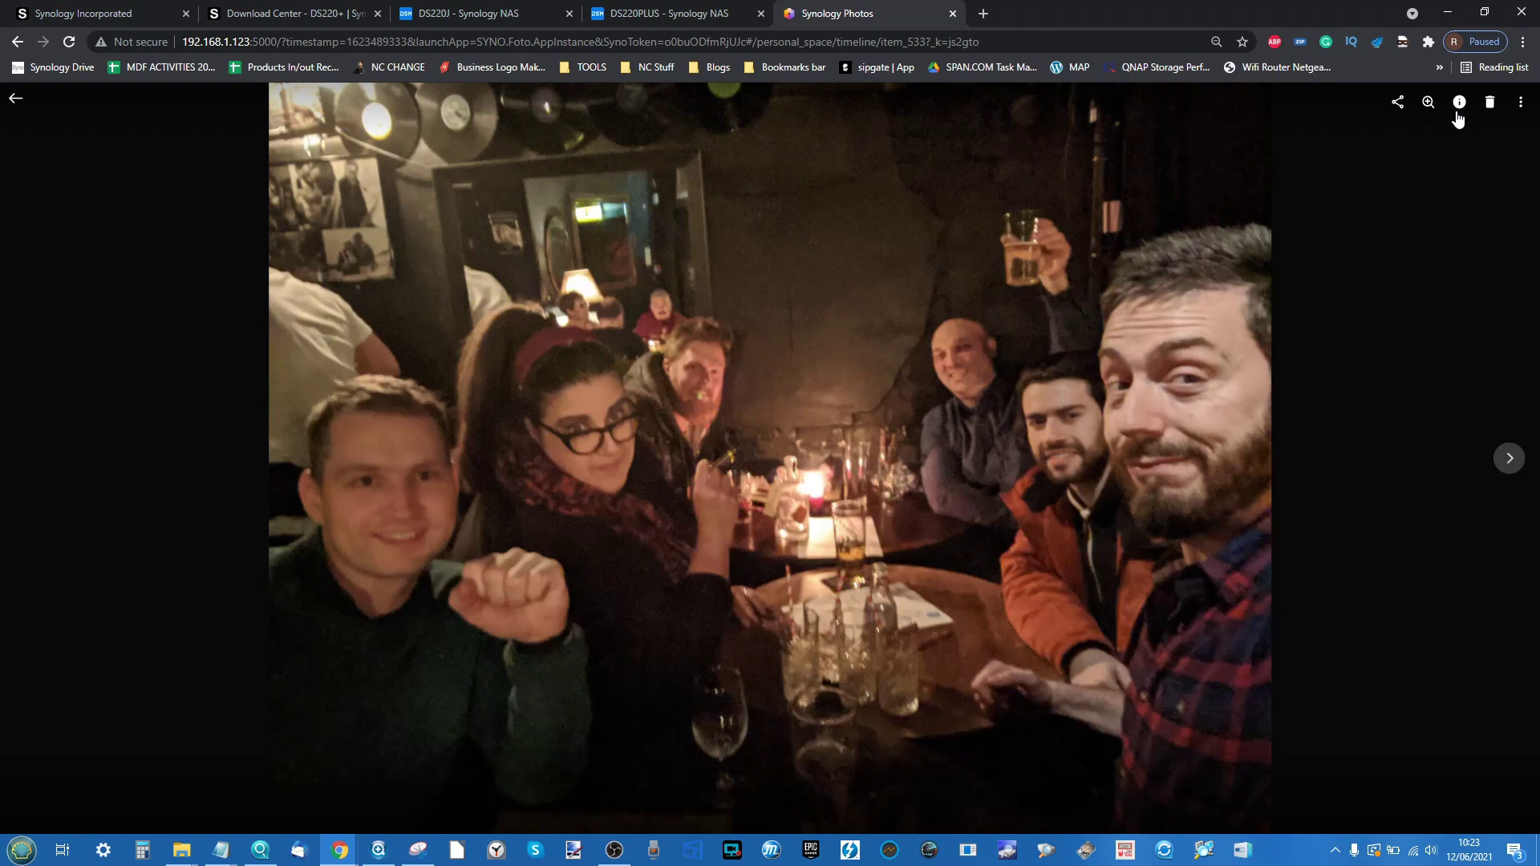
pyautogui.click(1458, 103)
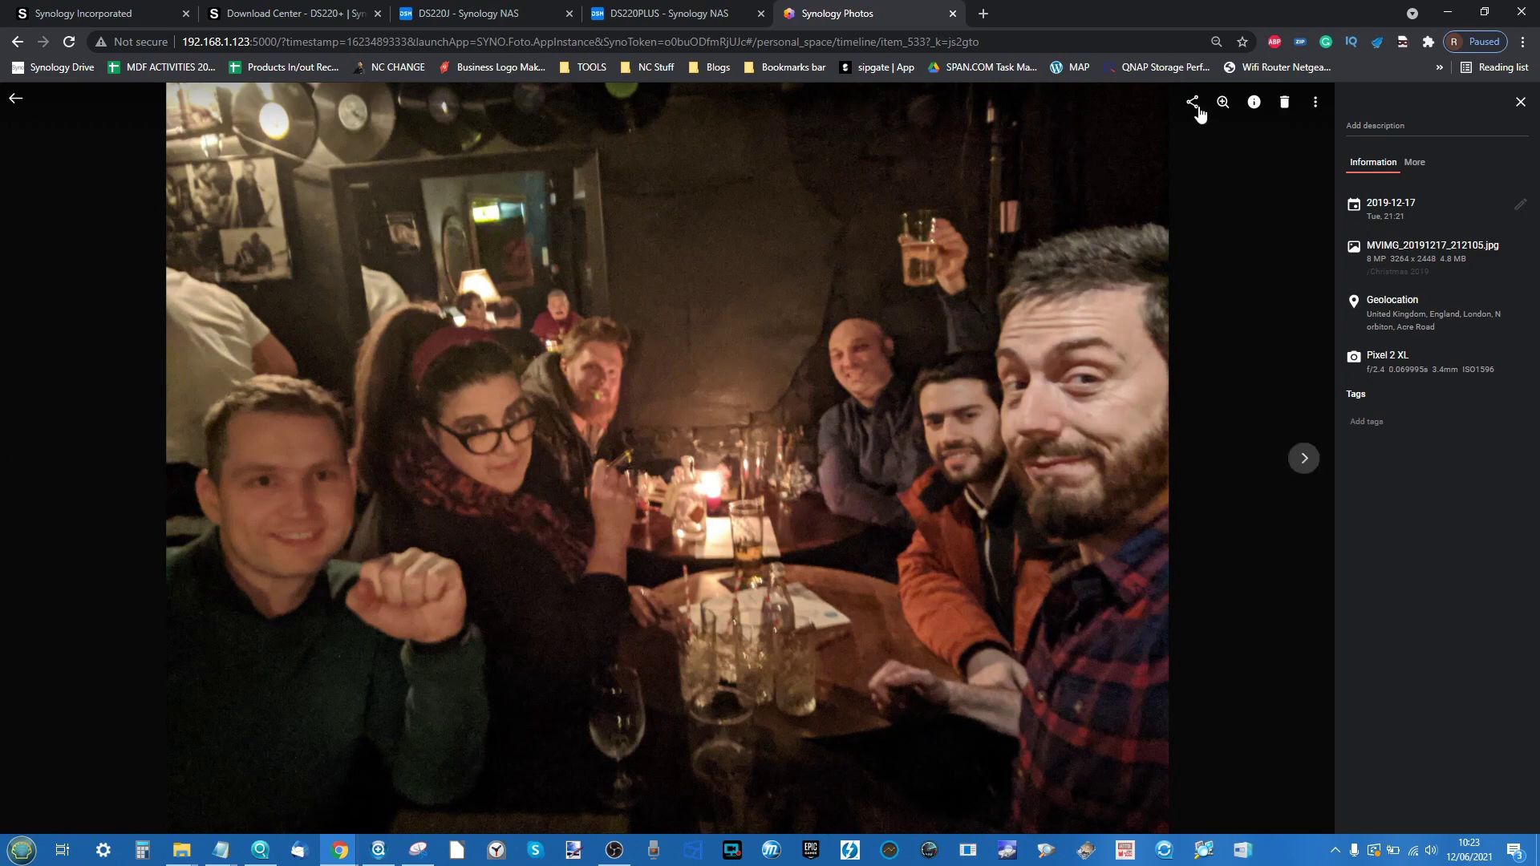
pyautogui.click(1414, 163)
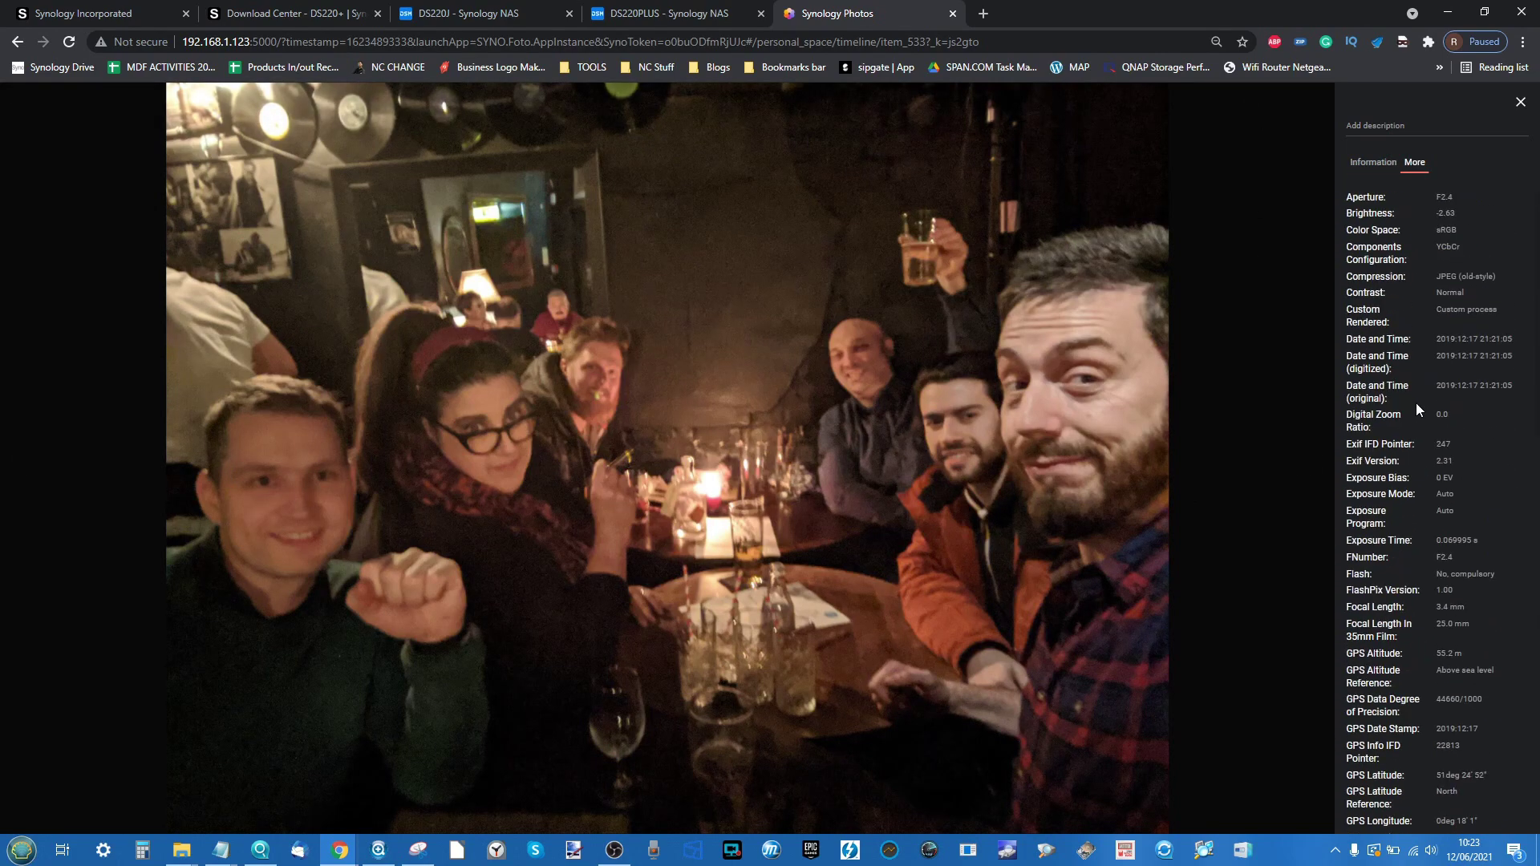
pyautogui.click(1521, 99)
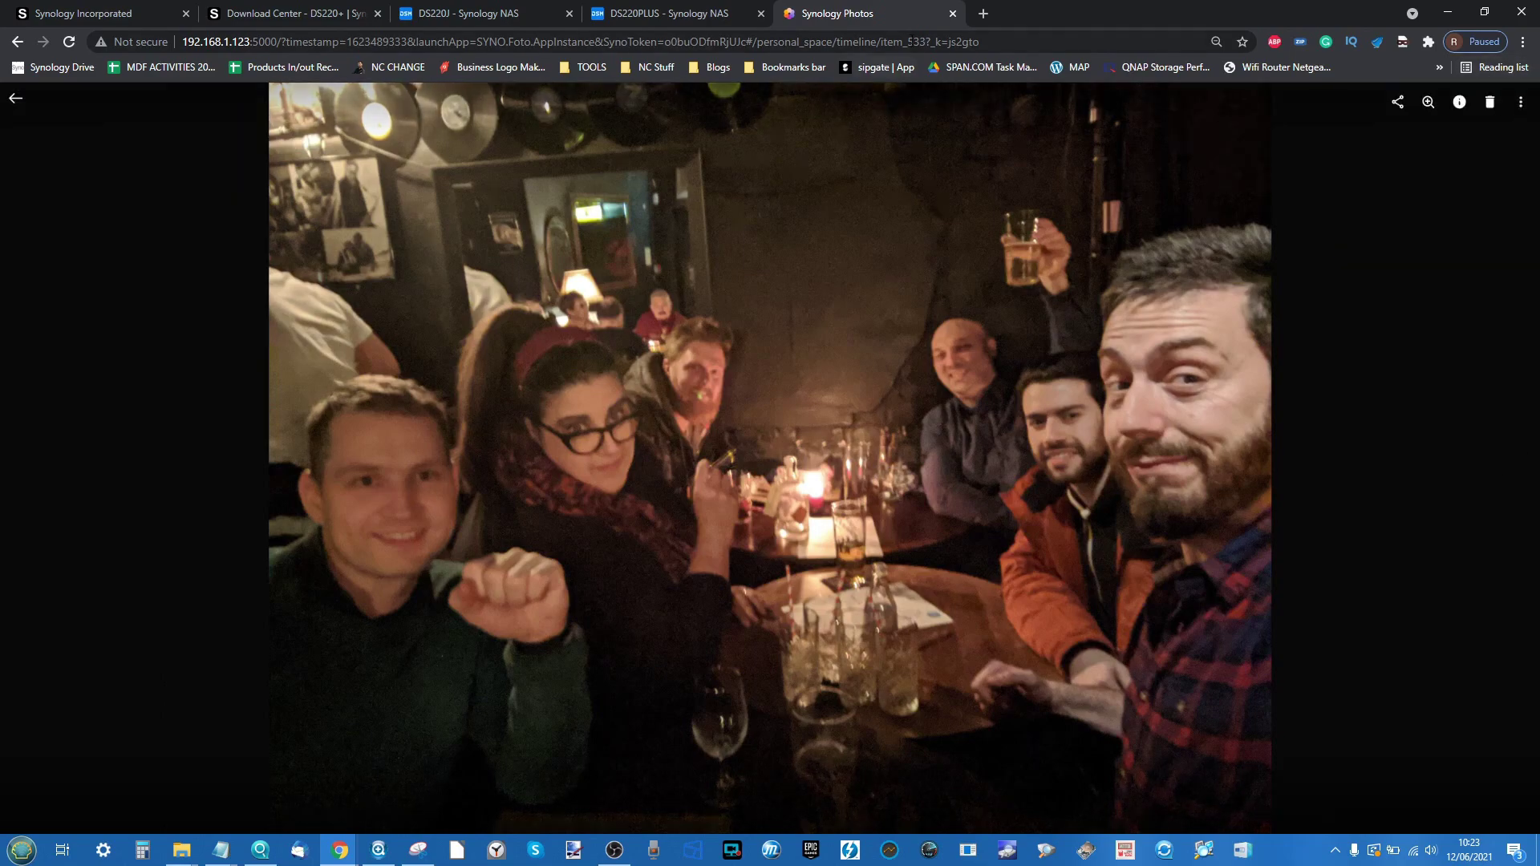
pyautogui.click(11, 97)
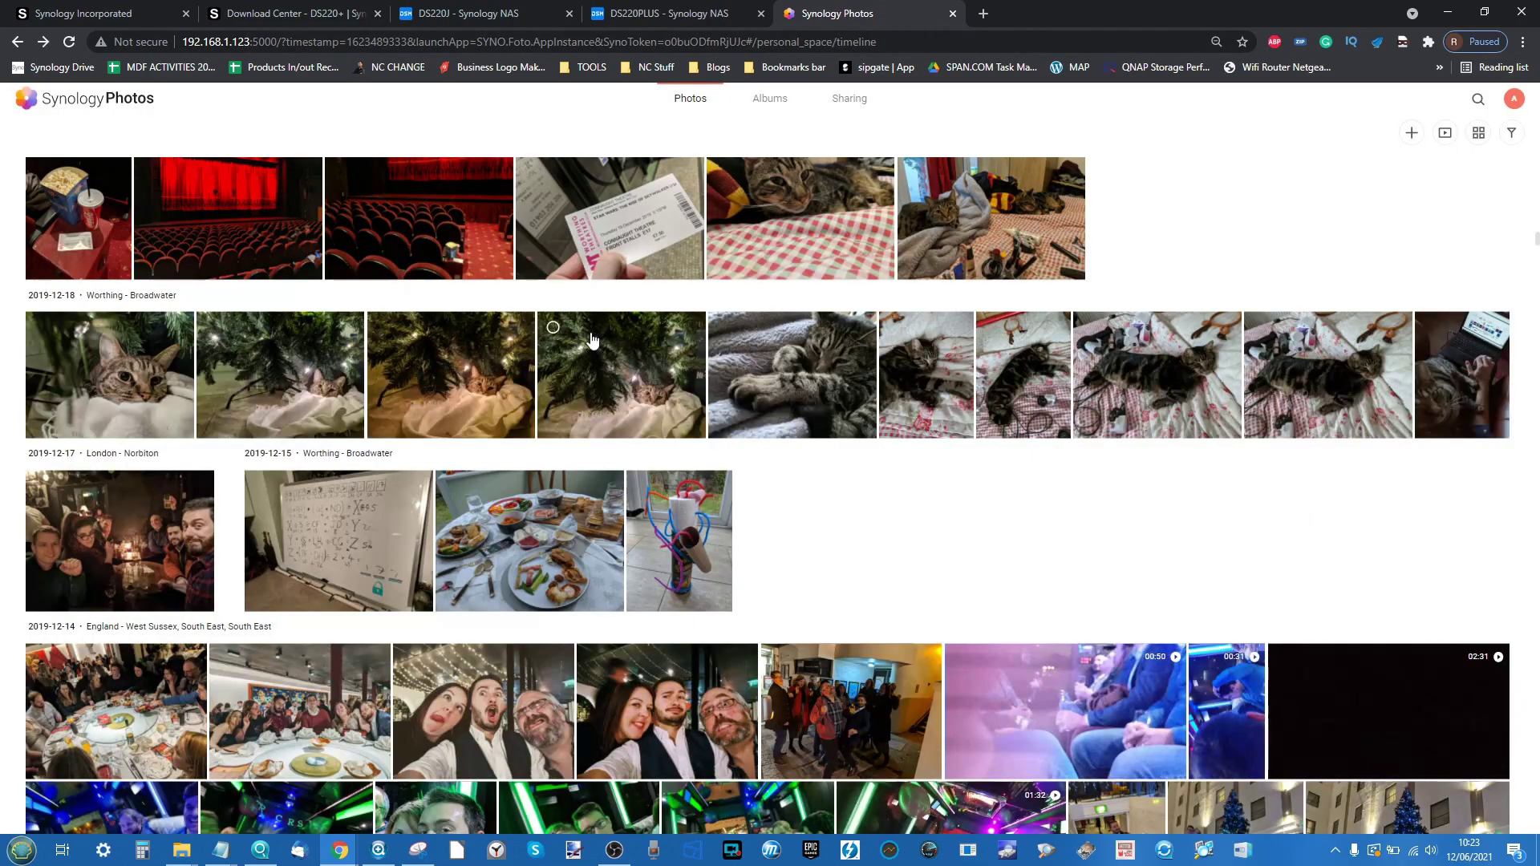
# Browse the Places album in Synology Photos, then go back to the photo timeline
pyautogui.scroll(-10, 592, 341)
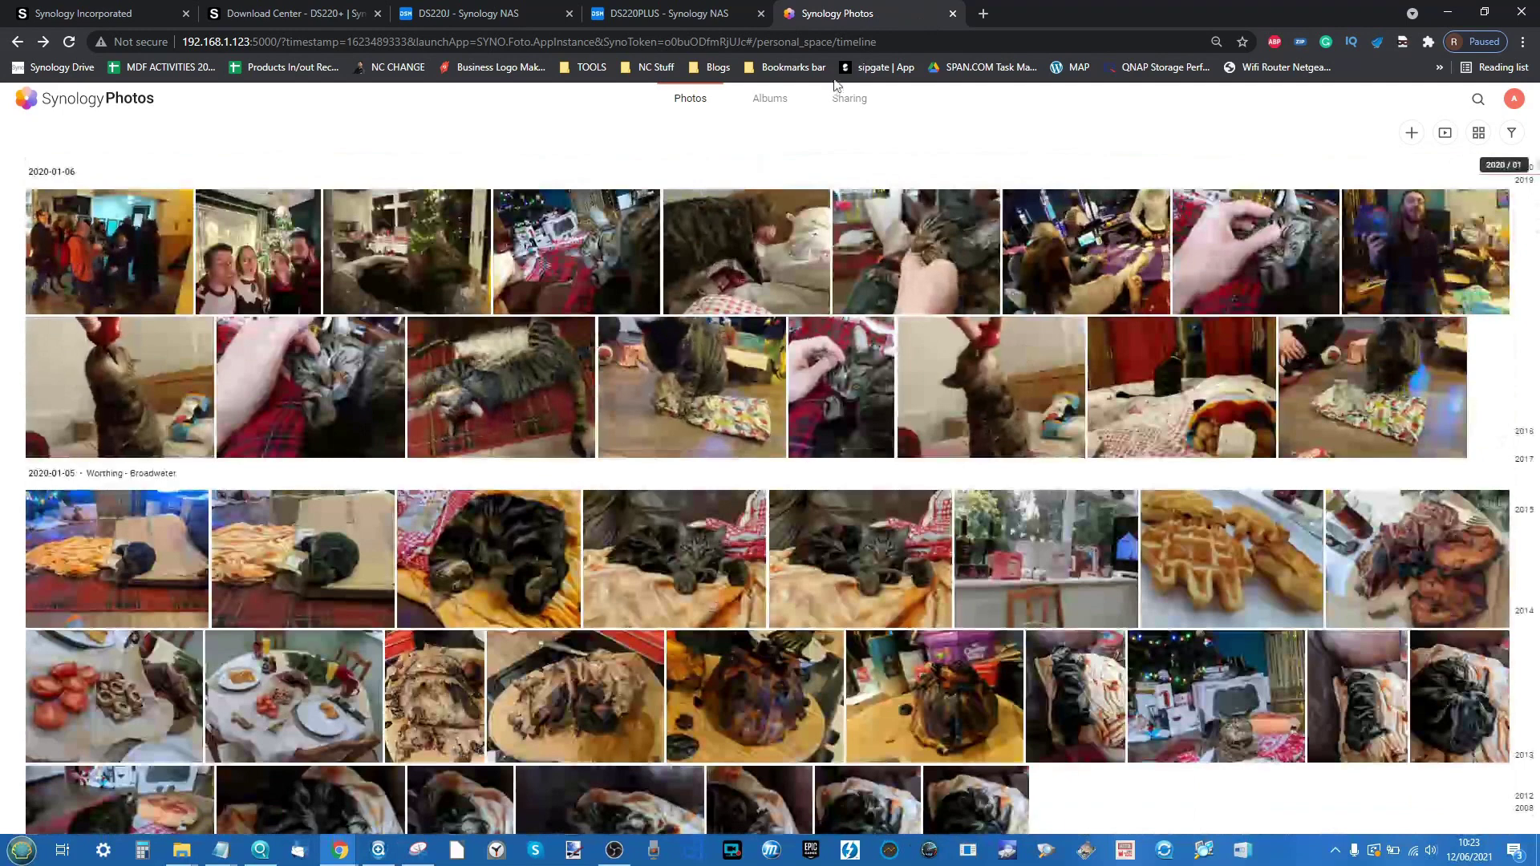
pyautogui.click(768, 98)
pyautogui.click(98, 204)
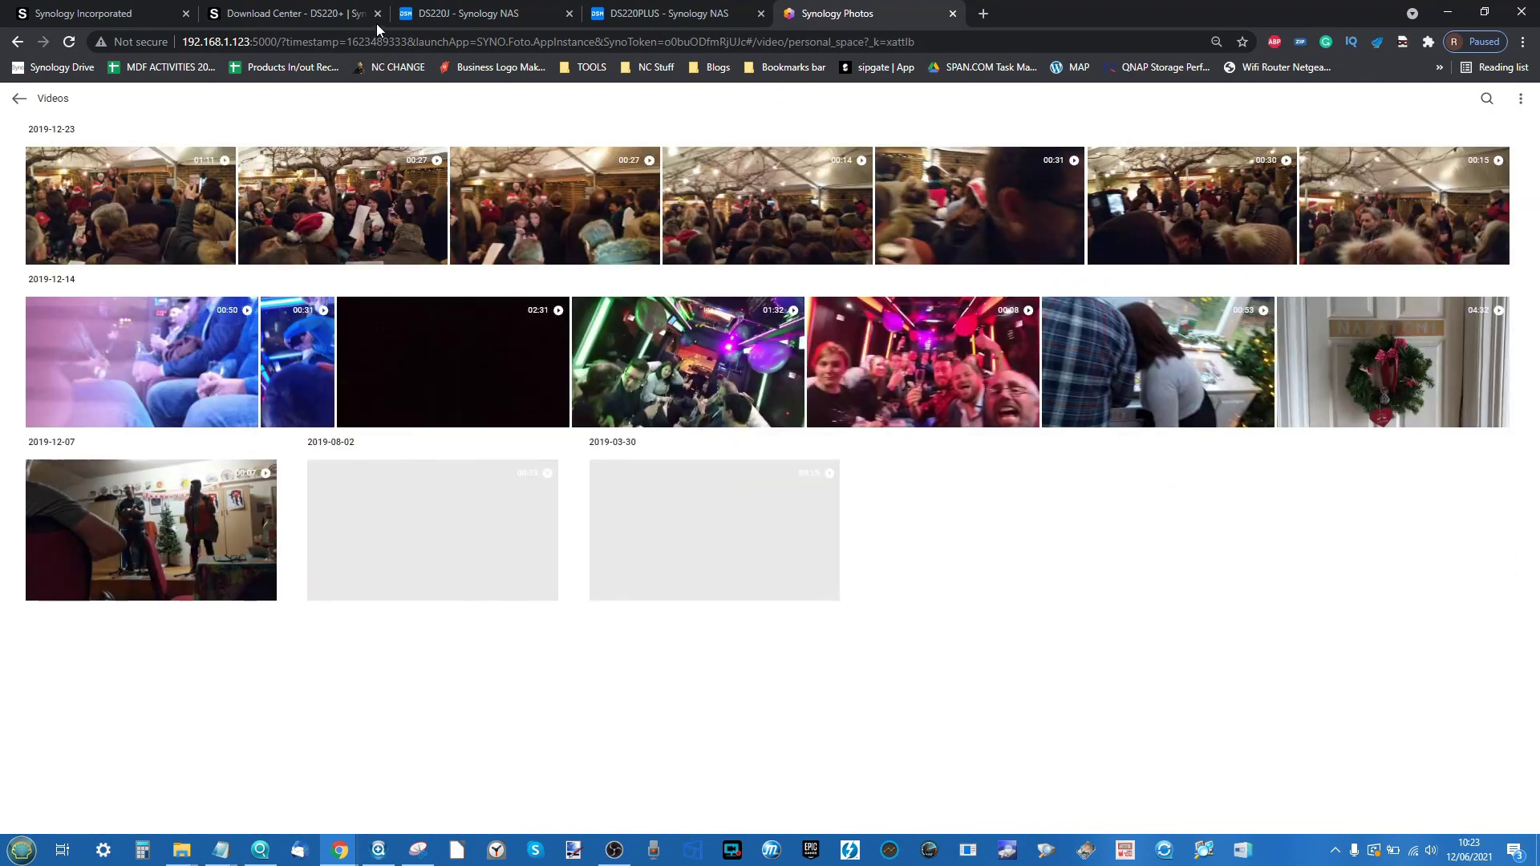
pyautogui.click(16, 41)
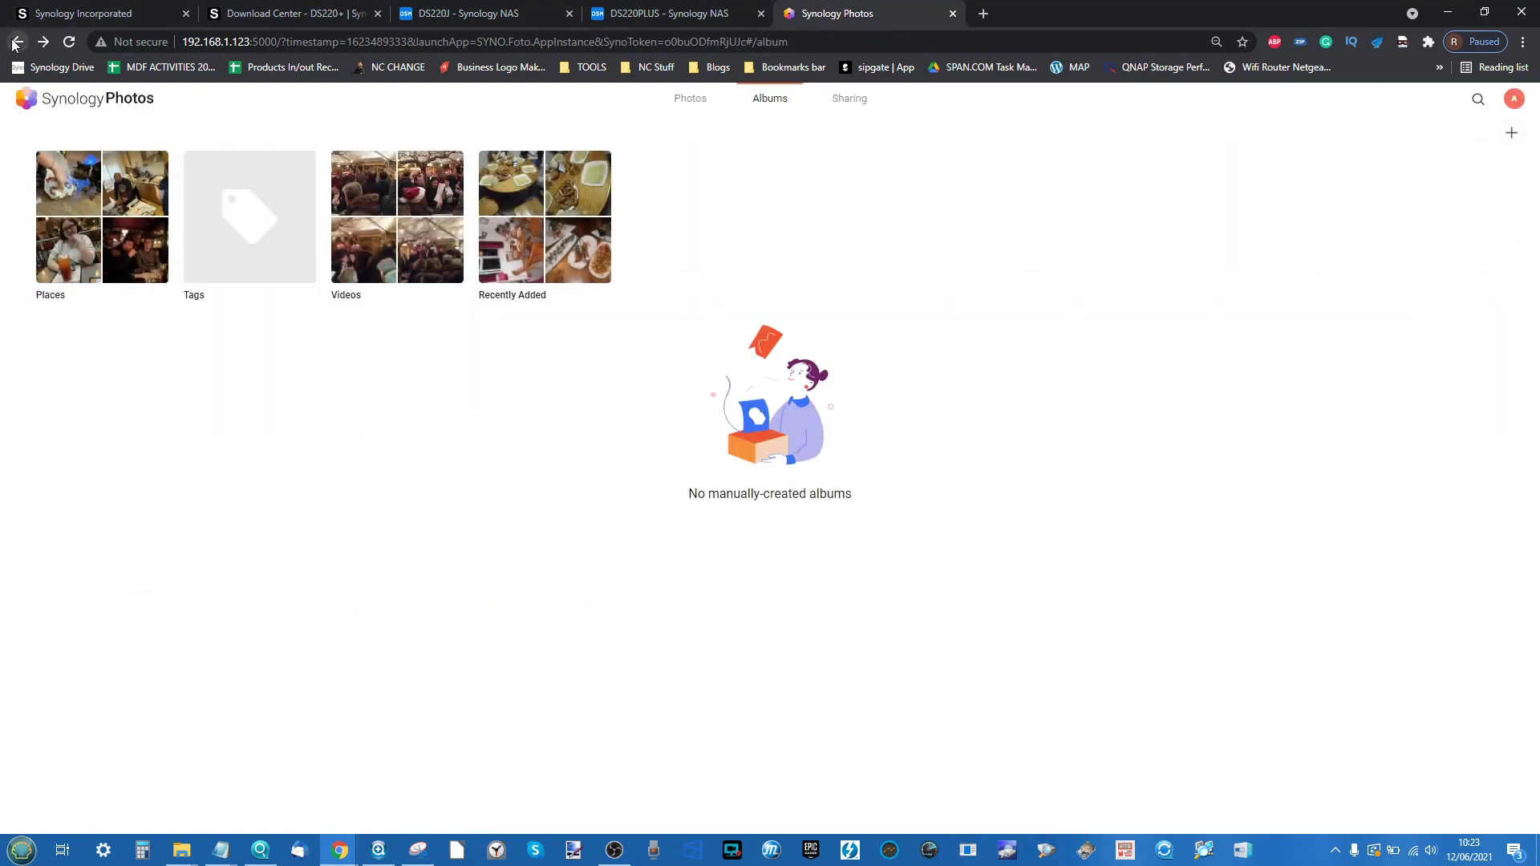
pyautogui.click(691, 100)
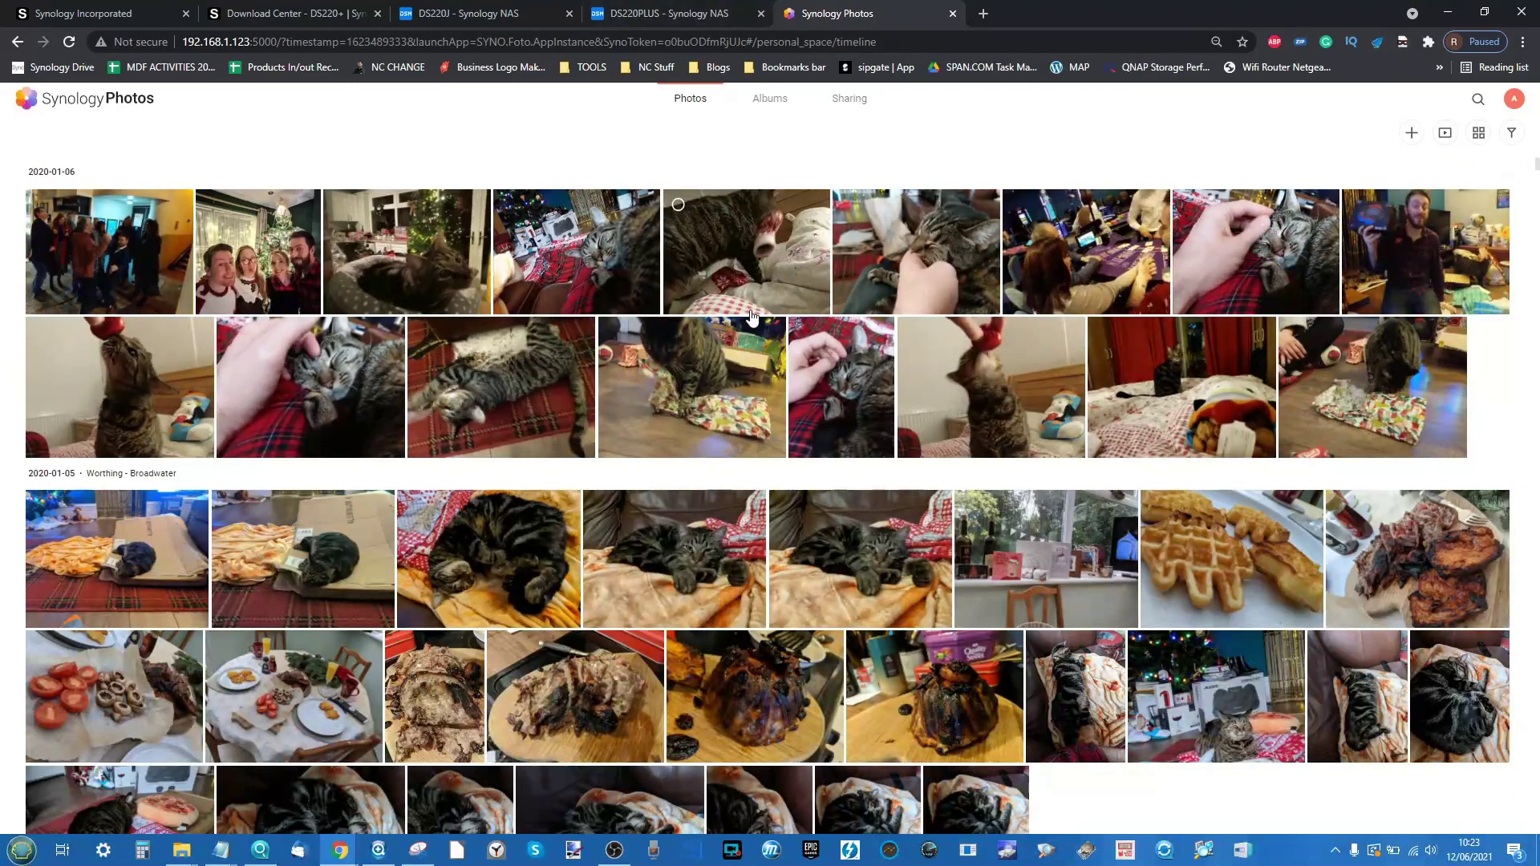
# Scroll down to the roast dinner photo, check its details, then close the info panel
pyautogui.scroll(-10, 753, 317)
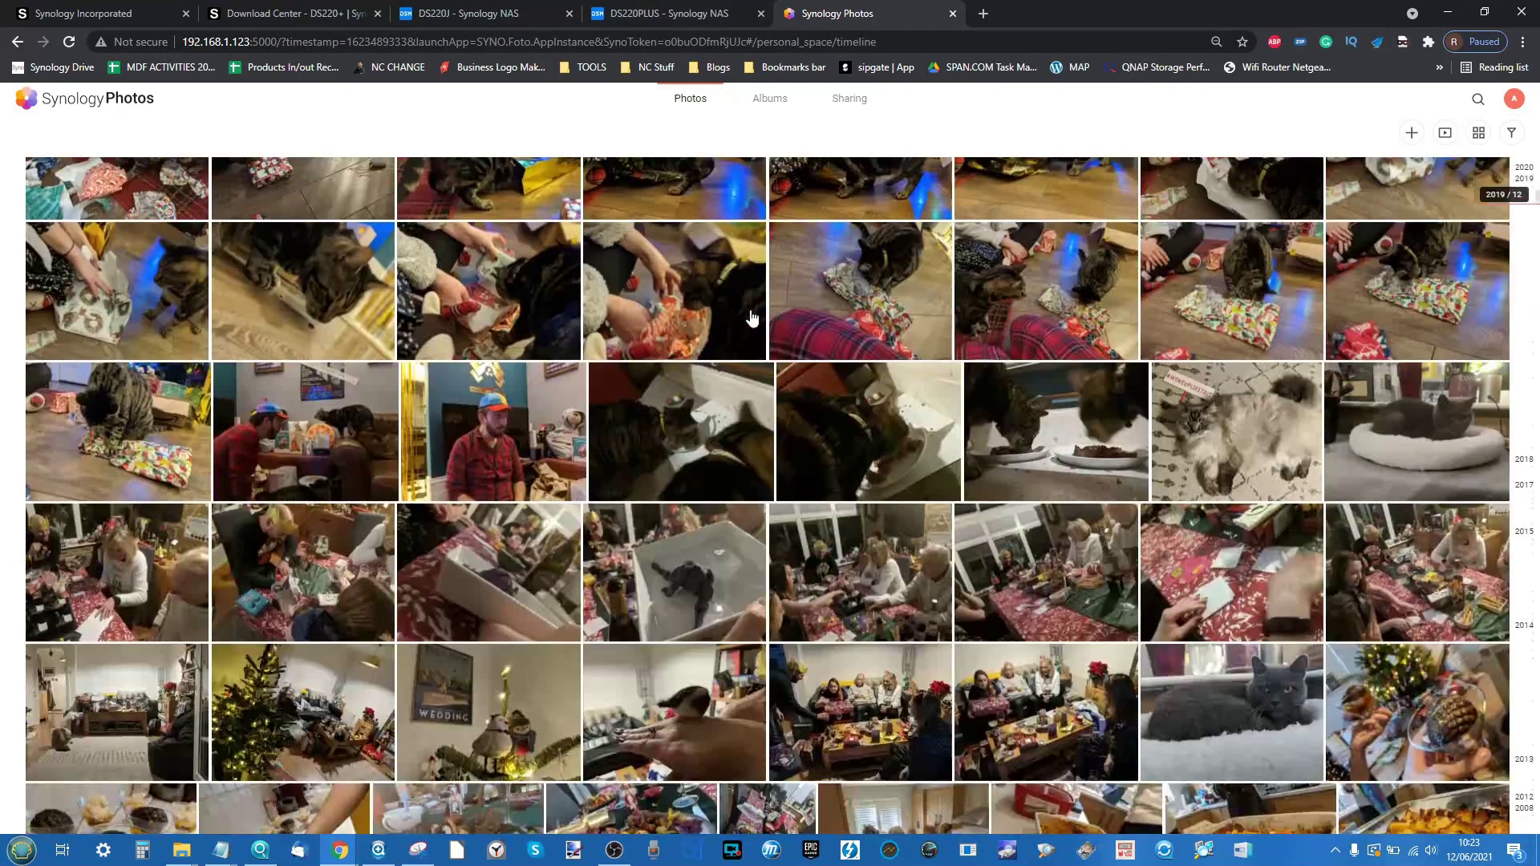
pyautogui.scroll(-2, 750, 313)
pyautogui.scroll(-10, 752, 317)
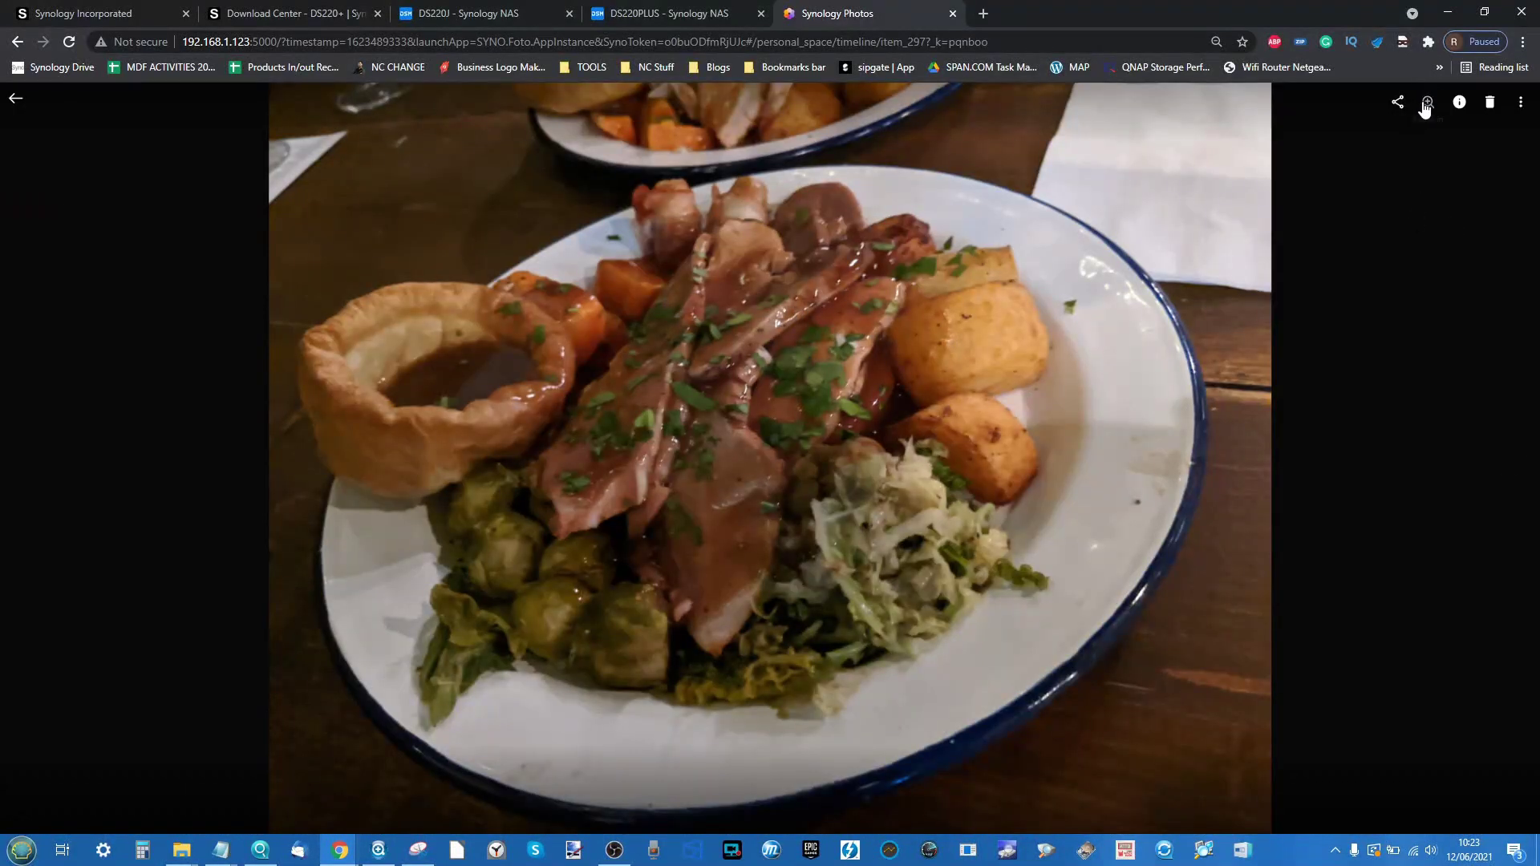
pyautogui.click(1457, 103)
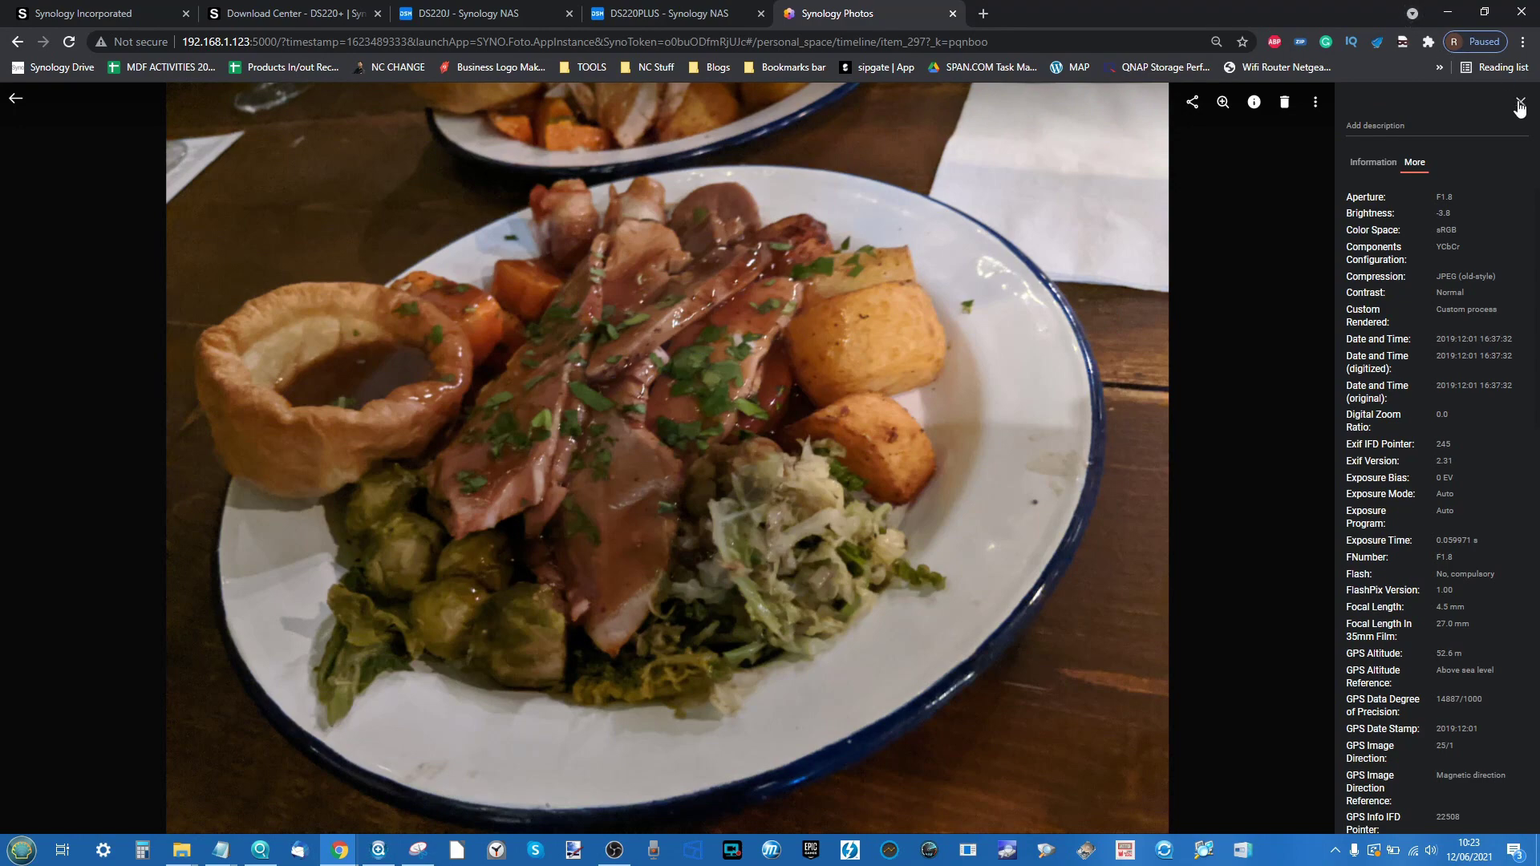
pyautogui.click(1520, 104)
pyautogui.click(952, 13)
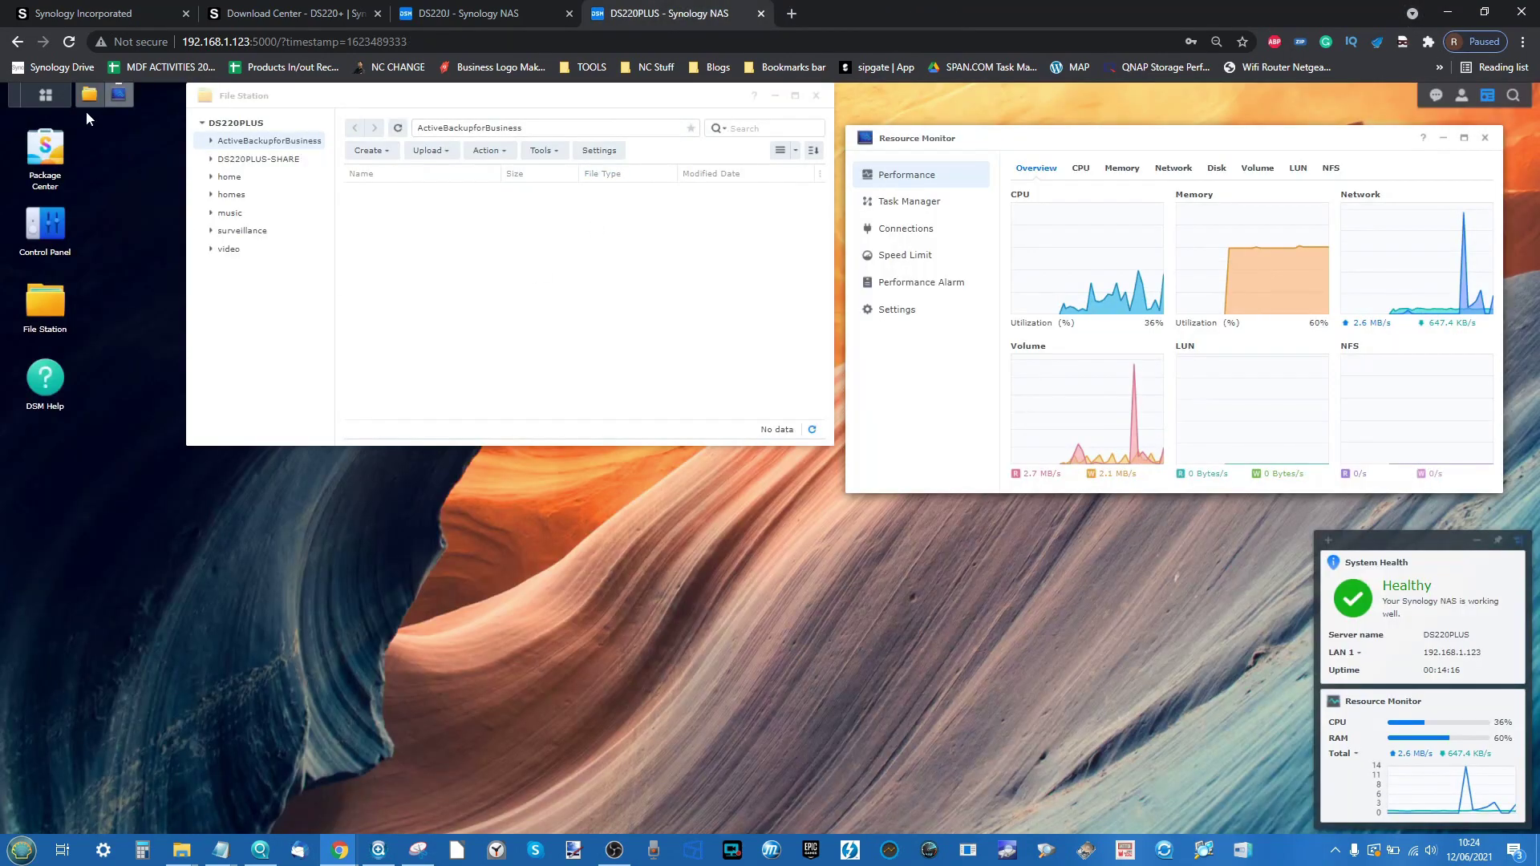
pyautogui.click(36, 95)
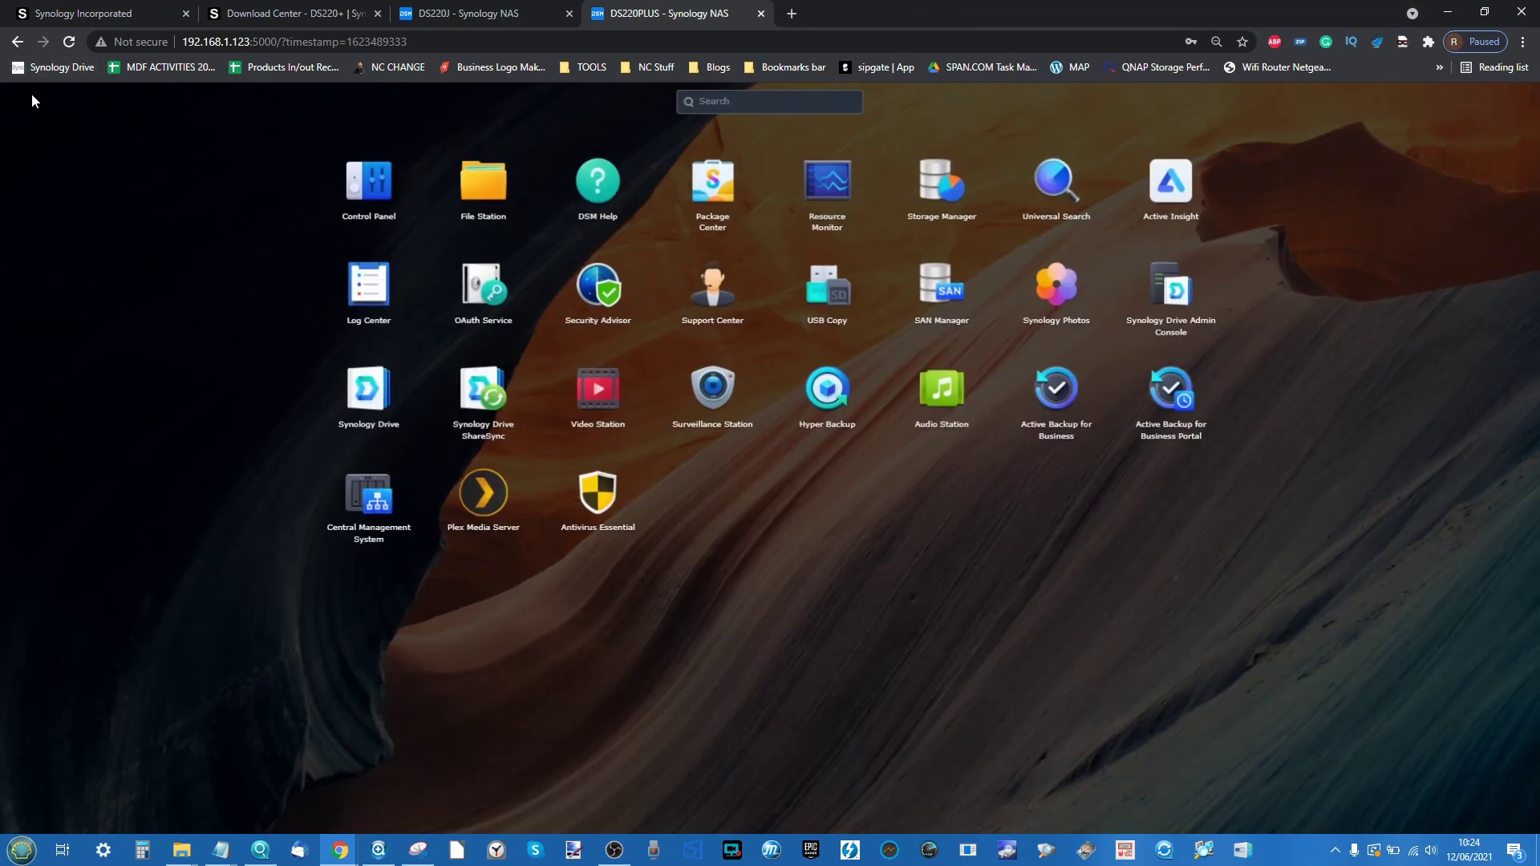
pyautogui.click(905, 409)
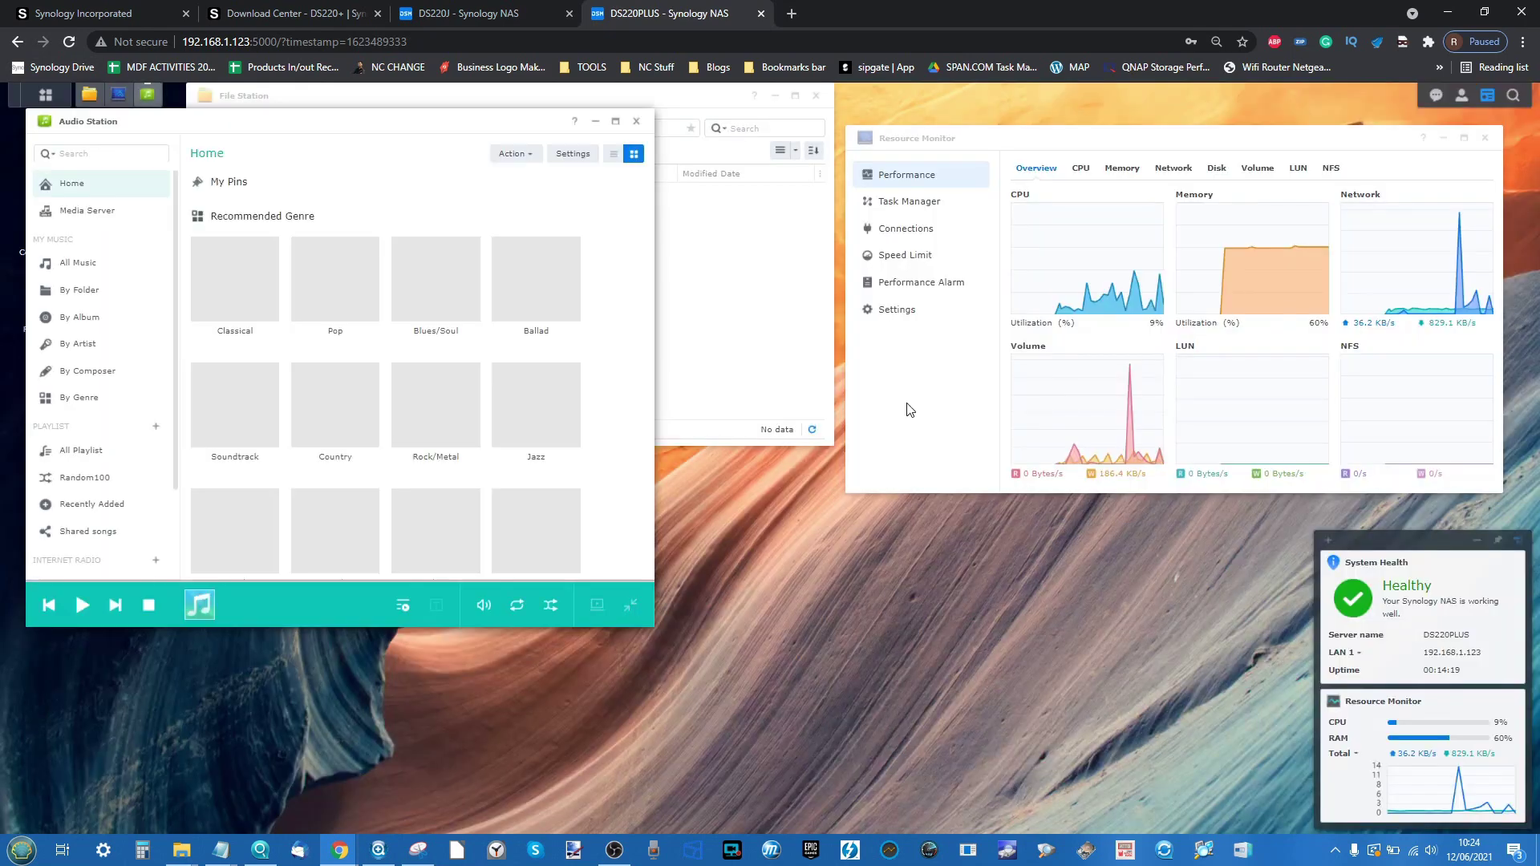
pyautogui.moveTo(458, 119); pyautogui.dragTo(842, 237)
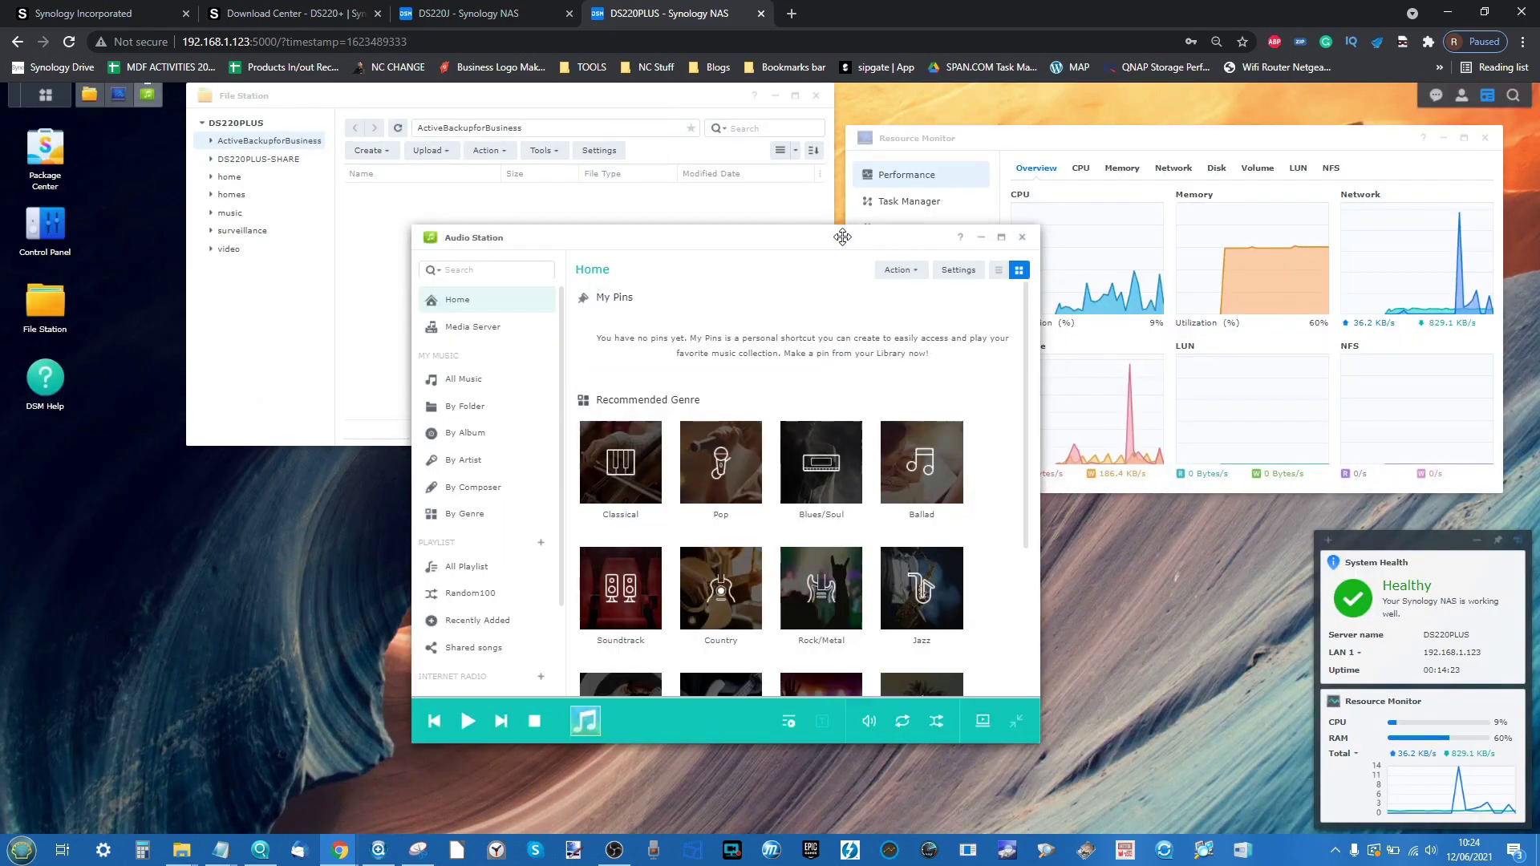
pyautogui.click(497, 386)
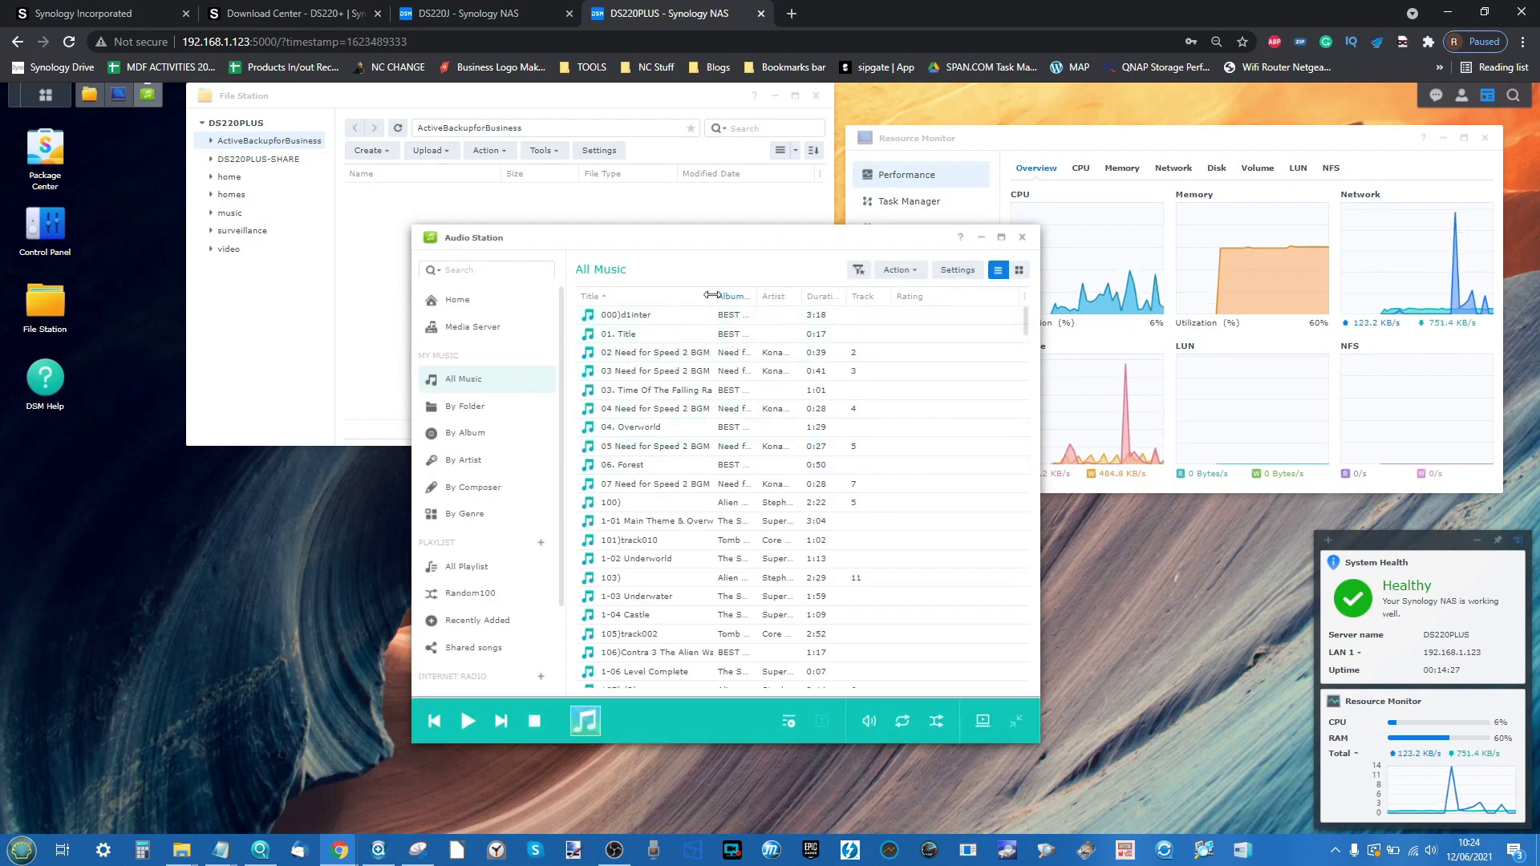
pyautogui.moveTo(711, 295); pyautogui.dragTo(864, 327)
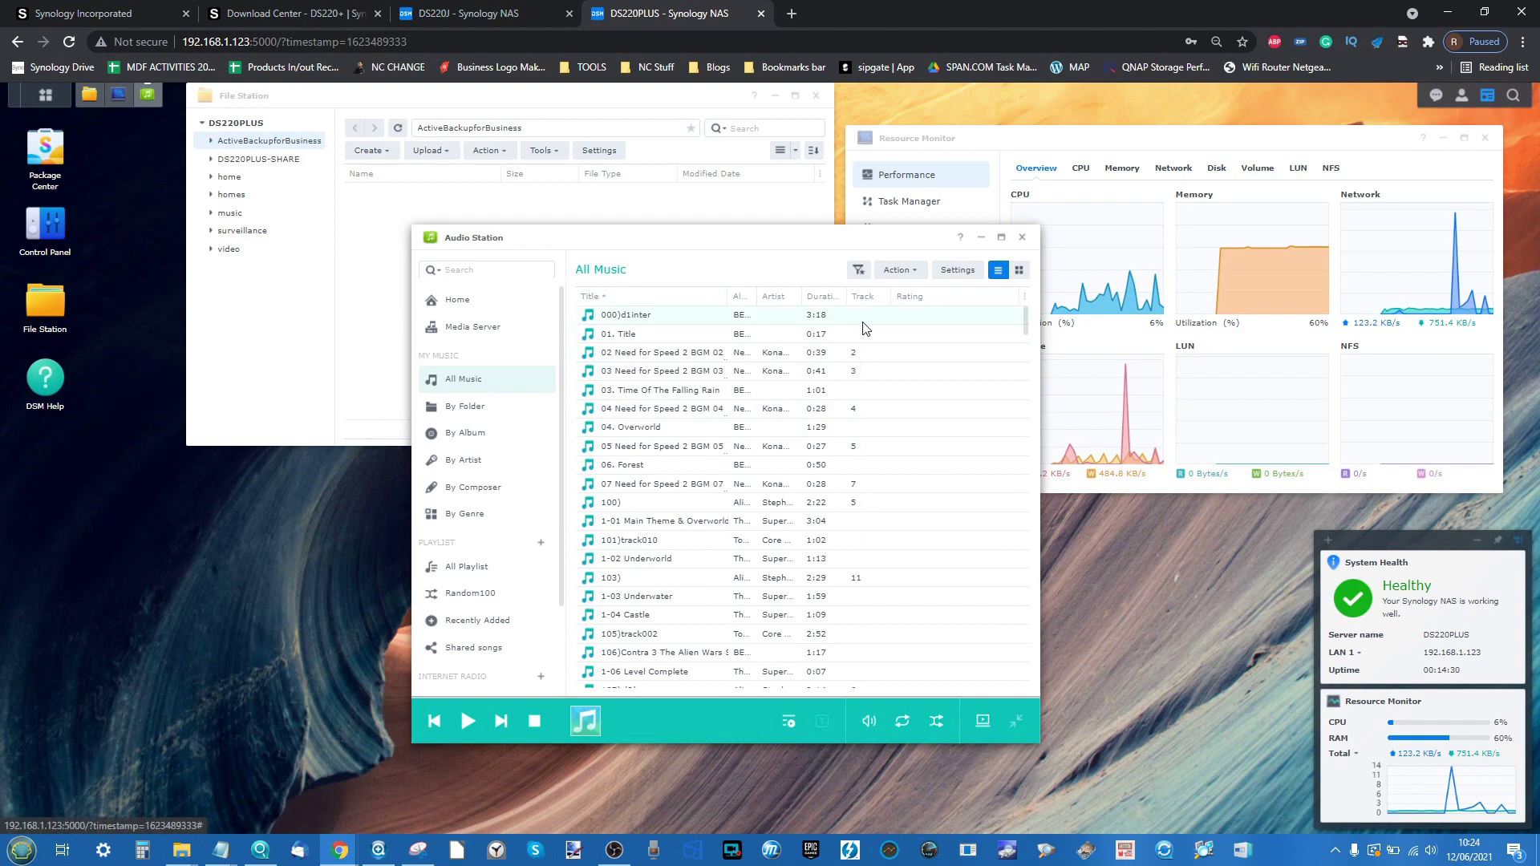
pyautogui.scroll(-15, 654, 441)
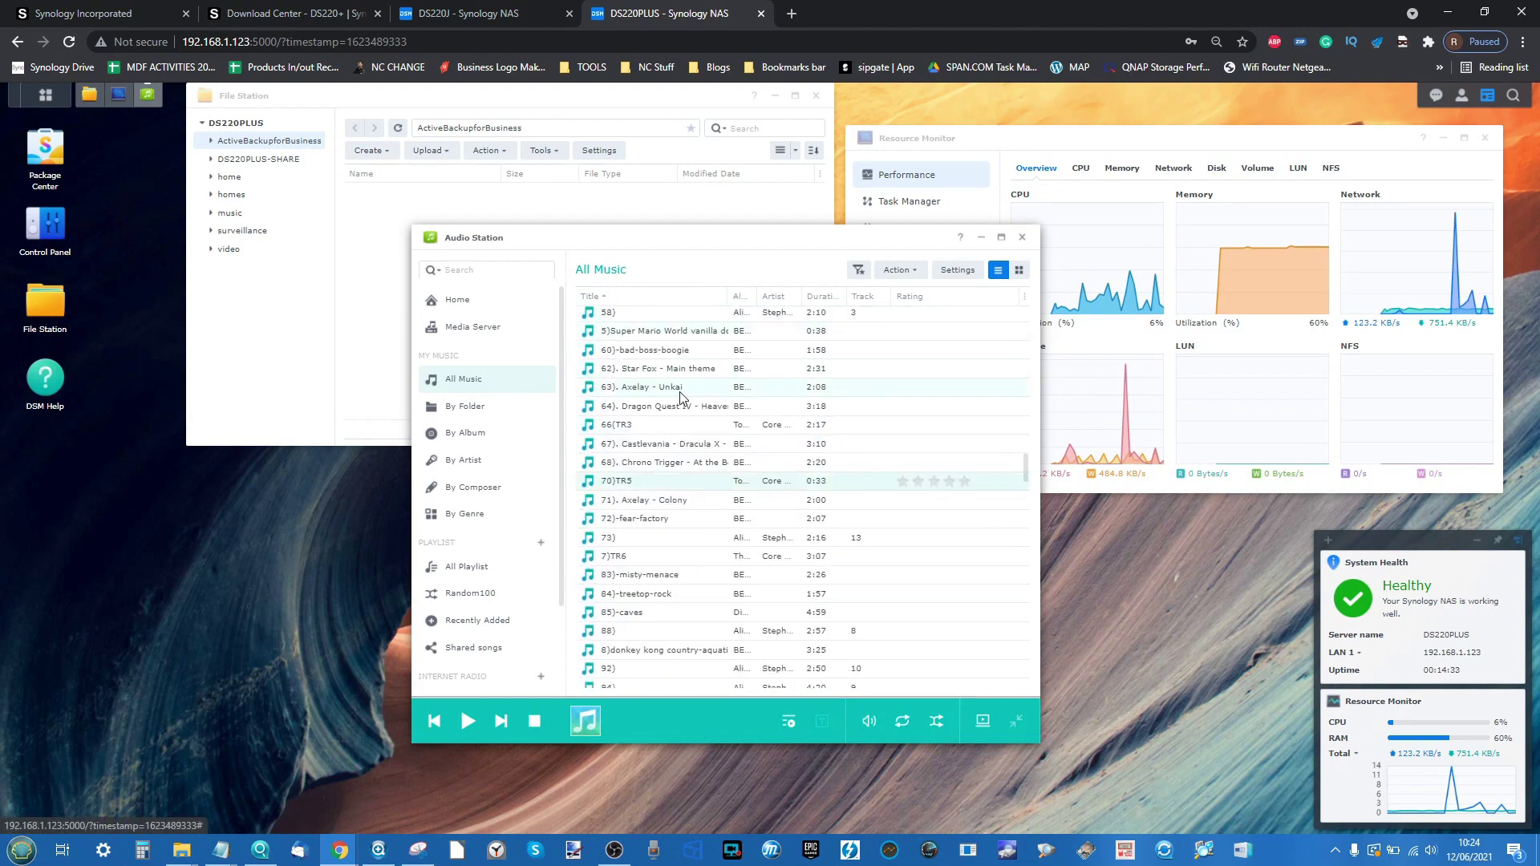
pyautogui.scroll(3, 680, 396)
pyautogui.doubleClick(669, 388)
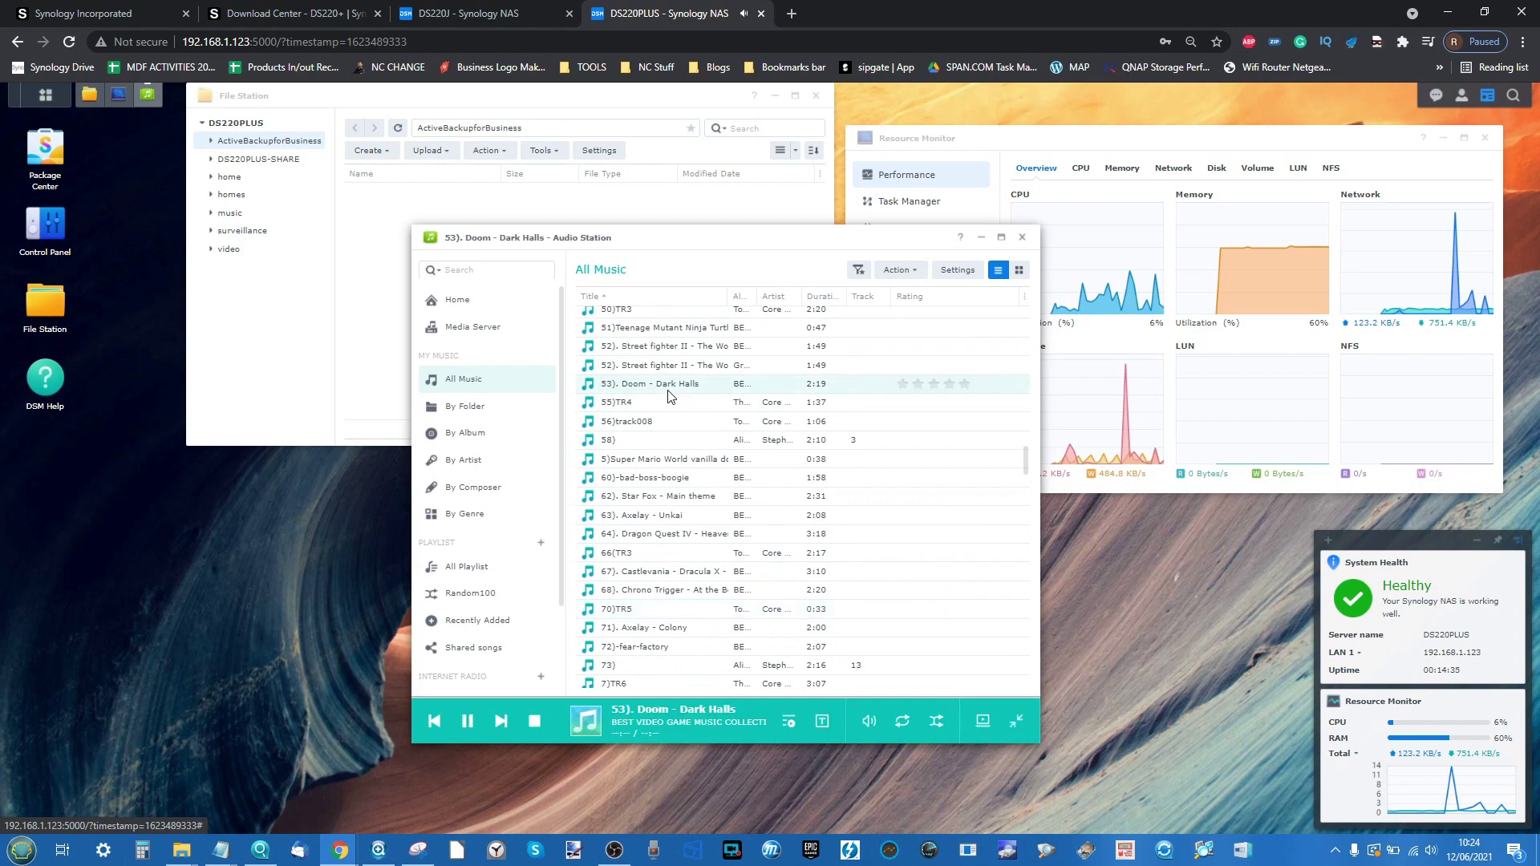
pyautogui.click(472, 724)
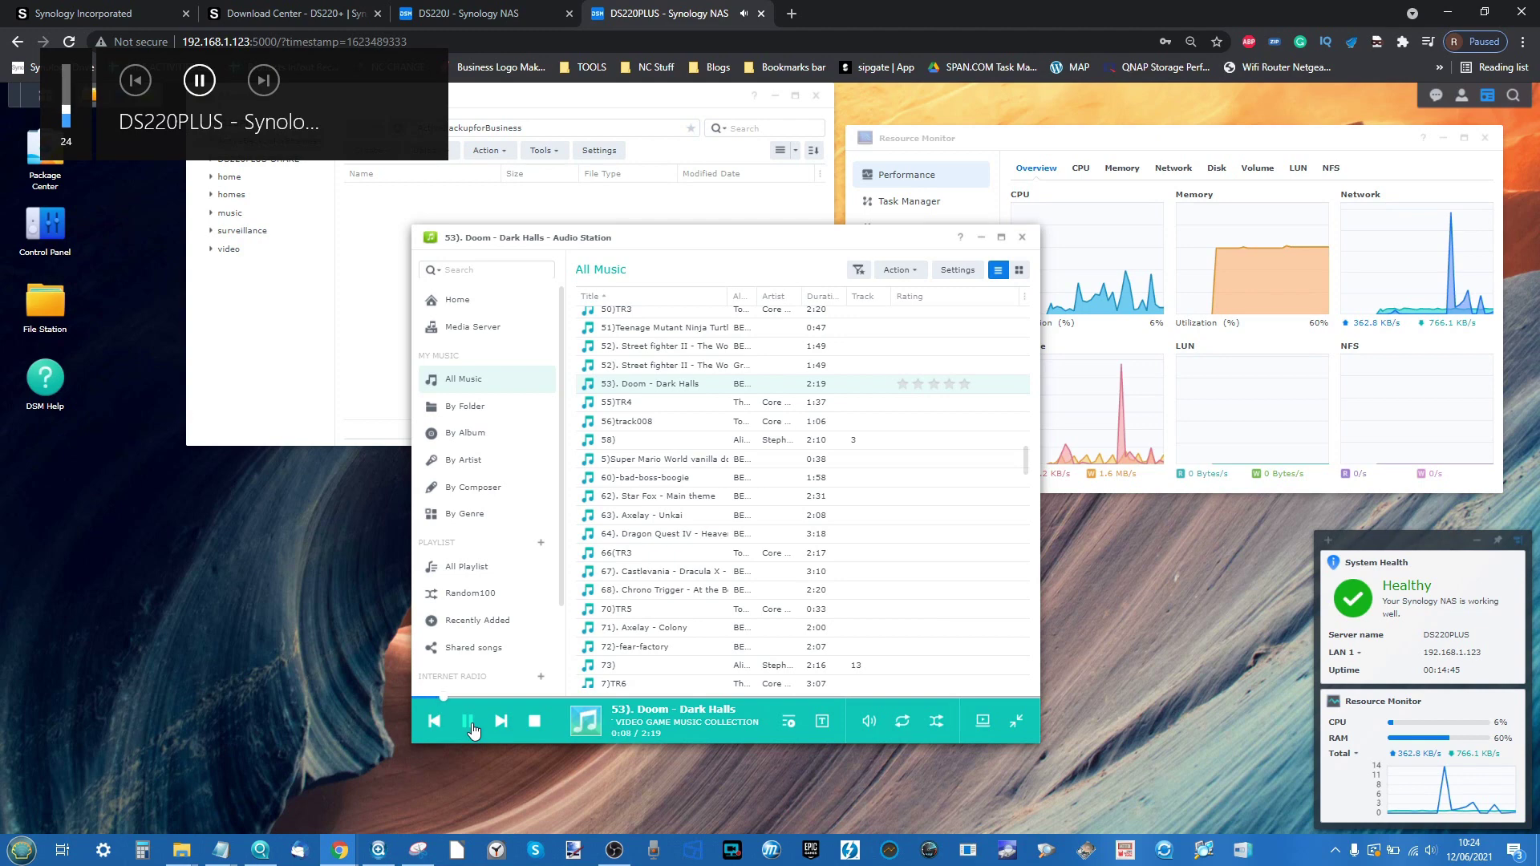
pyautogui.click(688, 697)
pyautogui.click(913, 696)
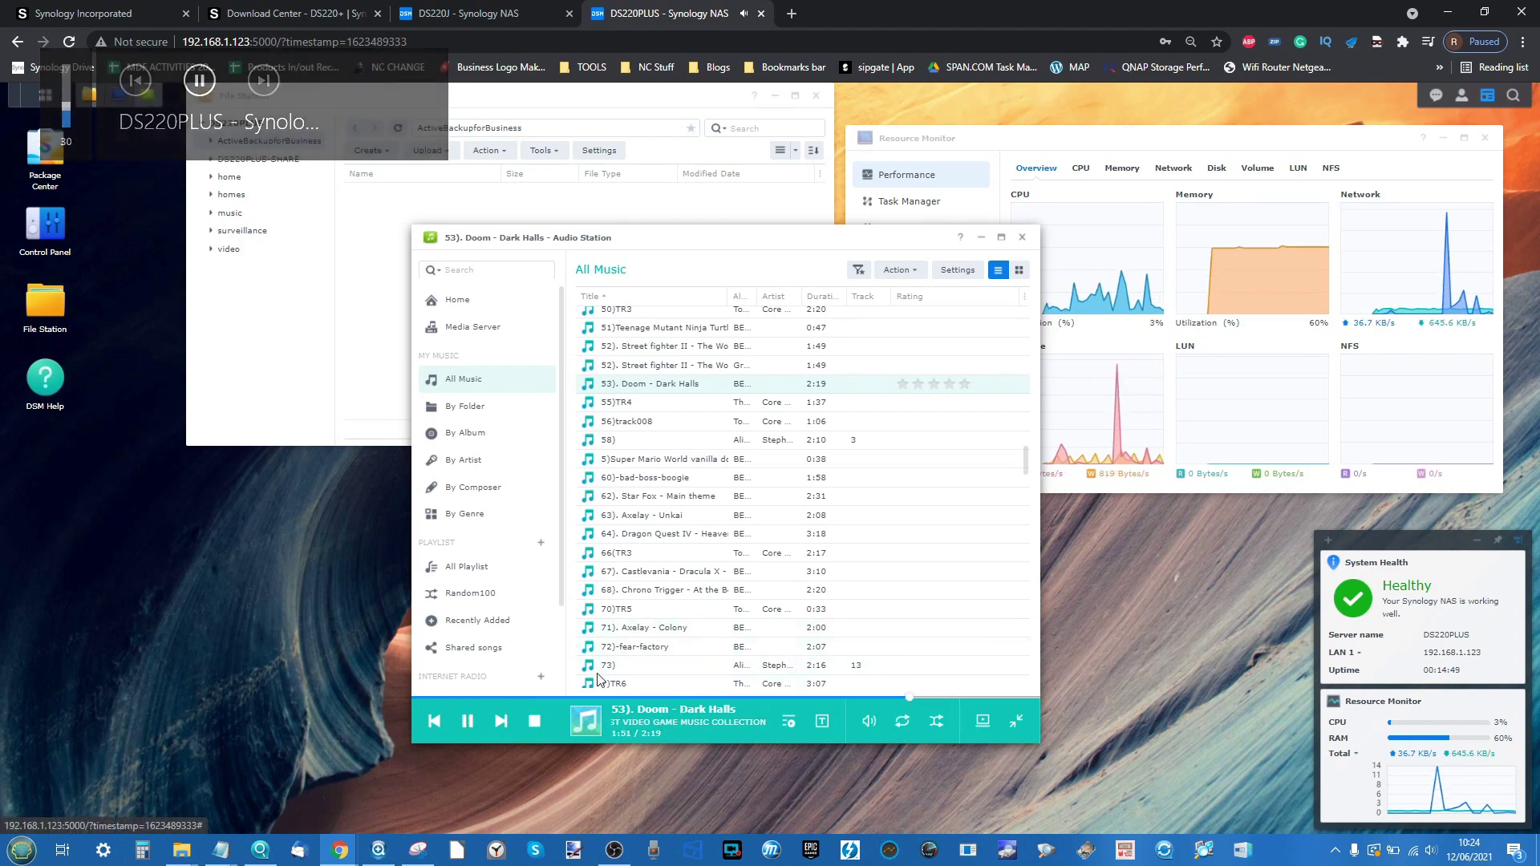
pyautogui.click(558, 697)
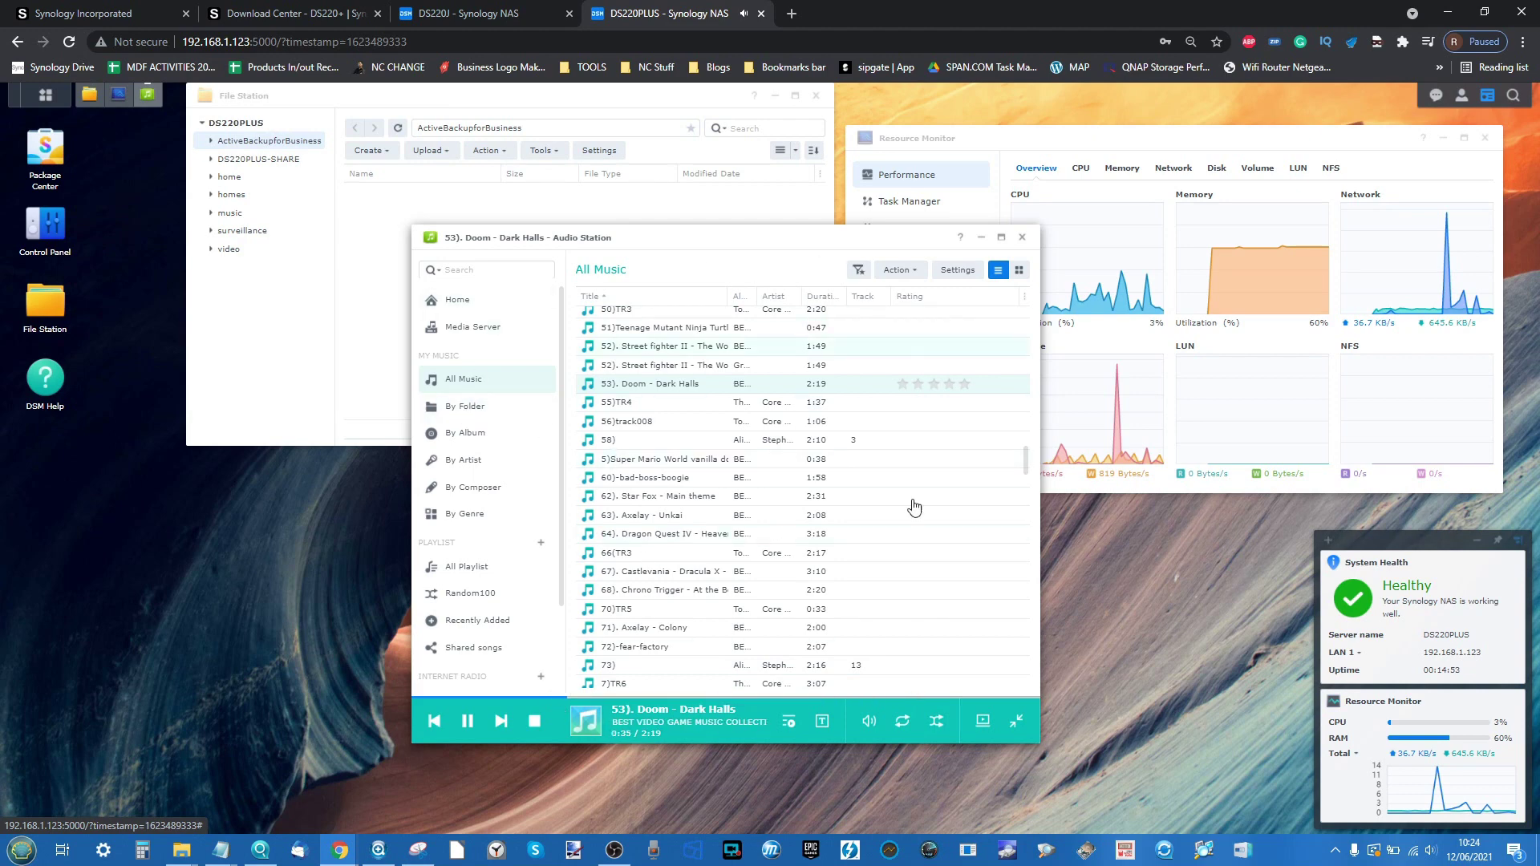
pyautogui.click(1022, 238)
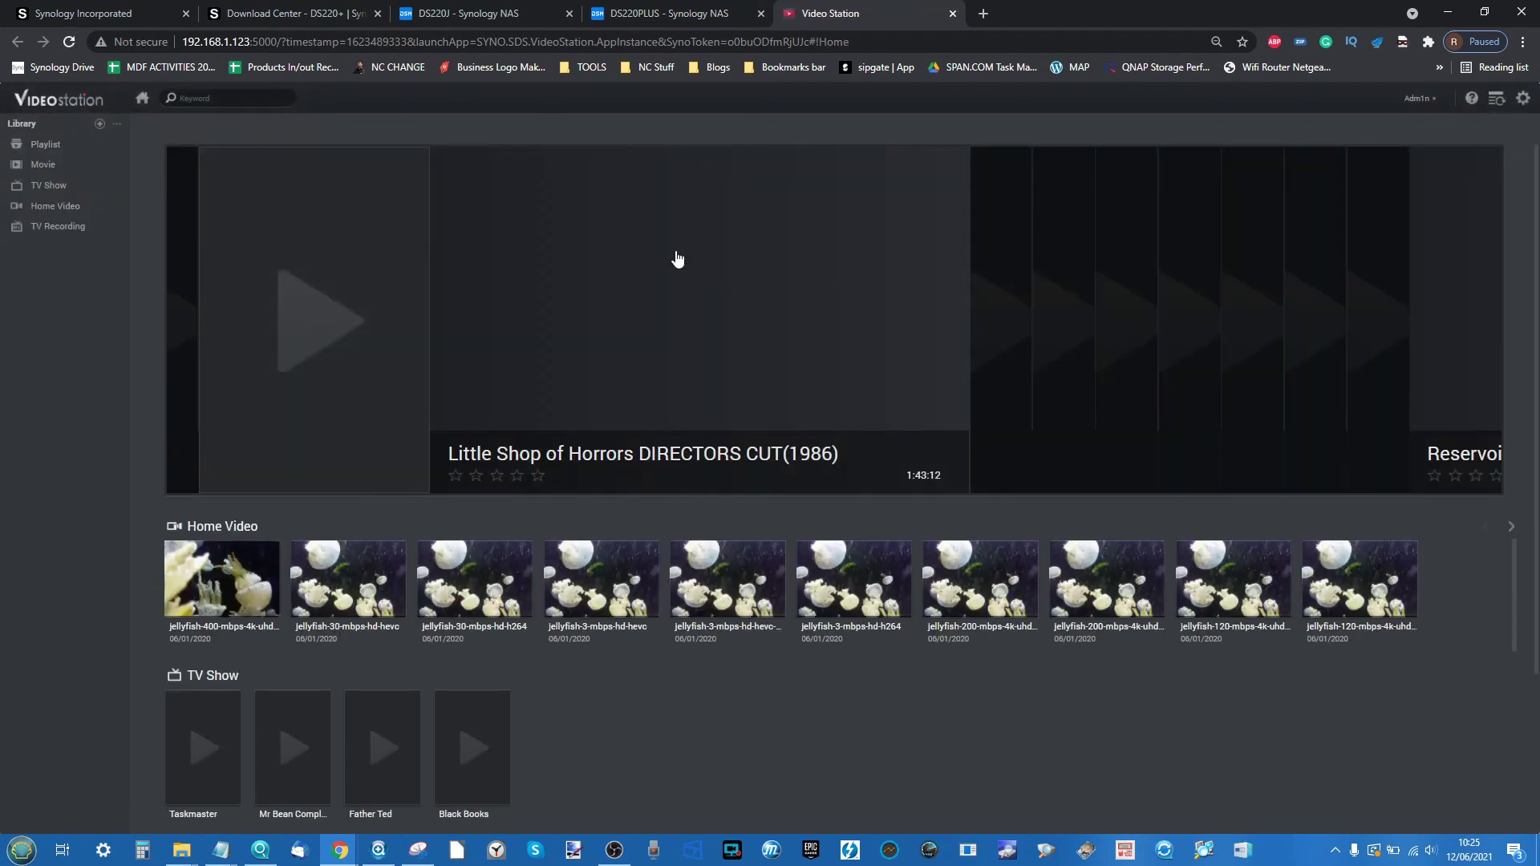
# Look through the Movie library and the Taskmaster and Mr Bean Complete Collection episodes, then open The Matrix details page
pyautogui.click(65, 173)
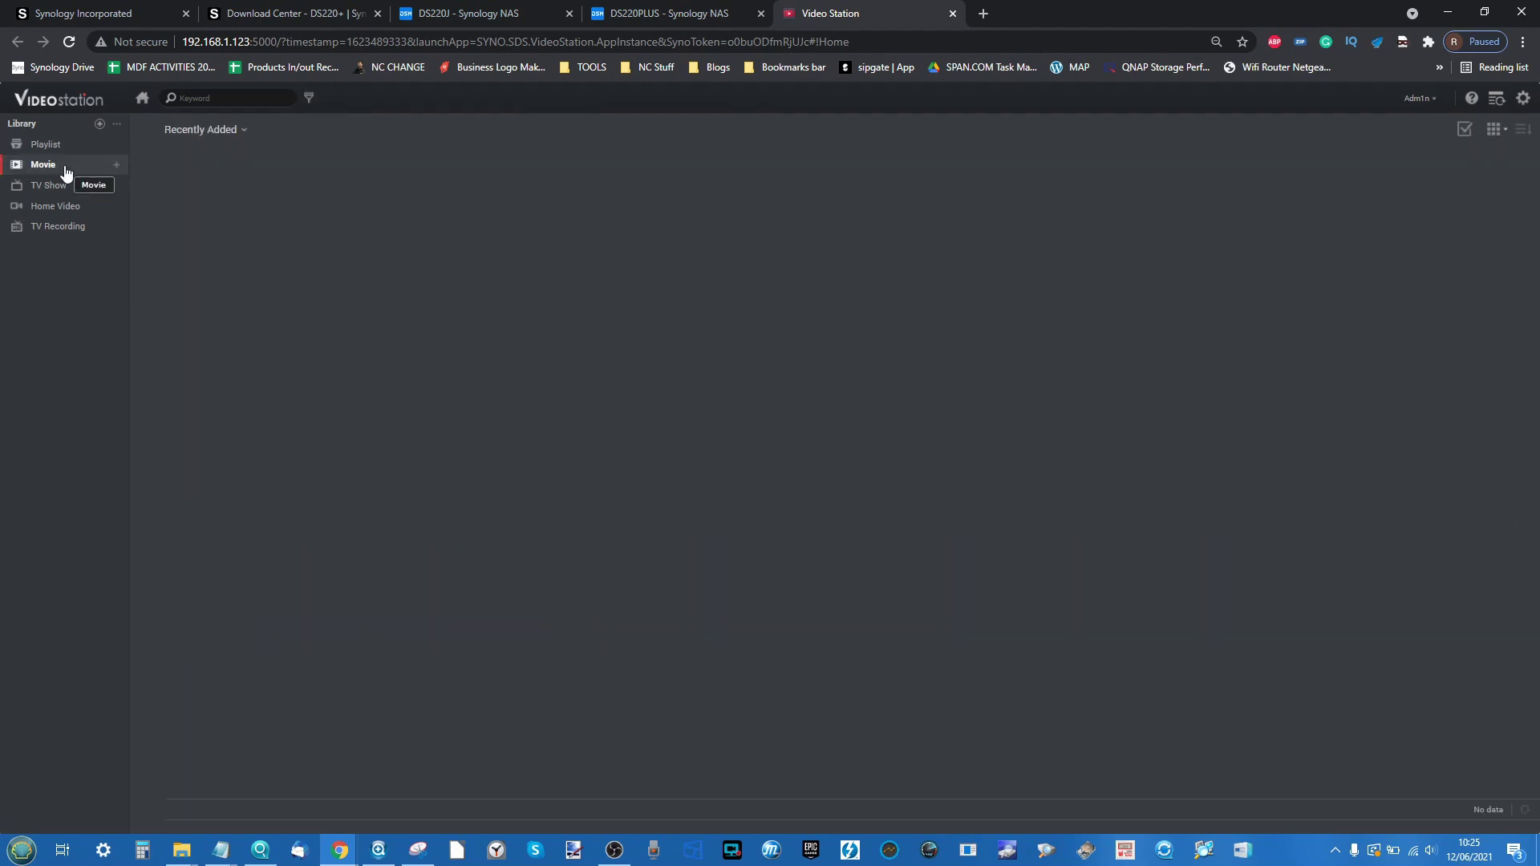
pyautogui.click(58, 193)
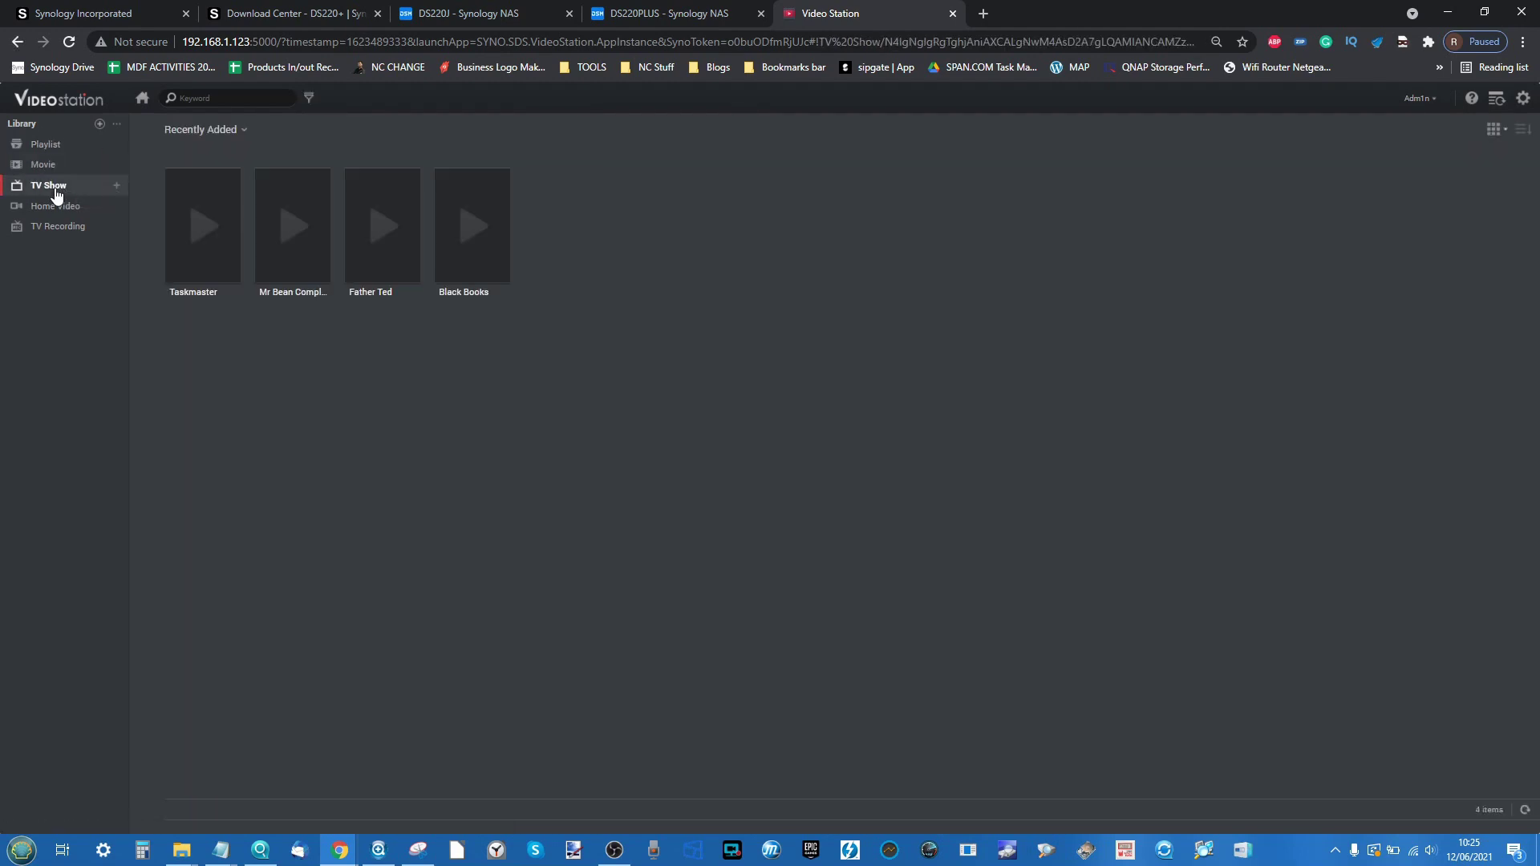
pyautogui.click(219, 193)
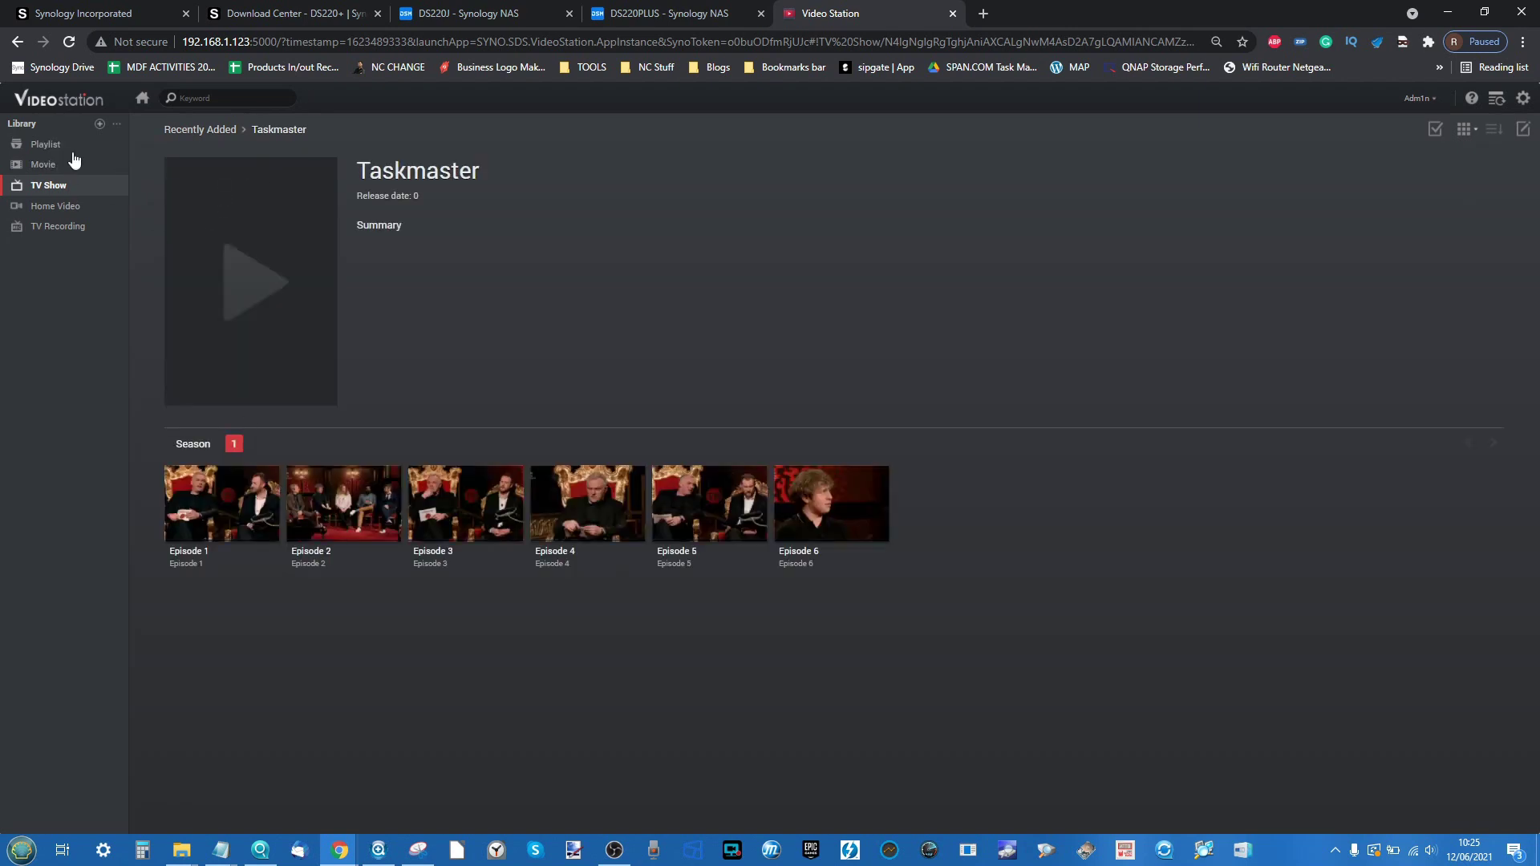
pyautogui.click(44, 186)
pyautogui.click(324, 196)
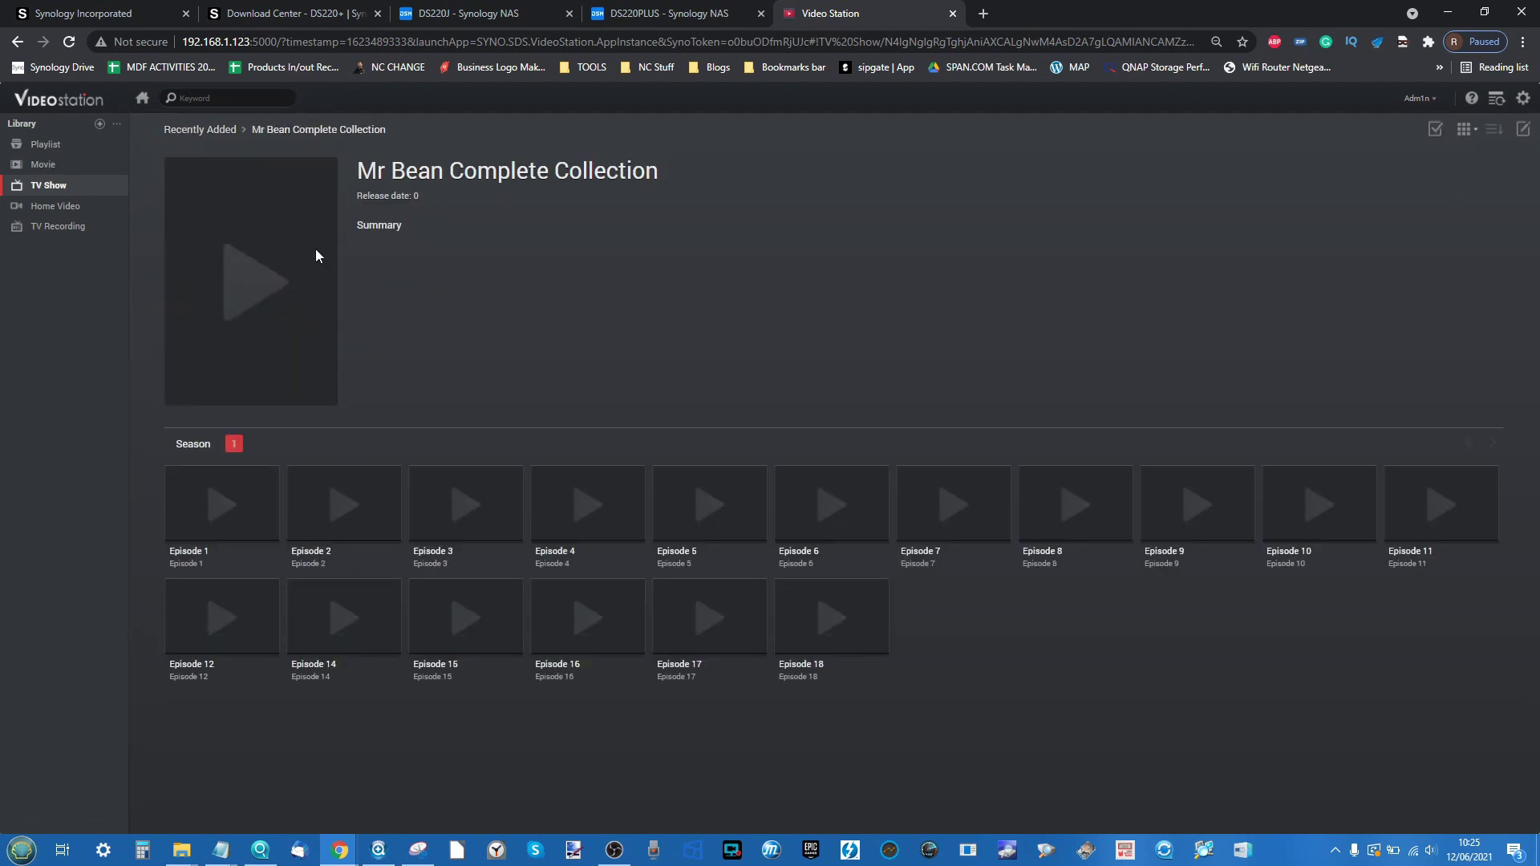
pyautogui.click(47, 166)
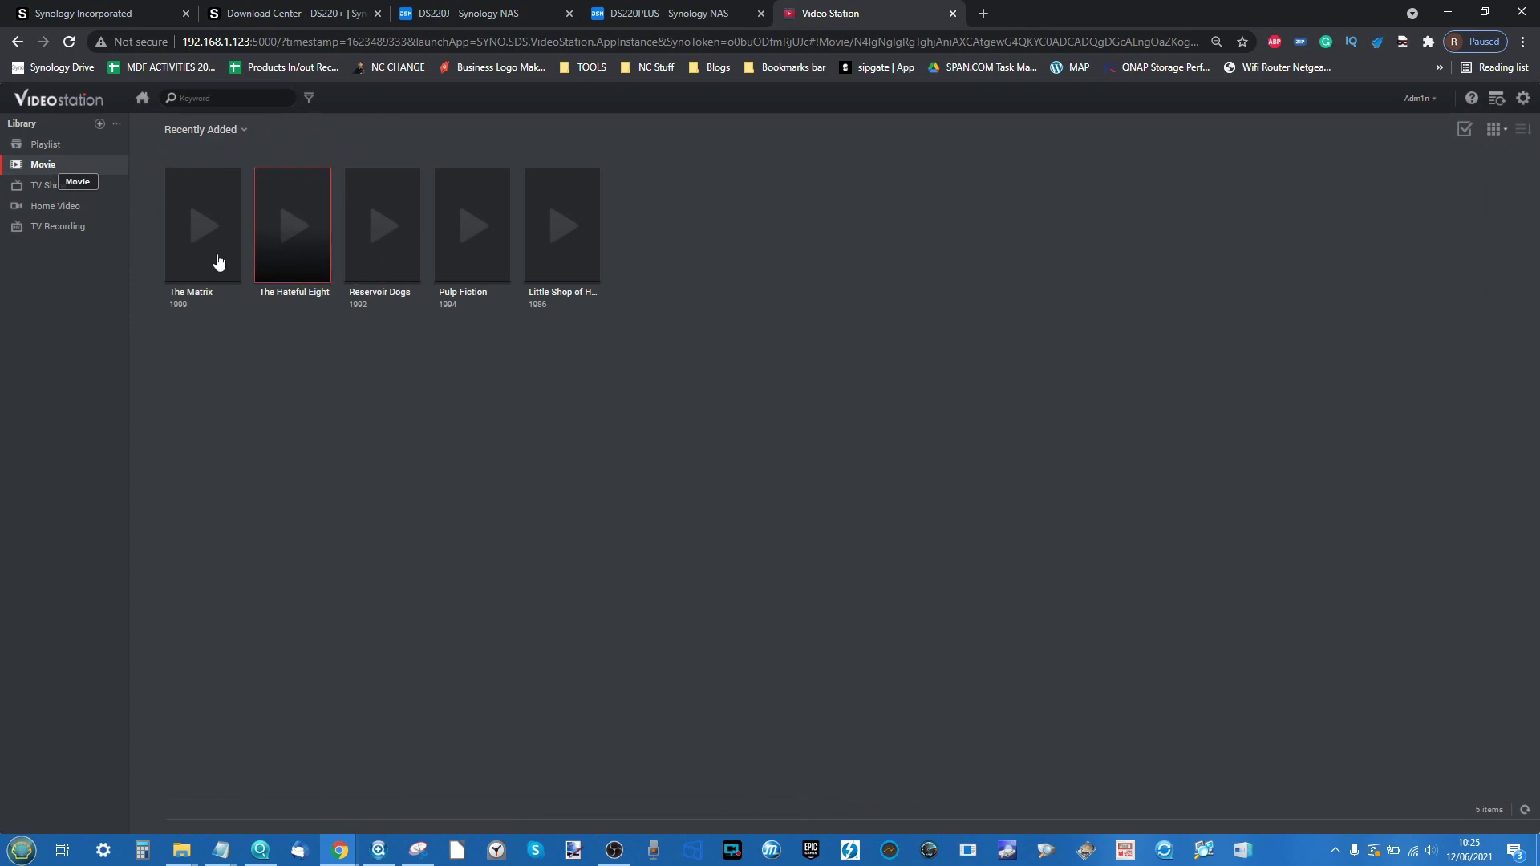
pyautogui.click(234, 193)
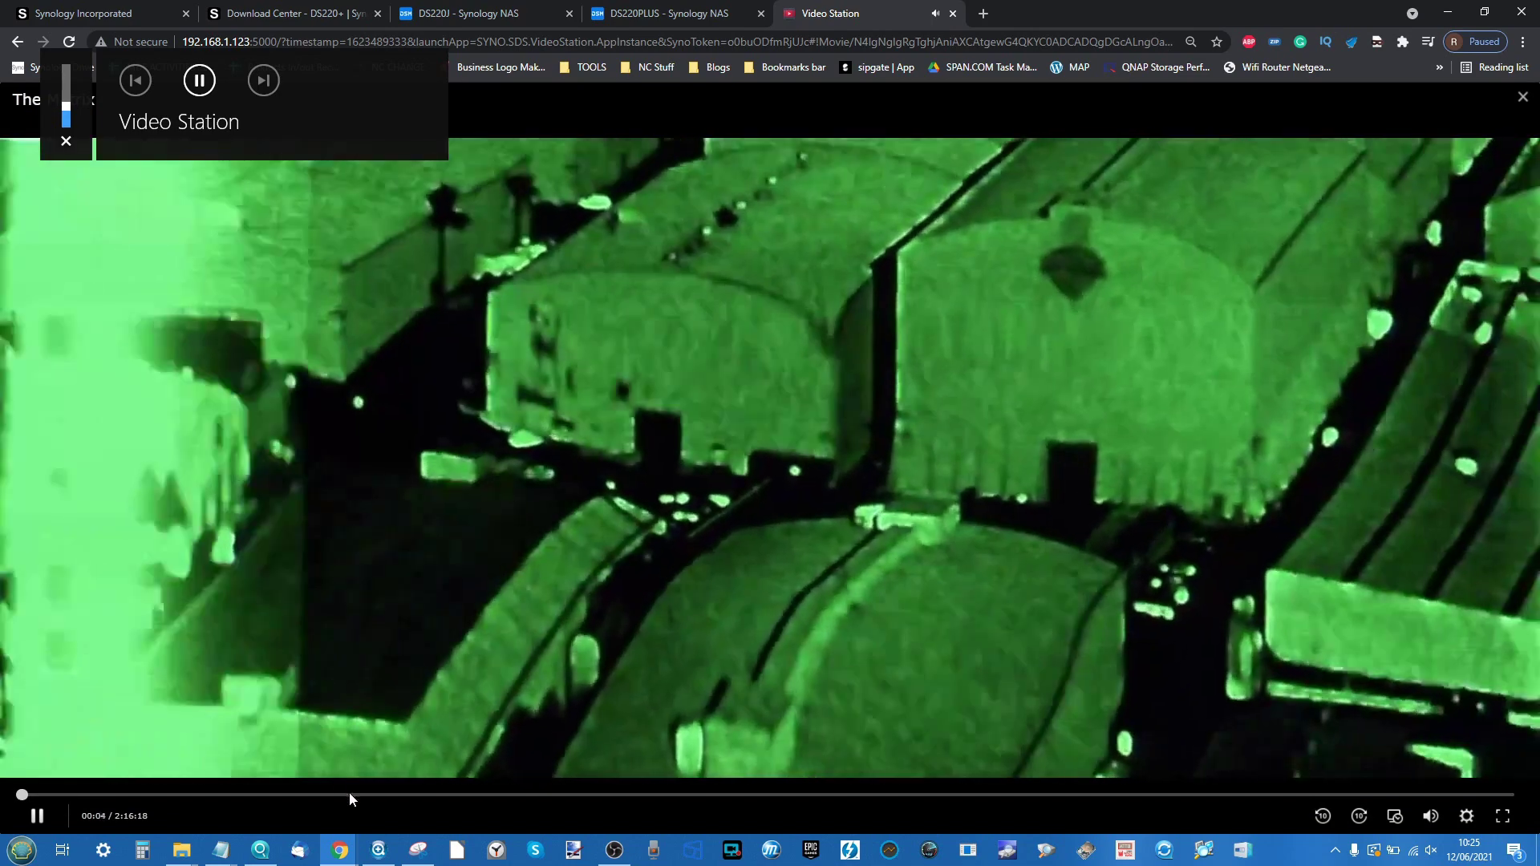
# Skip around The Matrix's timeline, ending at about 1:00:22
pyautogui.click(349, 794)
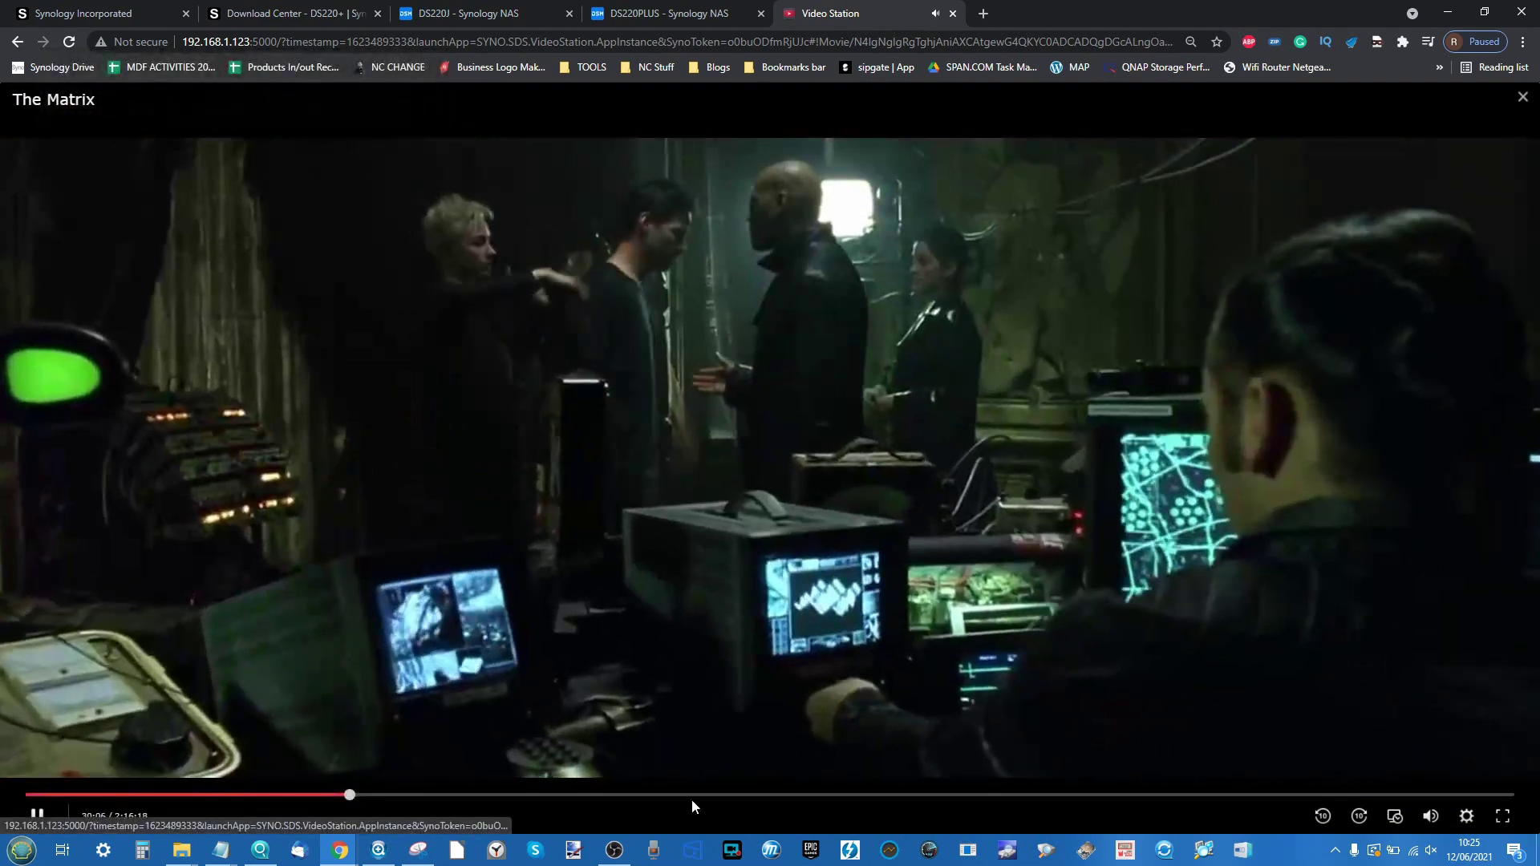
pyautogui.click(692, 796)
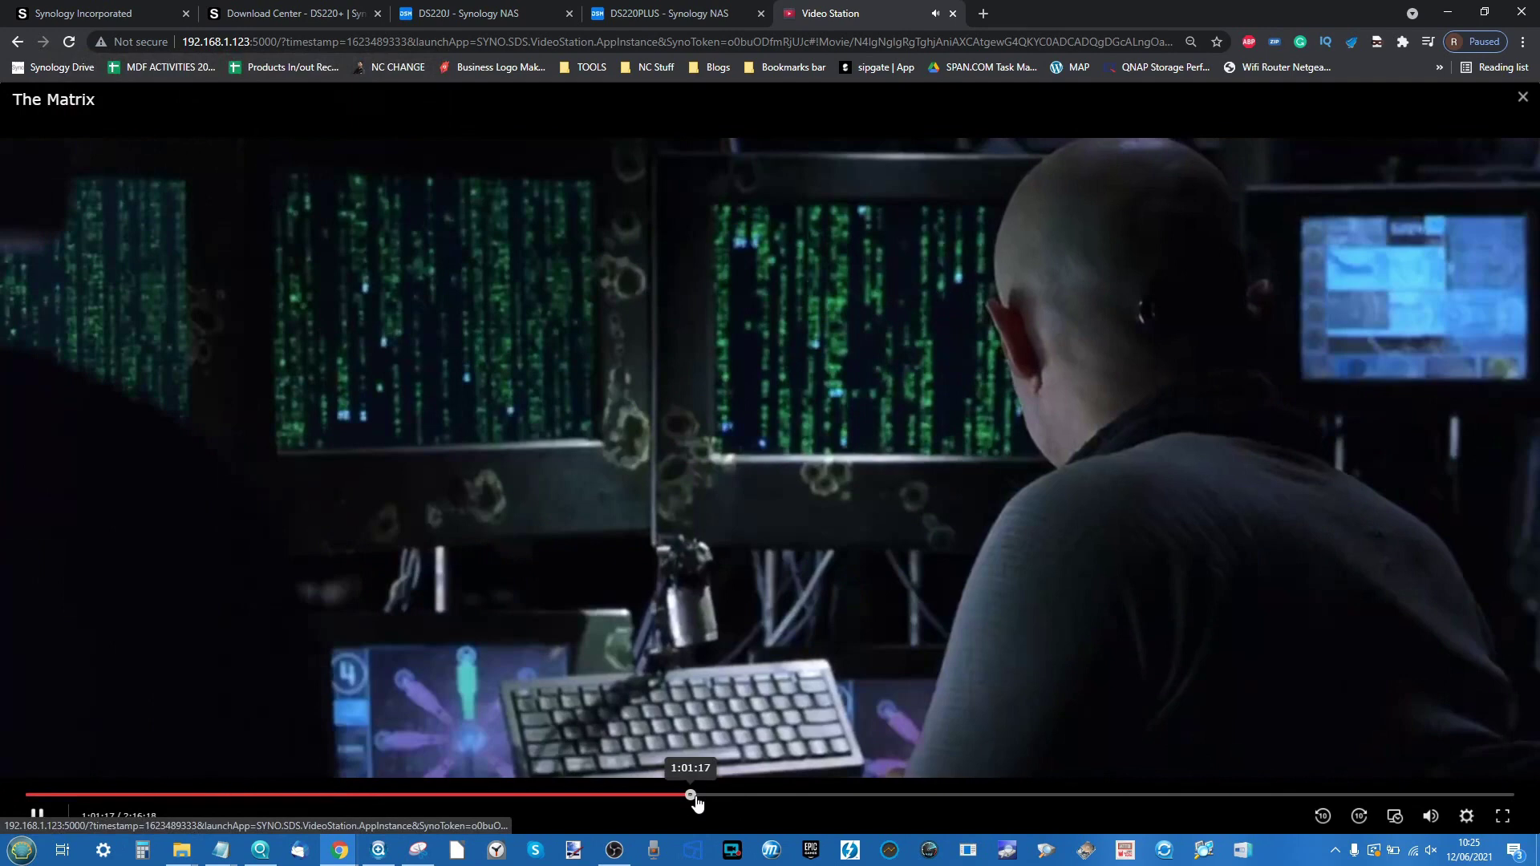
pyautogui.click(1060, 795)
pyautogui.click(1257, 796)
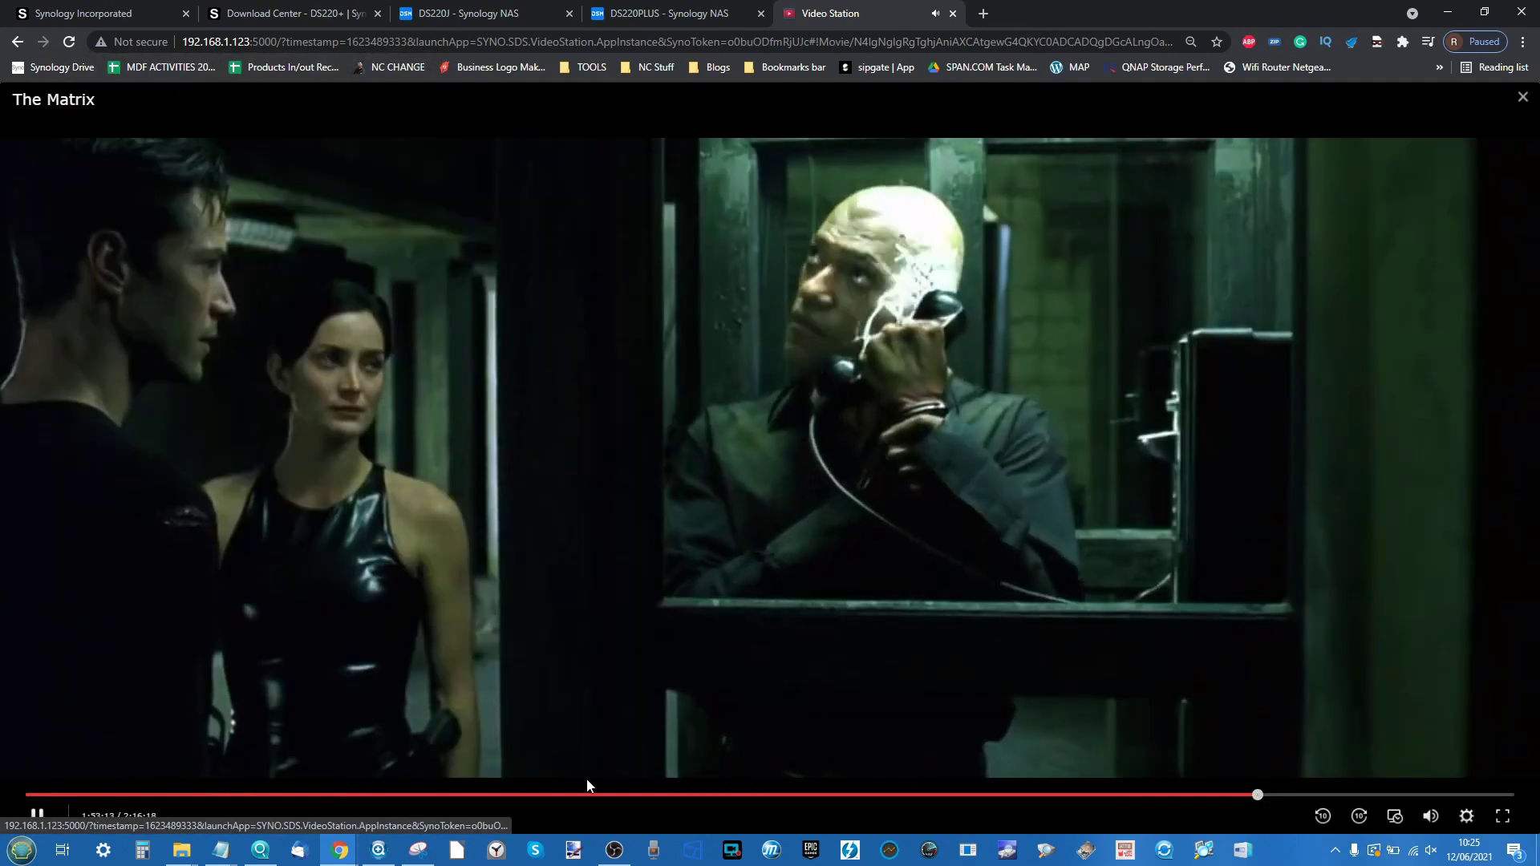
pyautogui.click(250, 796)
pyautogui.click(680, 794)
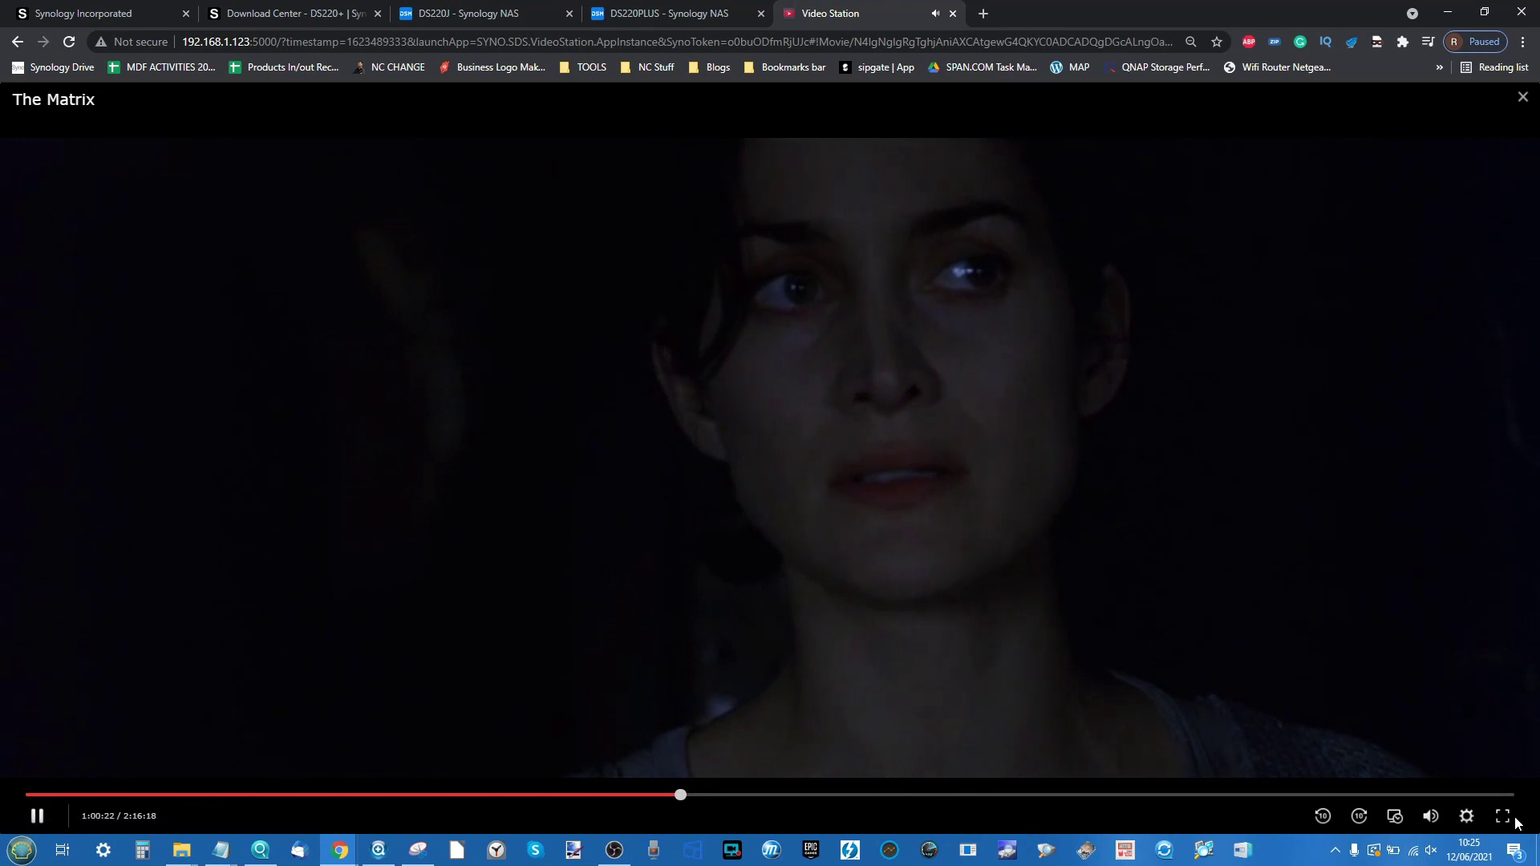
# Show the Playback Quality choices, check the NAS desktop, then seek to 33:22 and 1:35:35
pyautogui.click(1466, 815)
pyautogui.click(1464, 565)
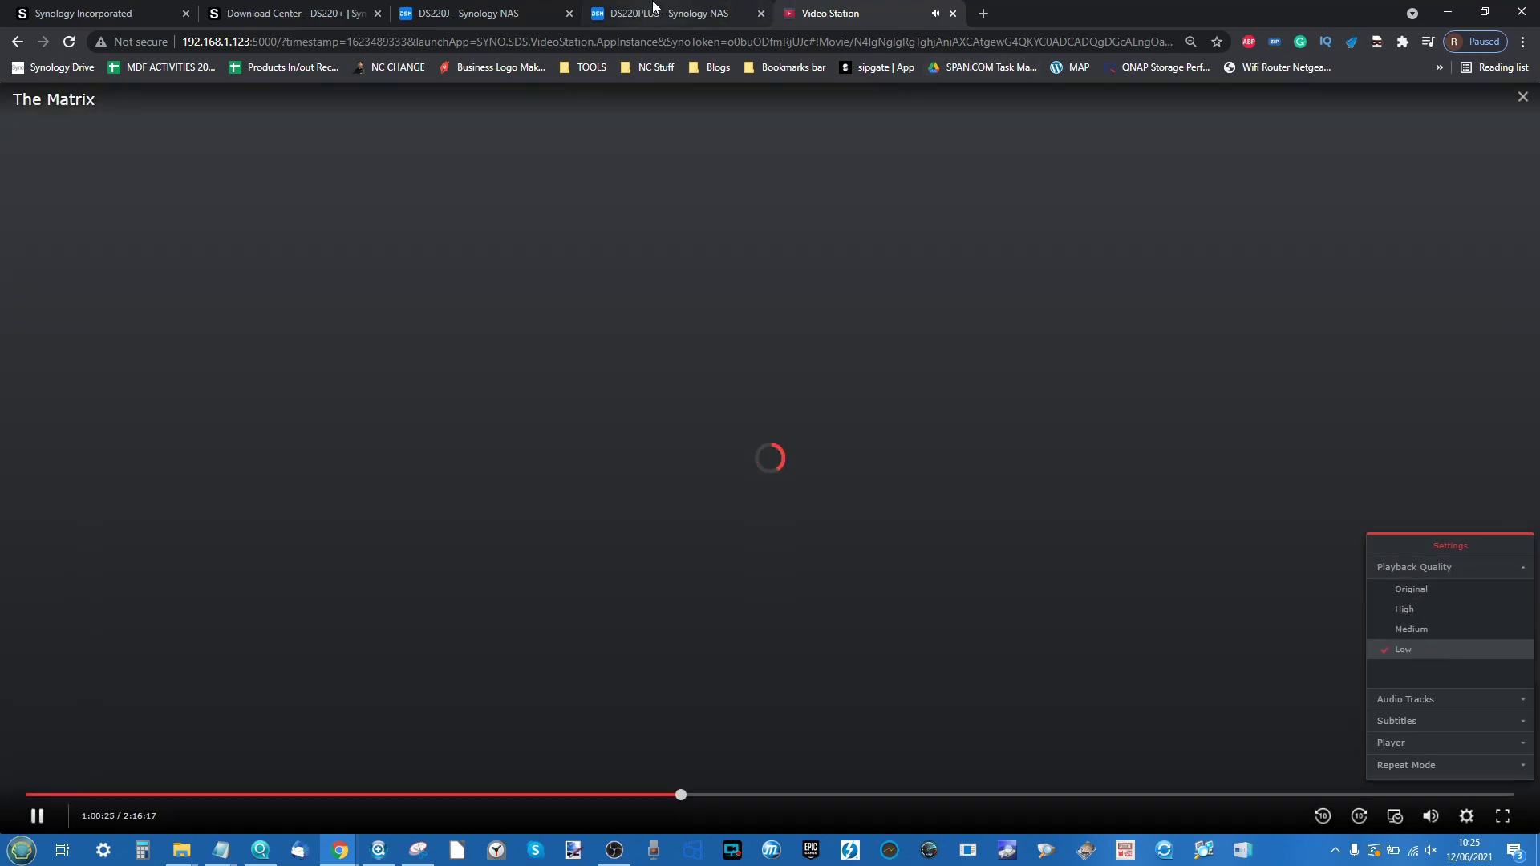
pyautogui.click(653, 7)
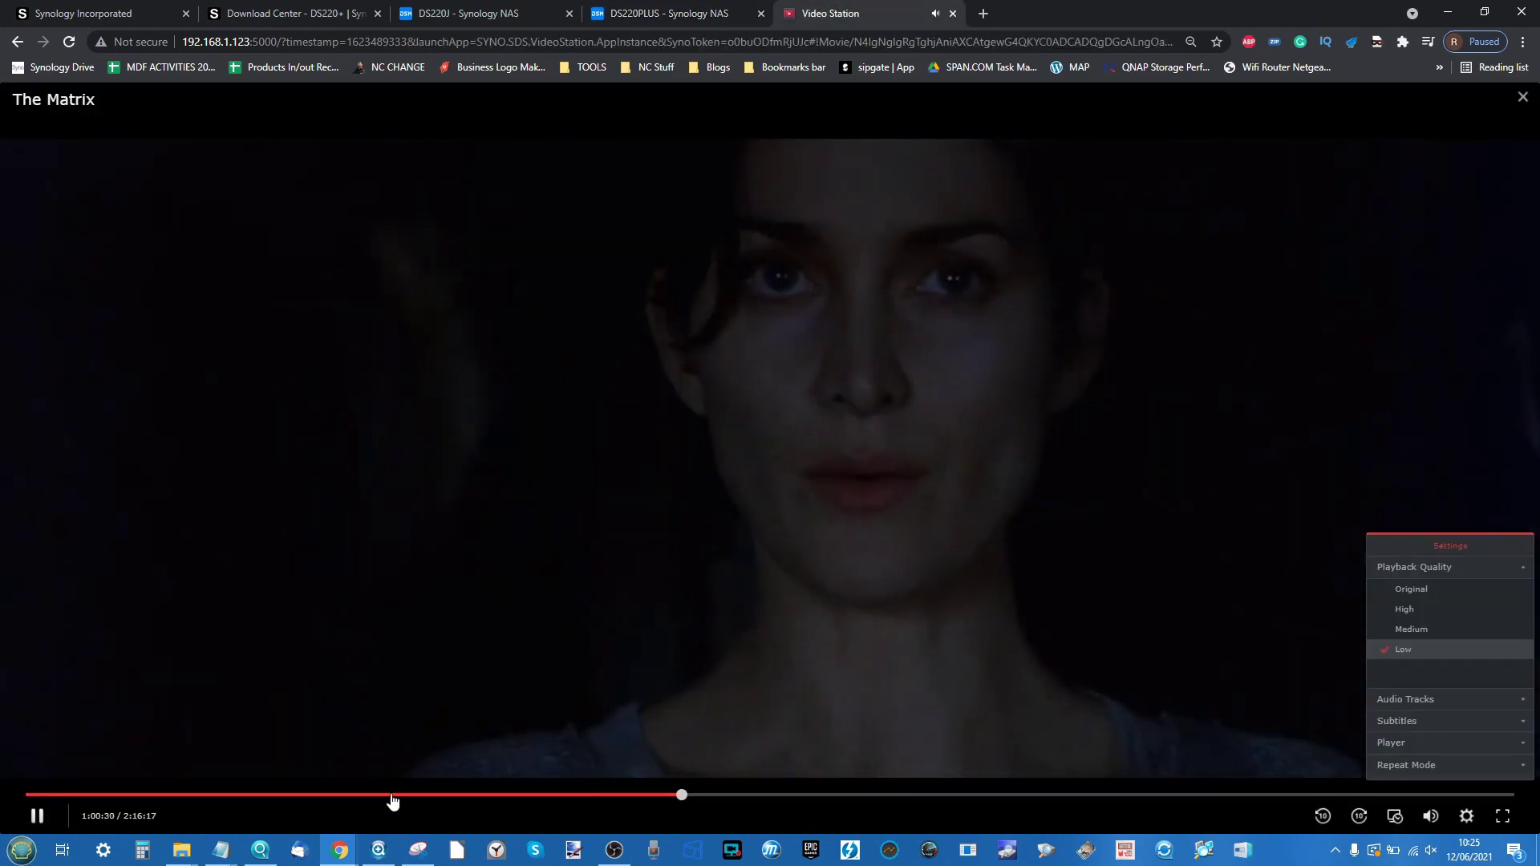
pyautogui.click(391, 795)
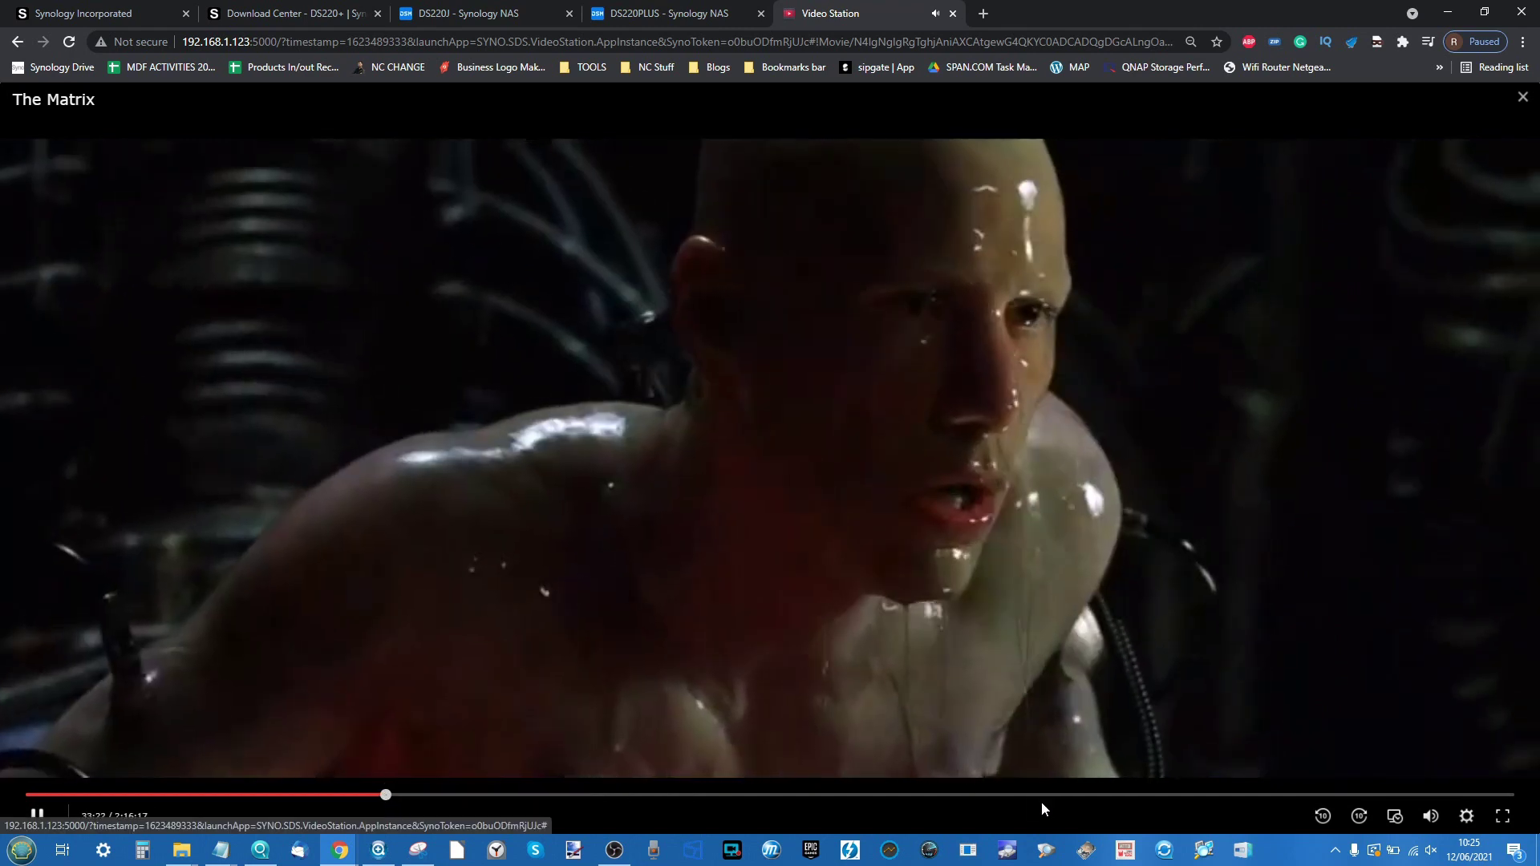
pyautogui.click(1064, 795)
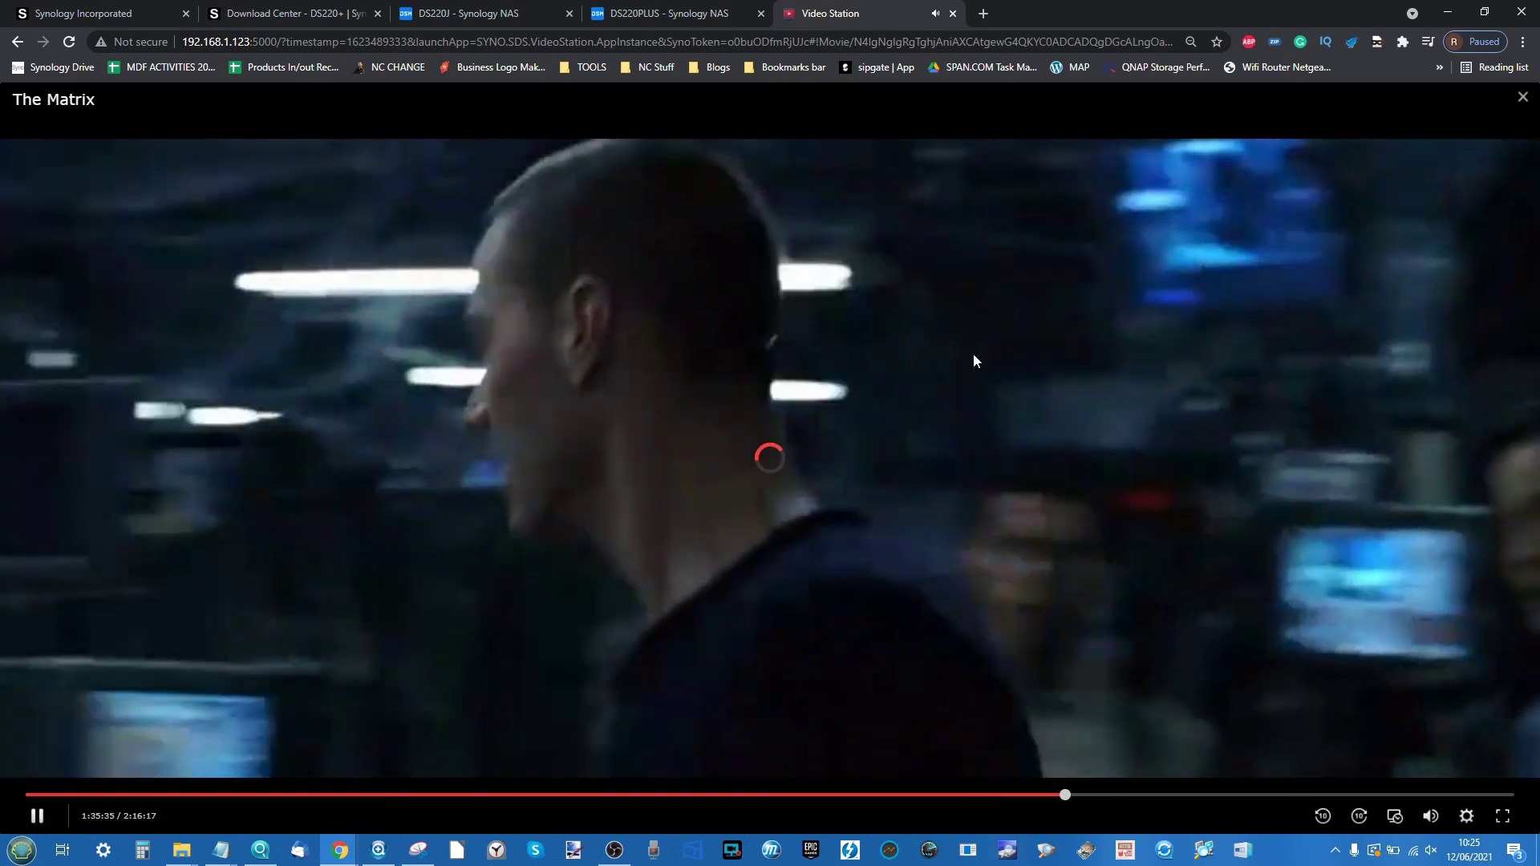
# Check resource use on the NAS desktop, close the Video Station tab, and switch to Surveillance Station
pyautogui.hotkey('ctrl', 'shift', 'Tab')
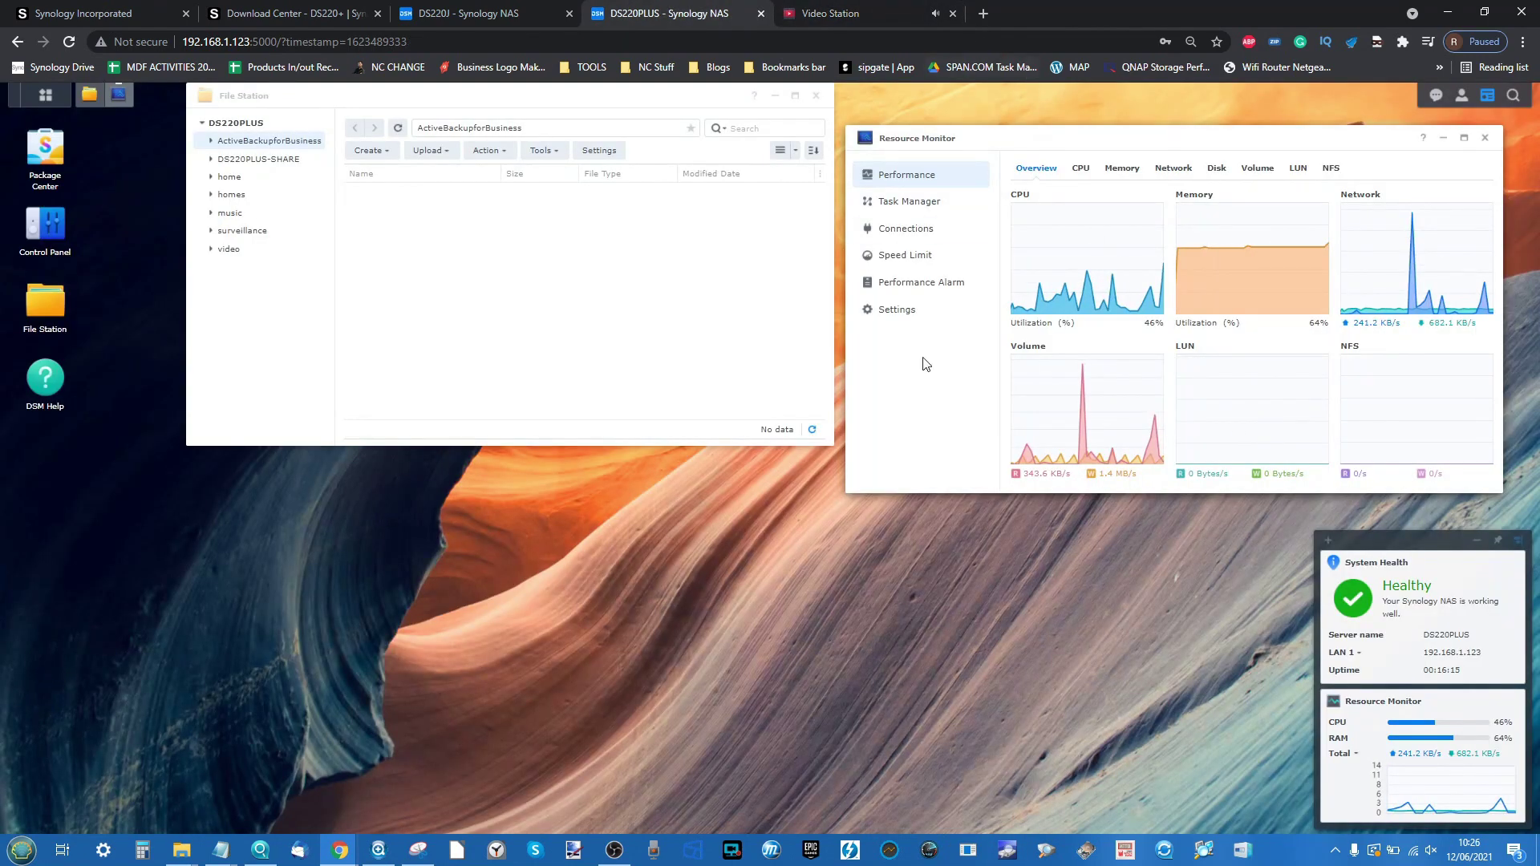
pyautogui.click(960, 11)
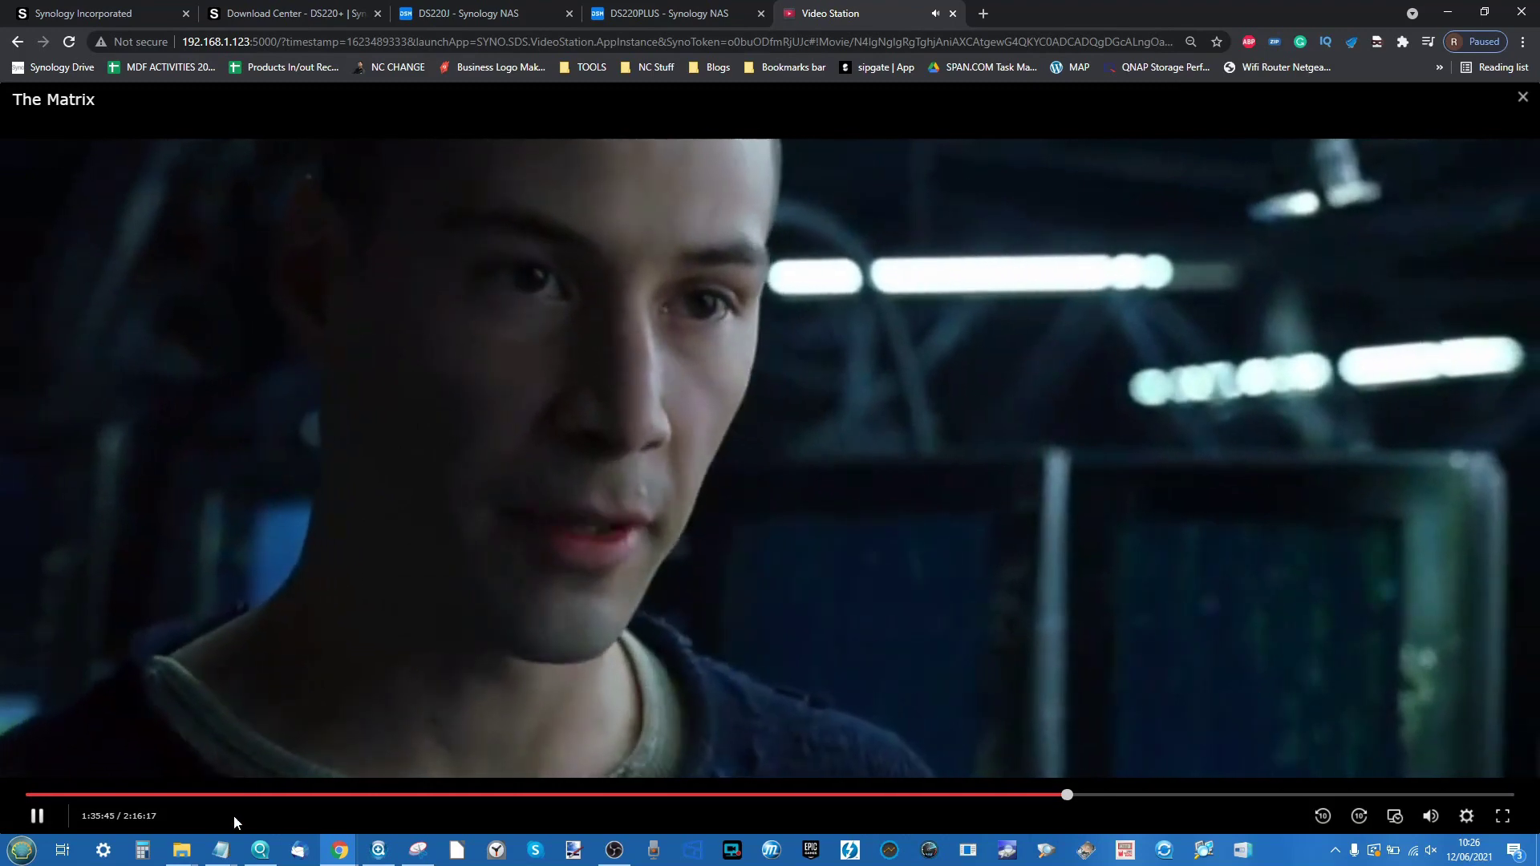
pyautogui.click(952, 13)
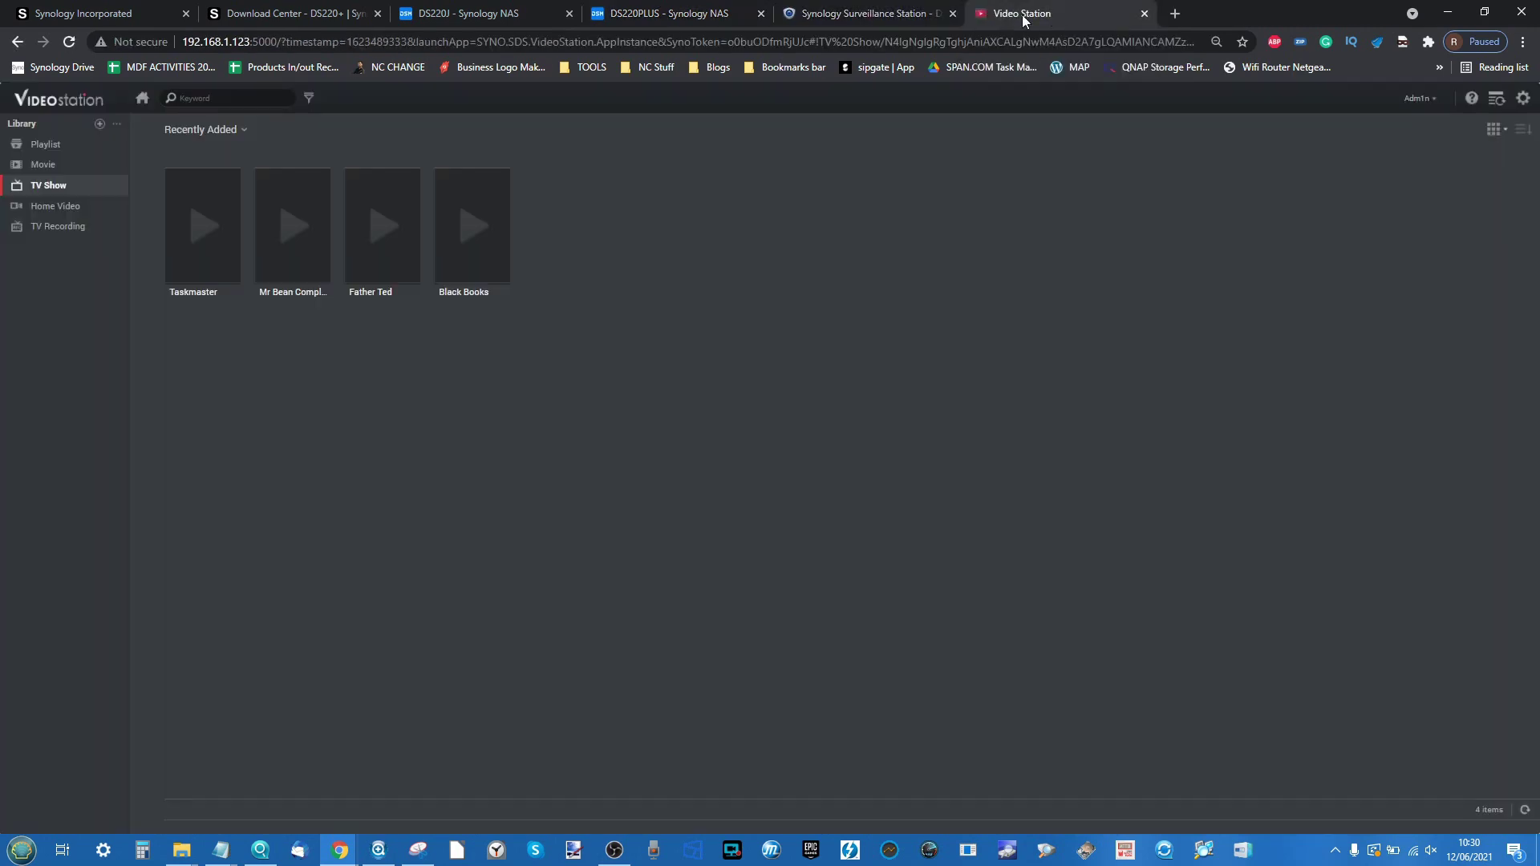
pyautogui.click(858, 13)
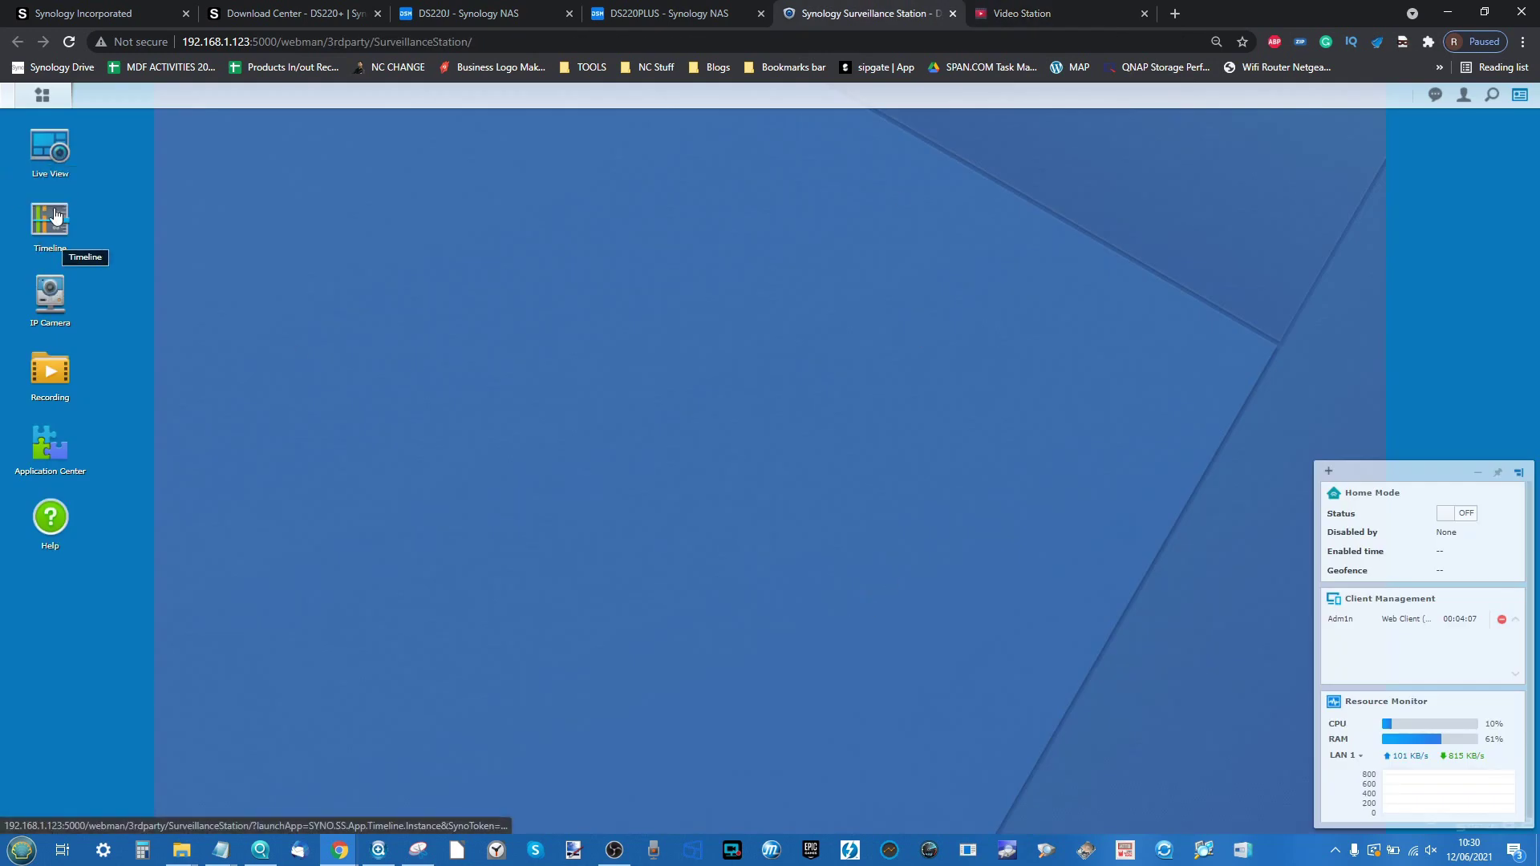
# Review the IP camera list, then open Live View showing both ONVIF camera feeds
pyautogui.click(38, 300)
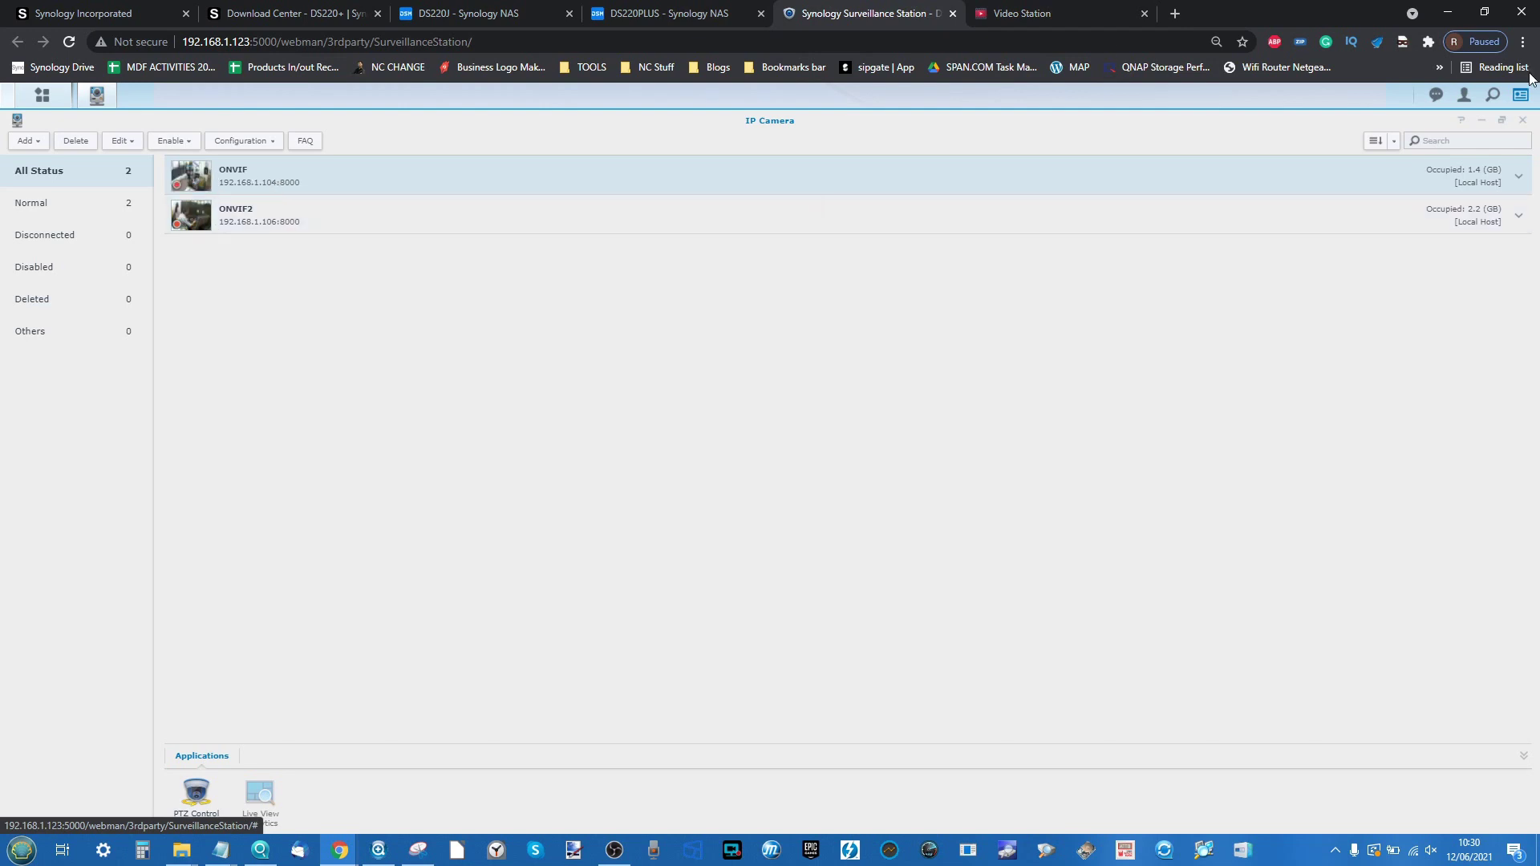
pyautogui.click(1522, 121)
pyautogui.click(43, 163)
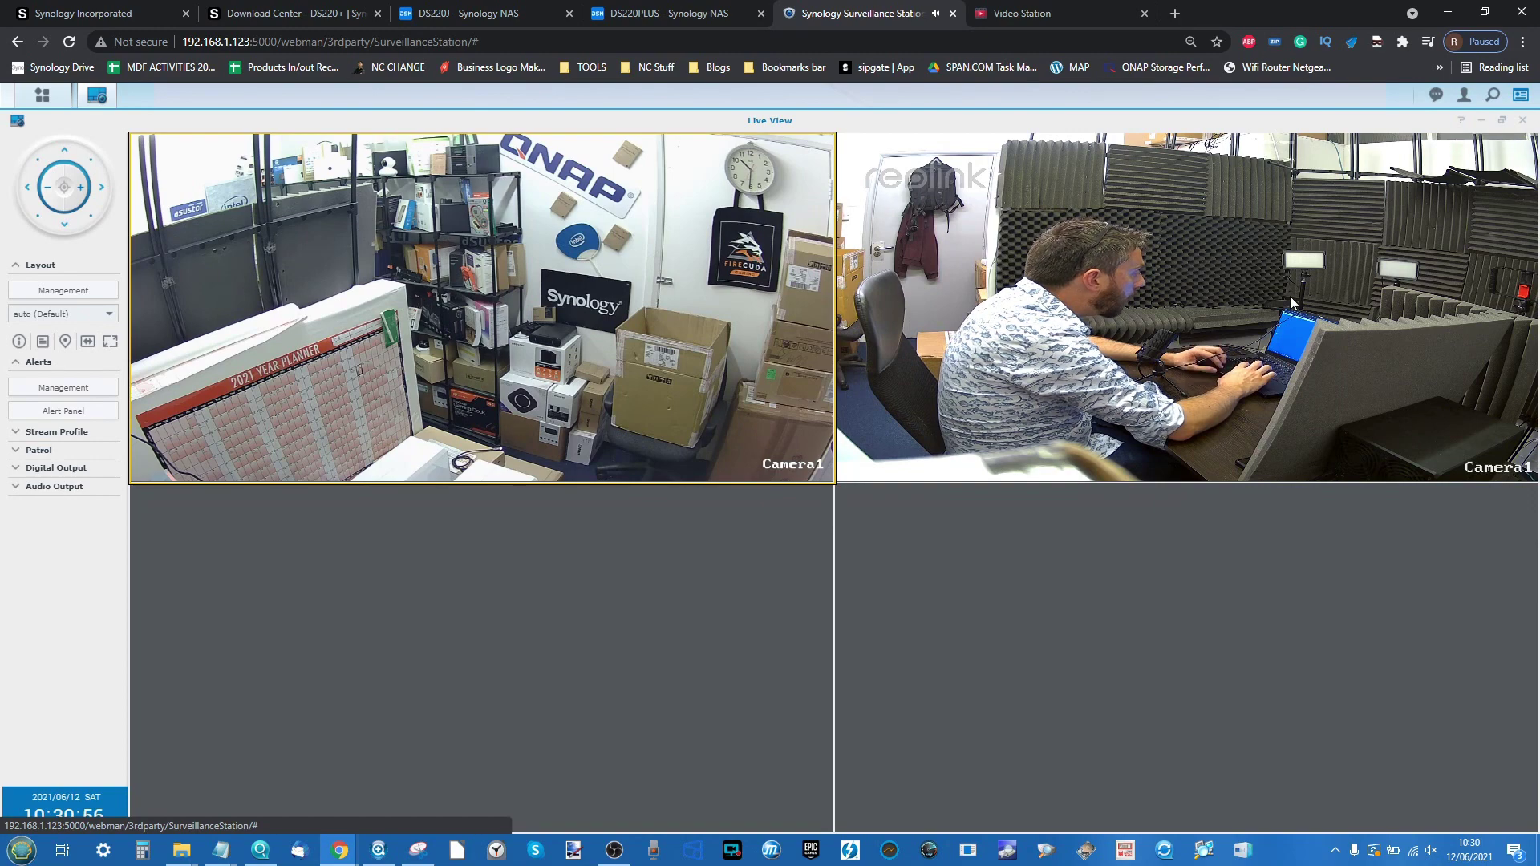
# Digitally zoom into the second camera feed, pan across the desk, then reset to full view
pyautogui.click(1242, 323)
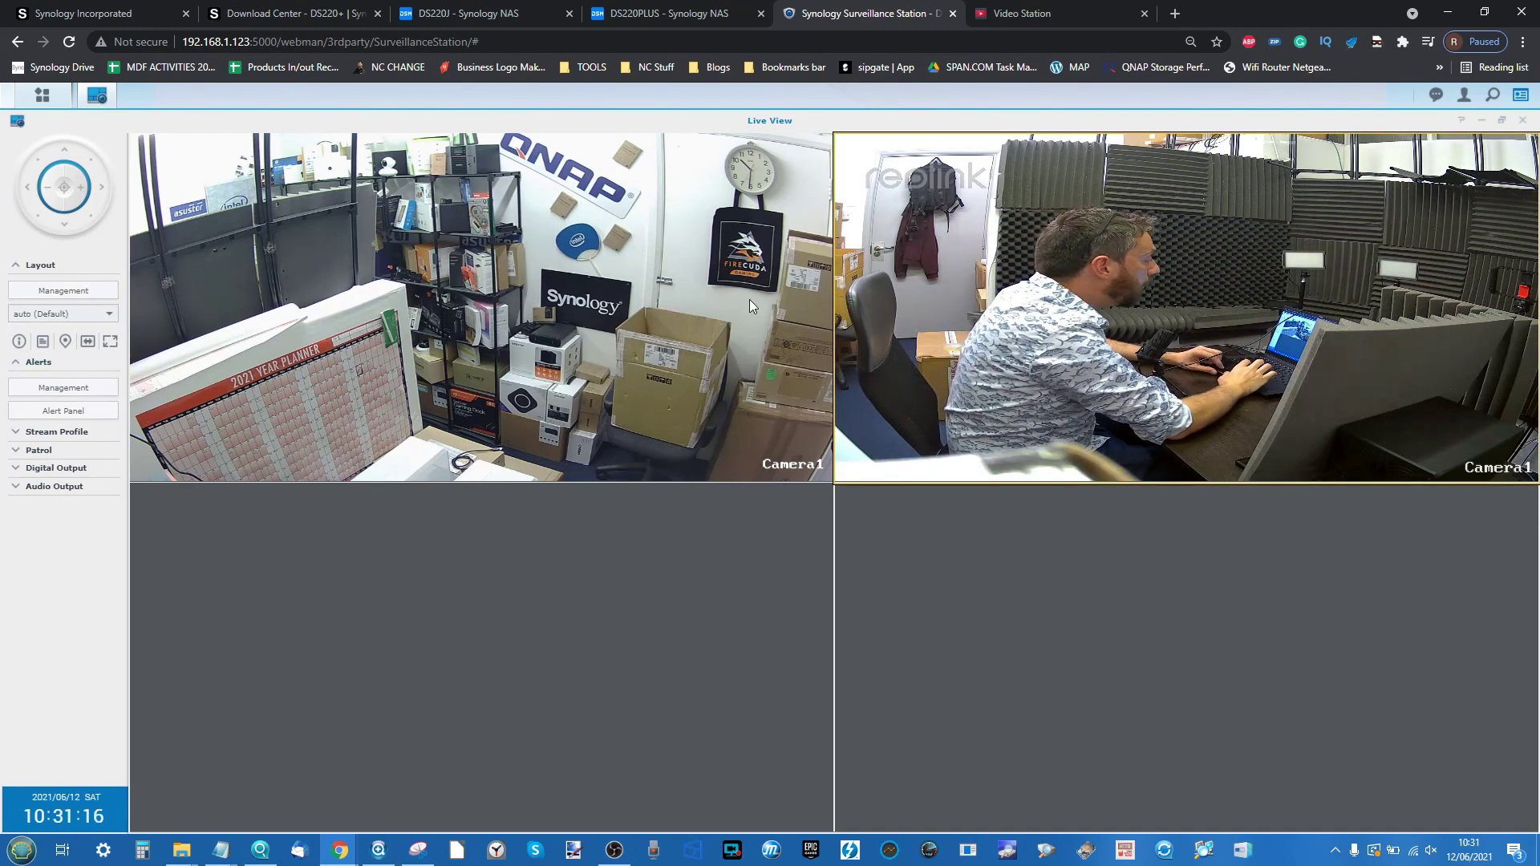
pyautogui.moveTo(937, 457)
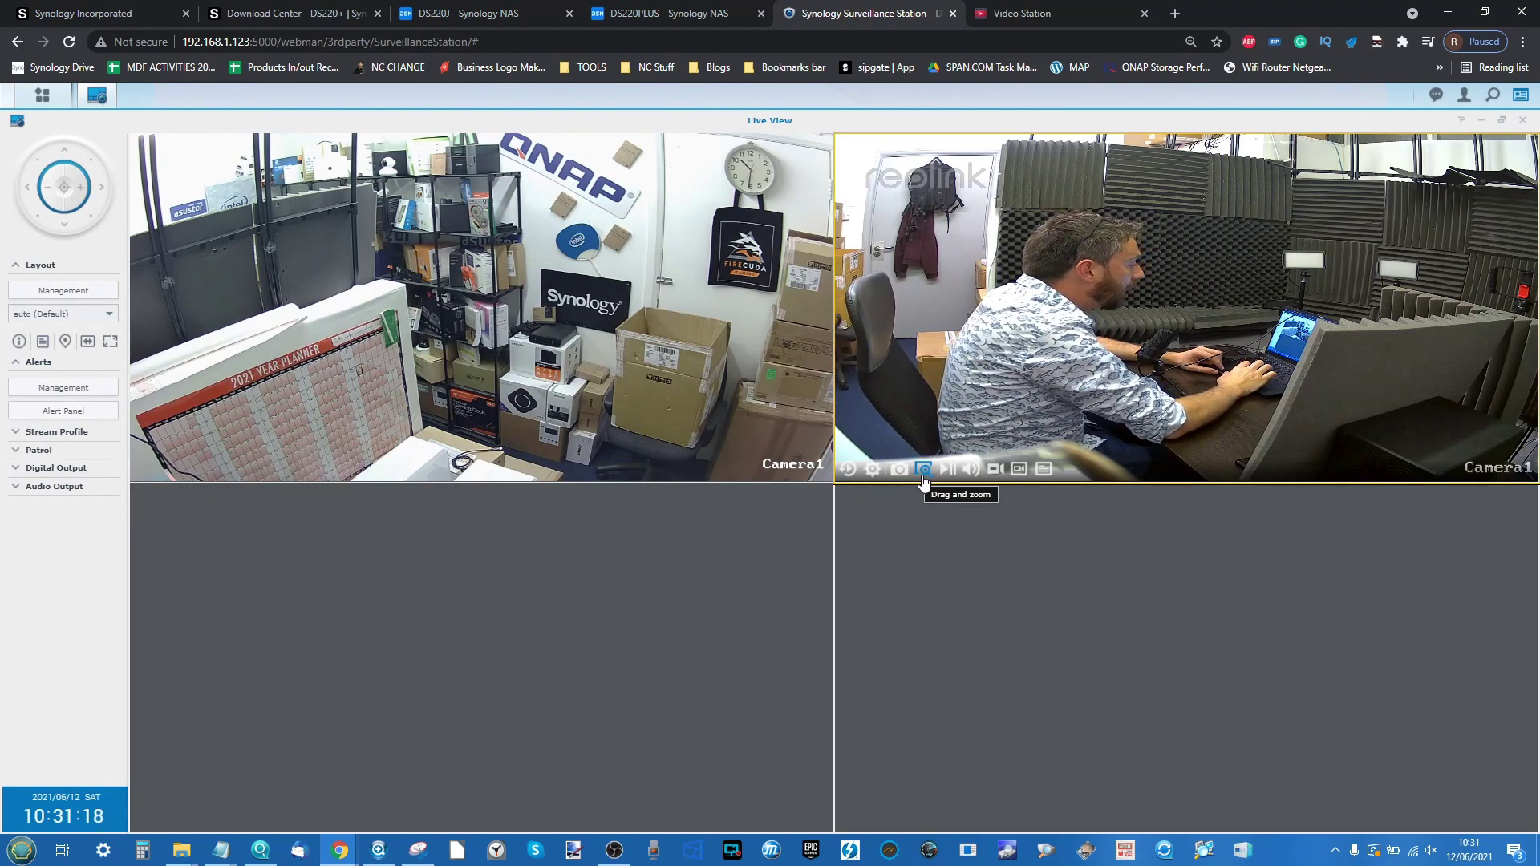
pyautogui.click(923, 468)
pyautogui.scroll(1, 1274, 407)
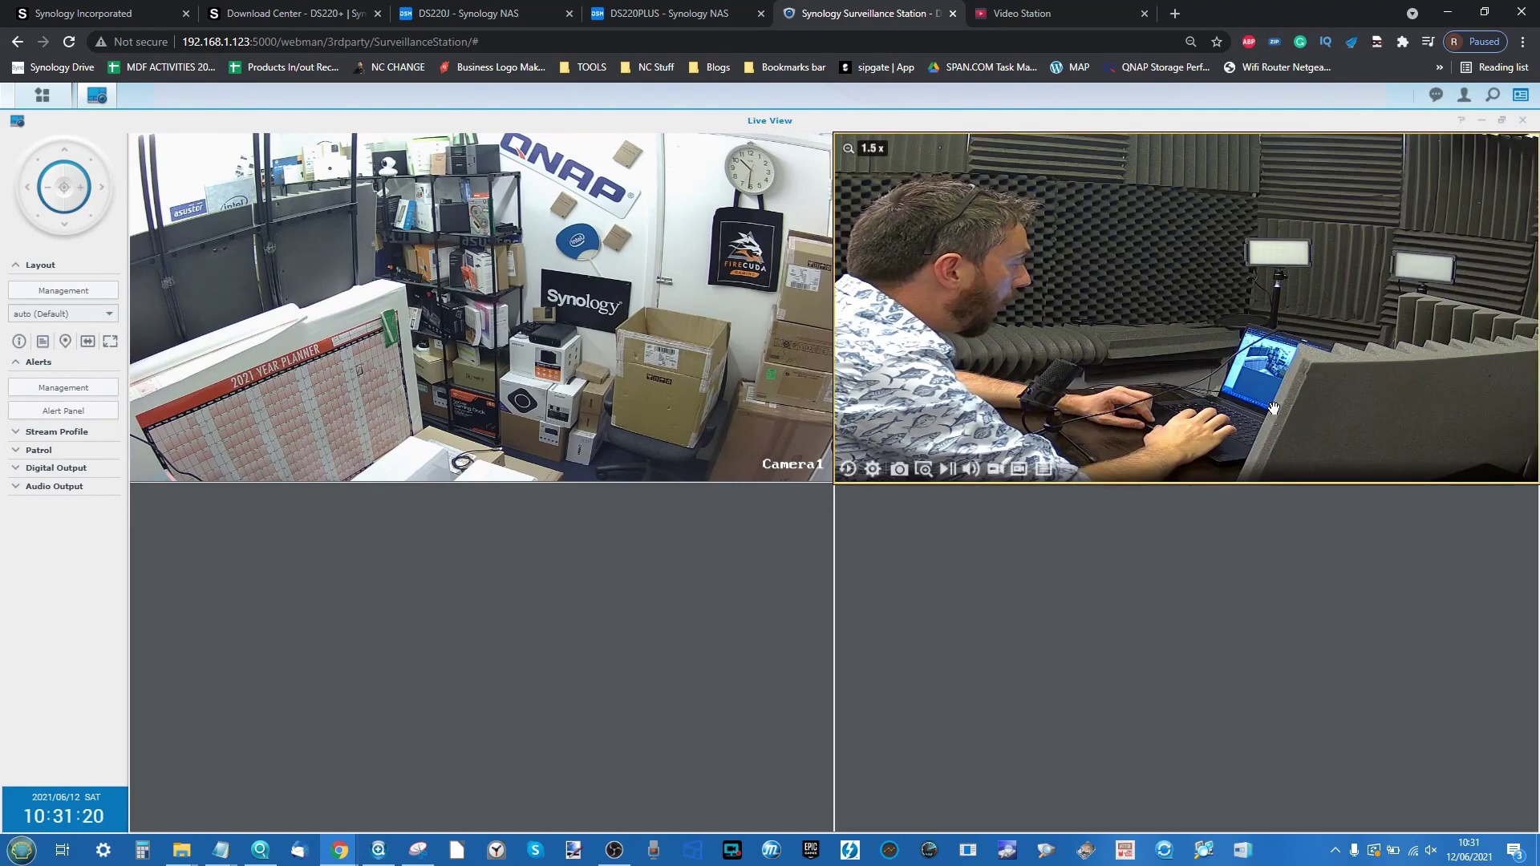
pyautogui.moveTo(1273, 407); pyautogui.dragTo(1103, 209)
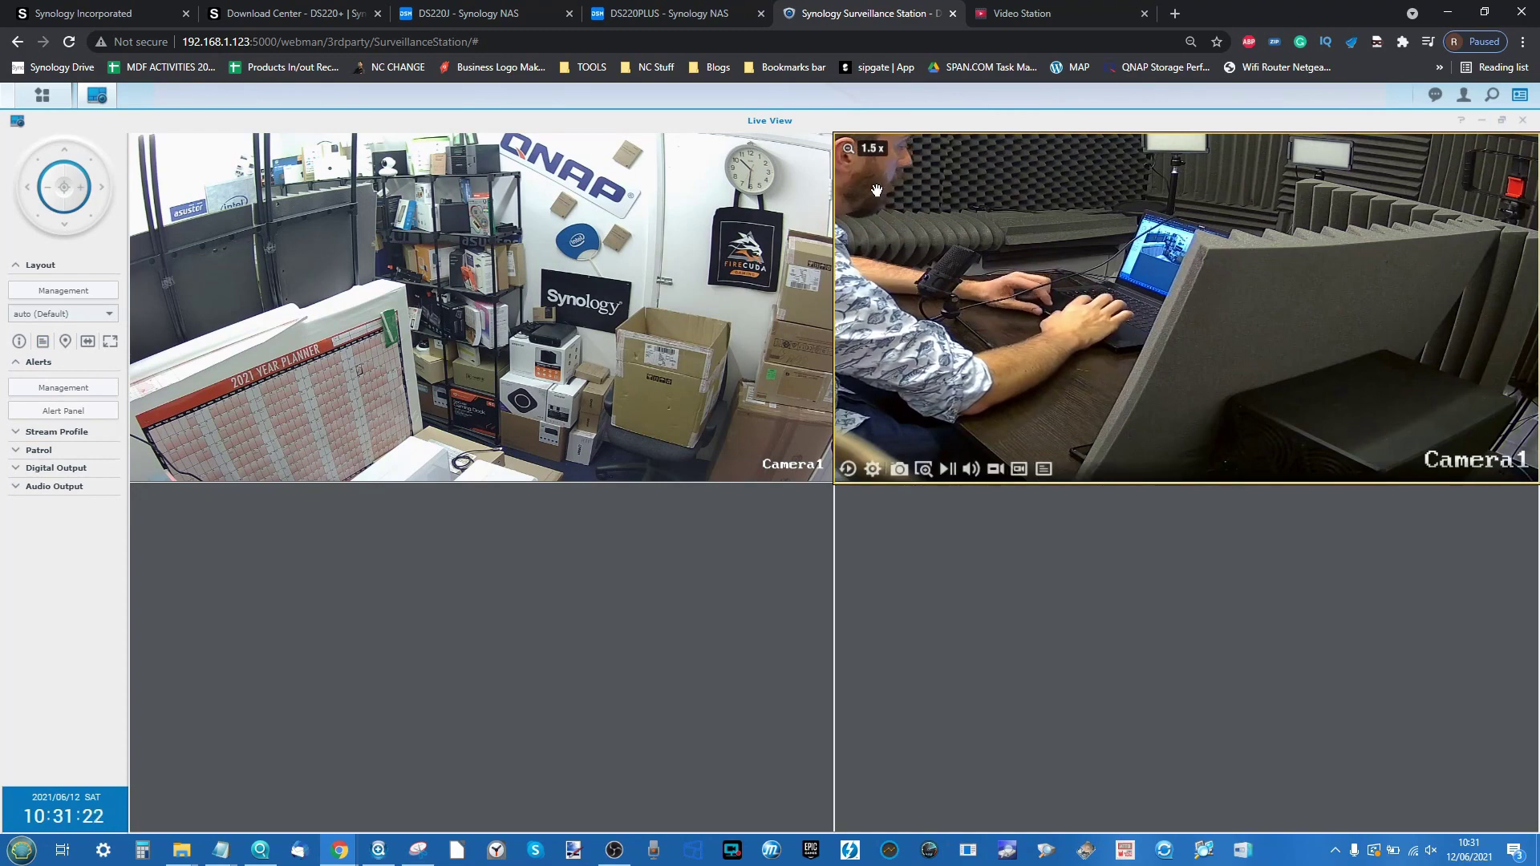
pyautogui.click(923, 469)
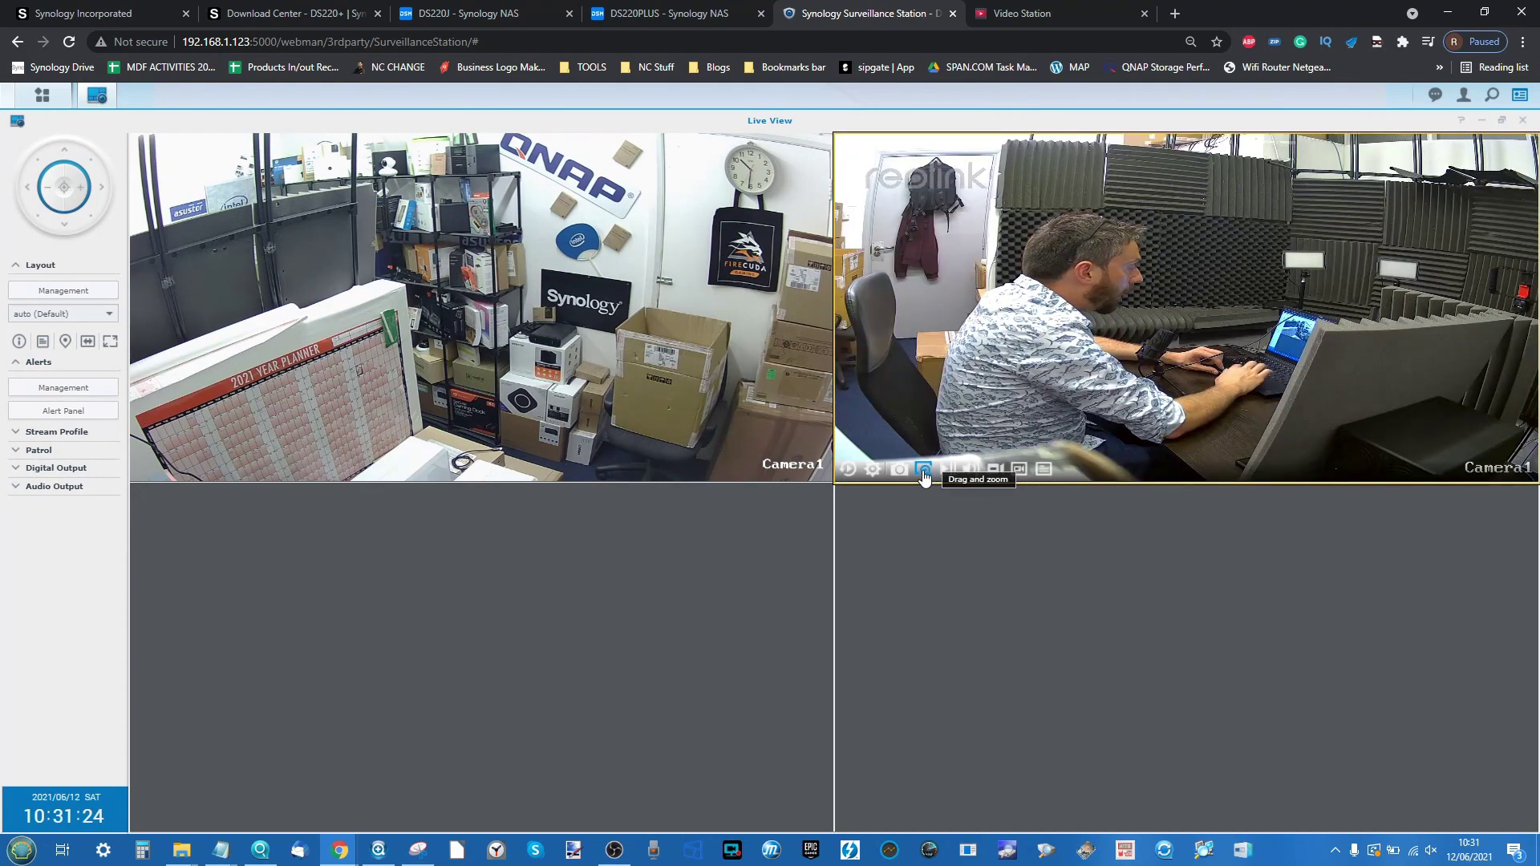
# Zoom in on the laptop, pan over to the man, then close Live View
pyautogui.moveTo(1178, 317); pyautogui.dragTo(1328, 422)
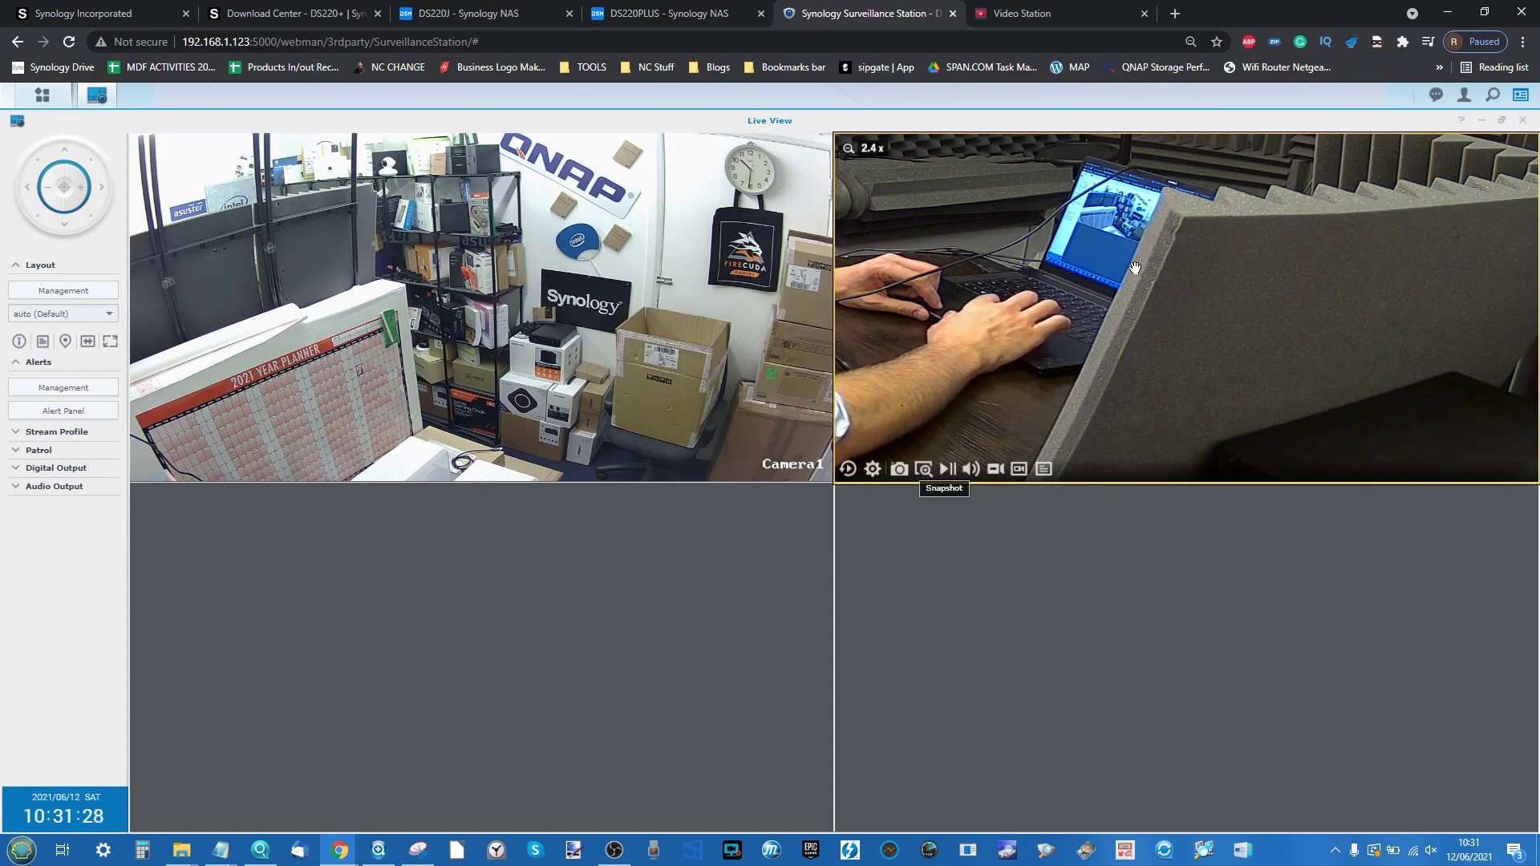
pyautogui.moveTo(1117, 279); pyautogui.dragTo(1527, 425)
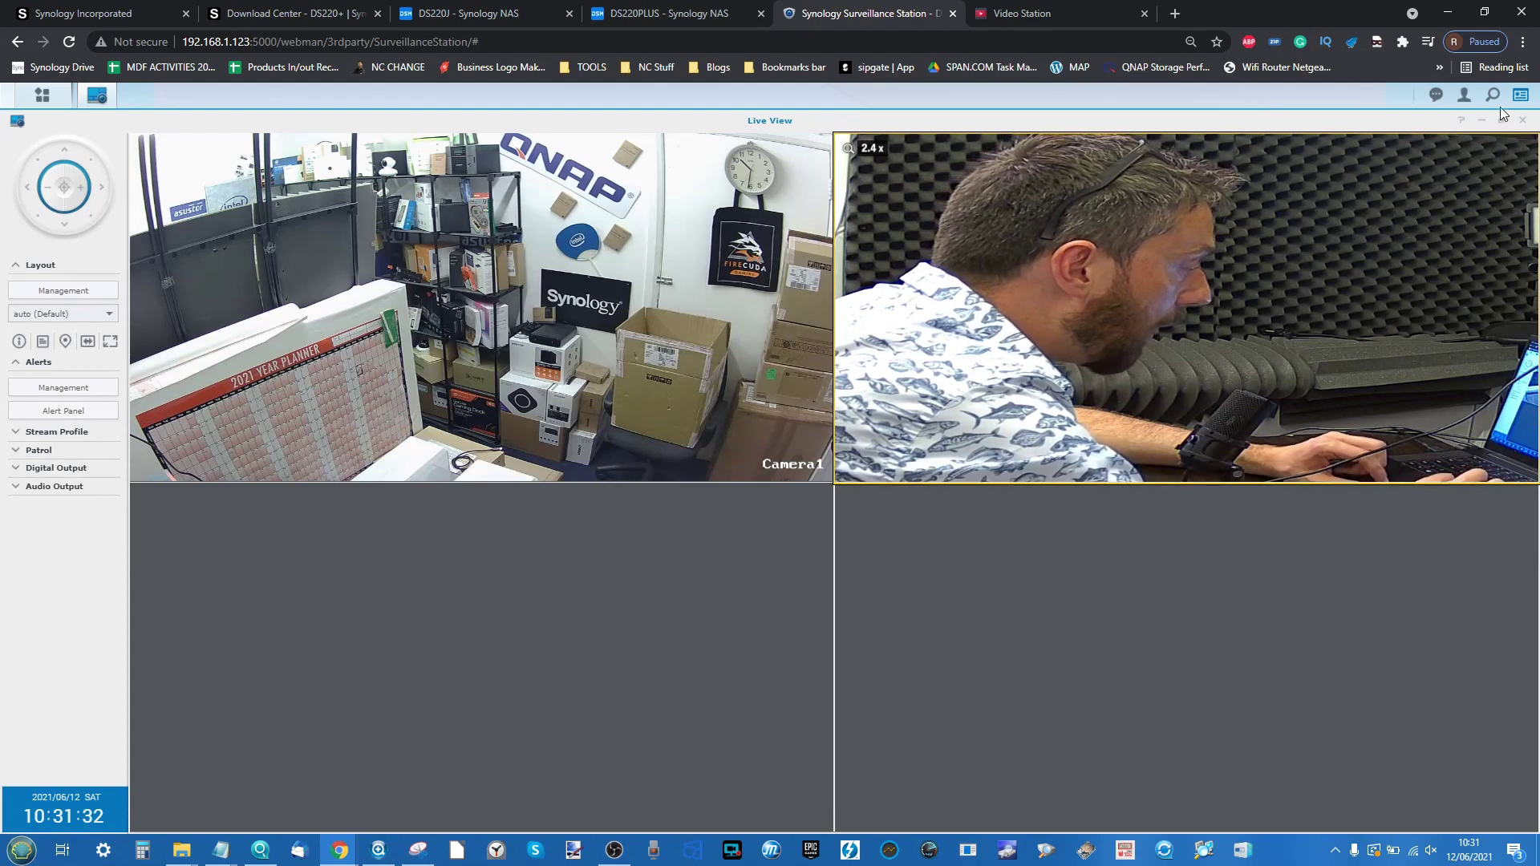
pyautogui.click(1522, 120)
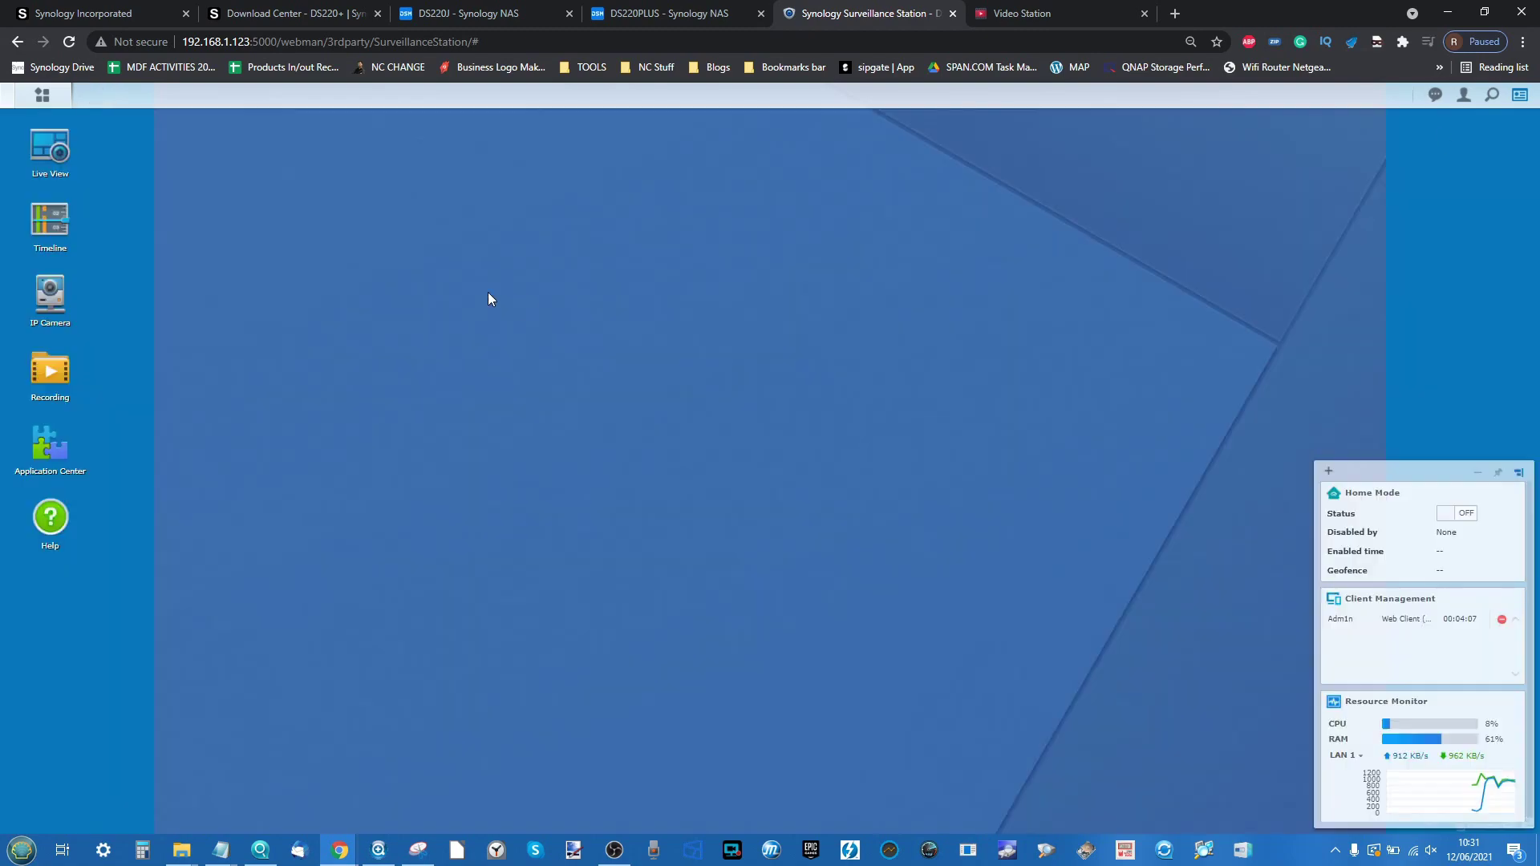
pyautogui.click(62, 465)
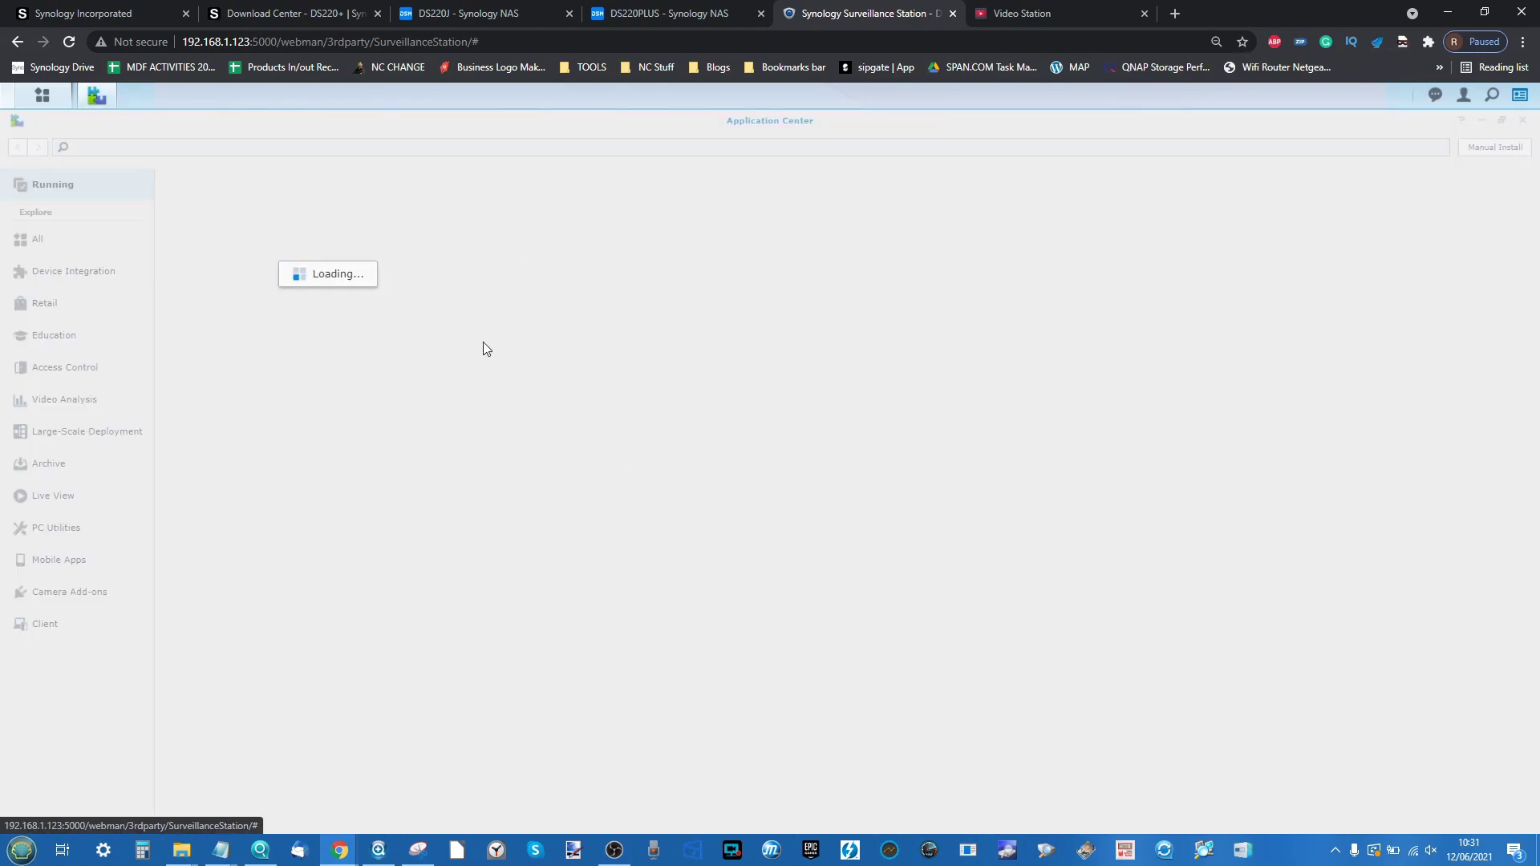
pyautogui.click(40, 234)
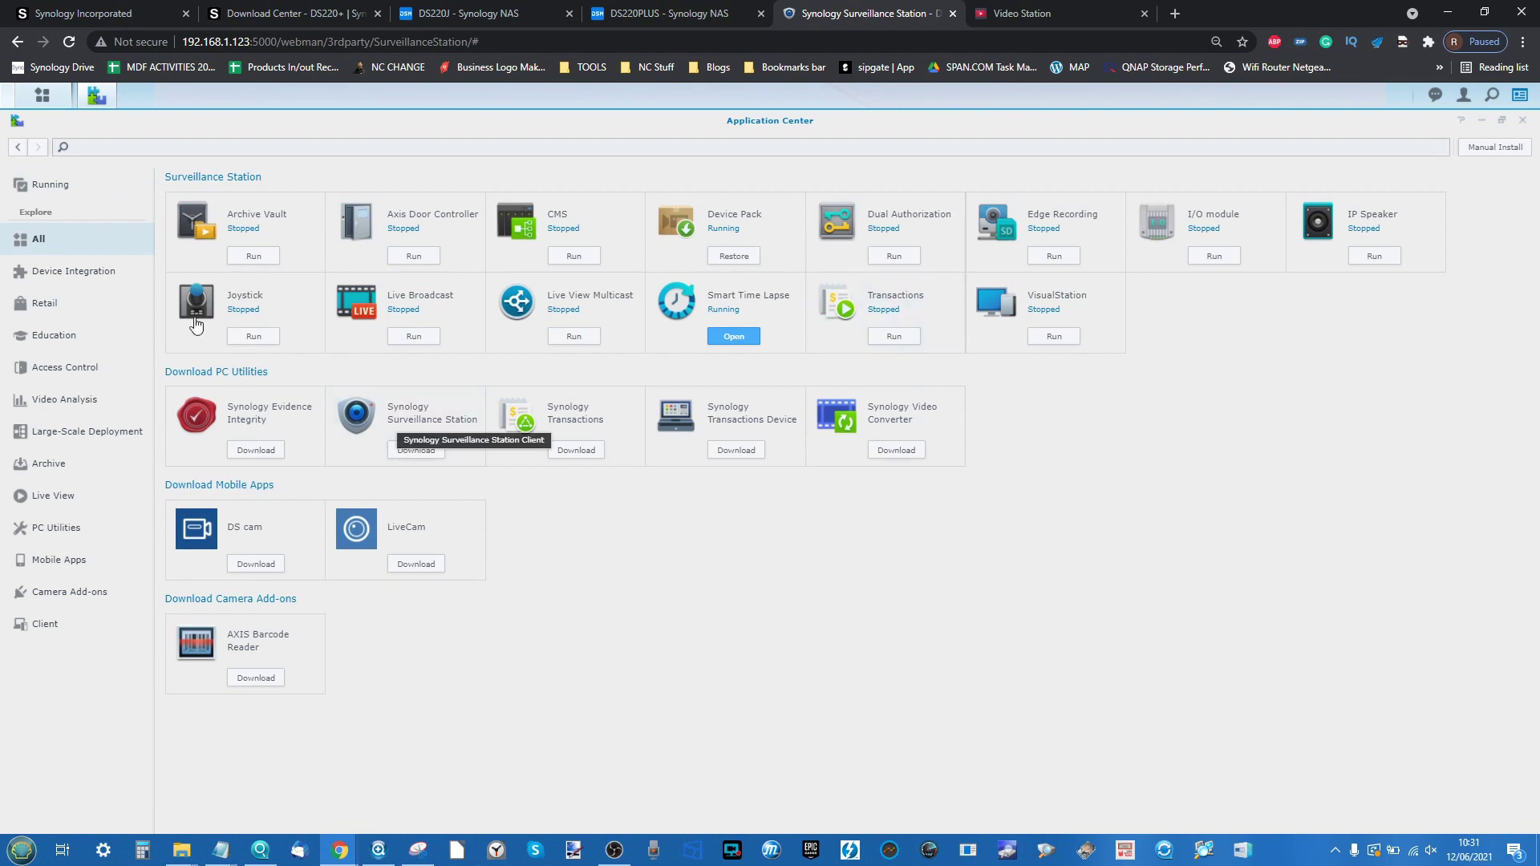
pyautogui.click(1523, 121)
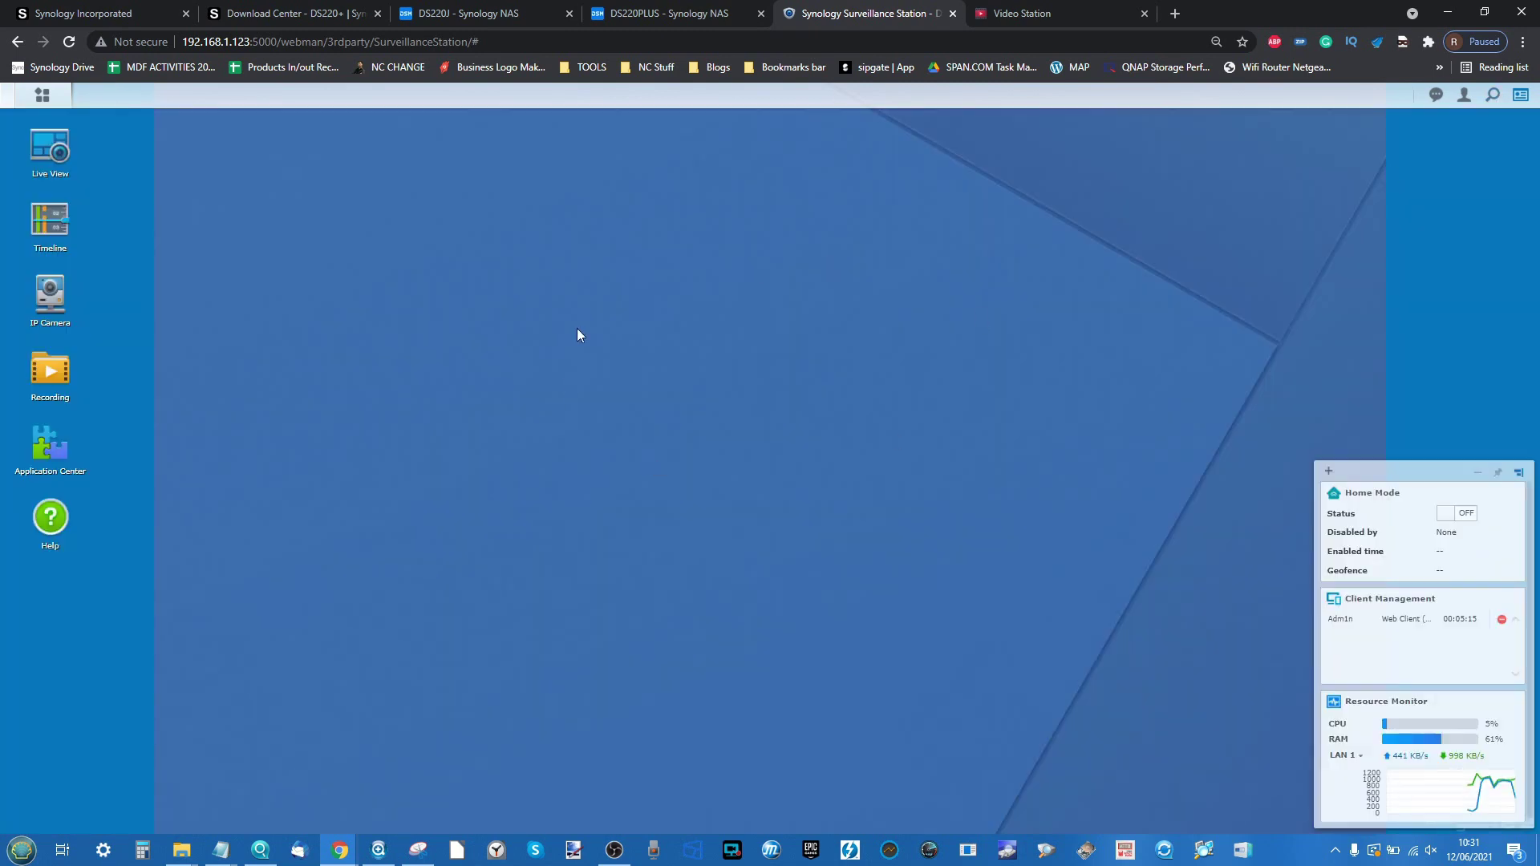
pyautogui.click(50, 149)
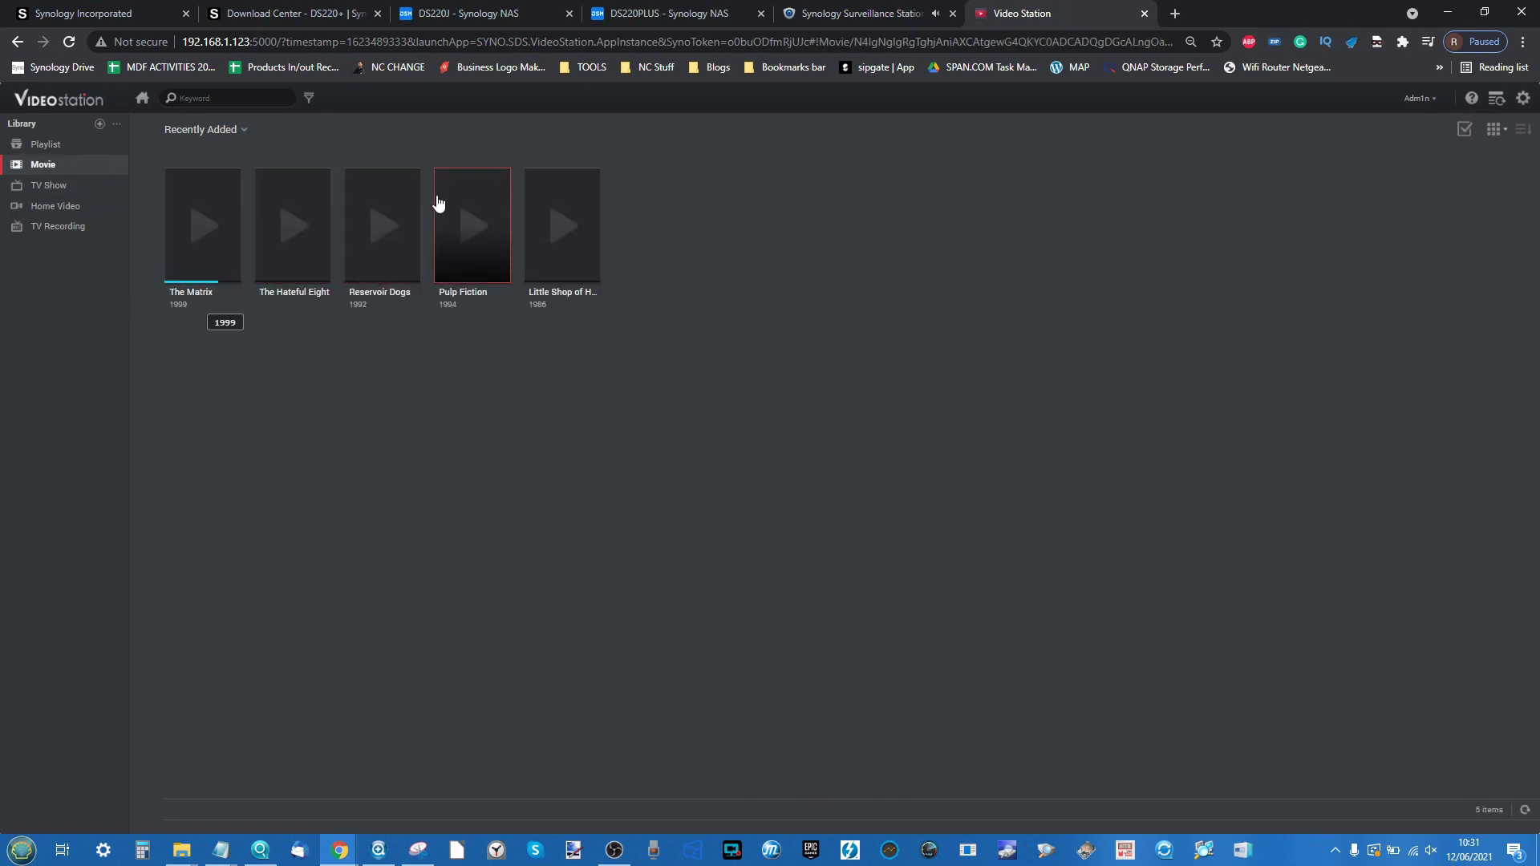
# Play Little Shop of Horrors DIRECTORS CUT at Low playback quality, then check the live camera feeds
pyautogui.moveTo(493, 252)
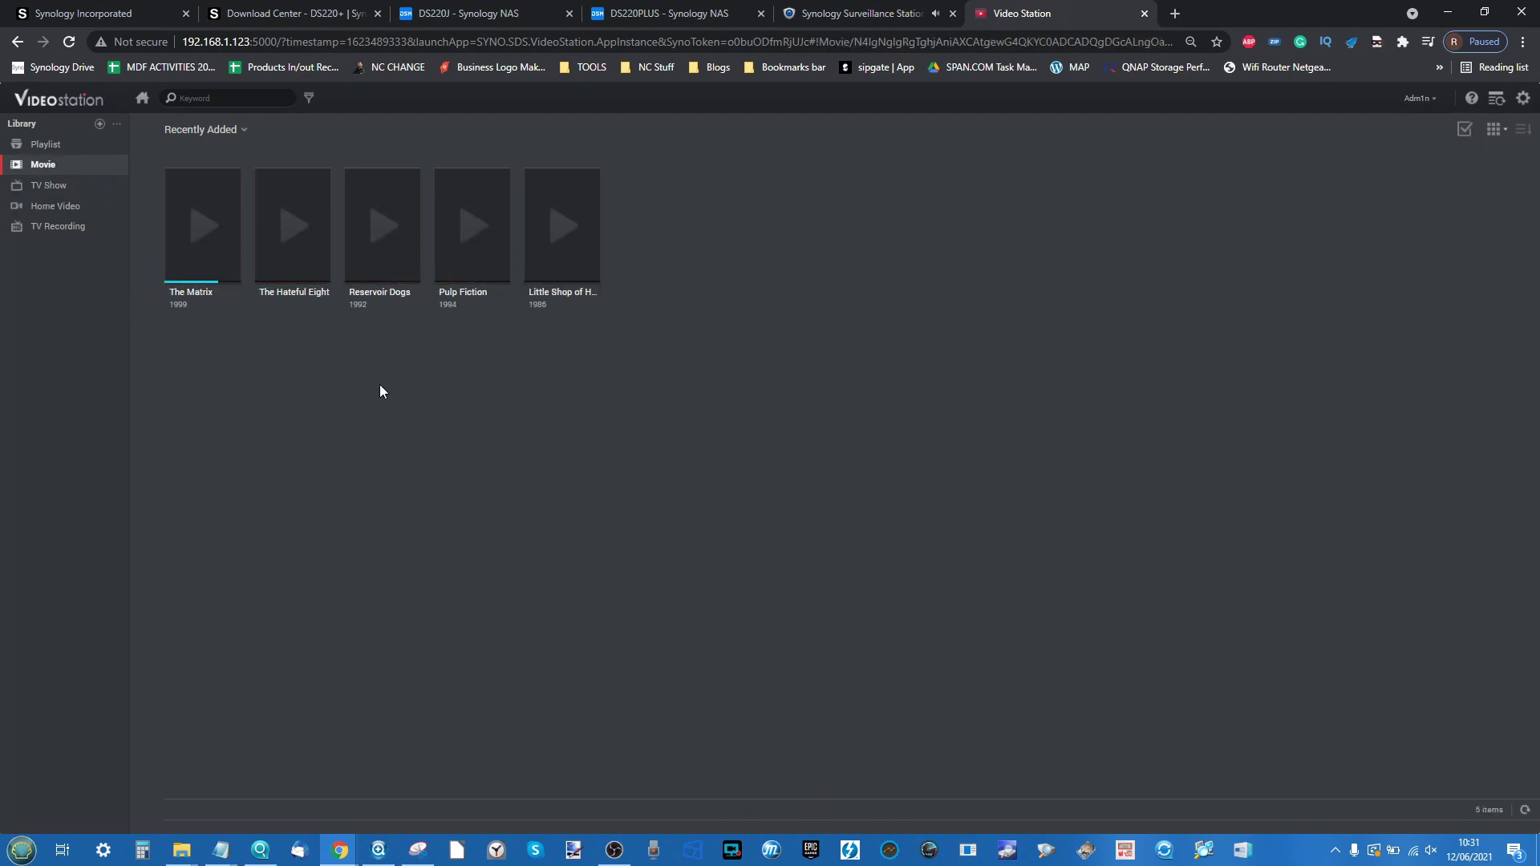
pyautogui.click(566, 176)
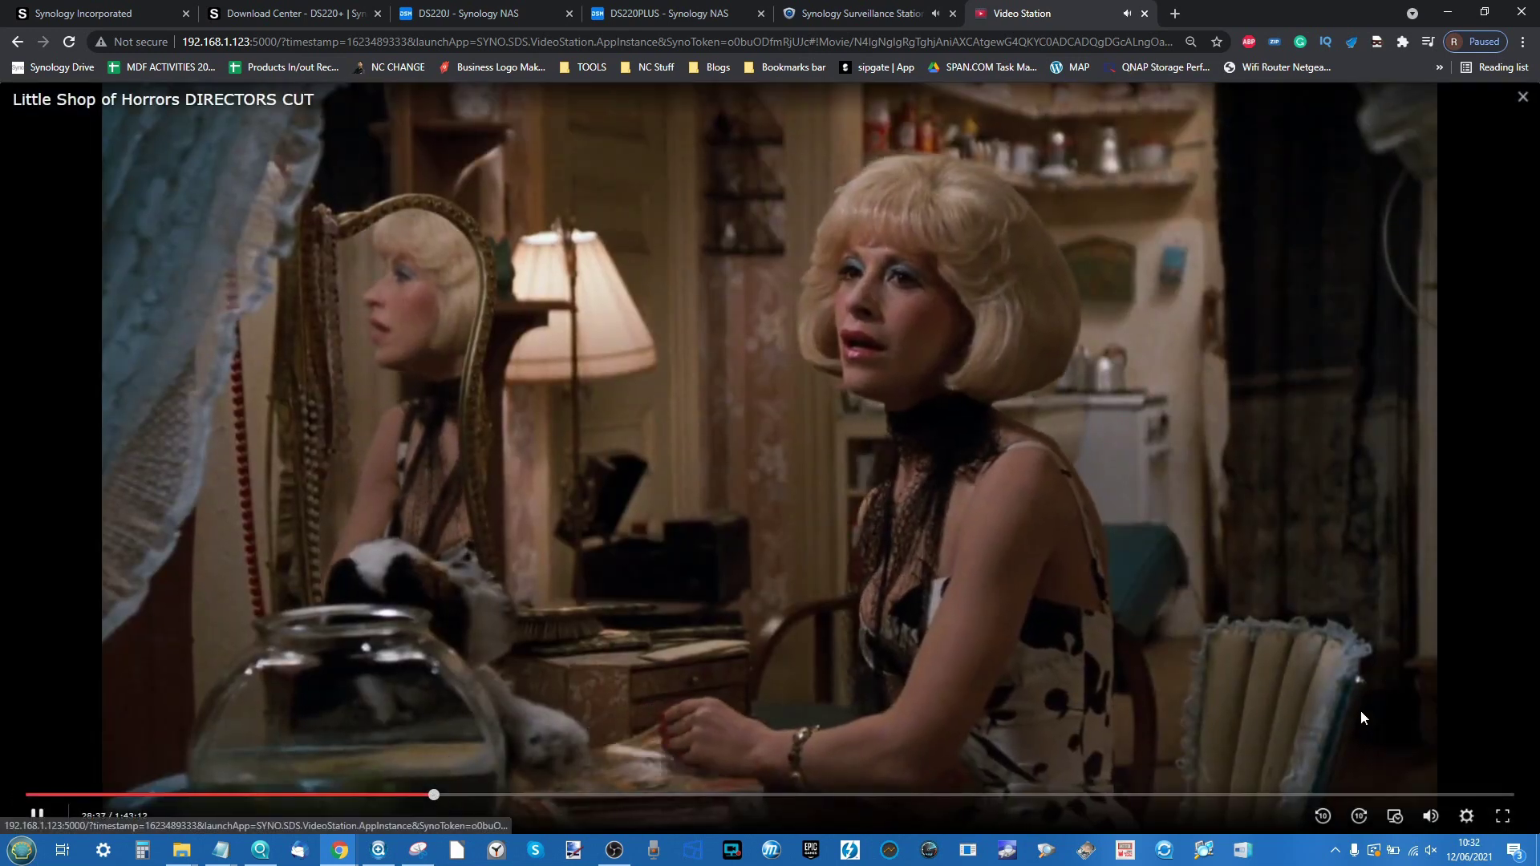
pyautogui.click(1466, 816)
pyautogui.click(1456, 566)
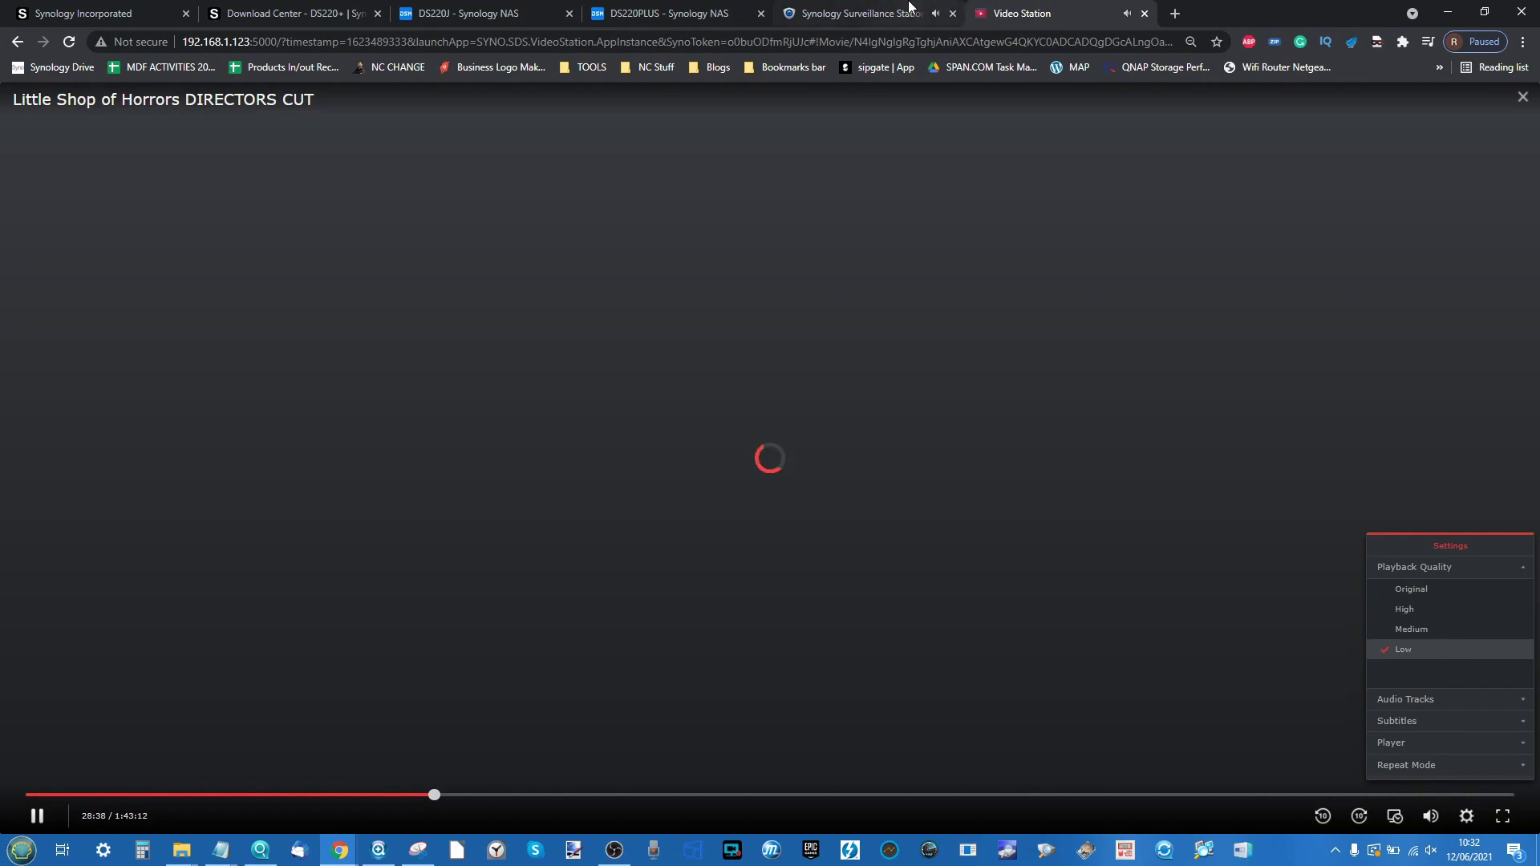
pyautogui.click(909, 6)
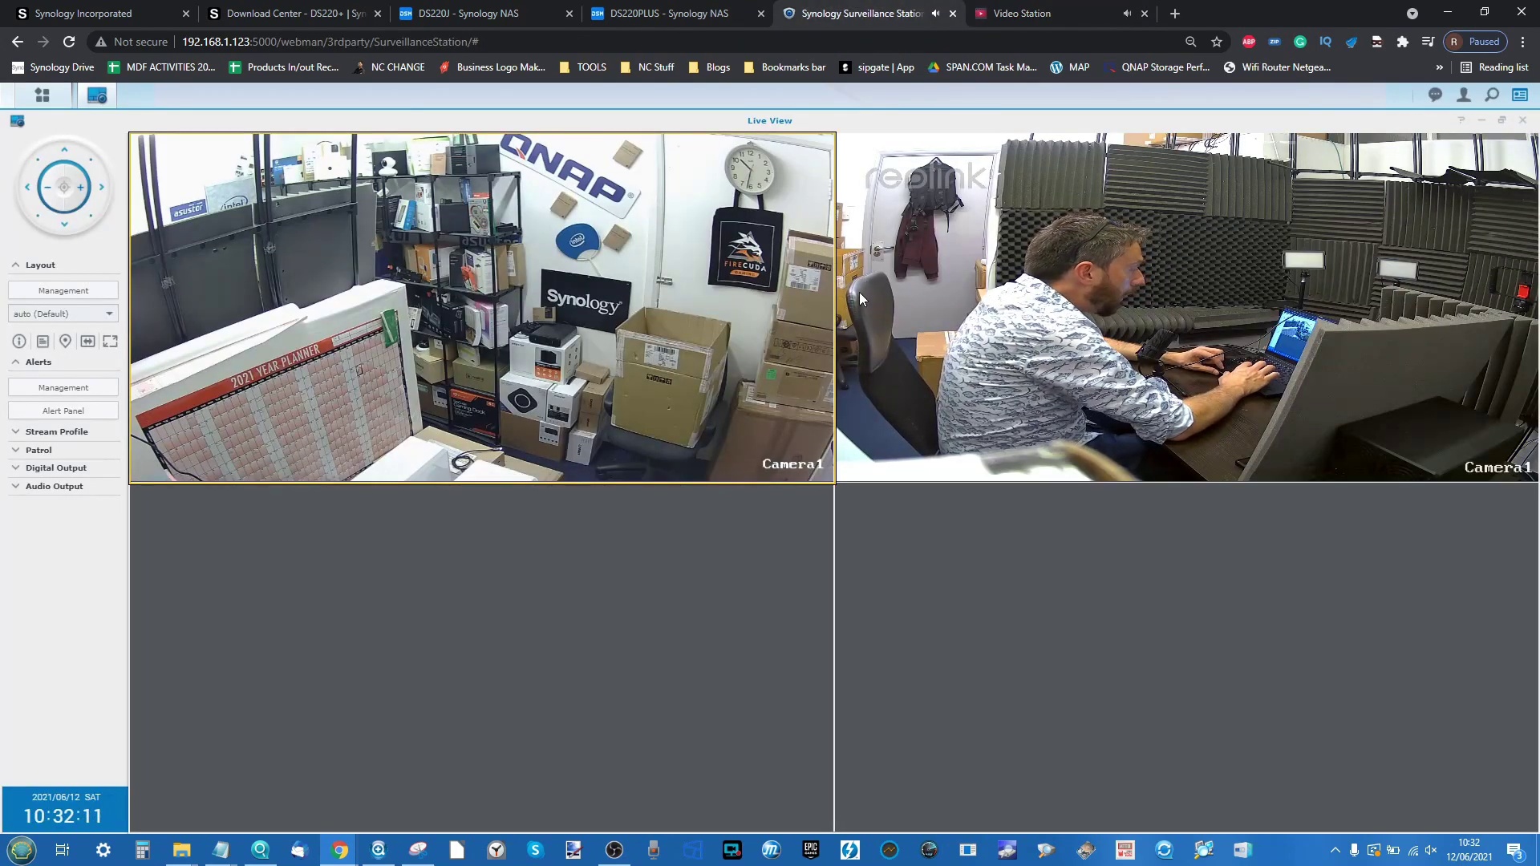
# Launch Audio Station from the DS220PLUS Main Menu and browse music by folder
pyautogui.click(673, 10)
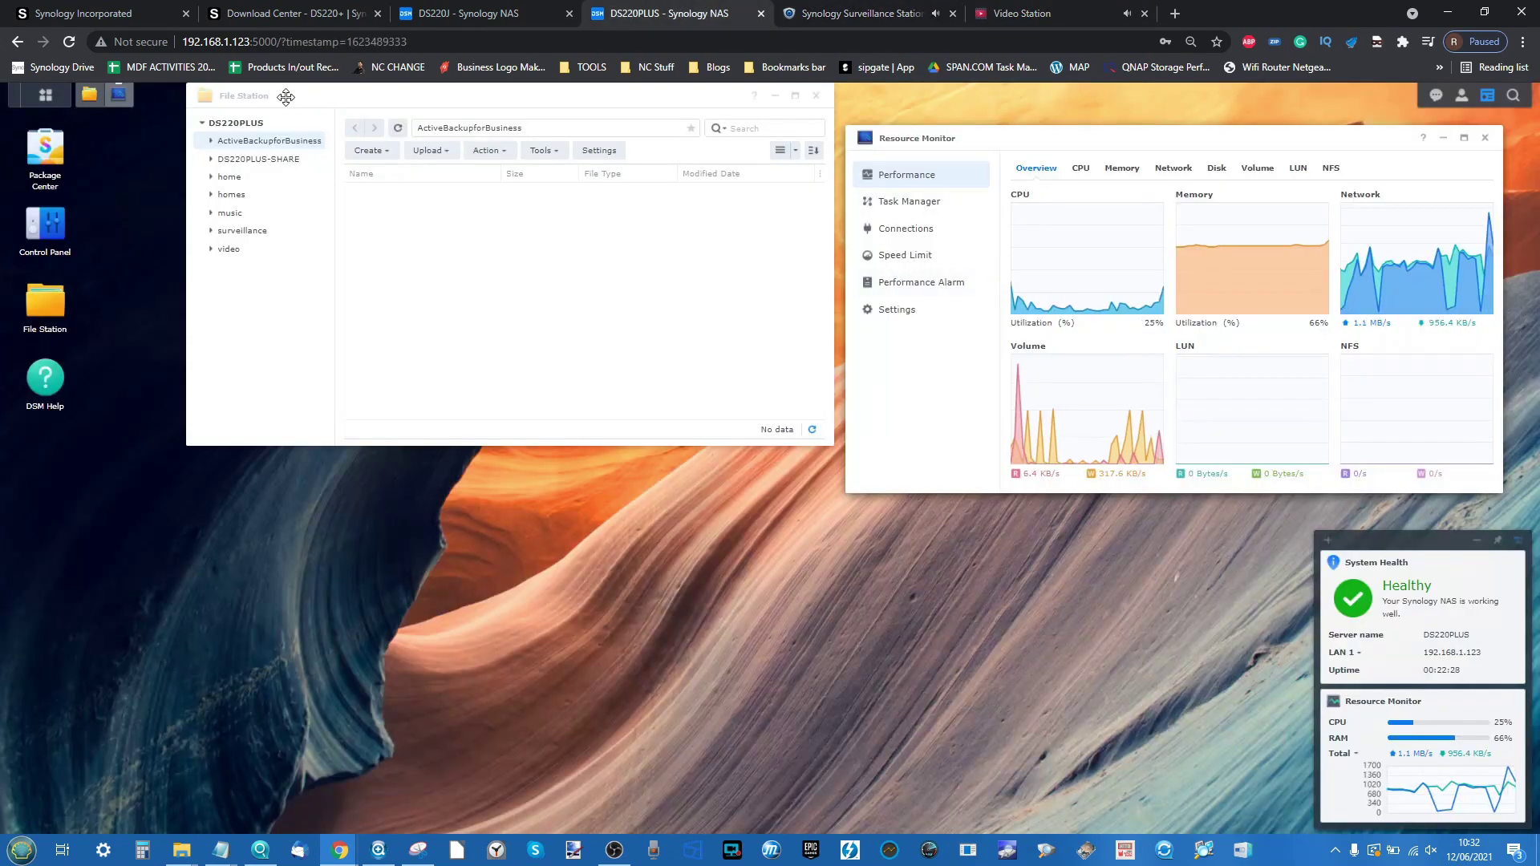
pyautogui.click(46, 95)
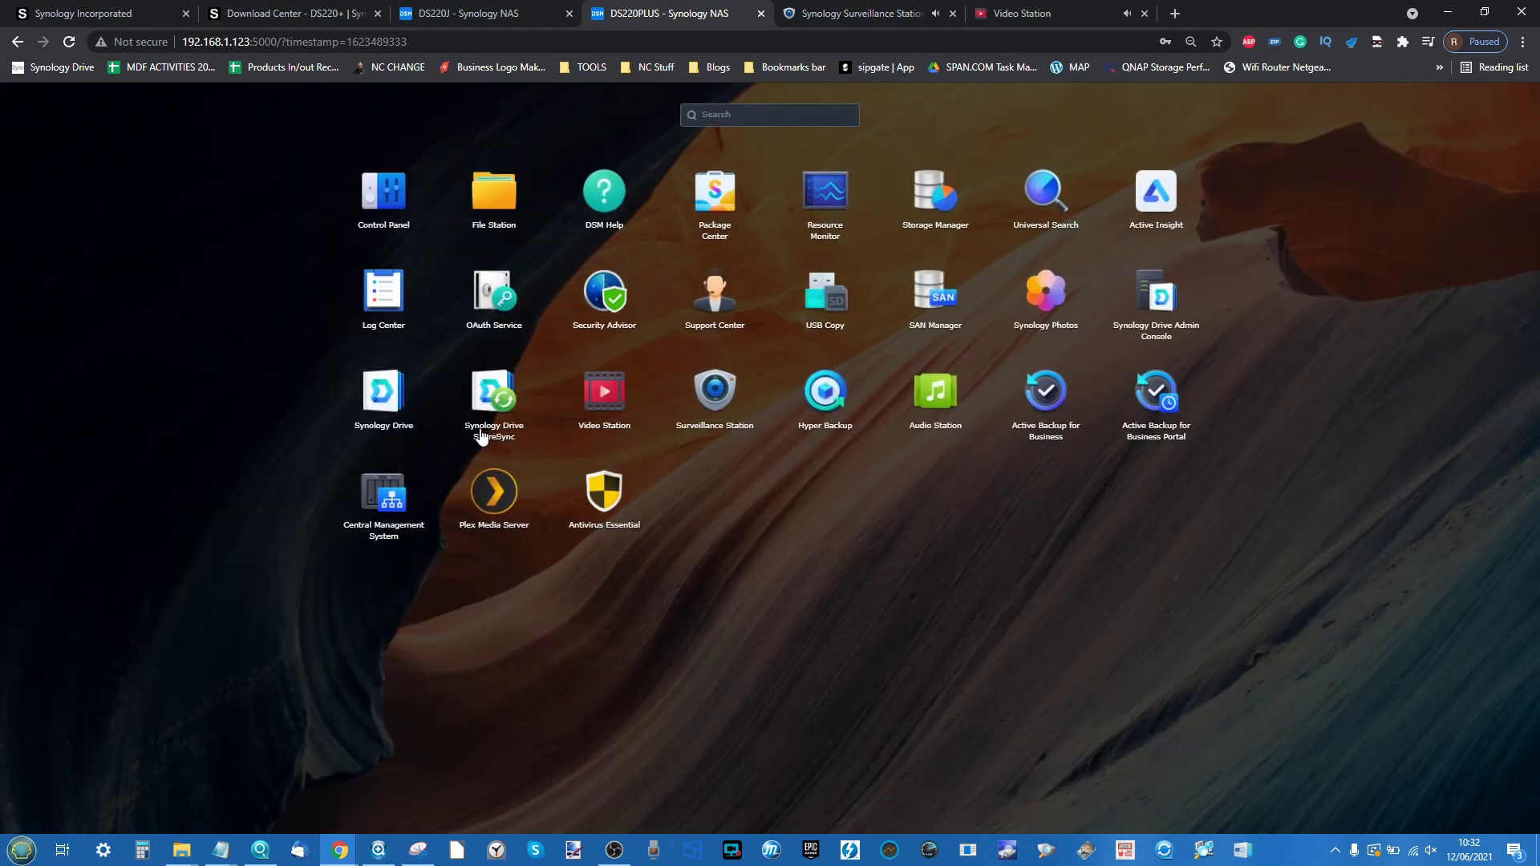
pyautogui.click(931, 401)
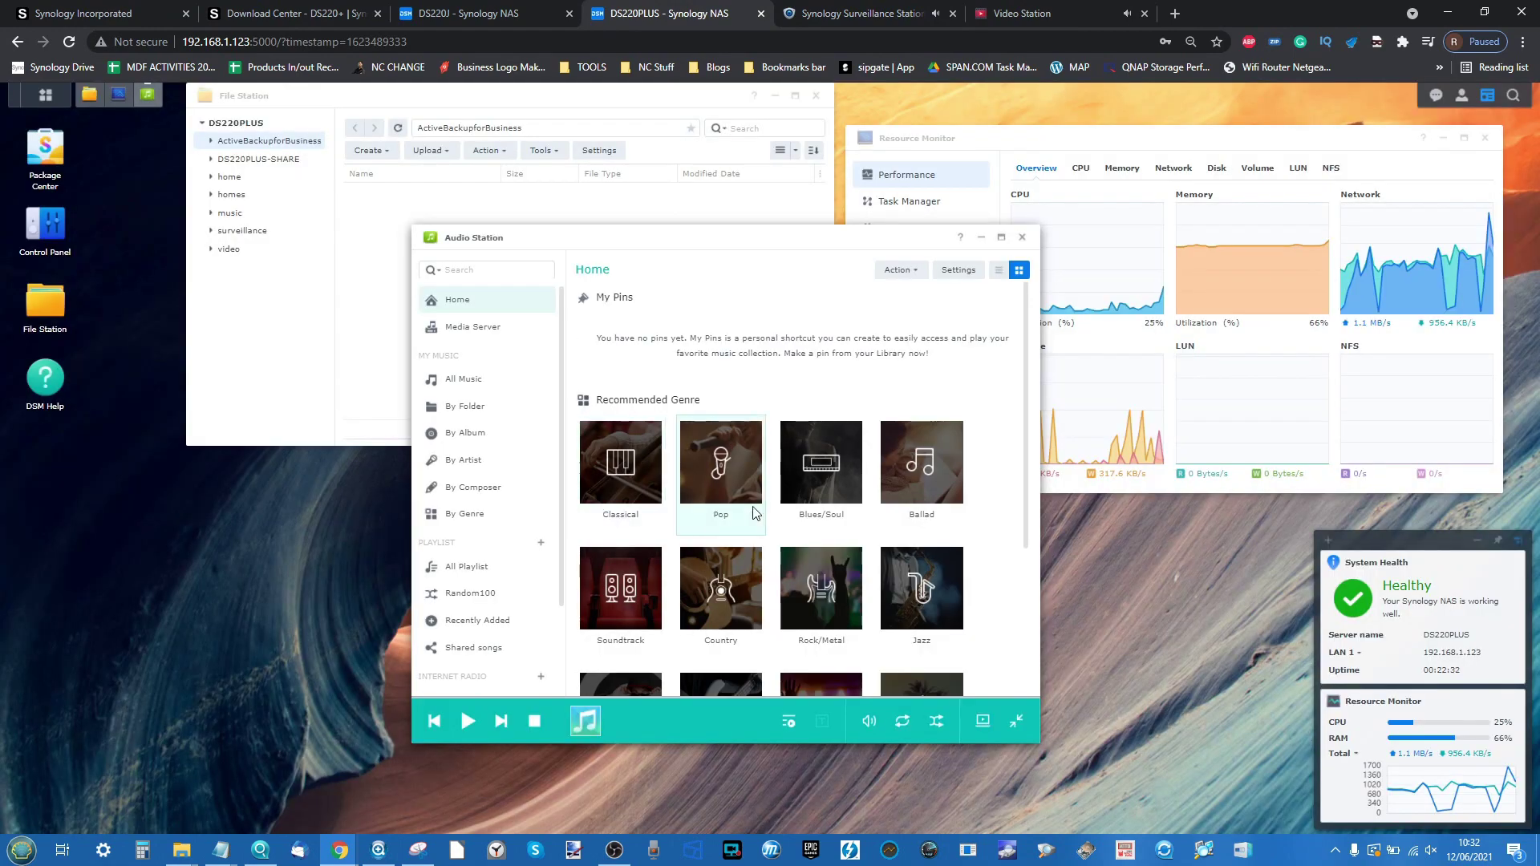
pyautogui.click(463, 409)
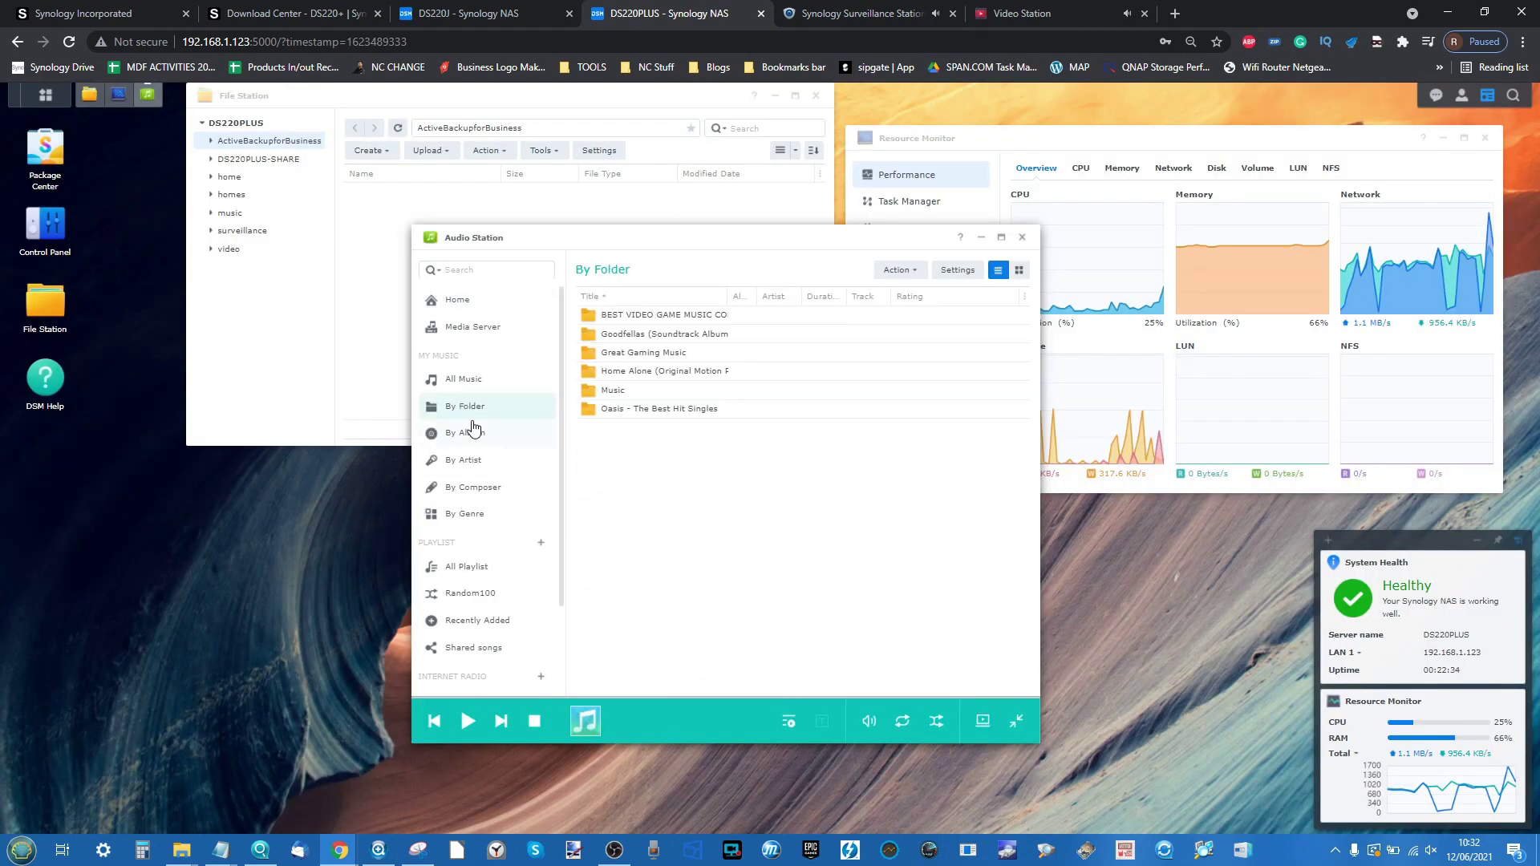
# Open the BEST VIDEO GAME MUSIC COLLECTION folder and play 12-Yoshimitsu
pyautogui.doubleClick(639, 319)
pyautogui.doubleClick(647, 317)
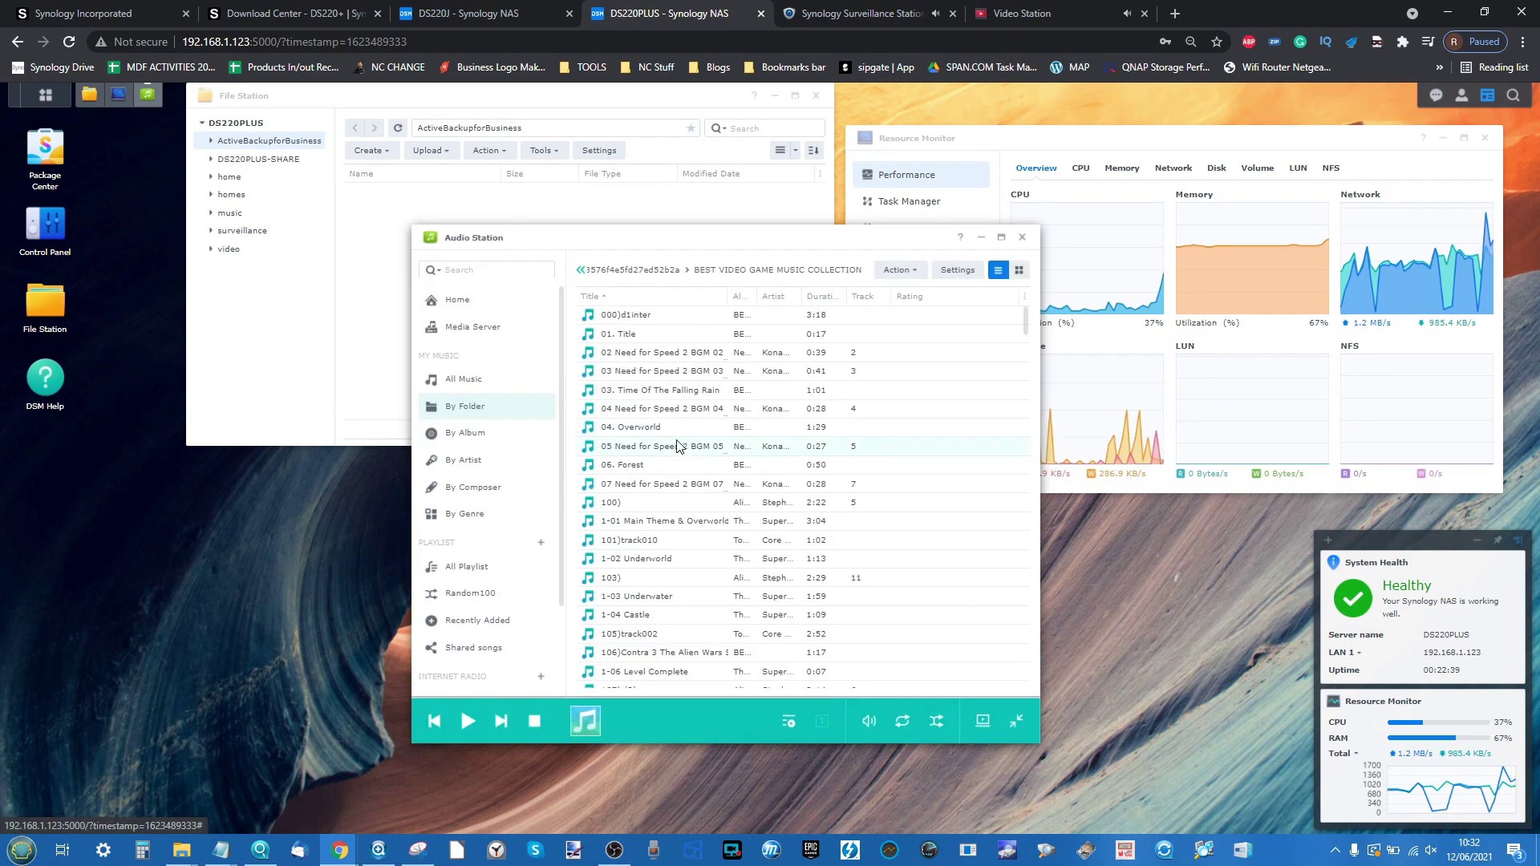
pyautogui.scroll(-5, 676, 447)
pyautogui.scroll(-4, 676, 447)
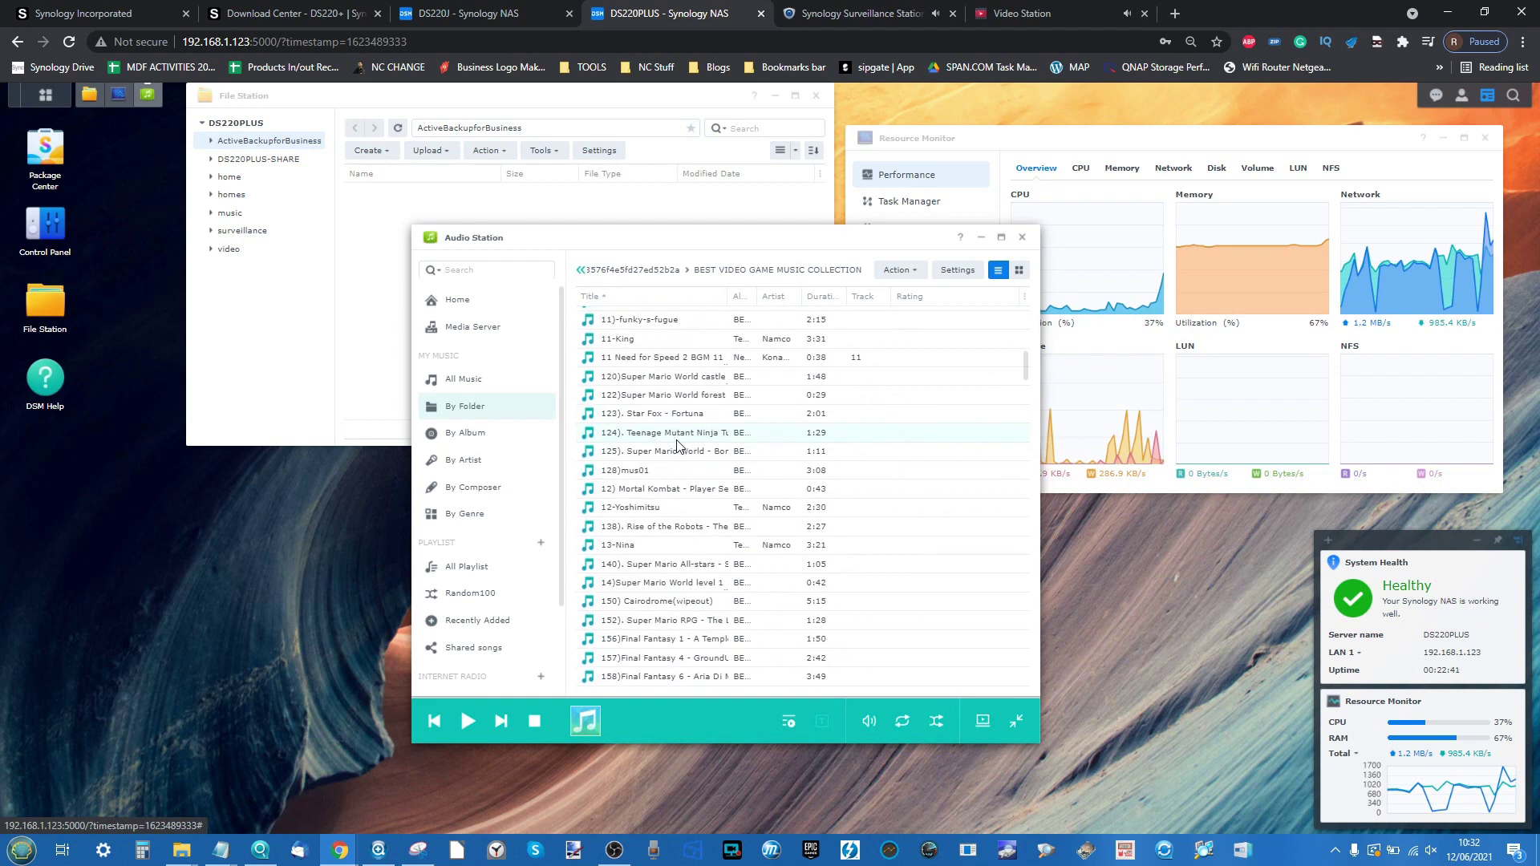
pyautogui.doubleClick(633, 508)
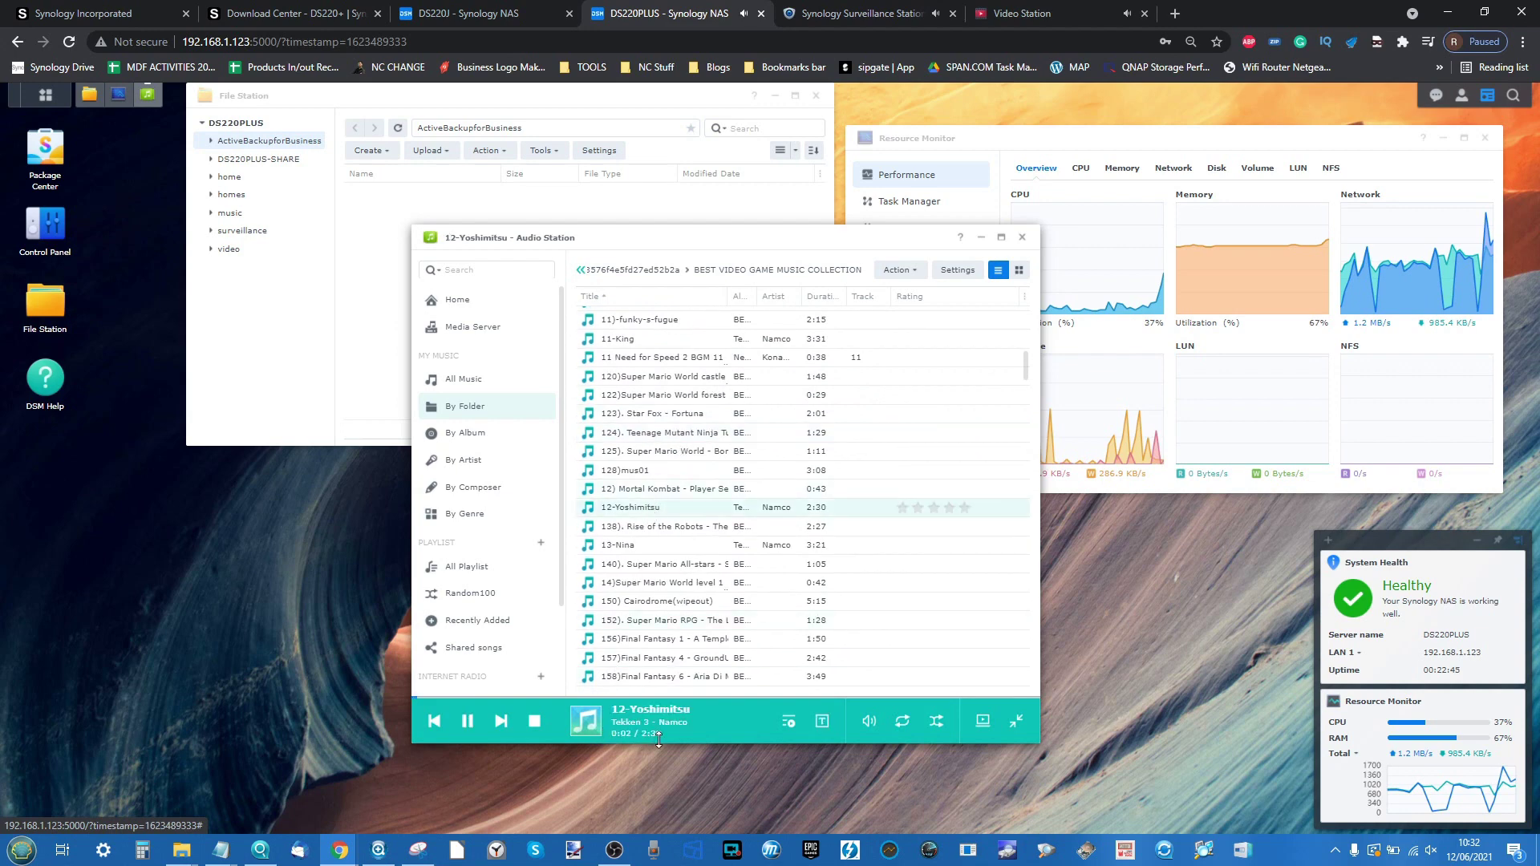
pyautogui.scroll(3, 668, 771)
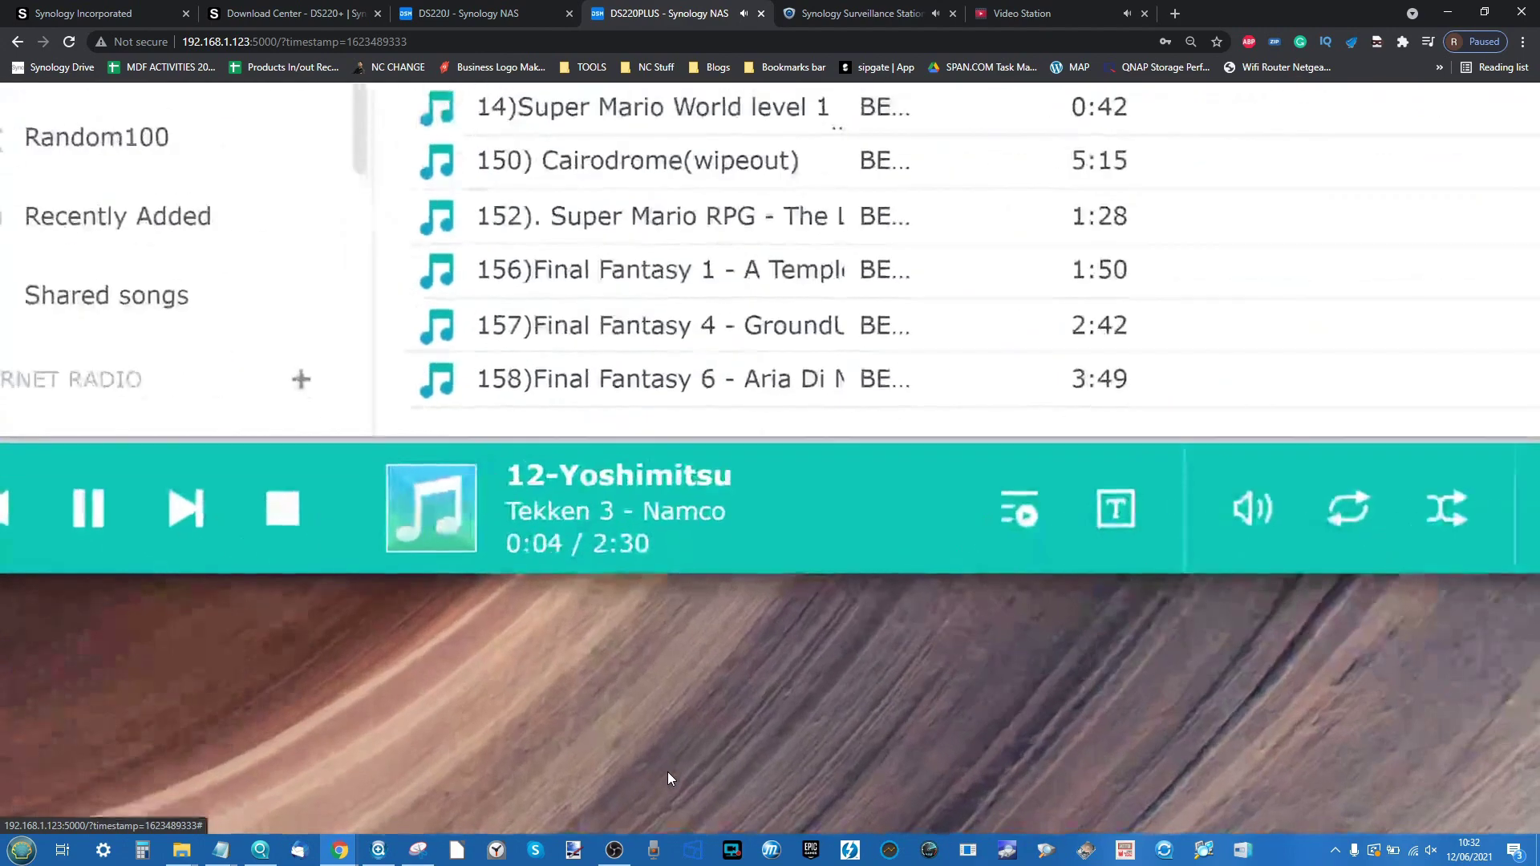
pyautogui.scroll(-3, 667, 771)
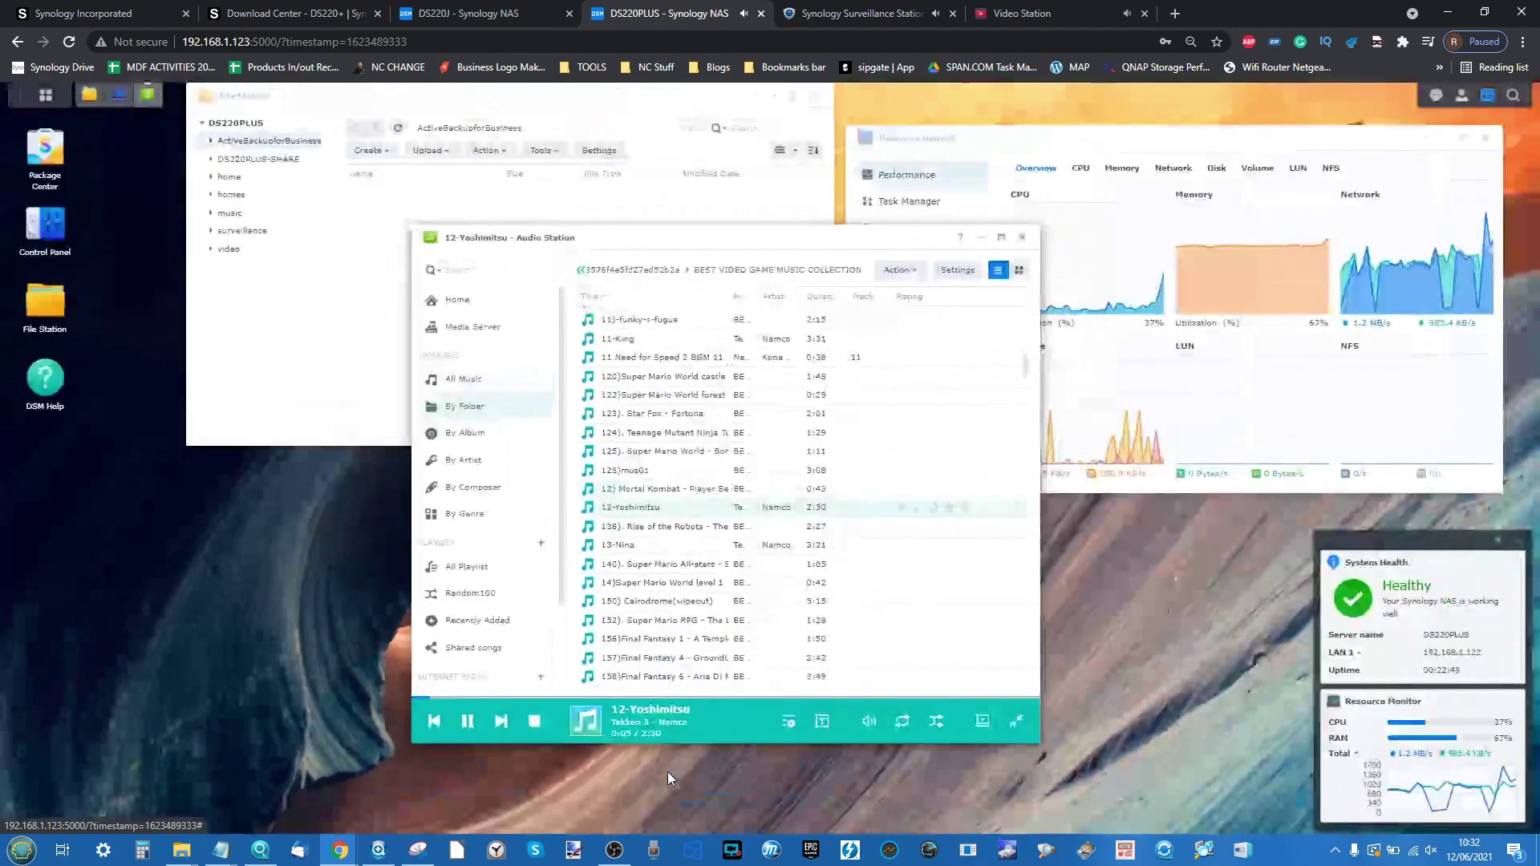
pyautogui.click(46, 96)
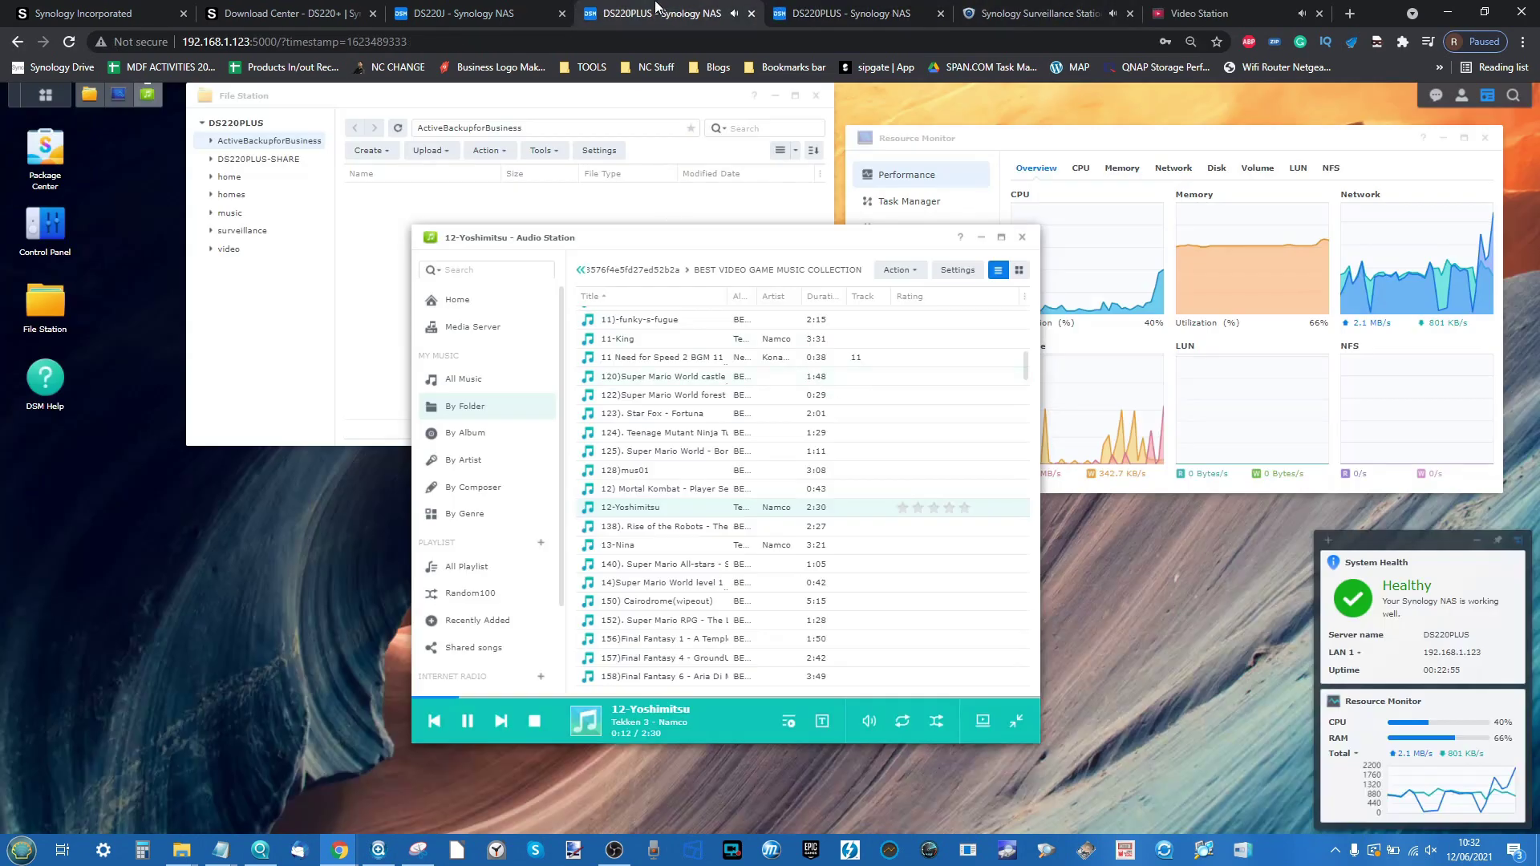
# Open the PLEX TEST MEDIA folder in Synology Drive
pyautogui.click(36, 97)
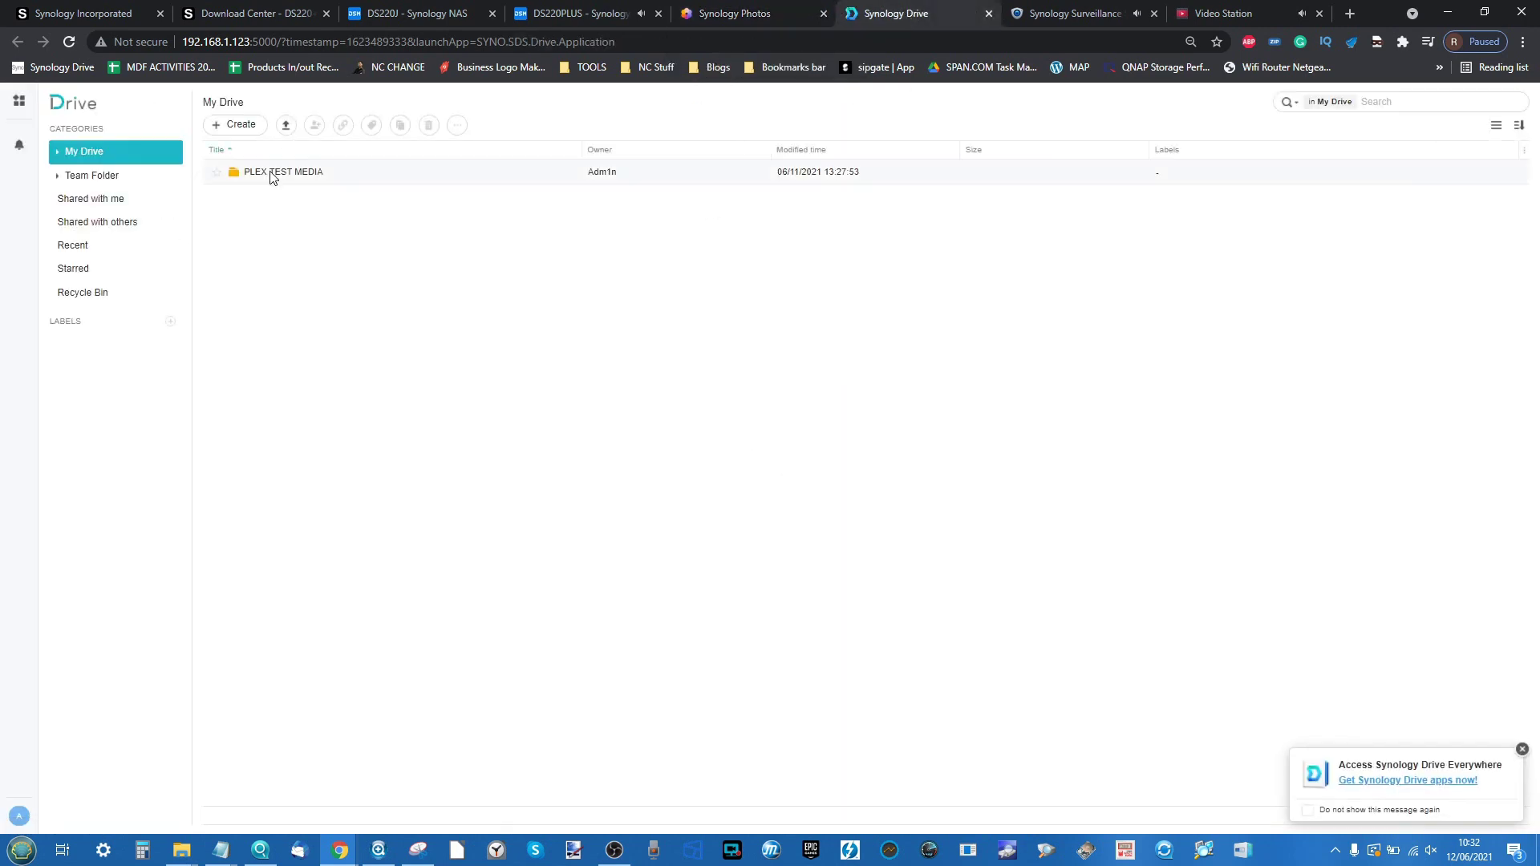
pyautogui.doubleClick(271, 177)
pyautogui.click(734, 14)
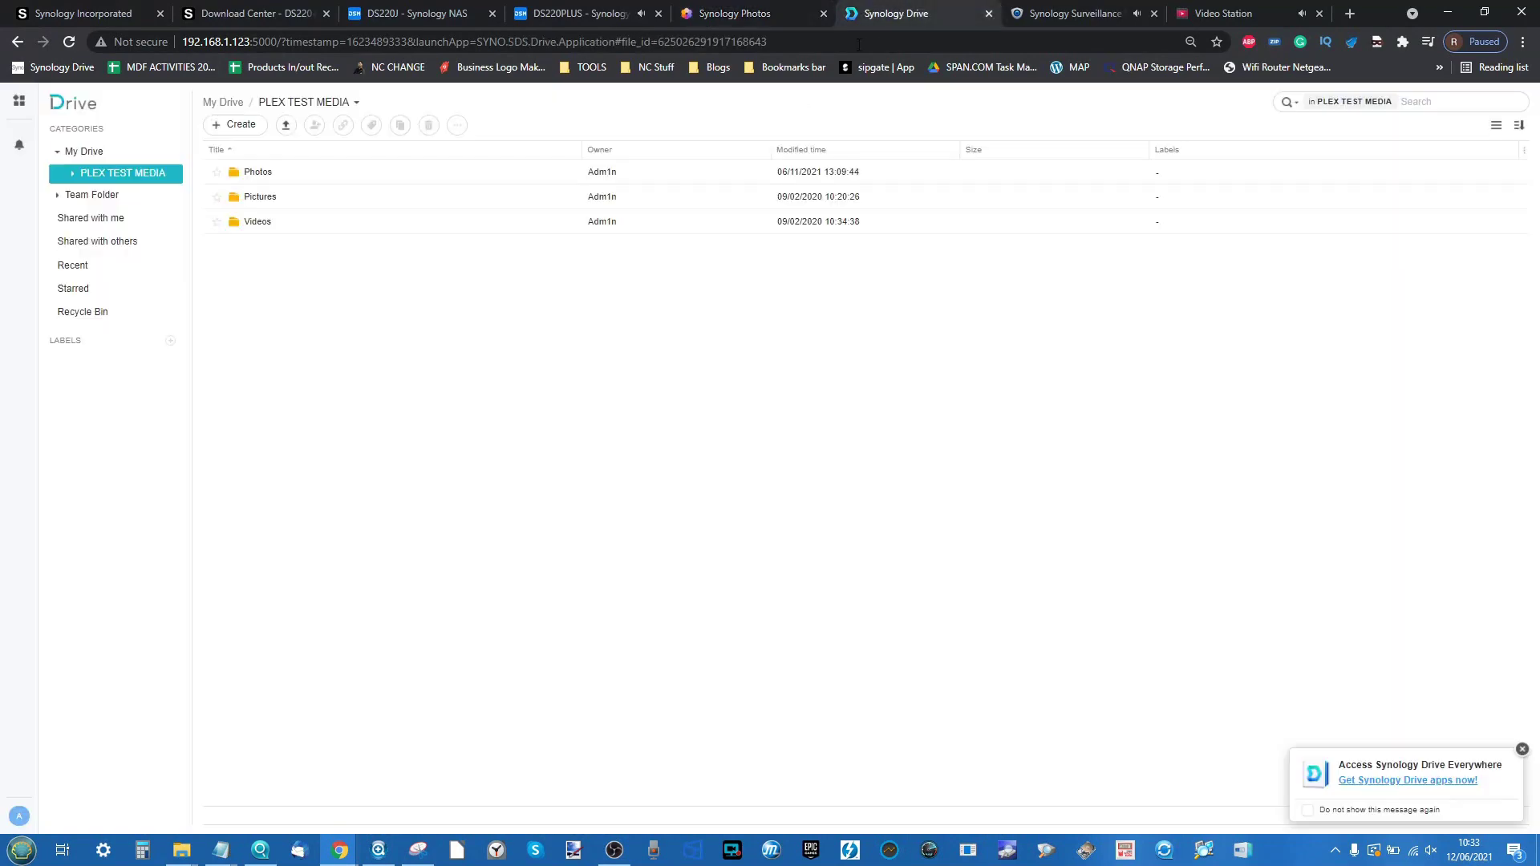
# Copy the Photos folder into Pictures, then return to the DS220PLUS DSM desktop
pyautogui.rightClick(268, 175)
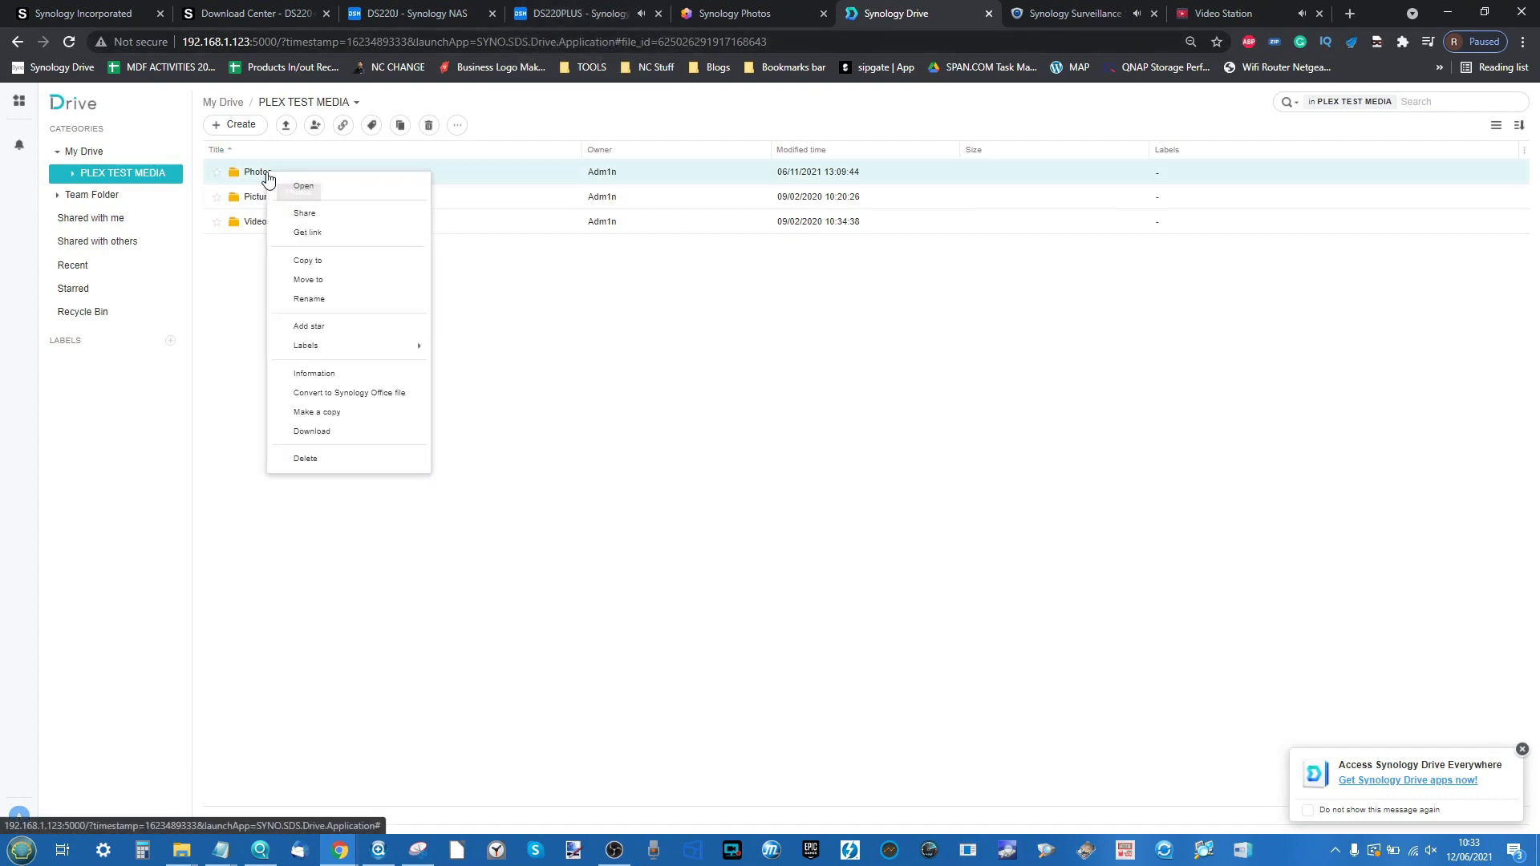
pyautogui.click(317, 262)
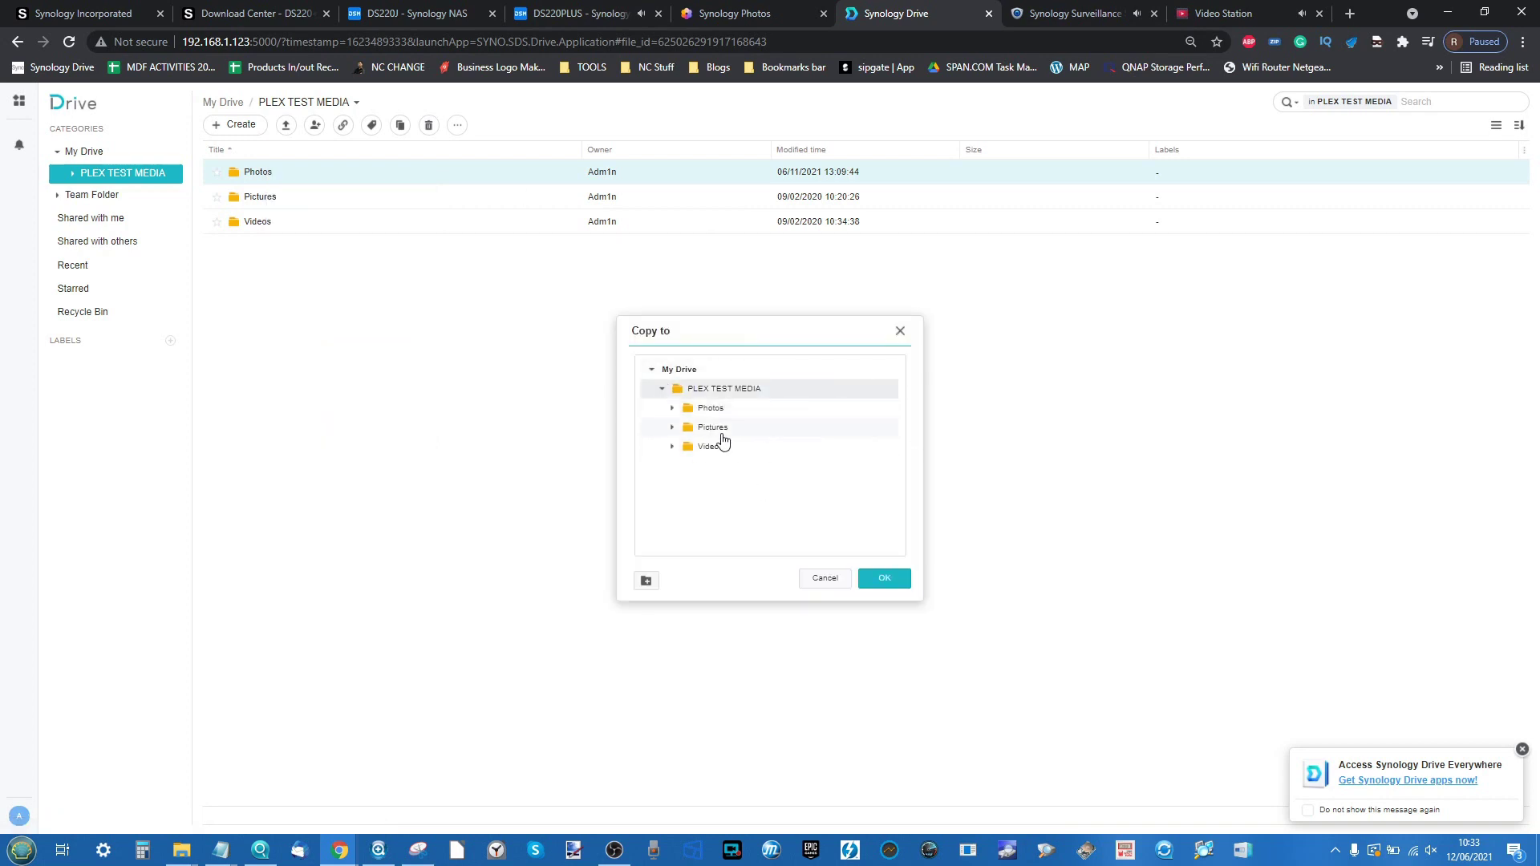
pyautogui.click(723, 428)
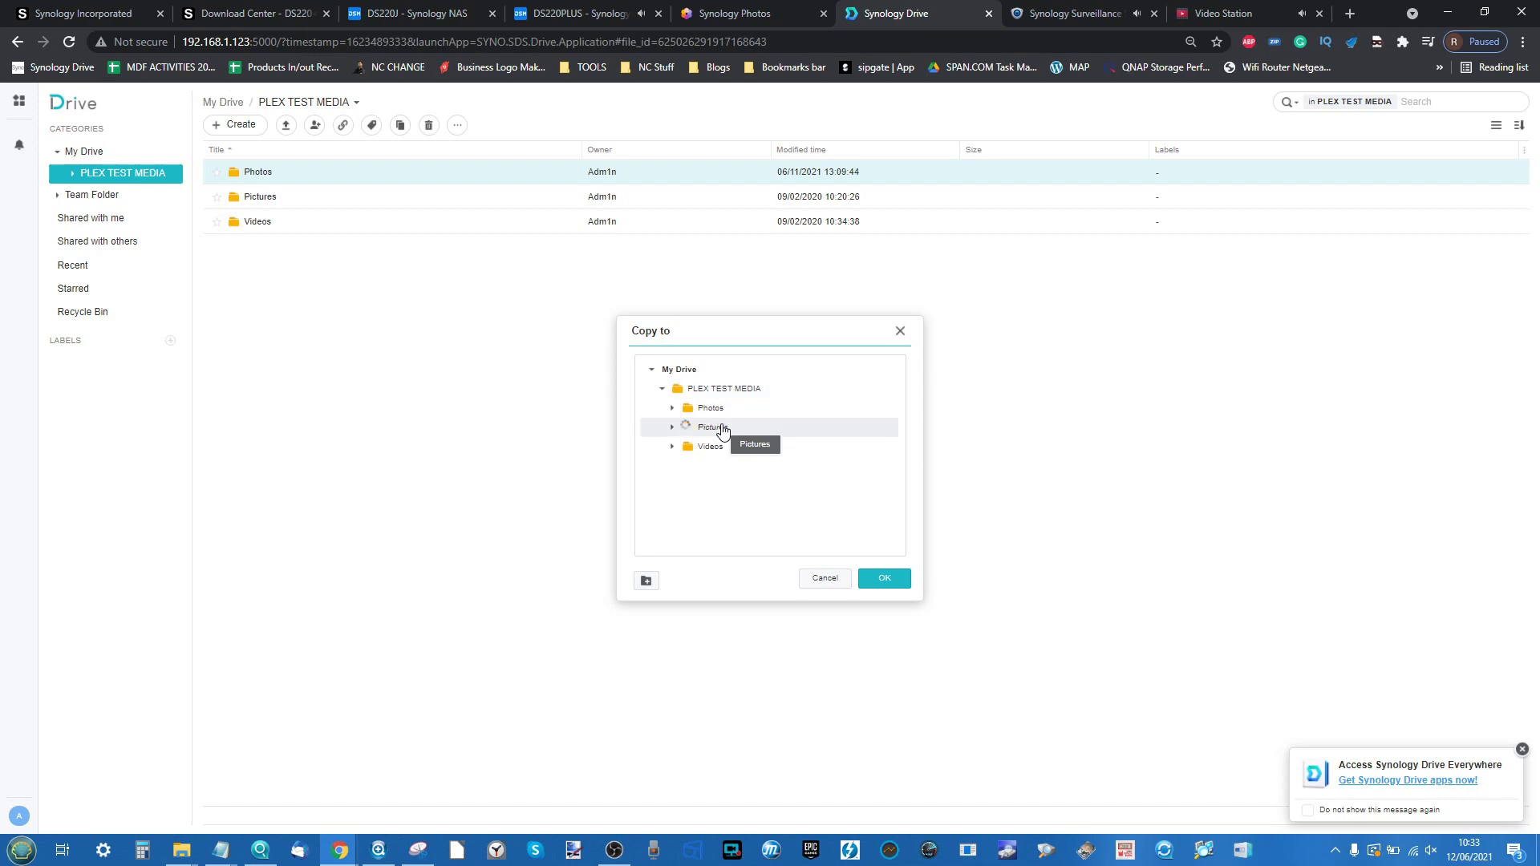
pyautogui.click(883, 579)
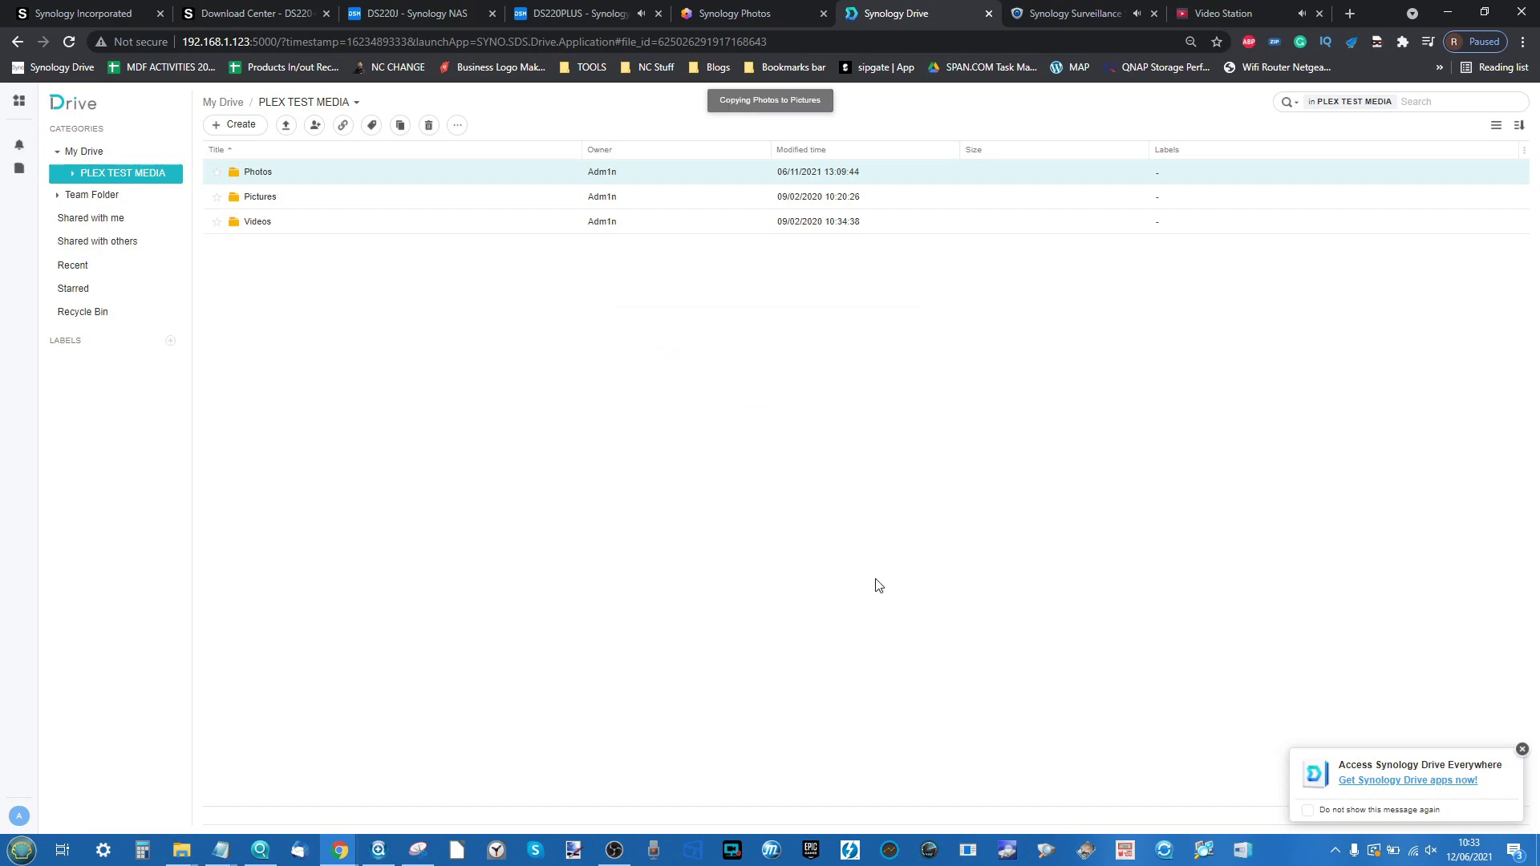
pyautogui.click(696, 10)
pyautogui.click(573, 13)
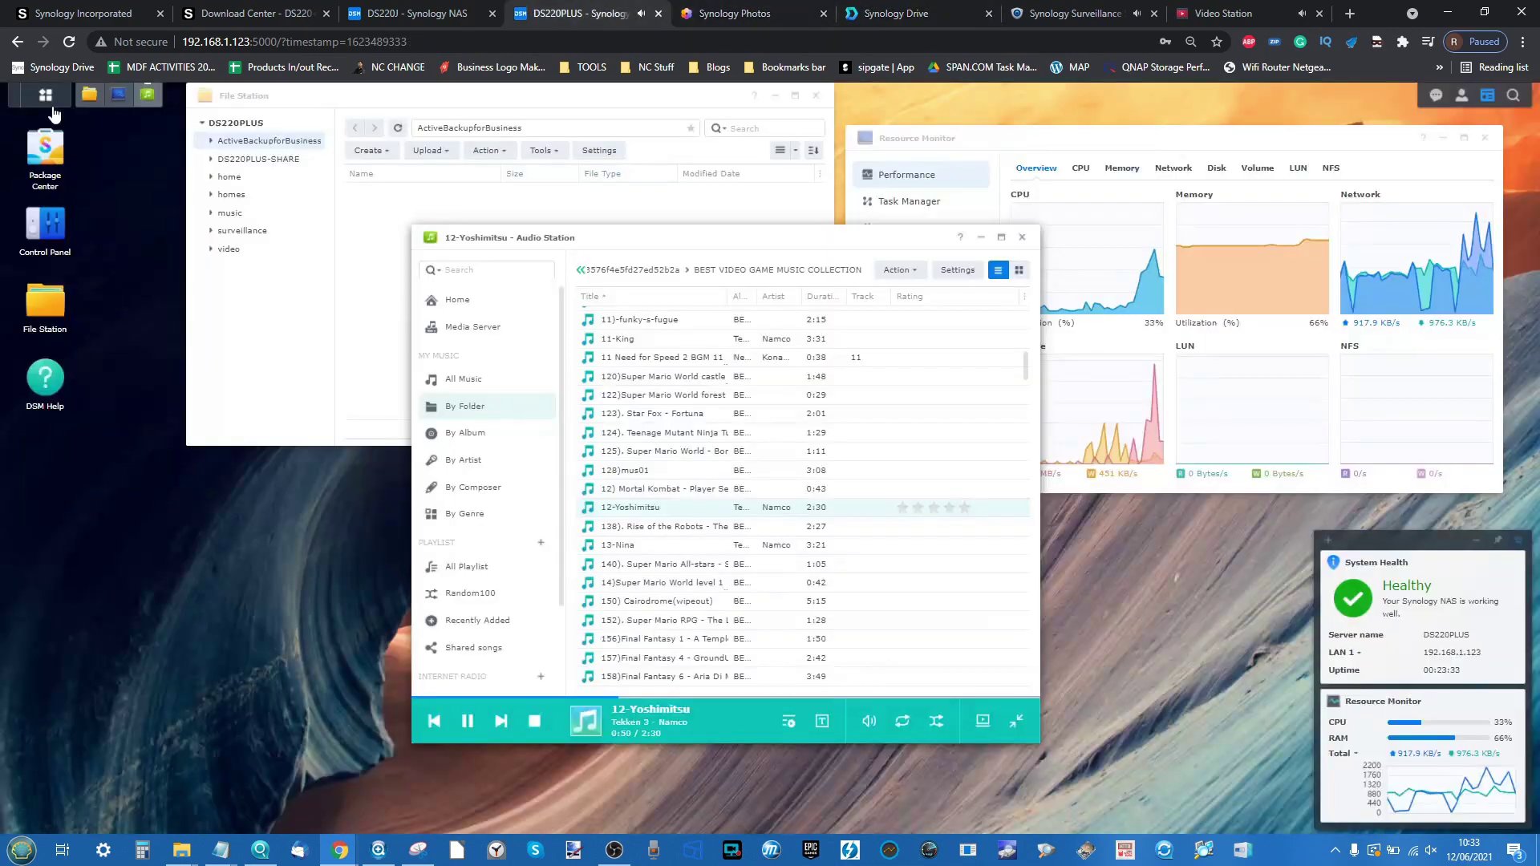
# Copy all three folders from the video share and paste them into DS220PLUS-SHARE
pyautogui.click(44, 303)
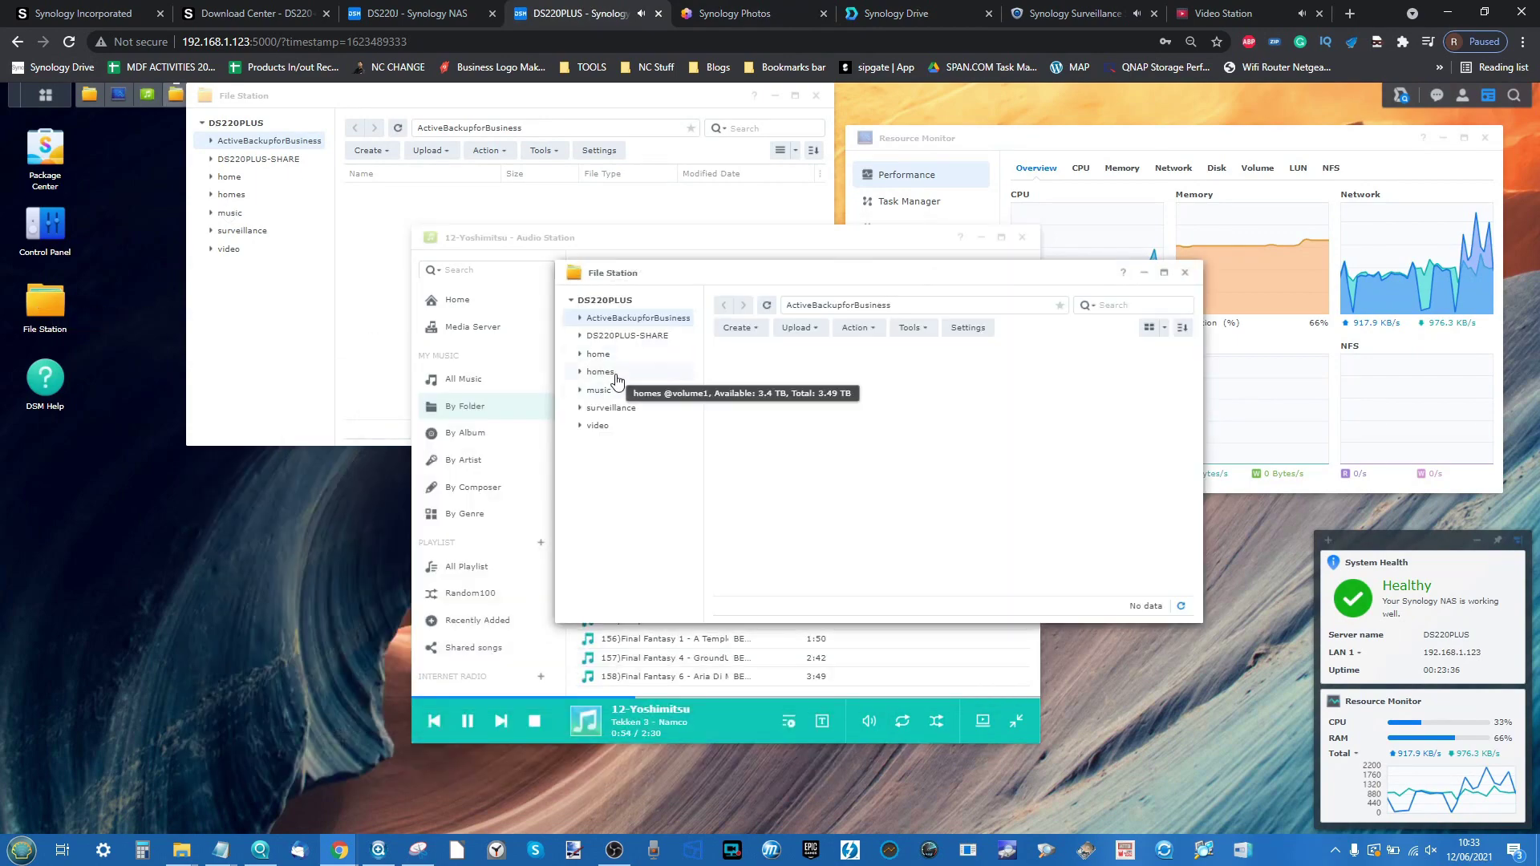
pyautogui.click(600, 425)
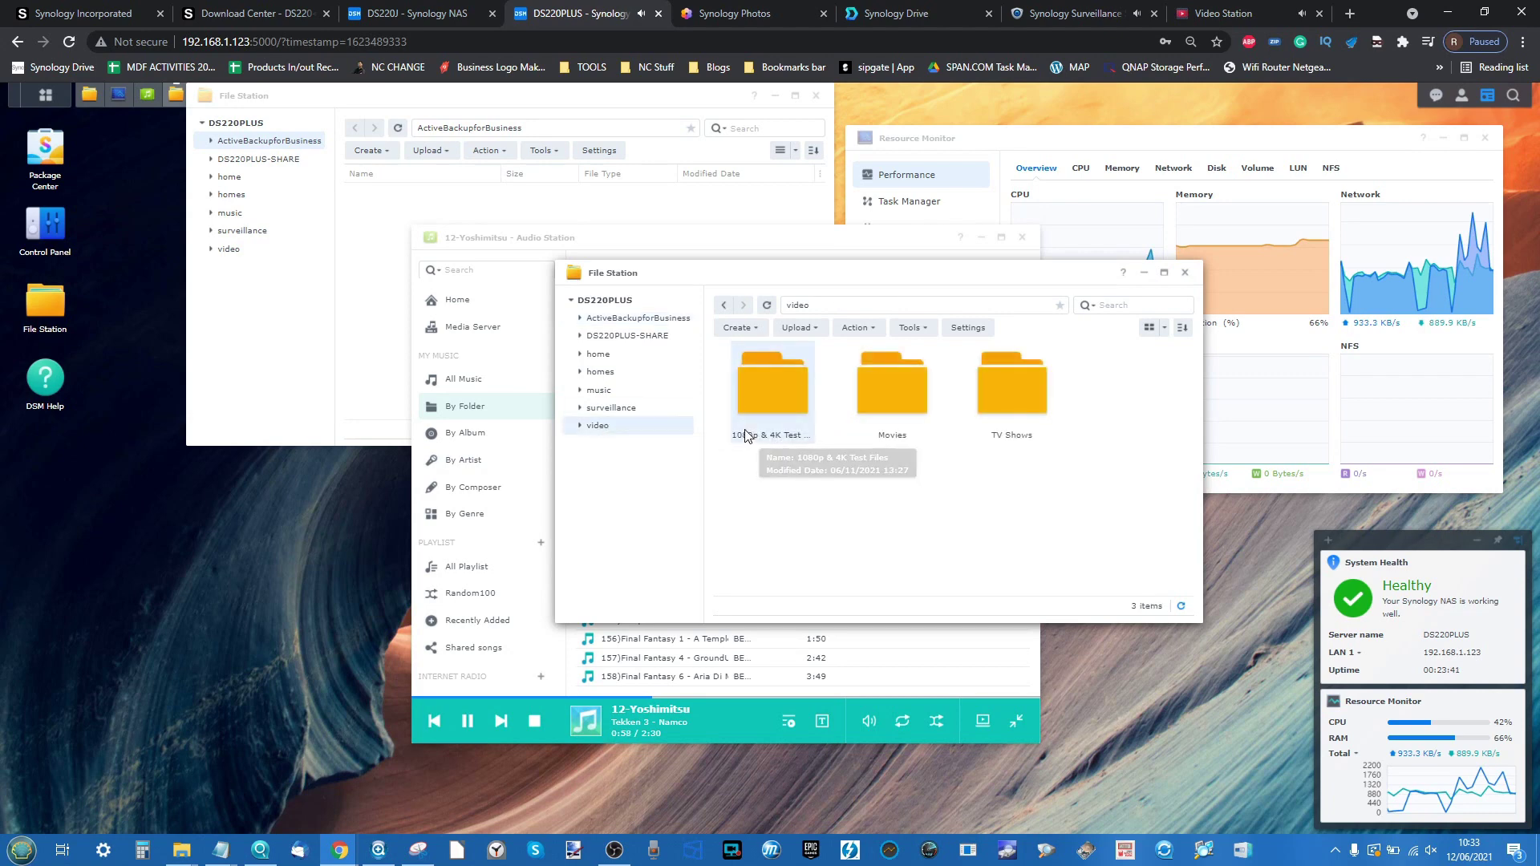
pyautogui.hotkey('ctrl', 'a')
pyautogui.rightClick(859, 389)
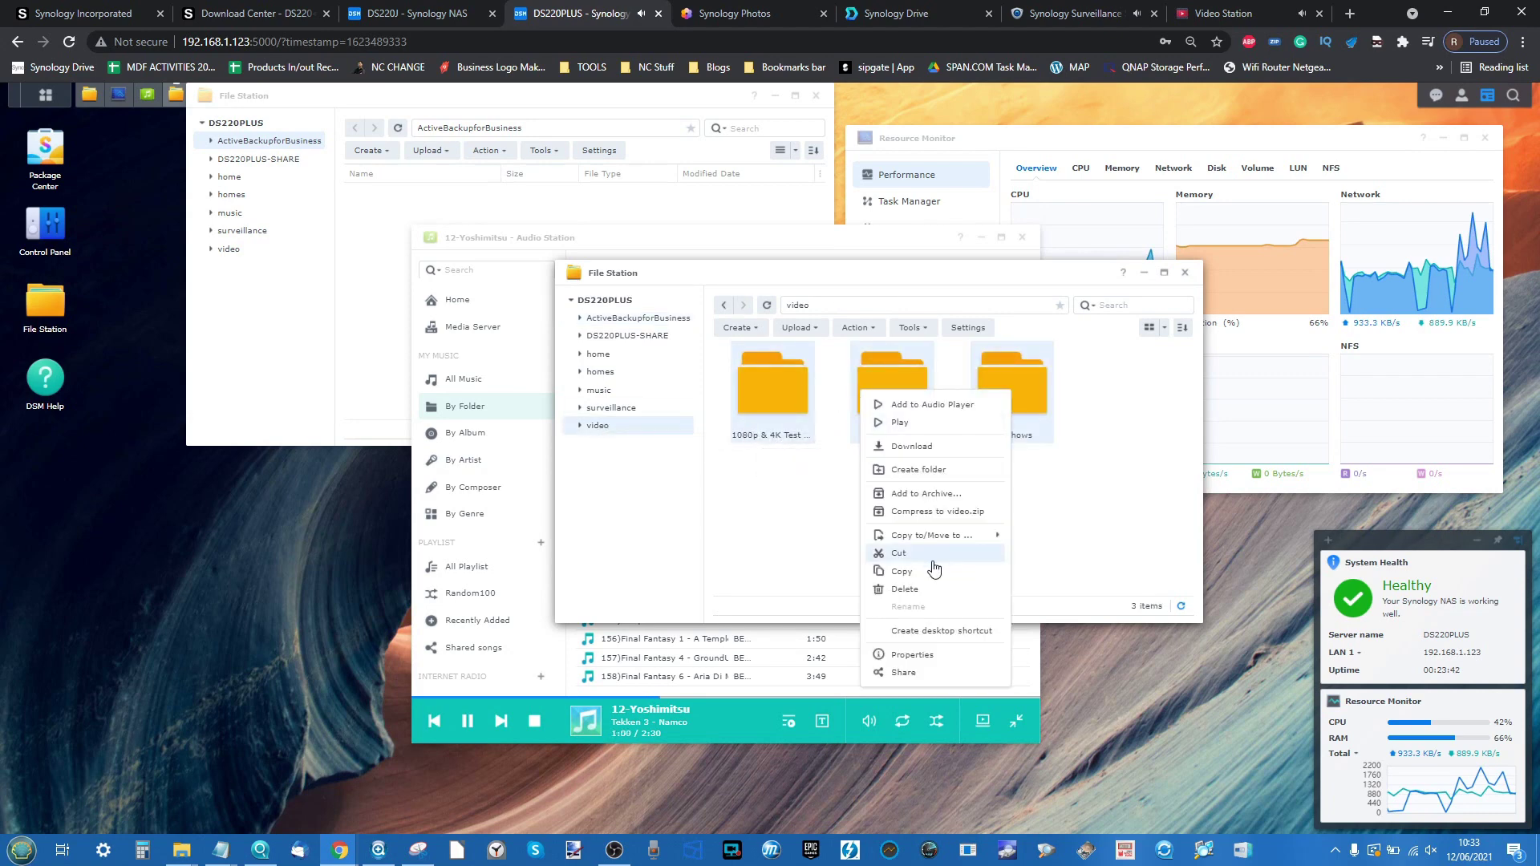
pyautogui.click(901, 571)
pyautogui.click(609, 335)
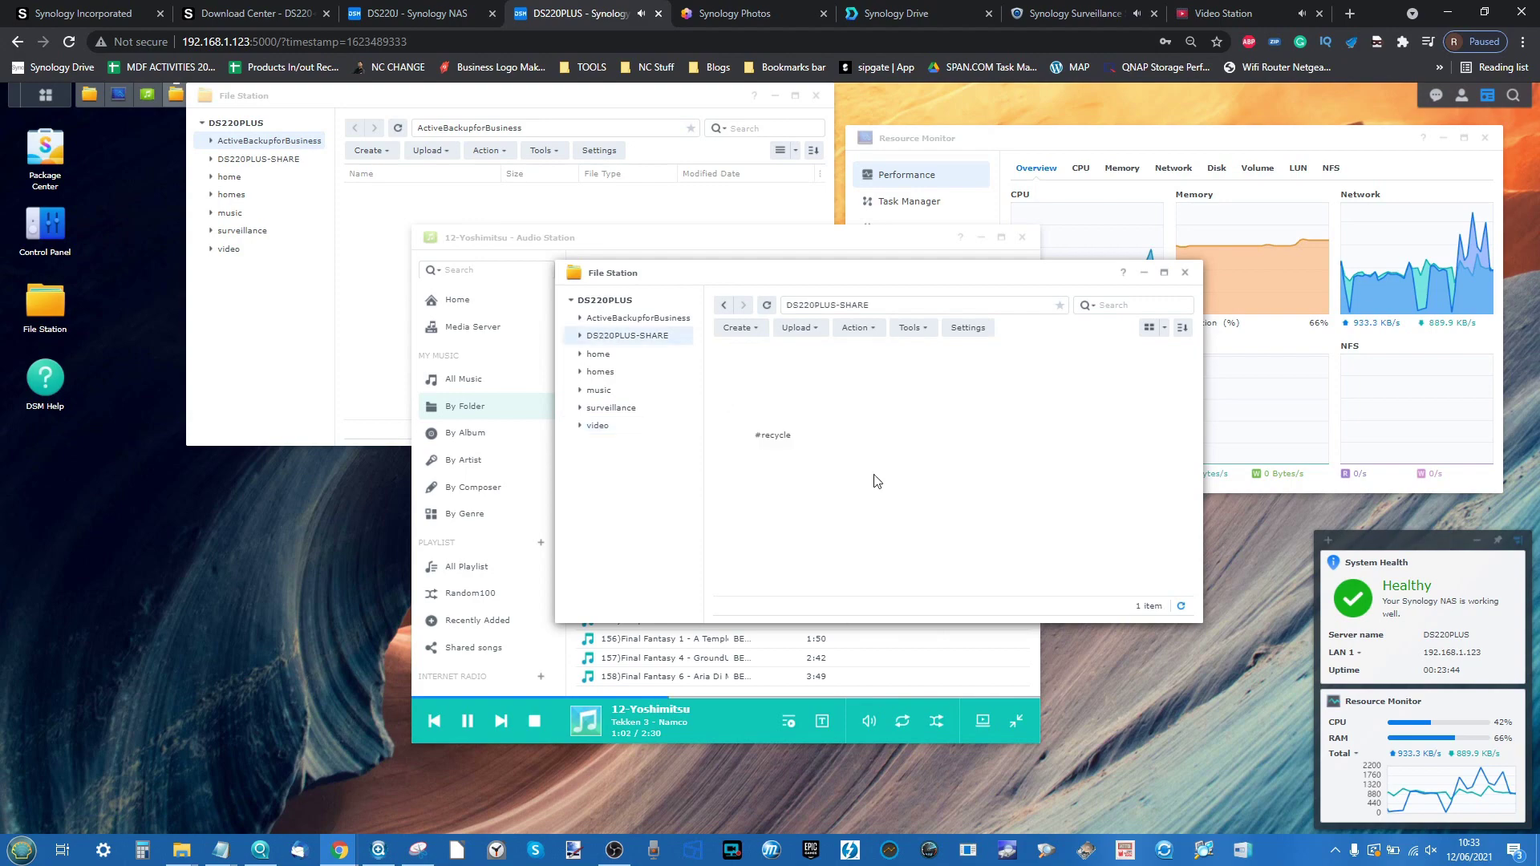
pyautogui.rightClick(875, 480)
pyautogui.click(967, 651)
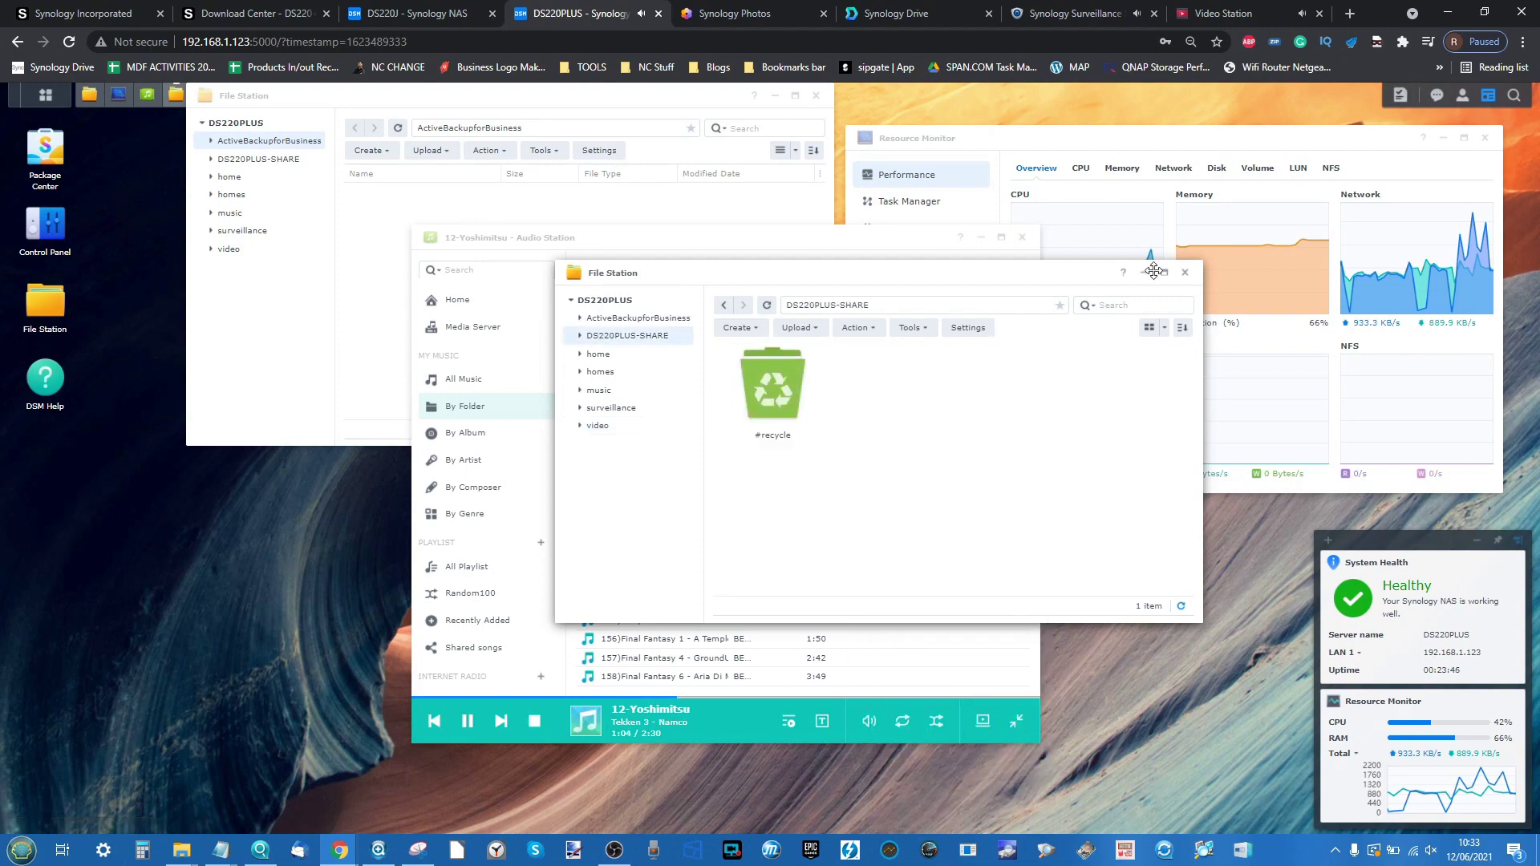
# Check the Video Station, Surveillance, Drive, Photos and DS220J tabs, ending on the DS220PLUS desktop
pyautogui.click(1211, 13)
pyautogui.click(1078, 13)
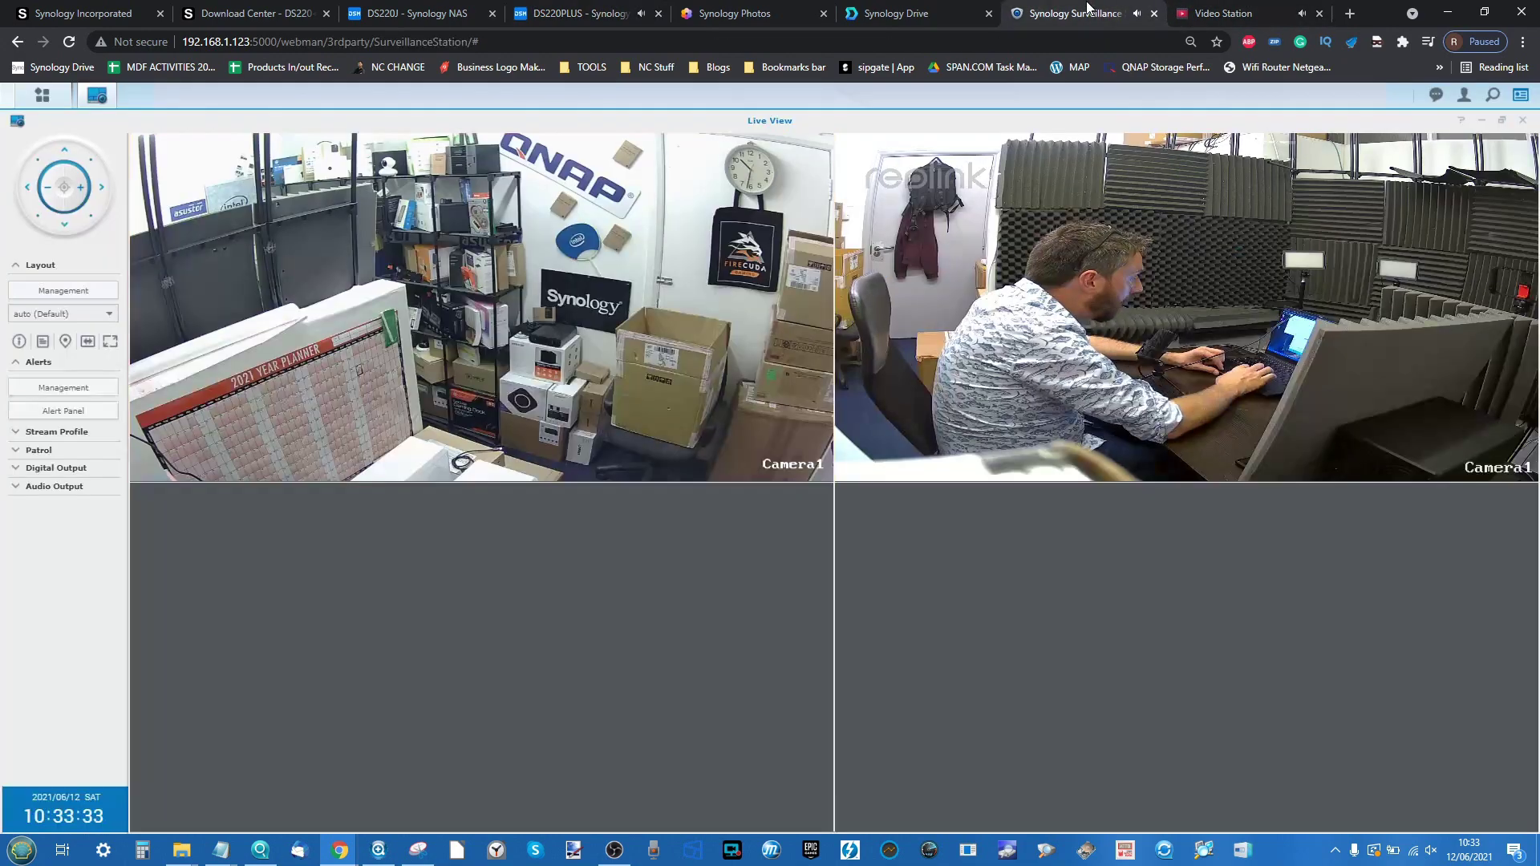
pyautogui.click(896, 8)
pyautogui.click(802, 8)
pyautogui.click(915, 7)
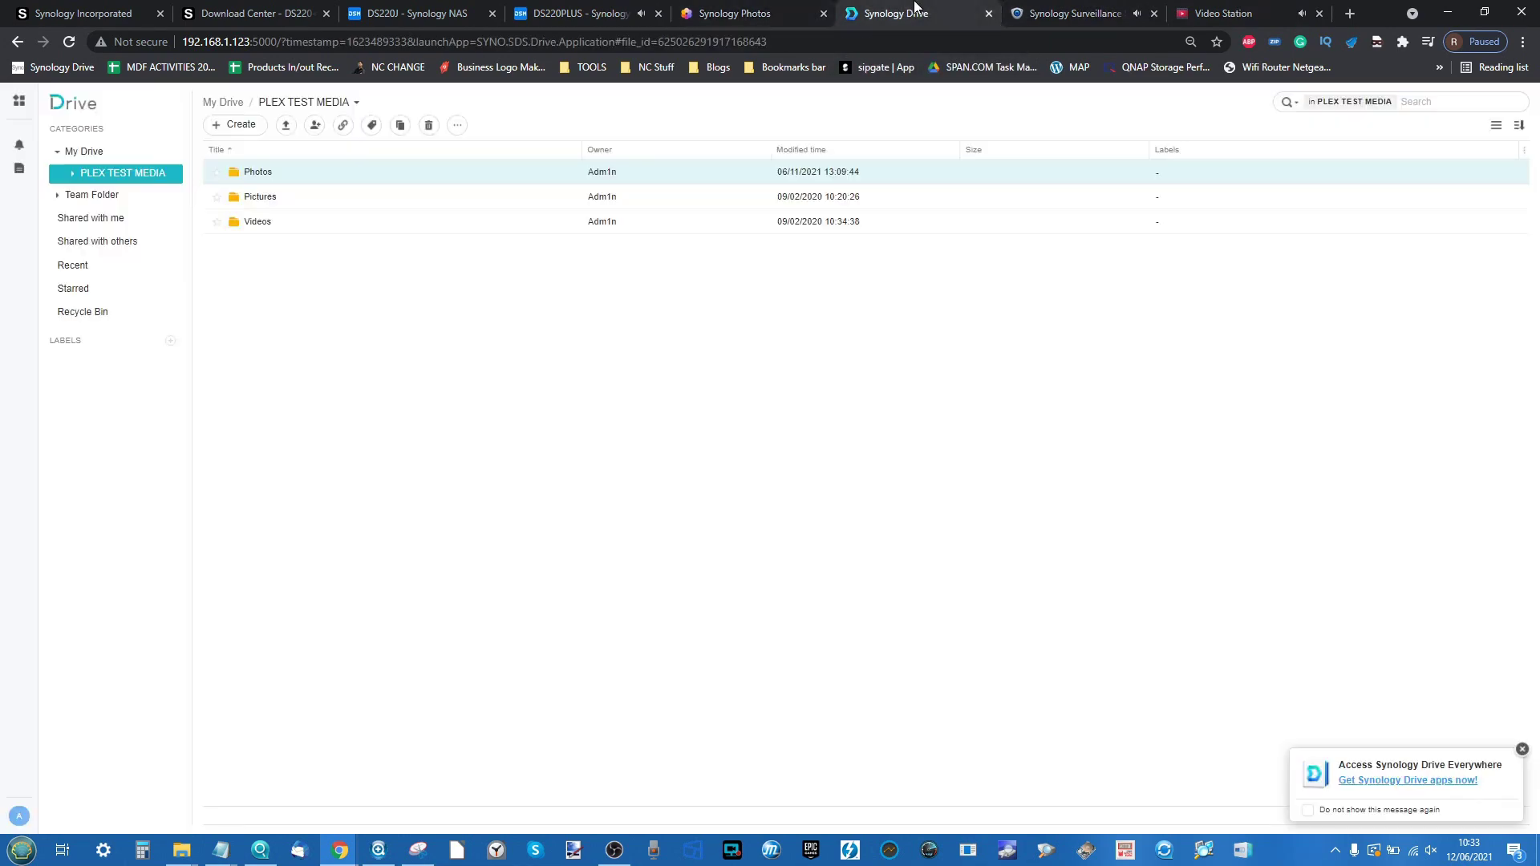
pyautogui.click(708, 6)
pyautogui.click(561, 11)
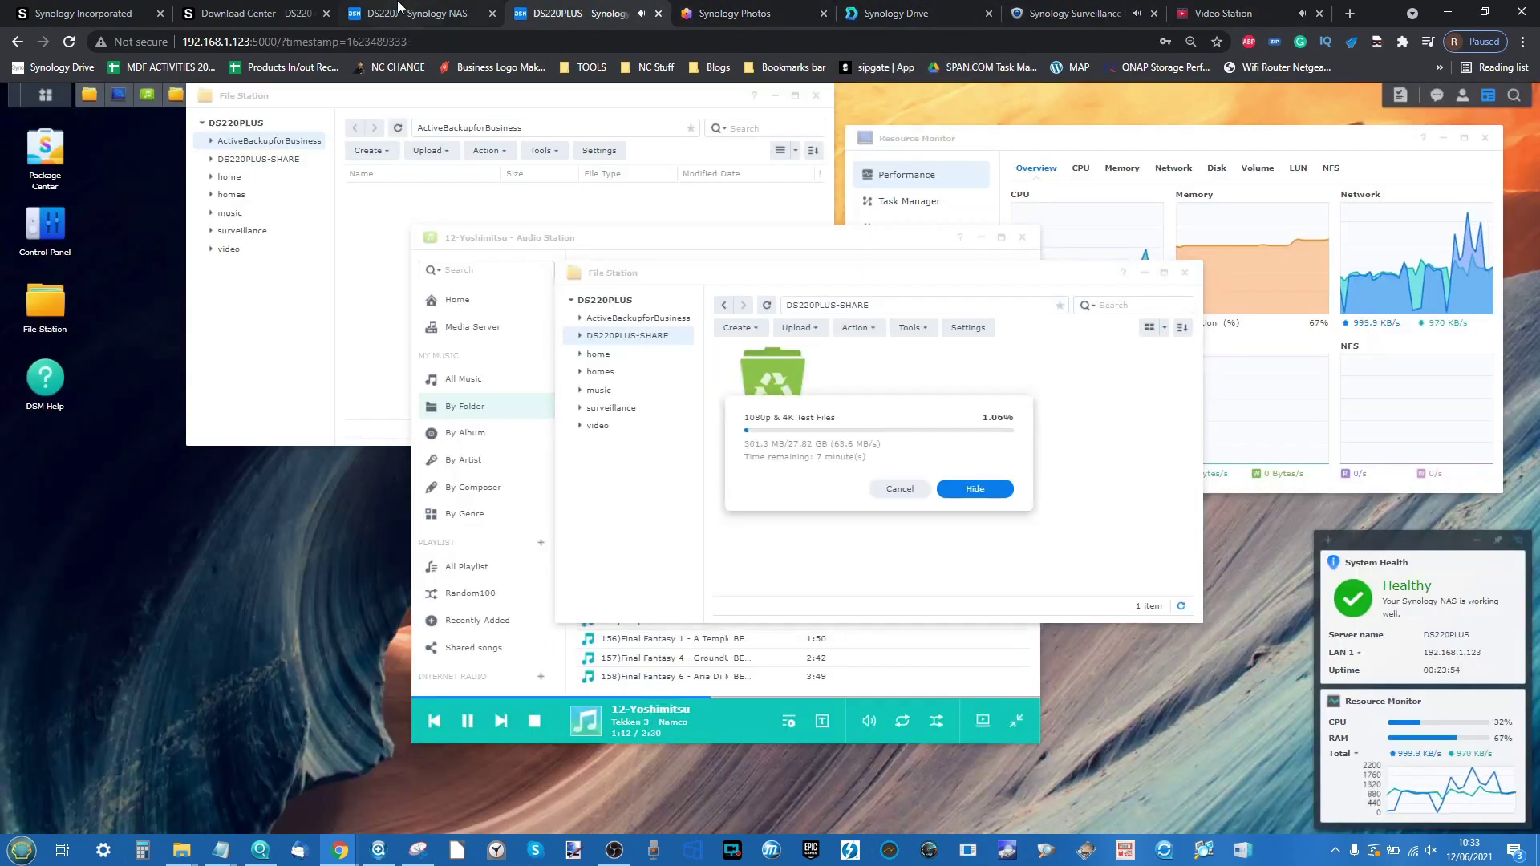
pyautogui.click(398, 7)
pyautogui.click(600, 6)
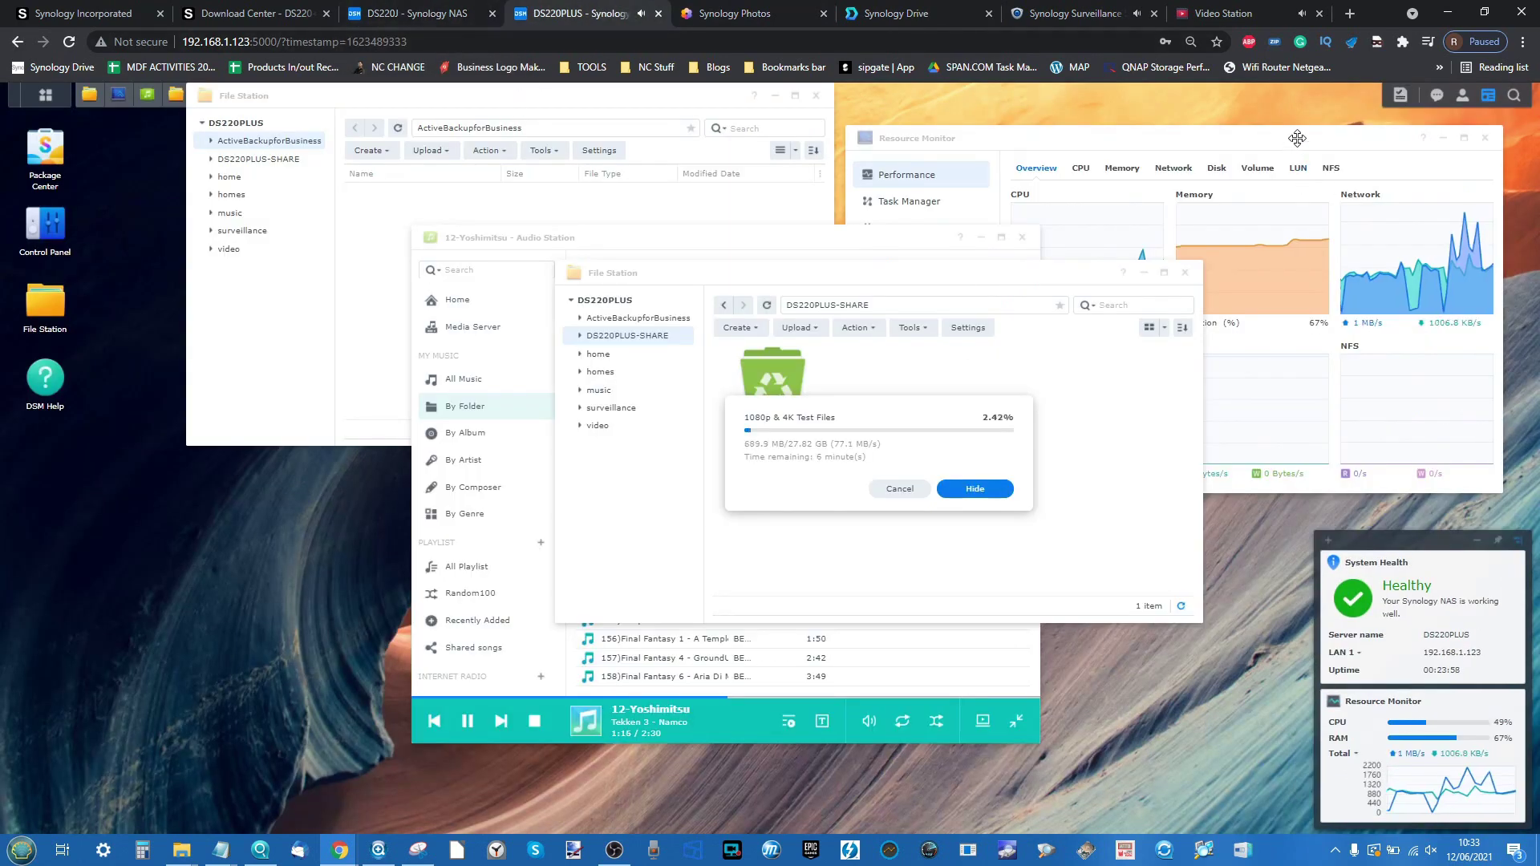
# Move and maximize Resource Monitor, view Task Manager's services, then return to the Performance graphs
pyautogui.moveTo(1298, 139); pyautogui.dragTo(513, 457)
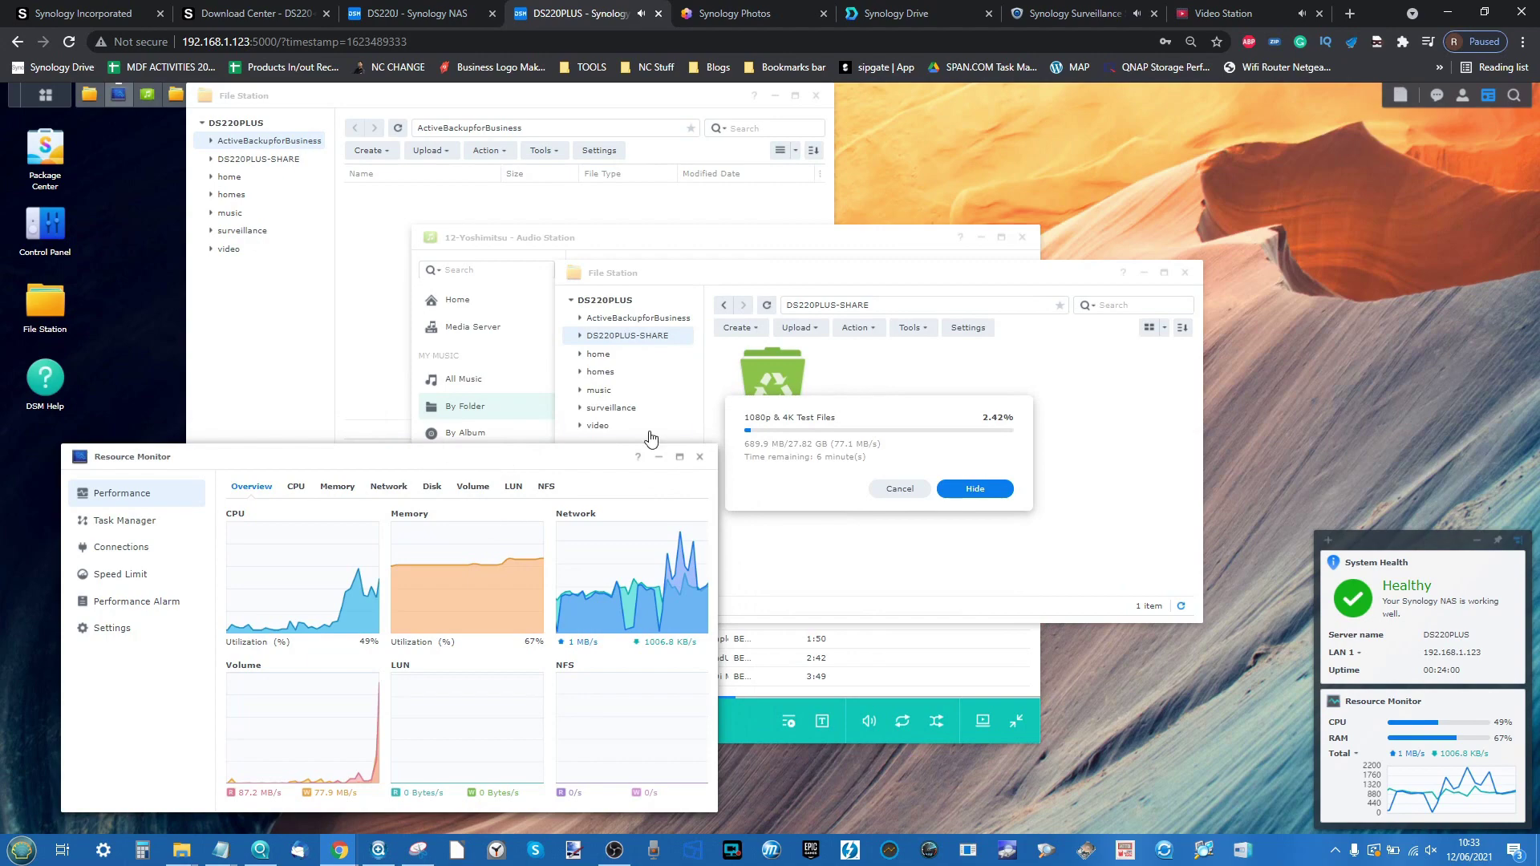
pyautogui.click(680, 456)
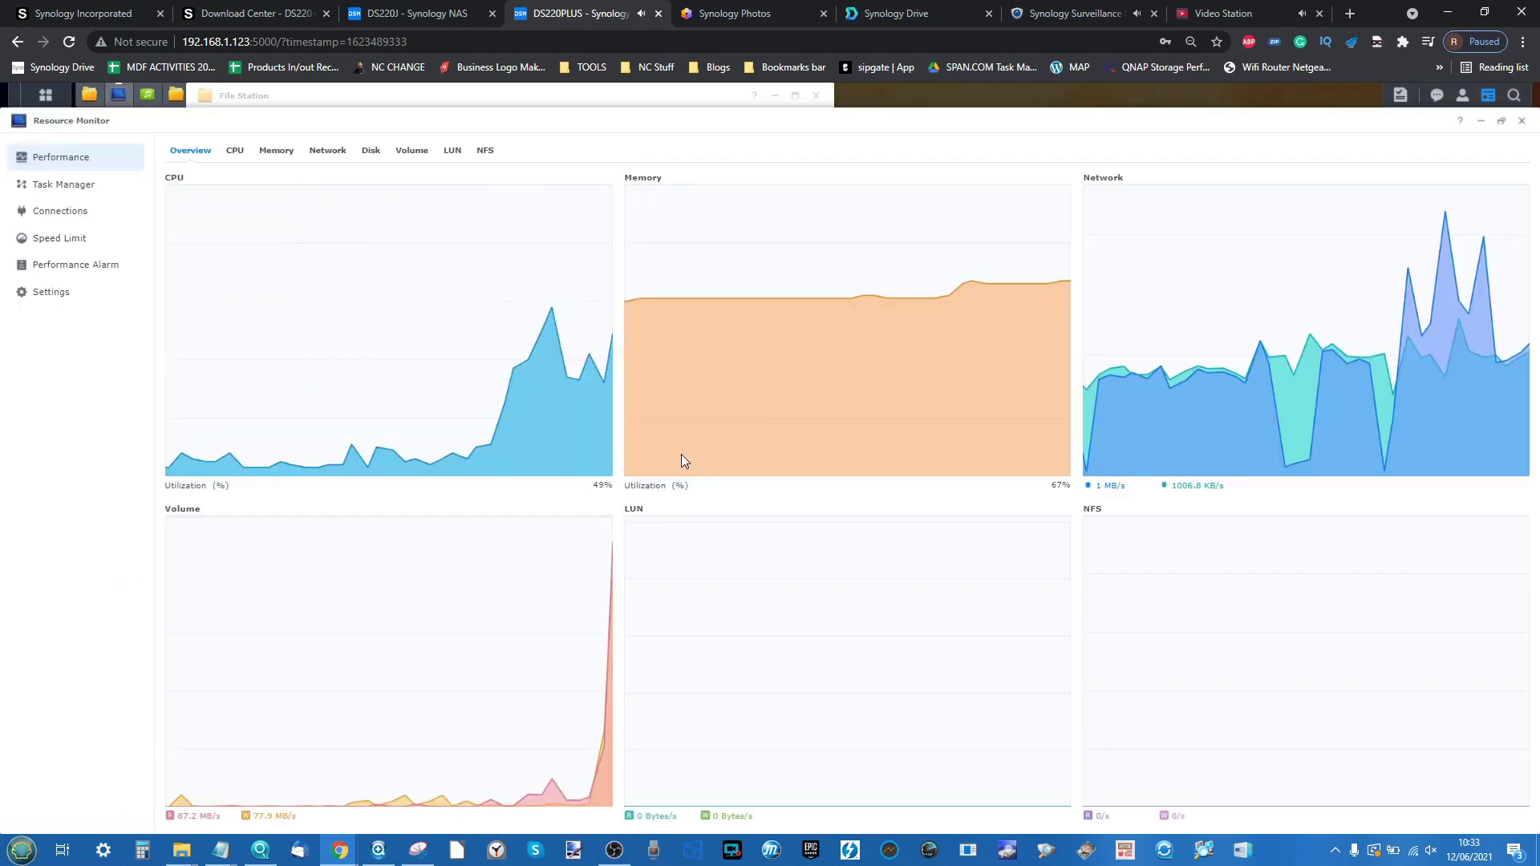
pyautogui.click(79, 184)
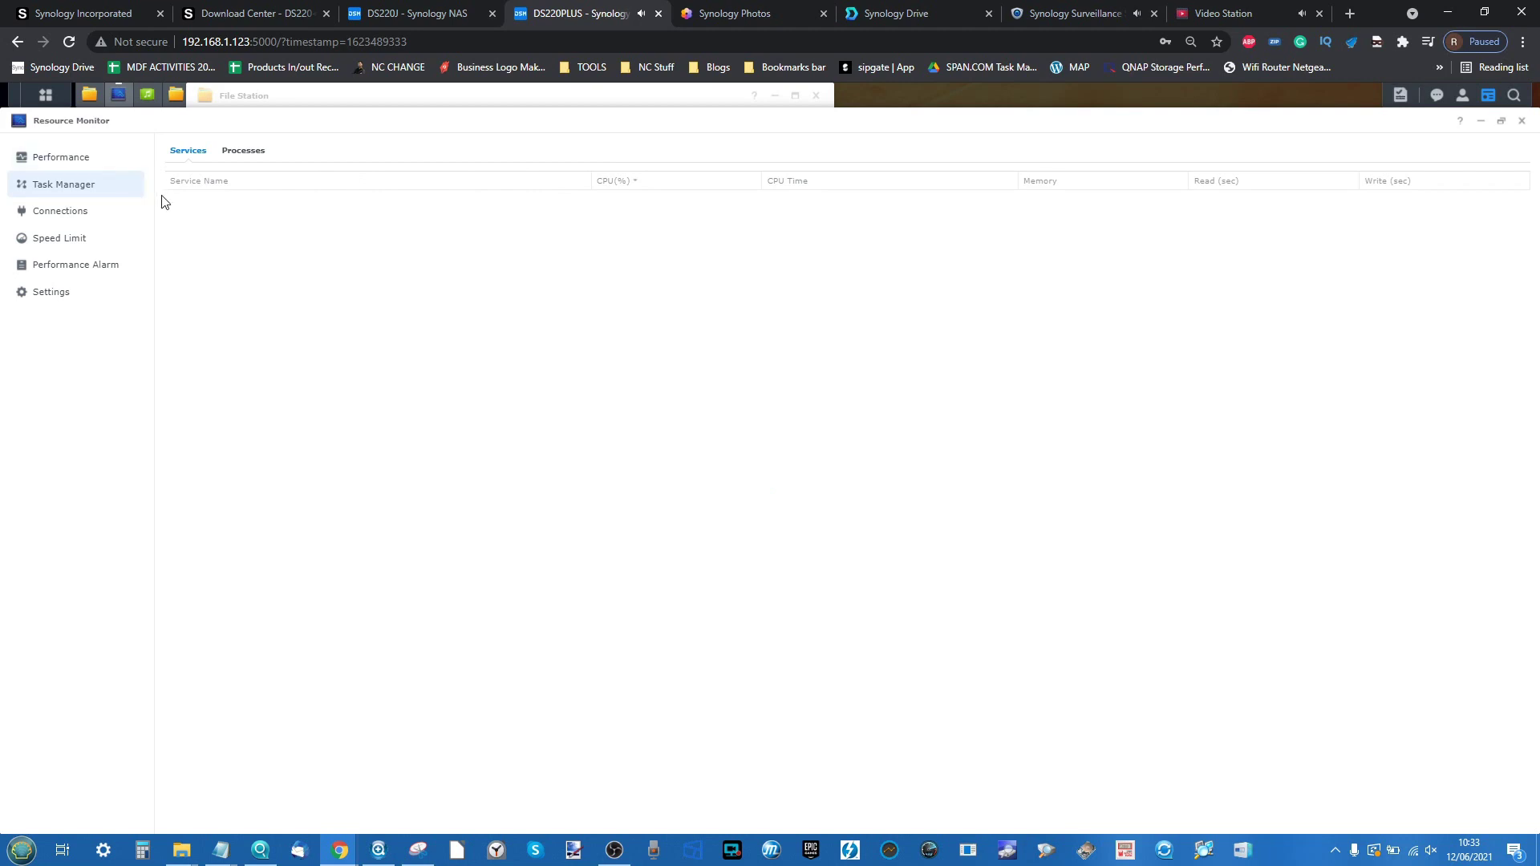
pyautogui.click(80, 168)
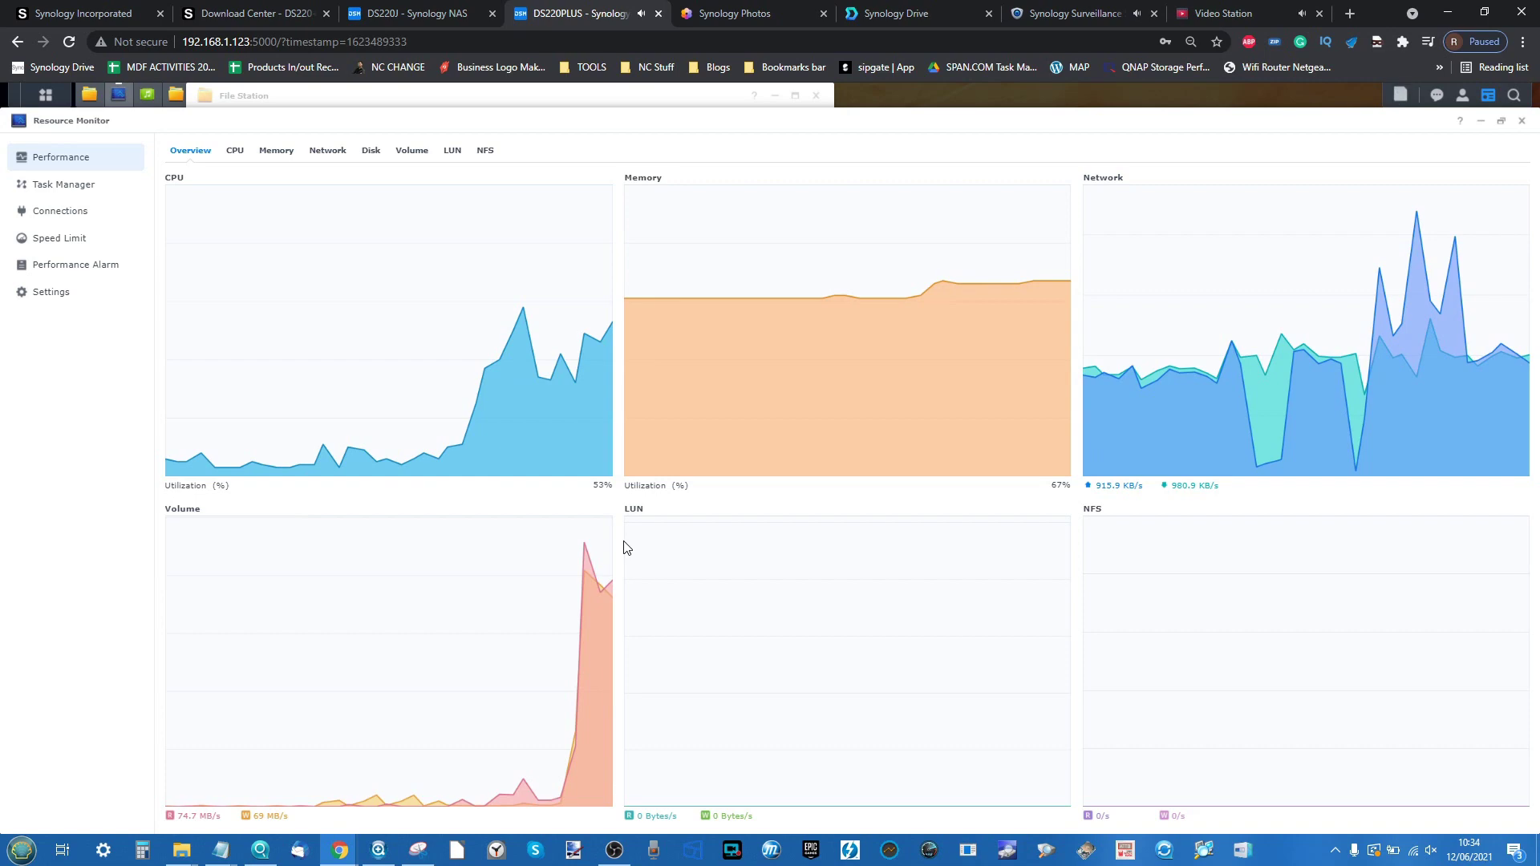
pyautogui.click(52, 186)
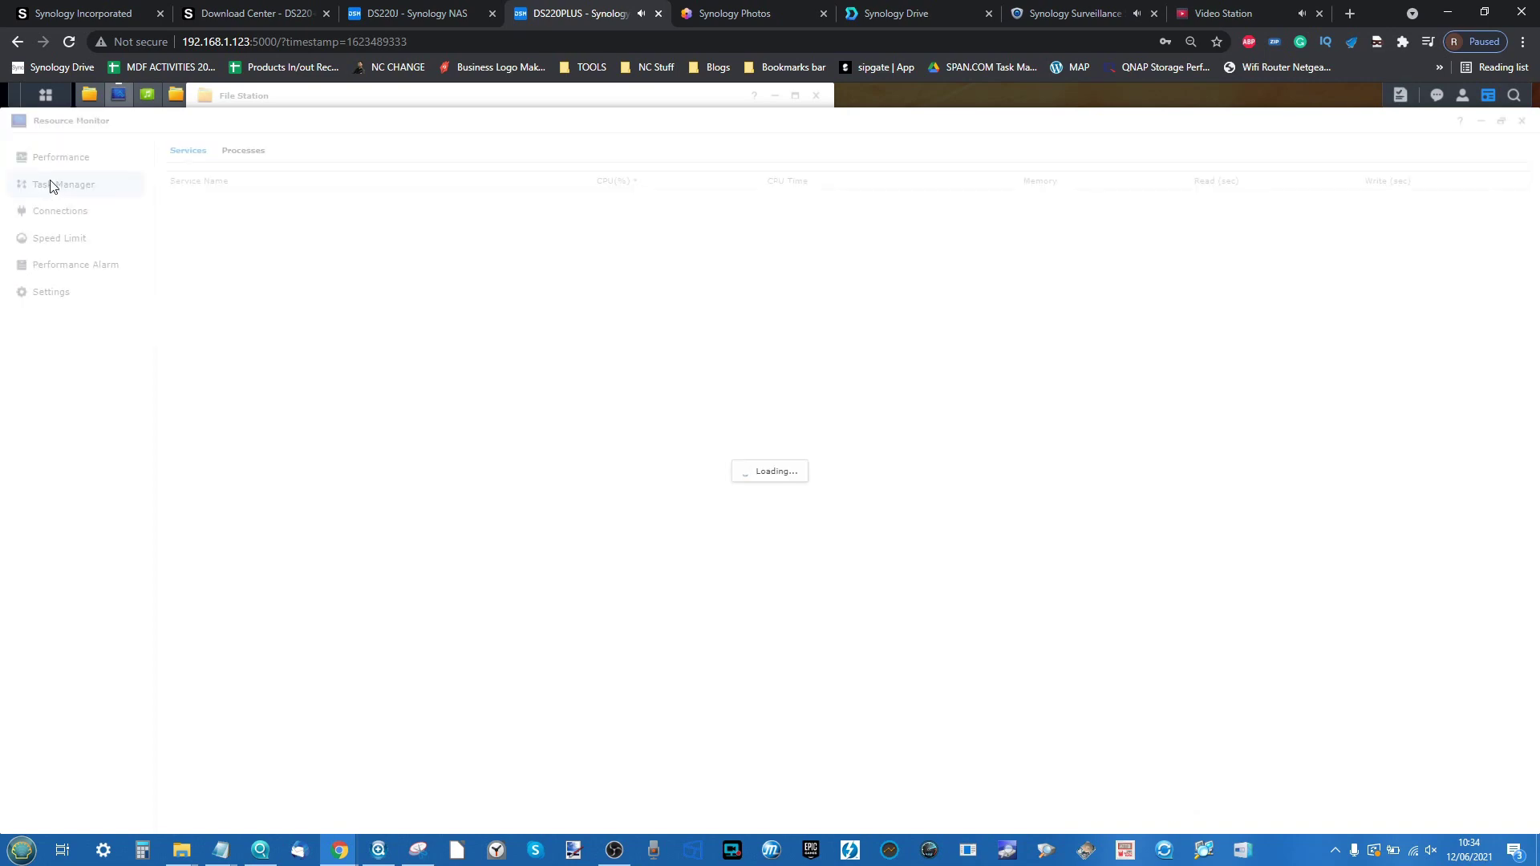
pyautogui.click(1258, 8)
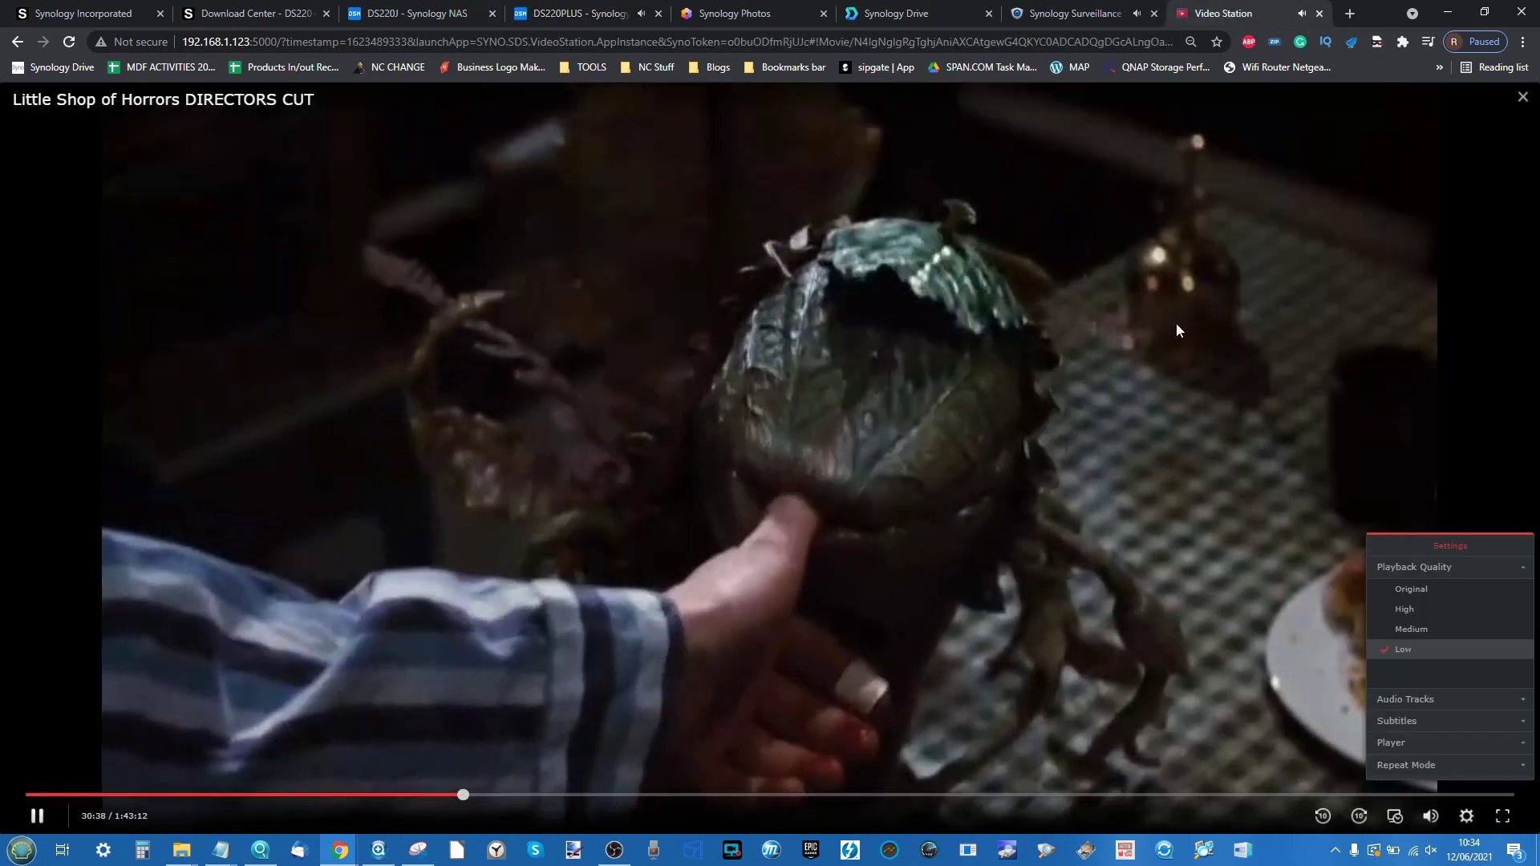
pyautogui.click(1042, 10)
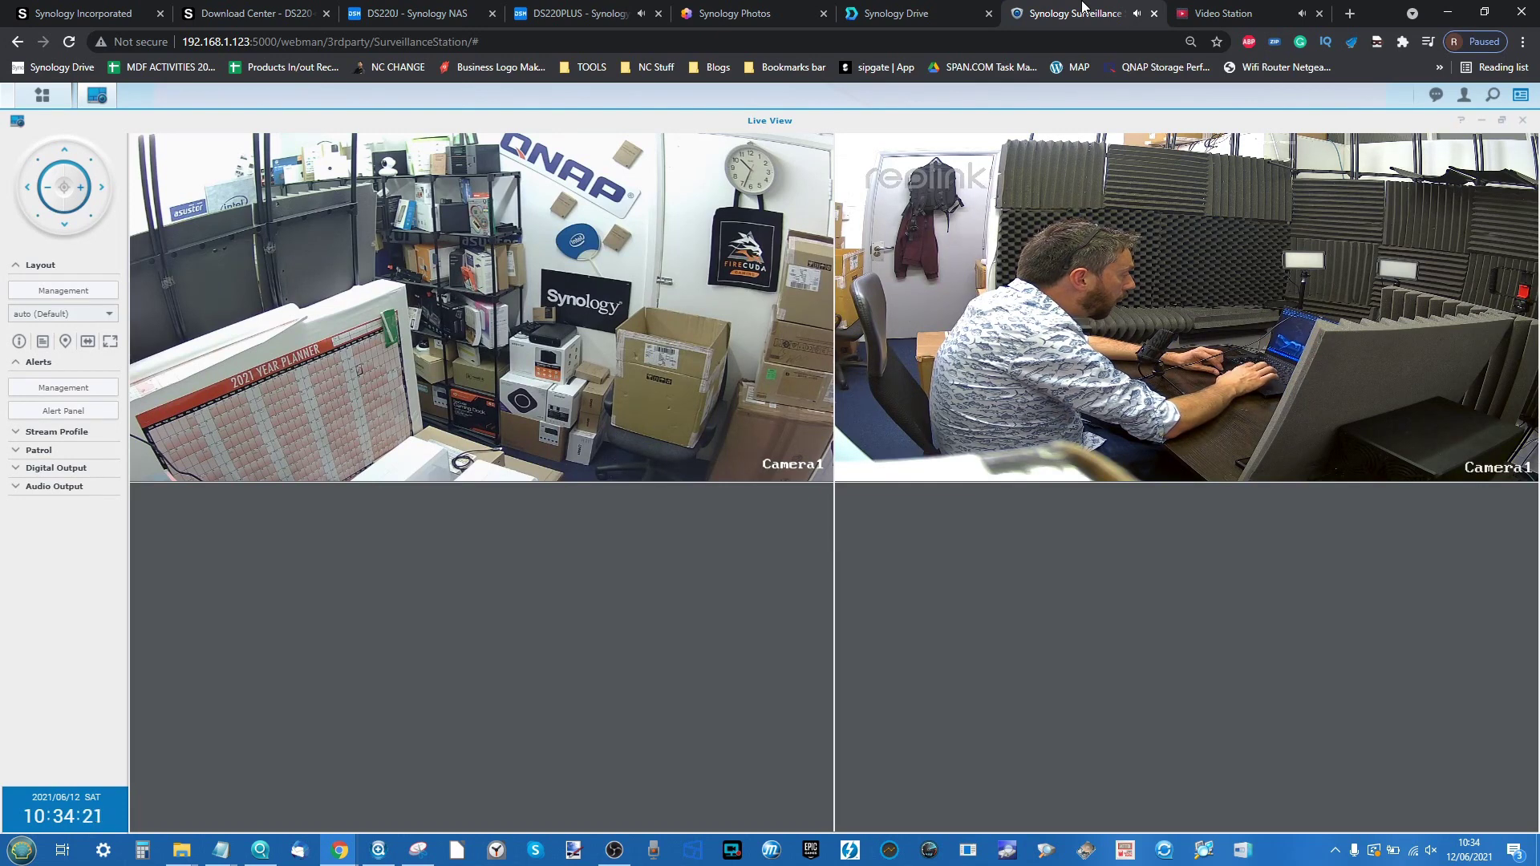
pyautogui.click(810, 309)
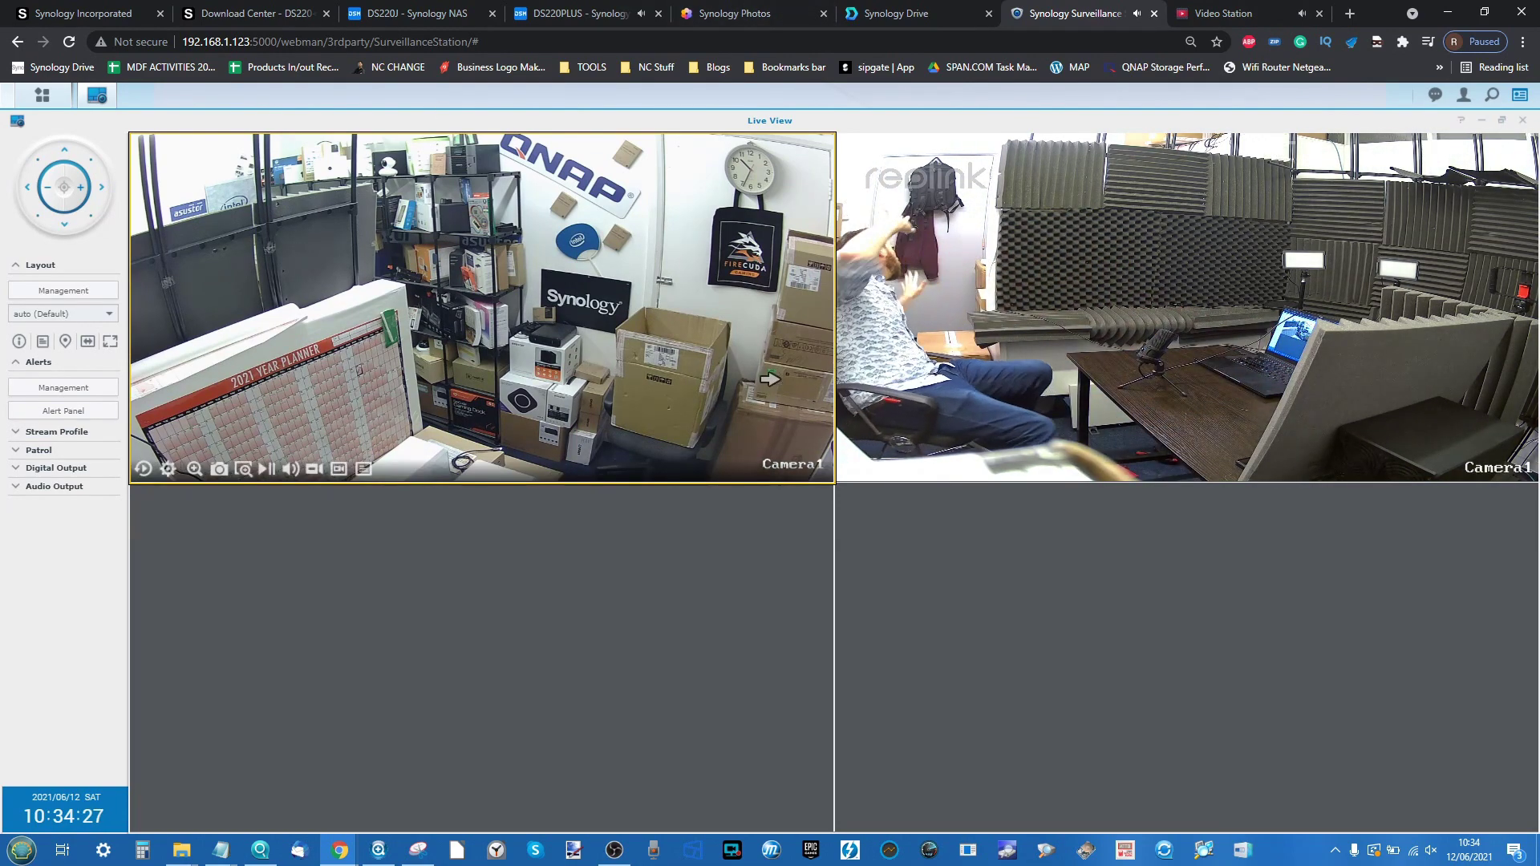
pyautogui.click(887, 12)
pyautogui.click(626, 9)
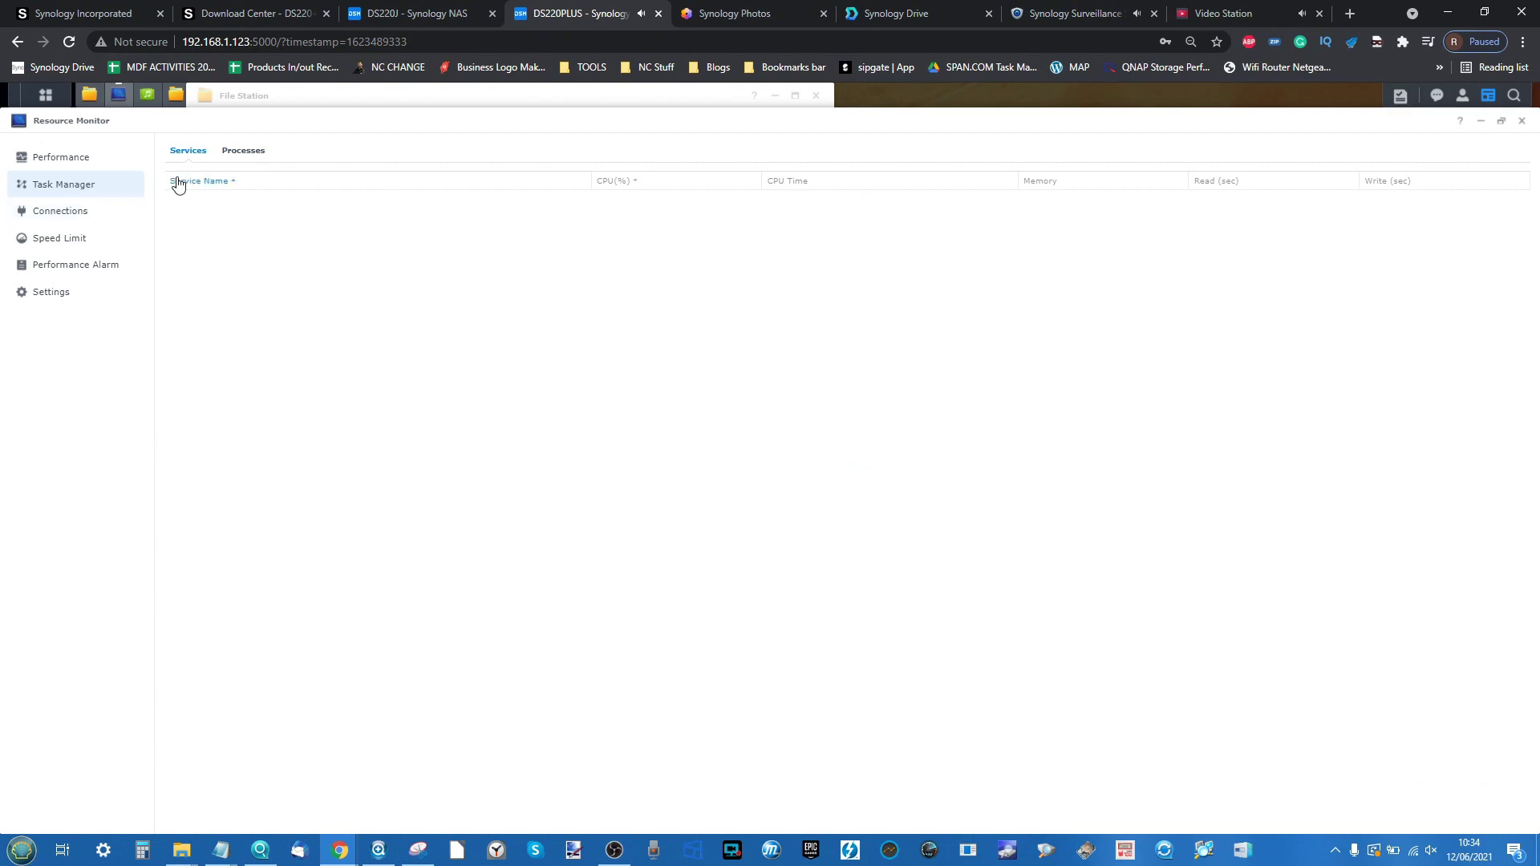
# Check the running processes, go back to the Performance graphs, and restore Resource Monitor to a window
pyautogui.click(246, 152)
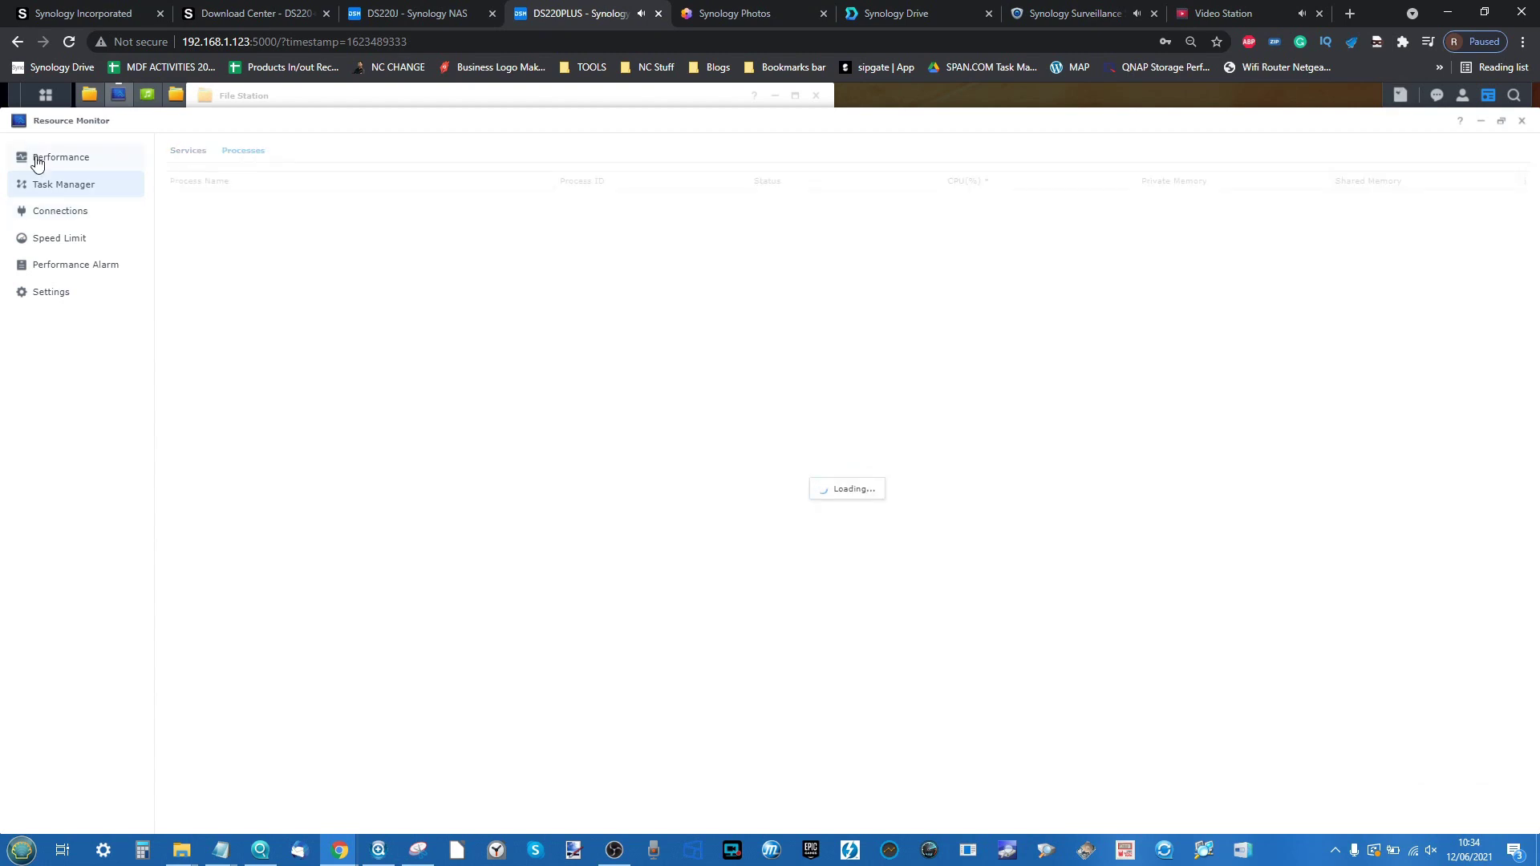
pyautogui.click(72, 163)
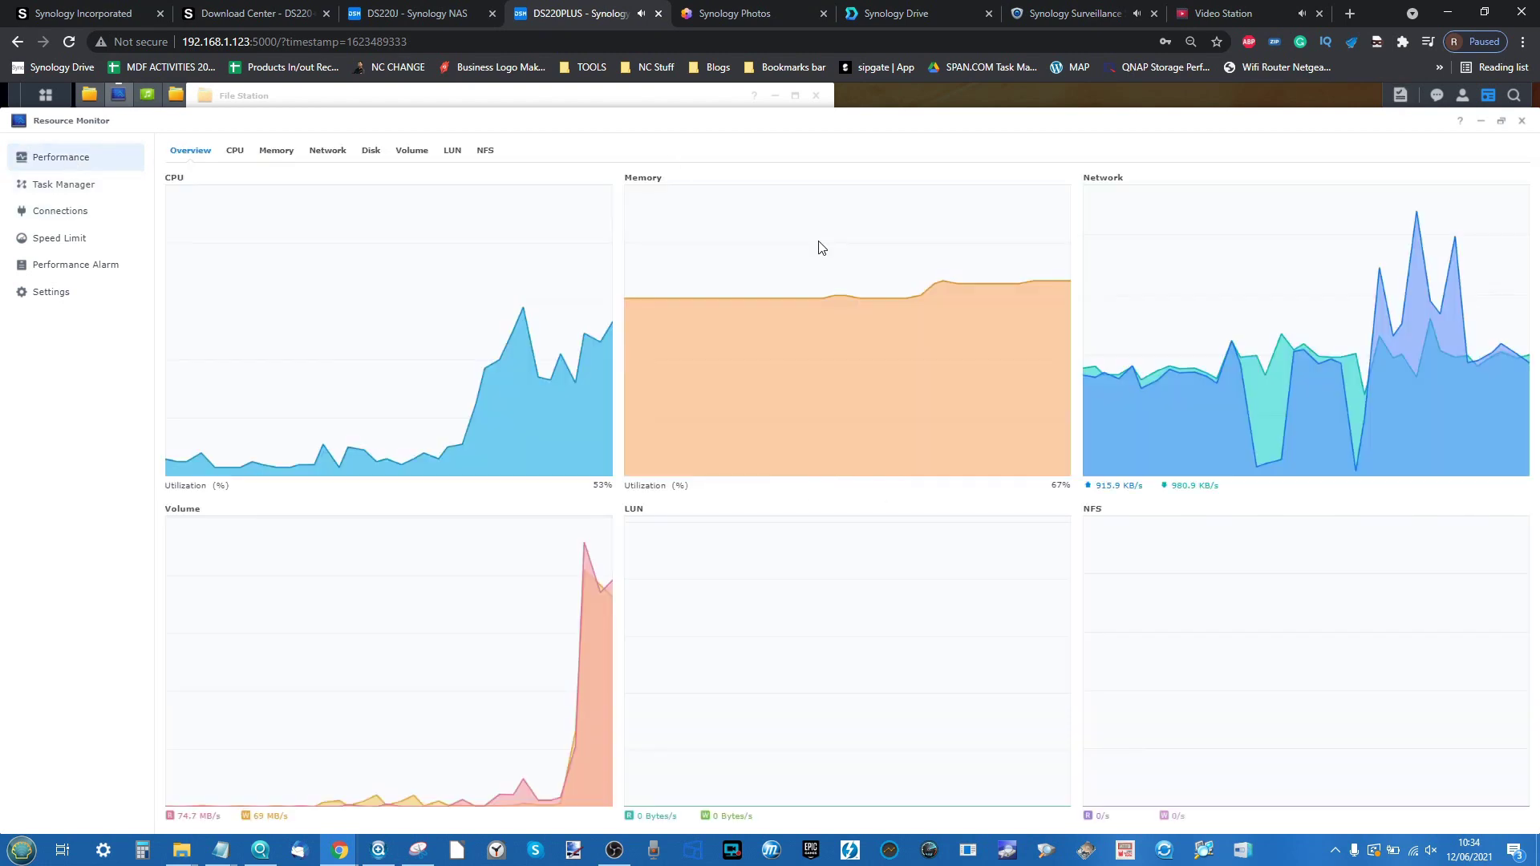
pyautogui.click(1501, 121)
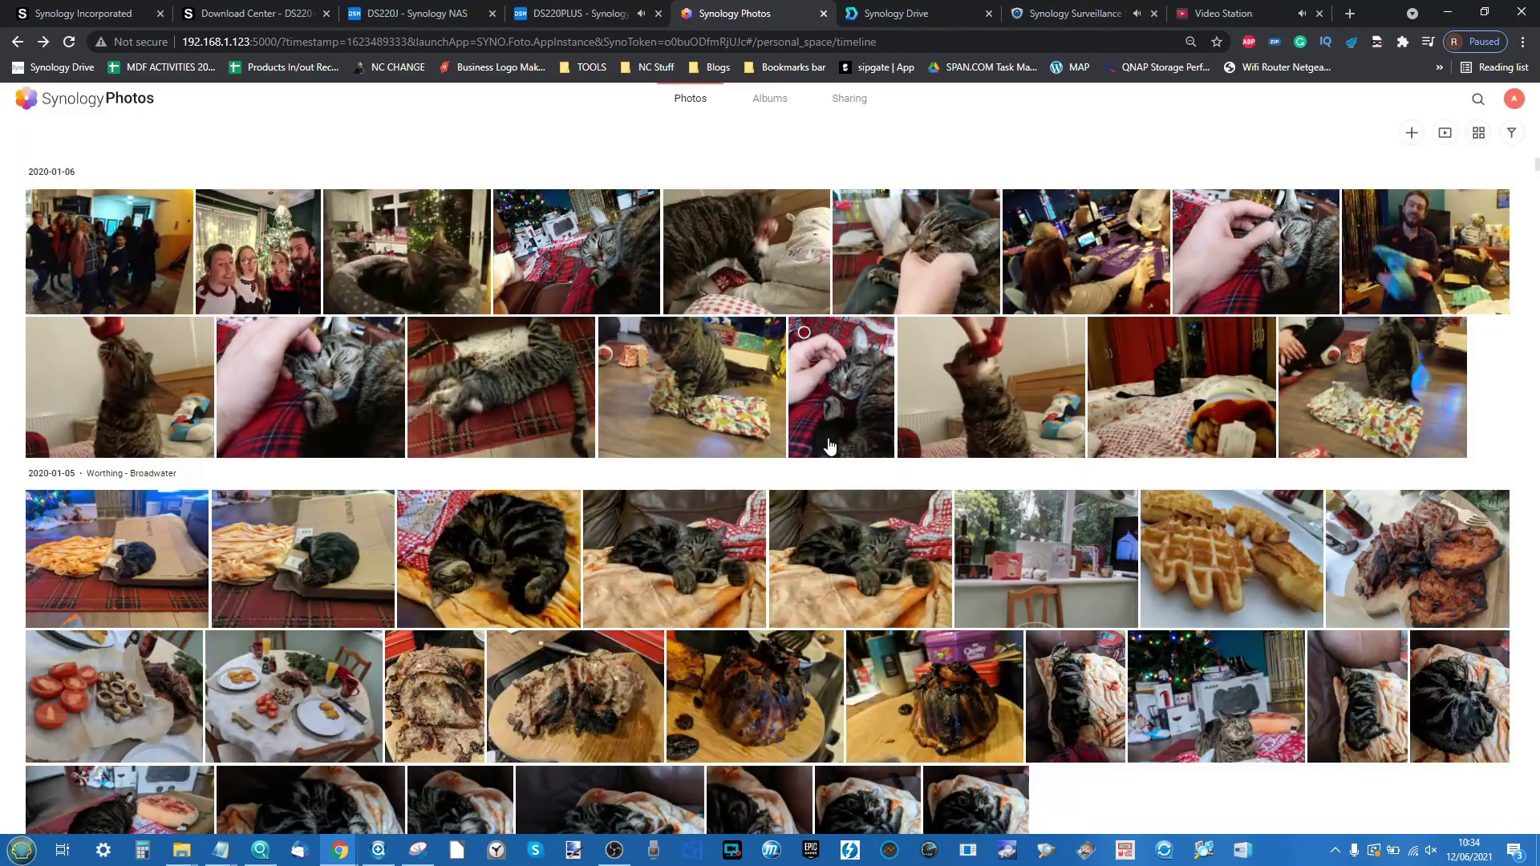
# Look over the Synology Drive listing, Surveillance Station live view and the Video Station movie
pyautogui.click(890, 13)
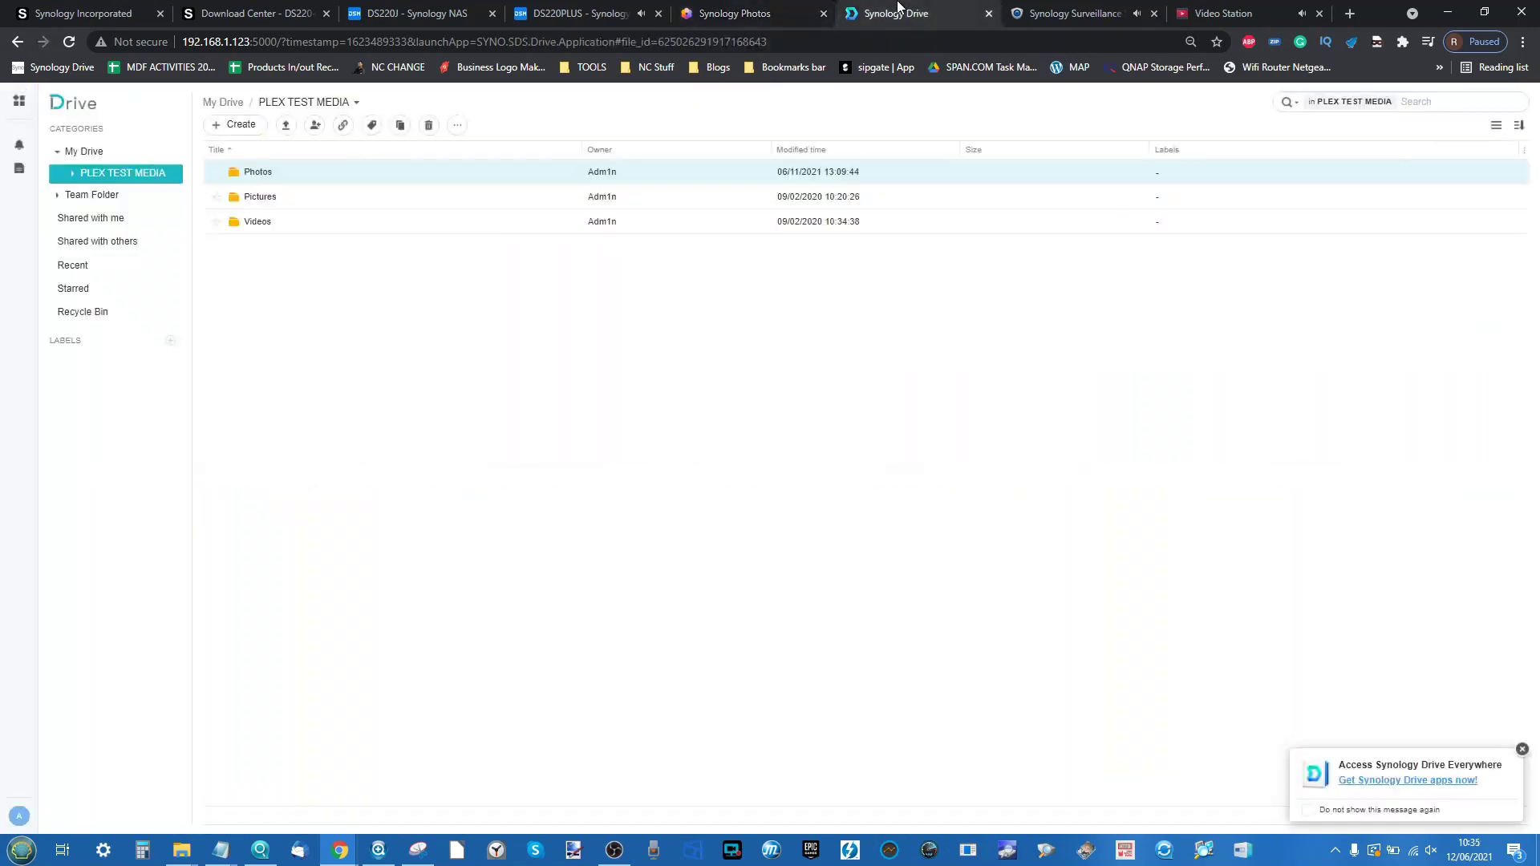
pyautogui.click(1051, 10)
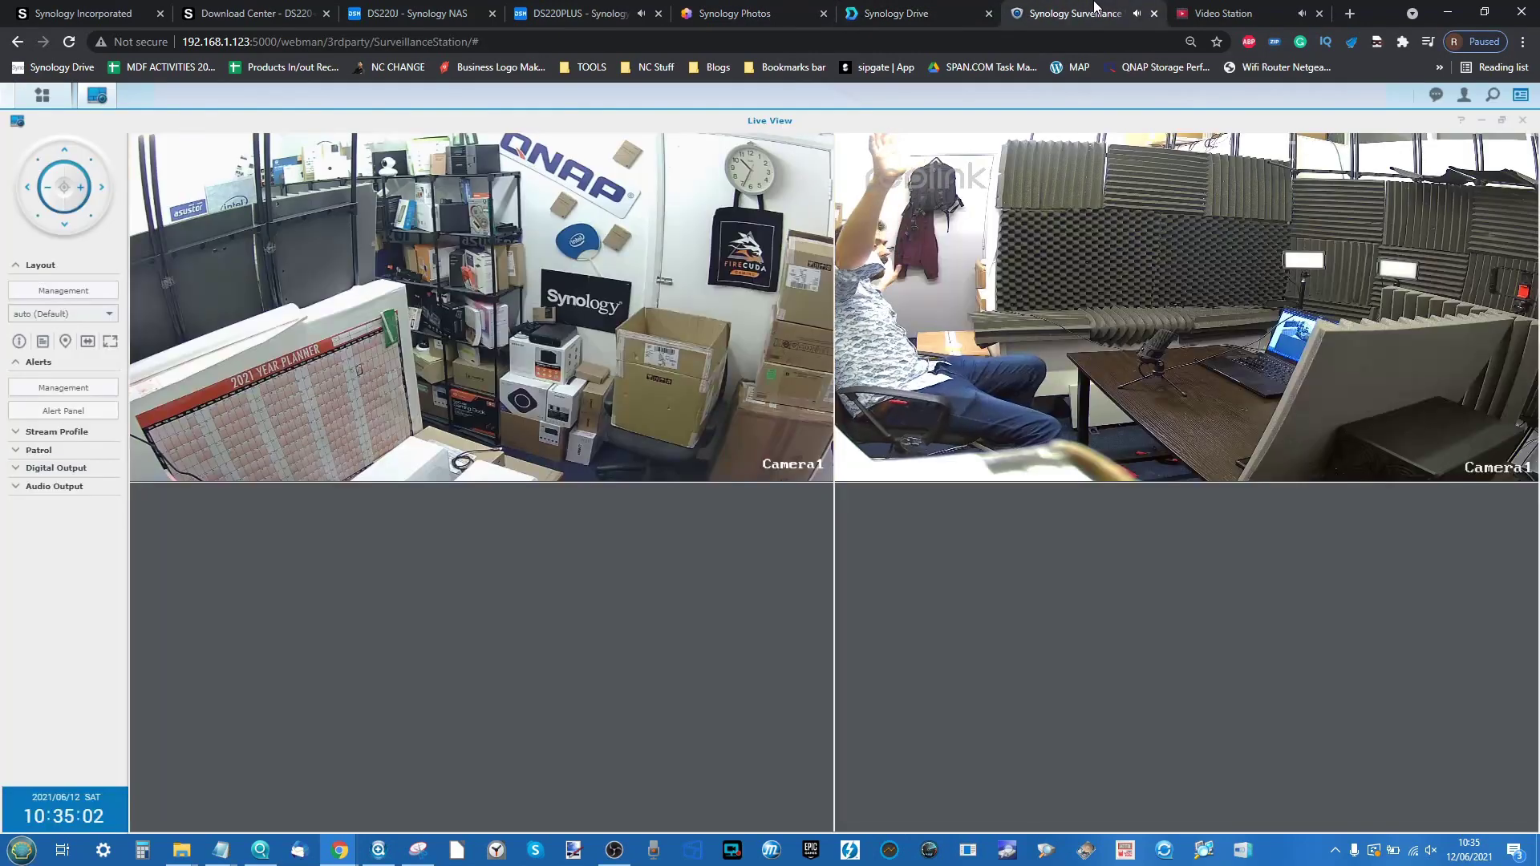
pyautogui.click(1313, 8)
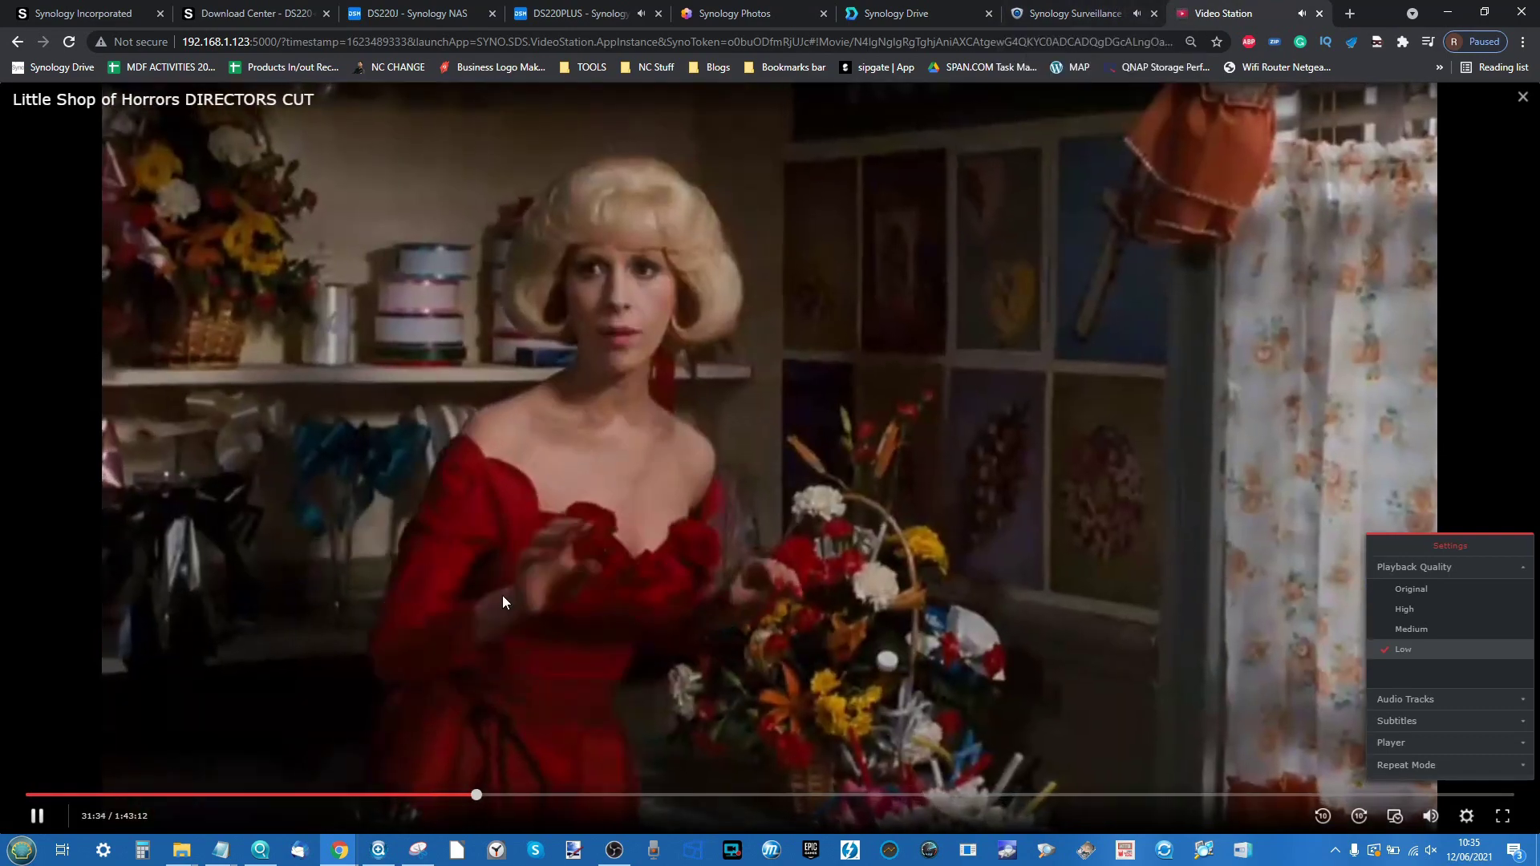
pyautogui.rightClick(1219, 13)
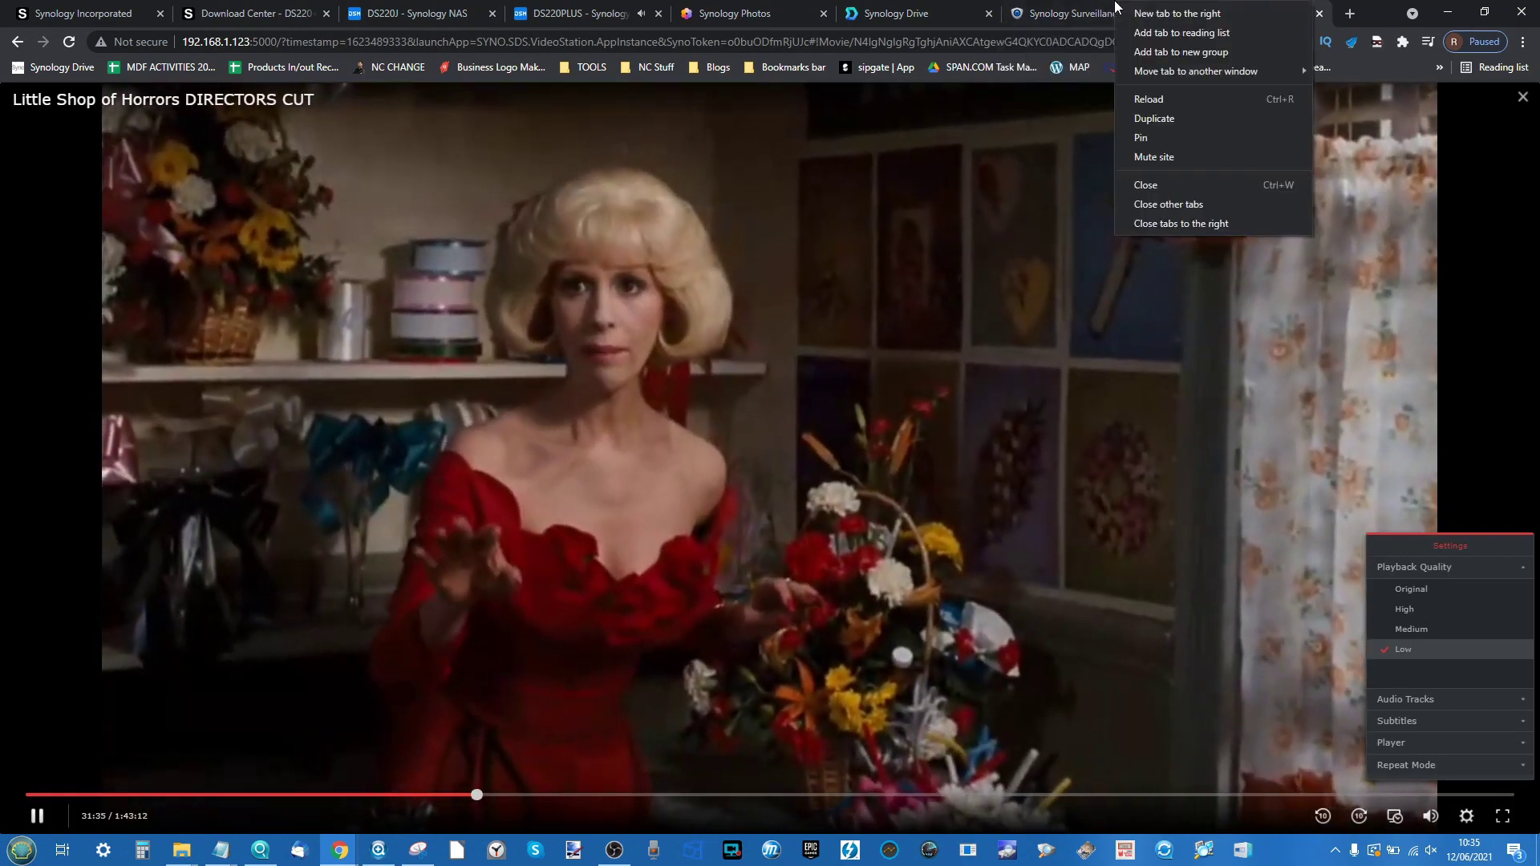
# Step back through Surveillance Station, Drive and Photos to the DS220PLUS desktop
pyautogui.click(1066, 13)
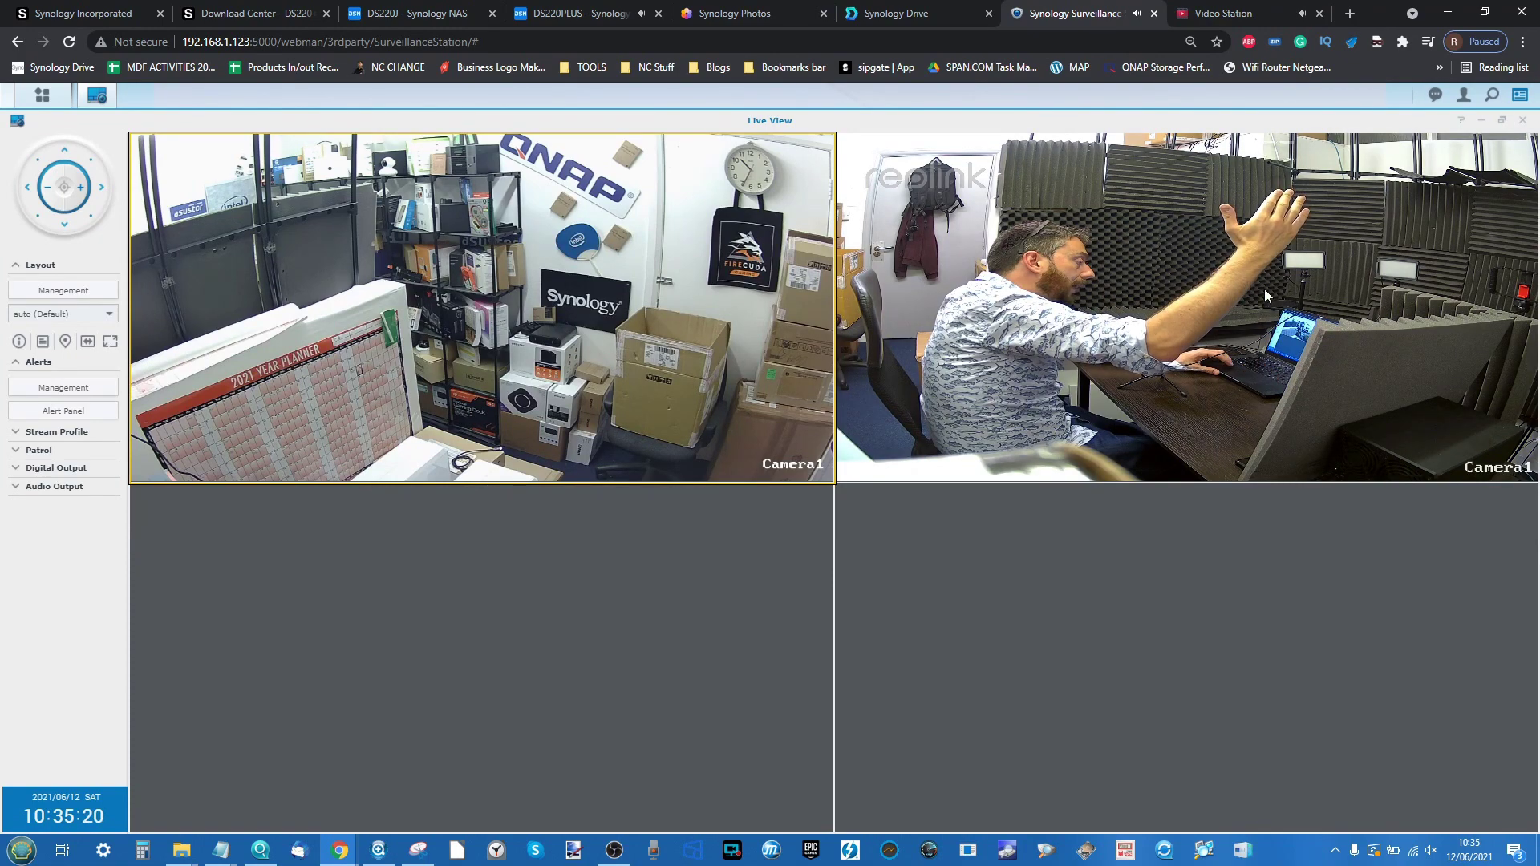
pyautogui.click(892, 10)
pyautogui.click(718, 9)
pyautogui.click(581, 10)
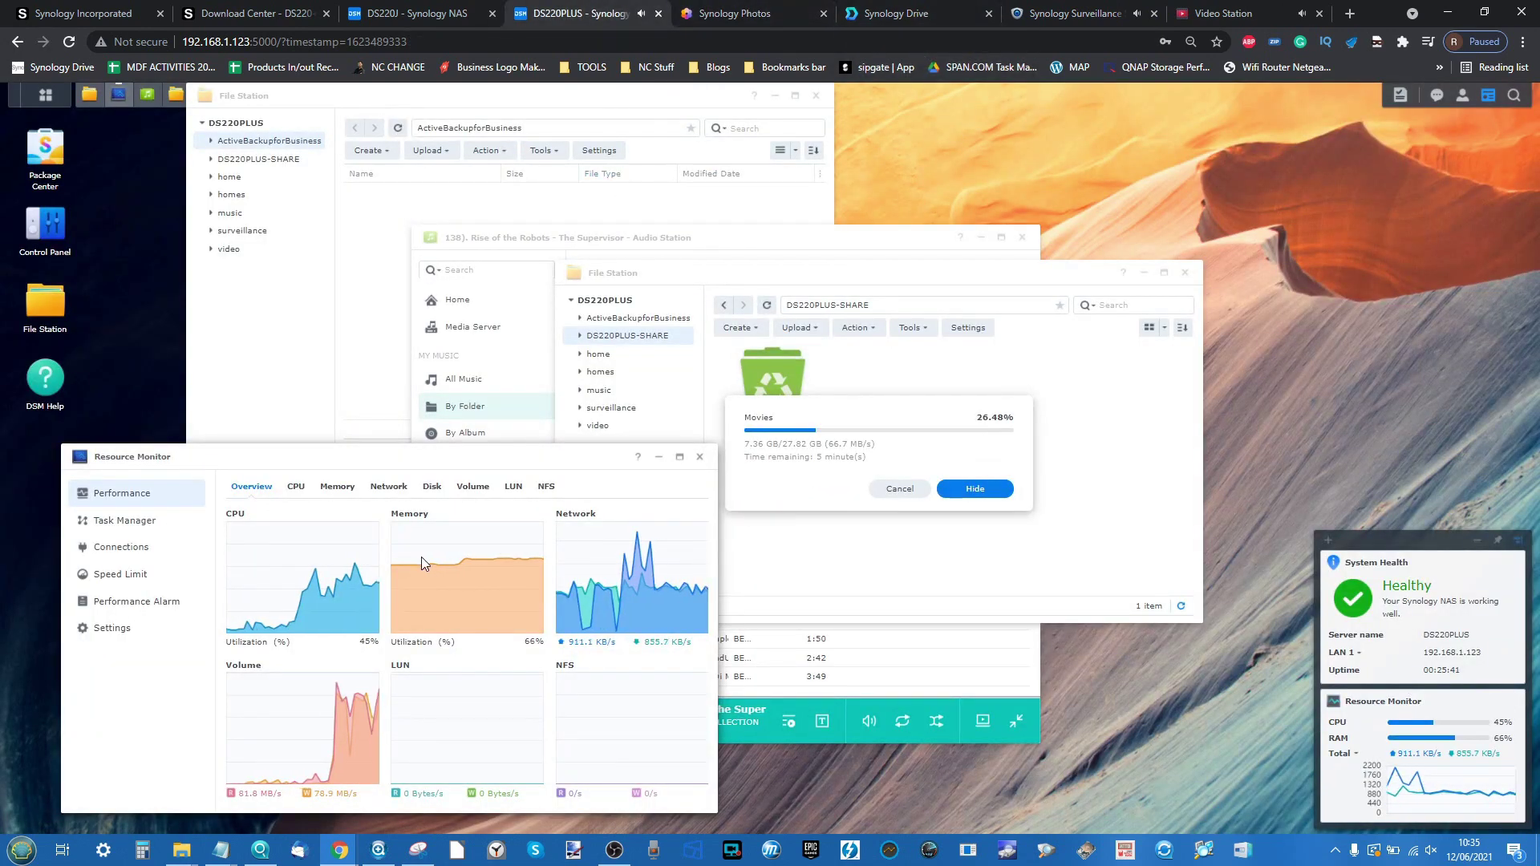
pyautogui.click(878, 412)
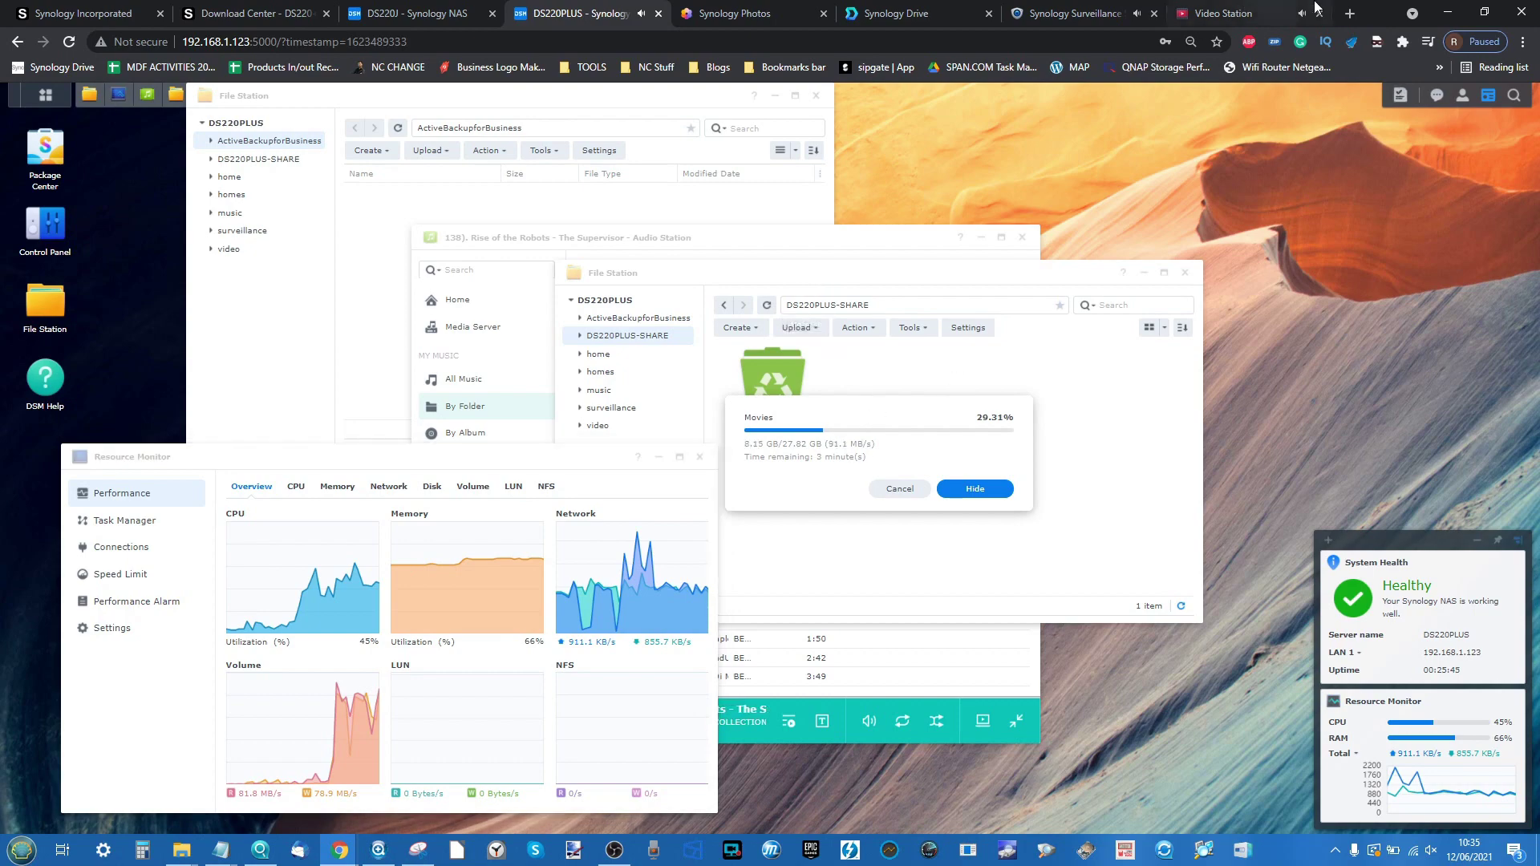
pyautogui.click(1349, 14)
pyautogui.click(1321, 16)
pyautogui.click(1321, 14)
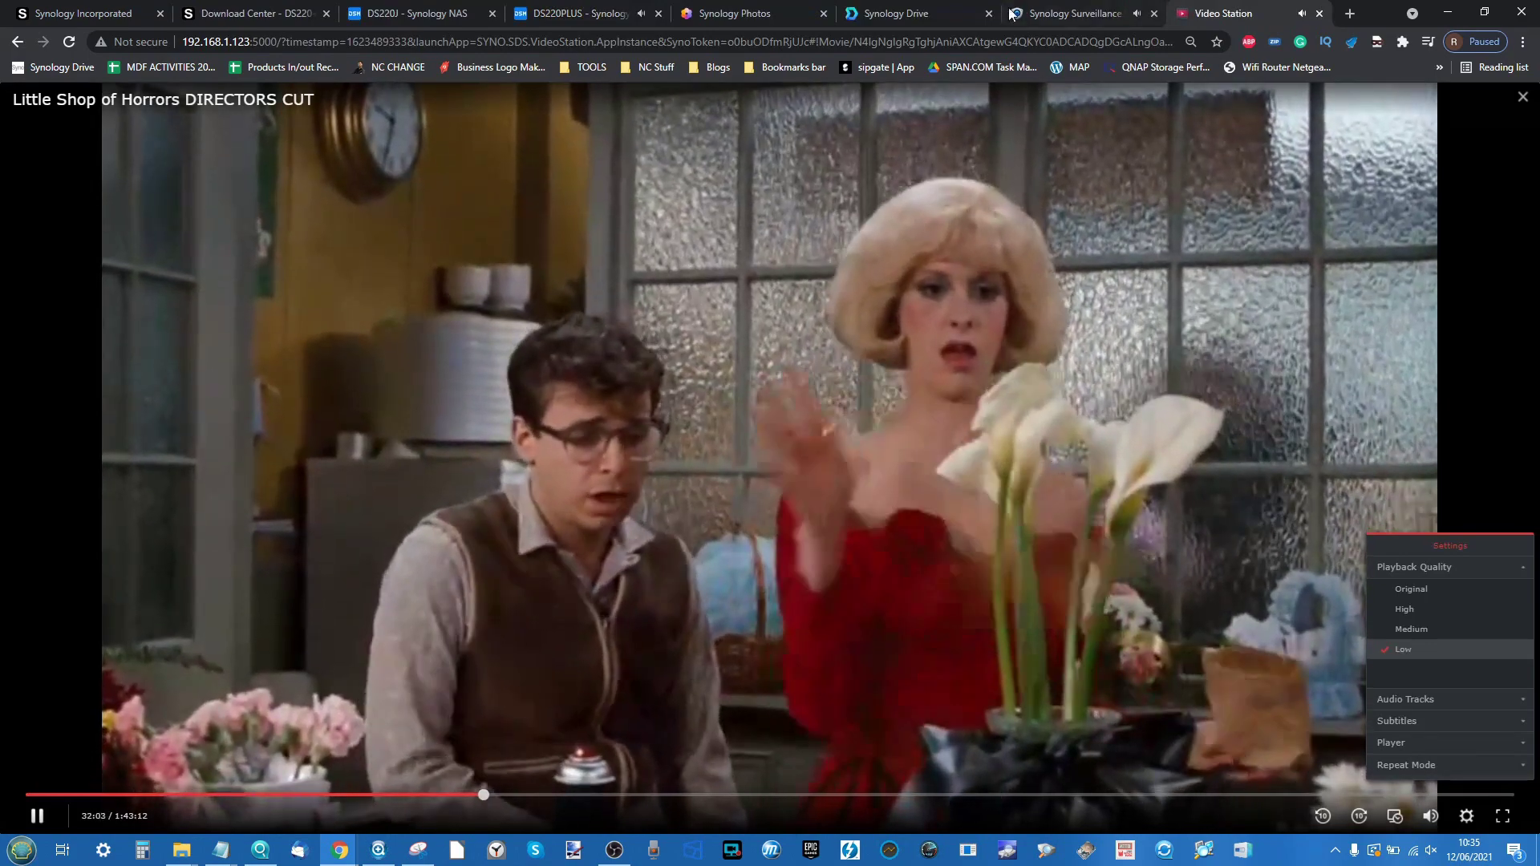
pyautogui.click(726, 13)
pyautogui.click(555, 8)
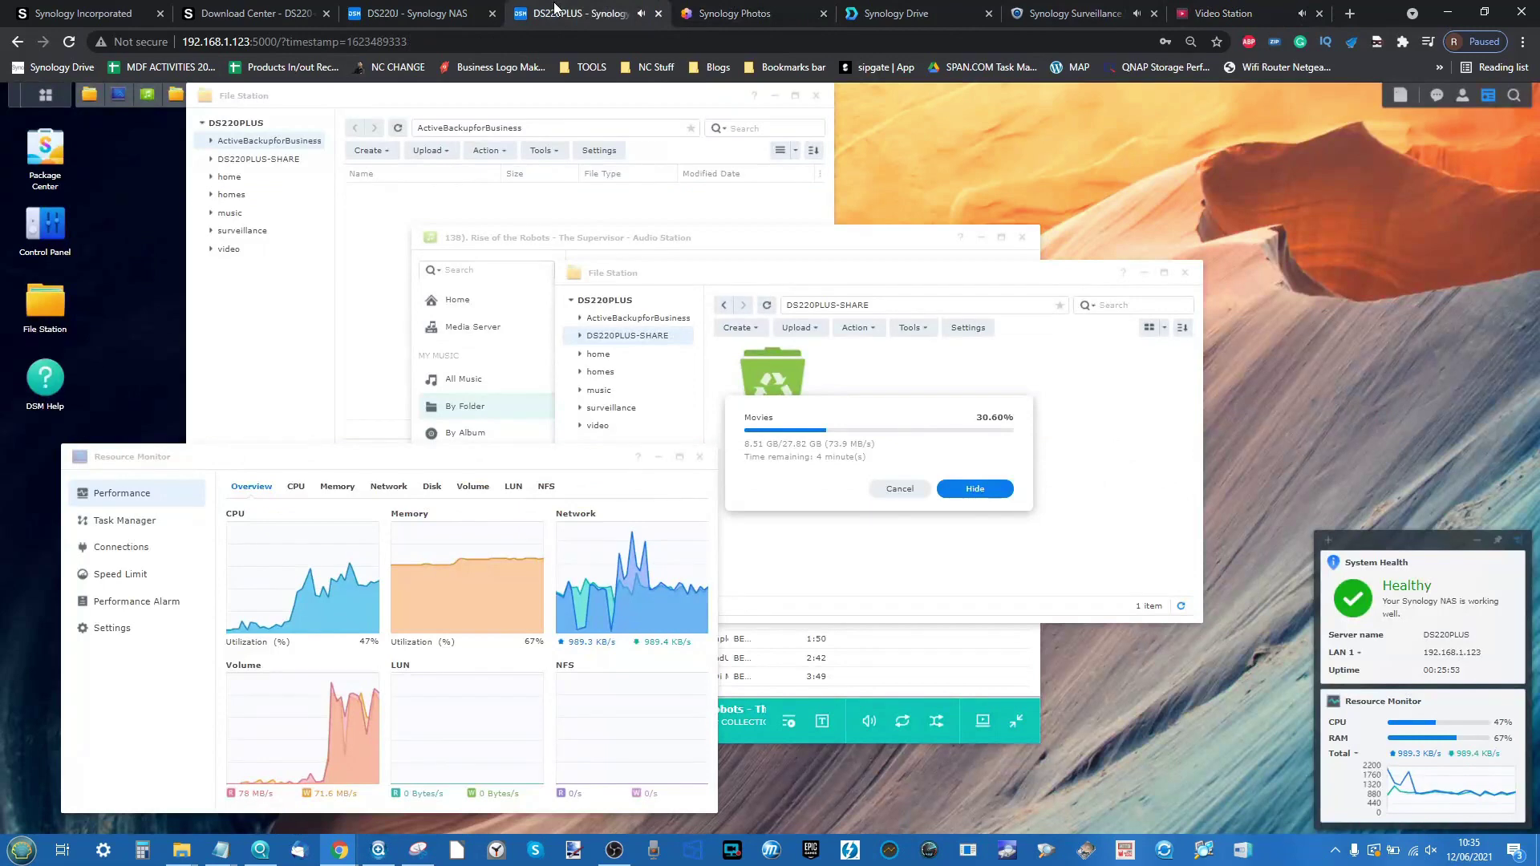